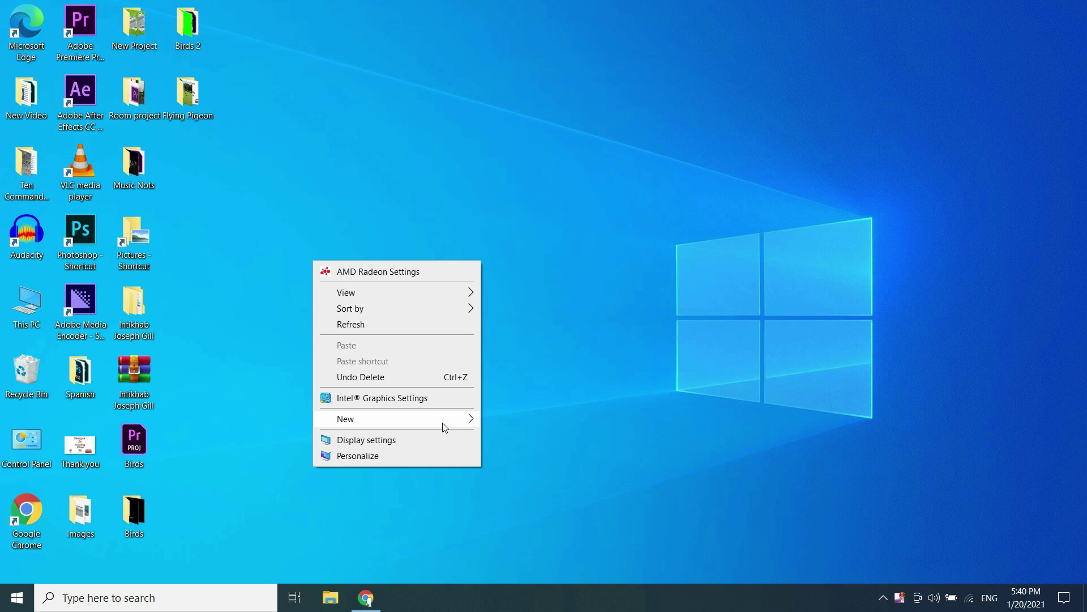
# Step: Create a new folder on the desktop and start typing its name, 'New fo'
pyautogui.moveTo(464, 429)
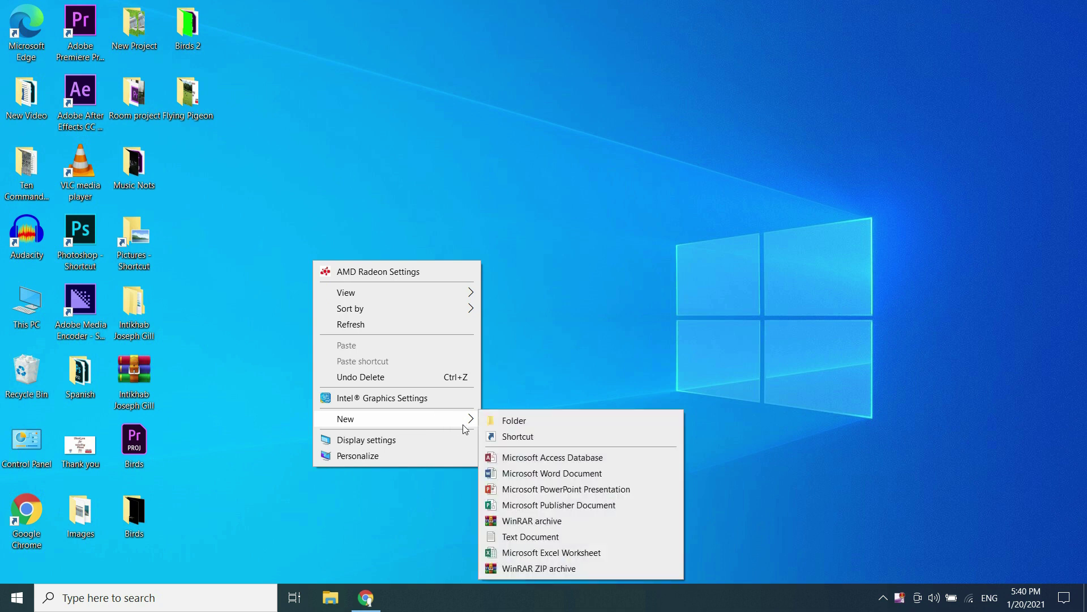
pyautogui.click(514, 421)
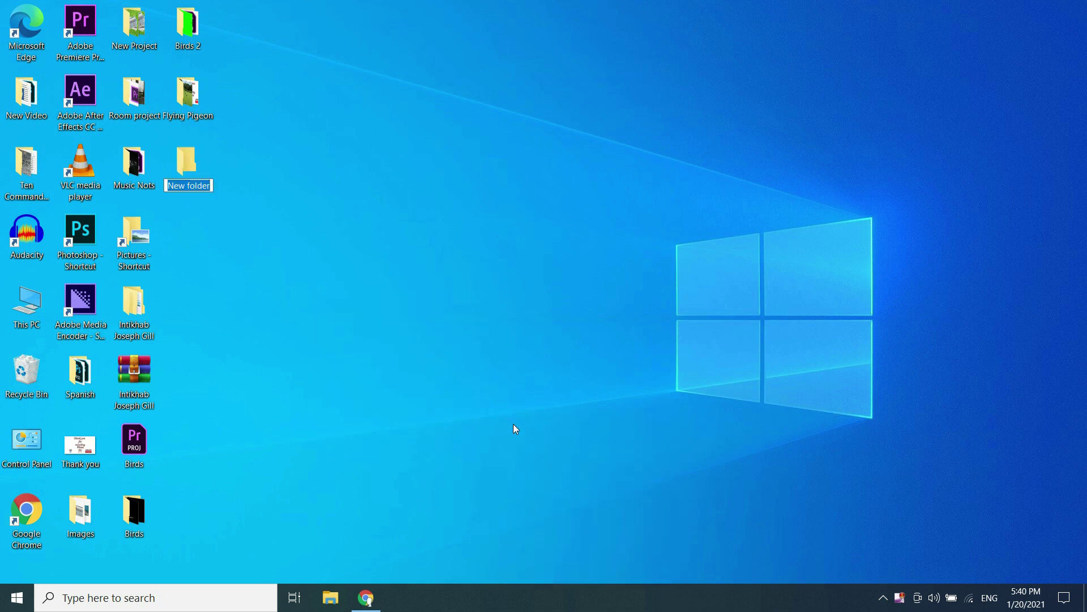
pyautogui.write('New fo')
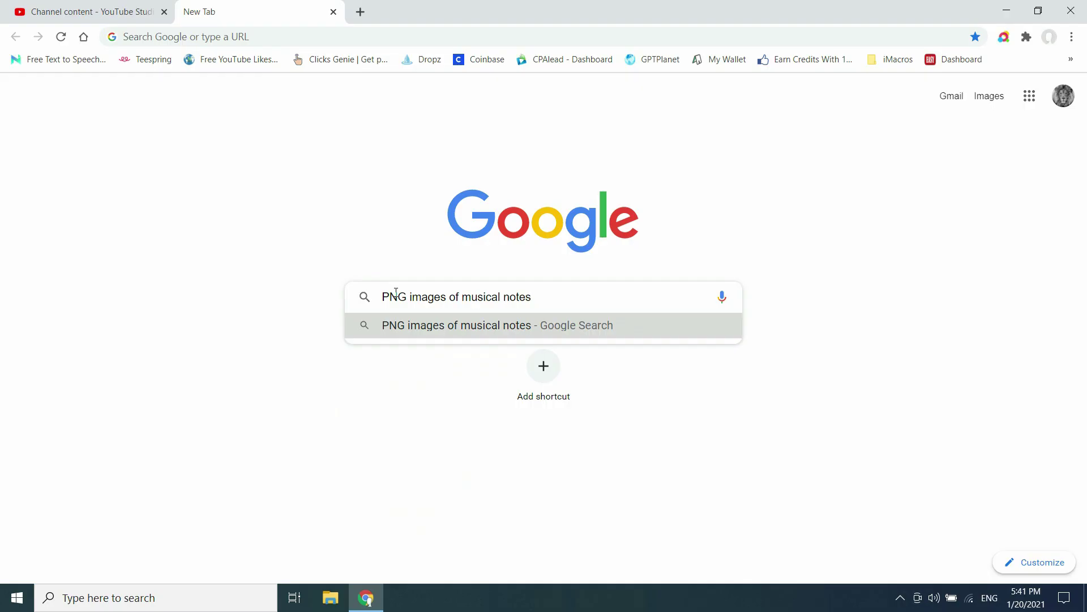
# Step: Confirm the folder name, show musical-note image results, and save the treble clef image as 1
pyautogui.press('Return')
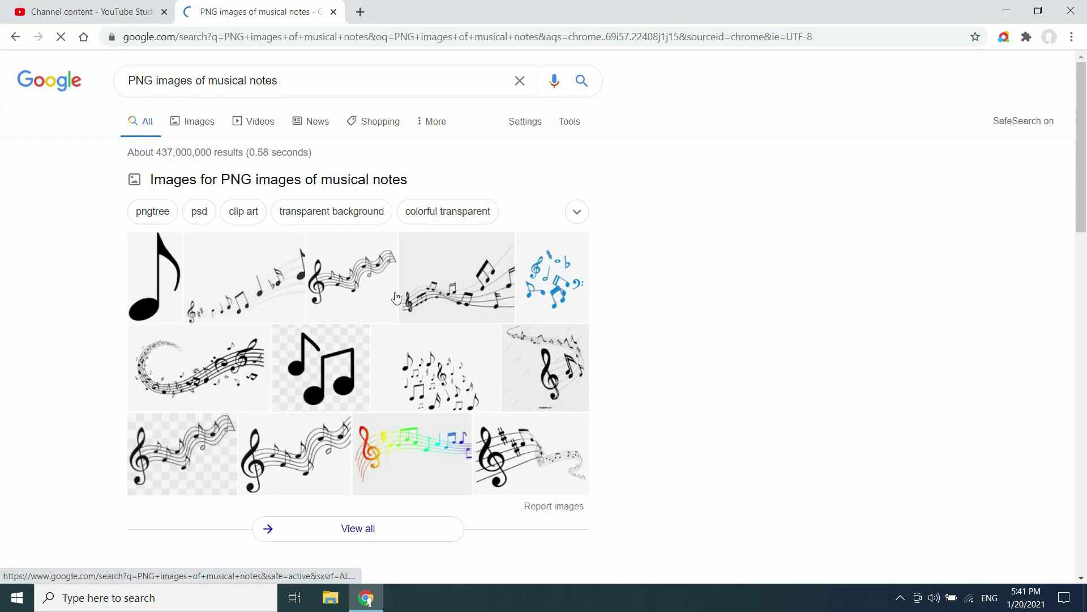
pyautogui.click(236, 183)
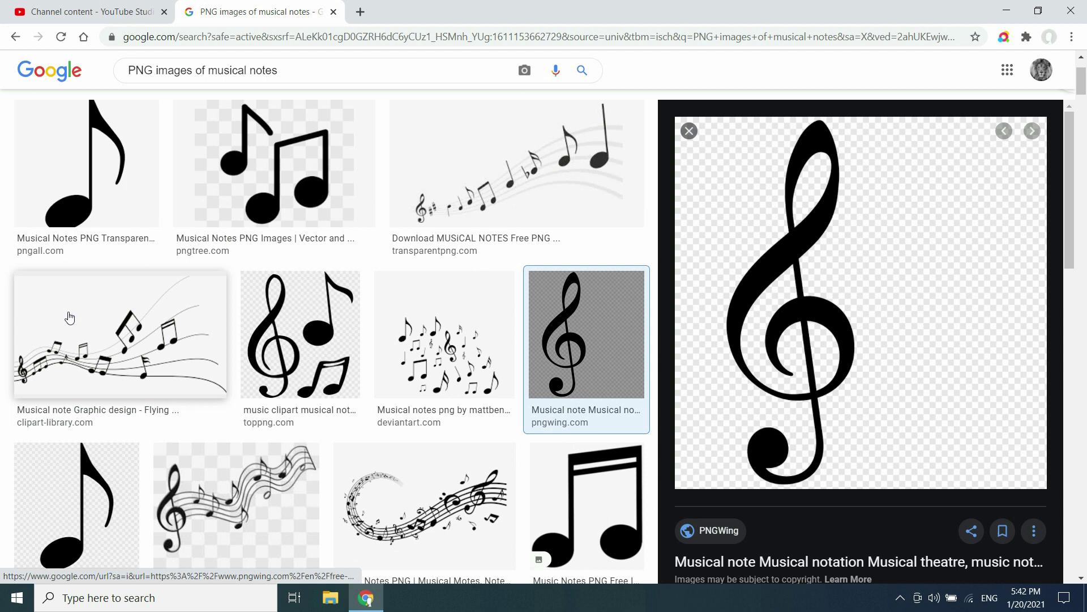
pyautogui.rightClick(696, 397)
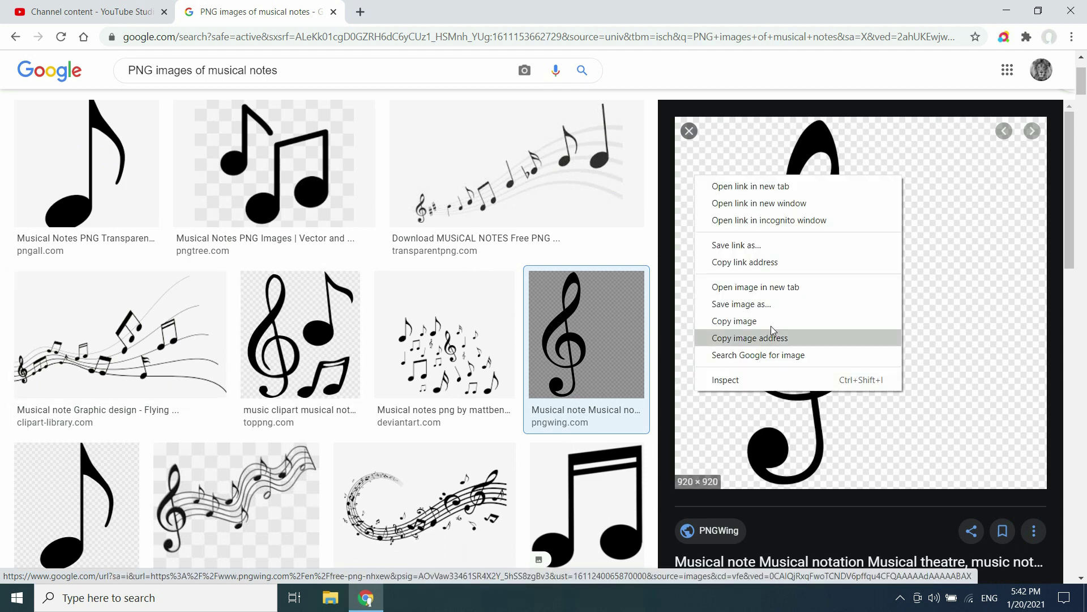
pyautogui.click(784, 309)
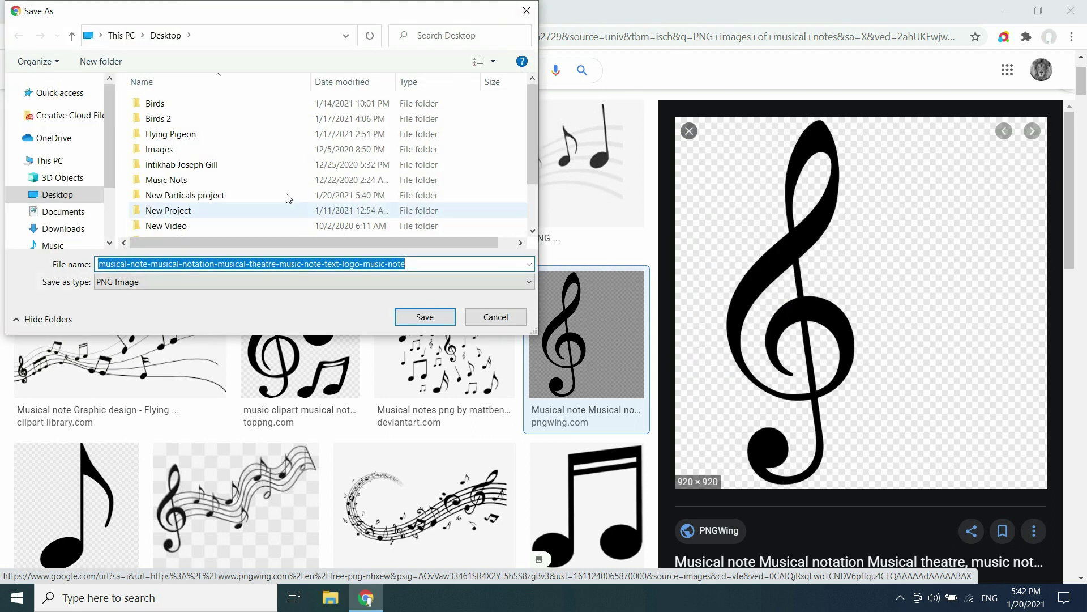
pyautogui.click(216, 199)
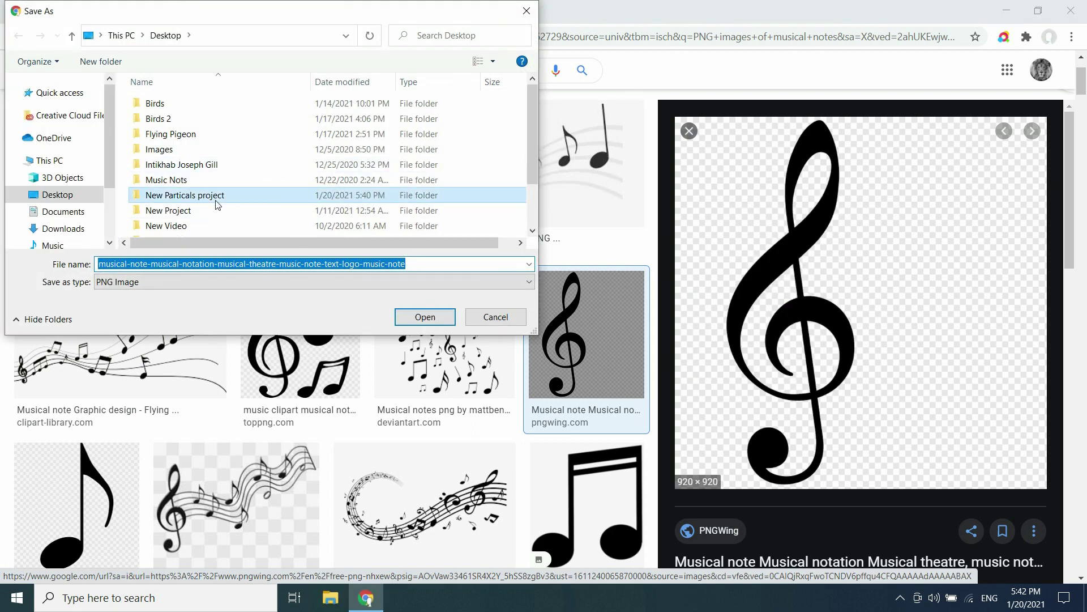
pyautogui.click(483, 265)
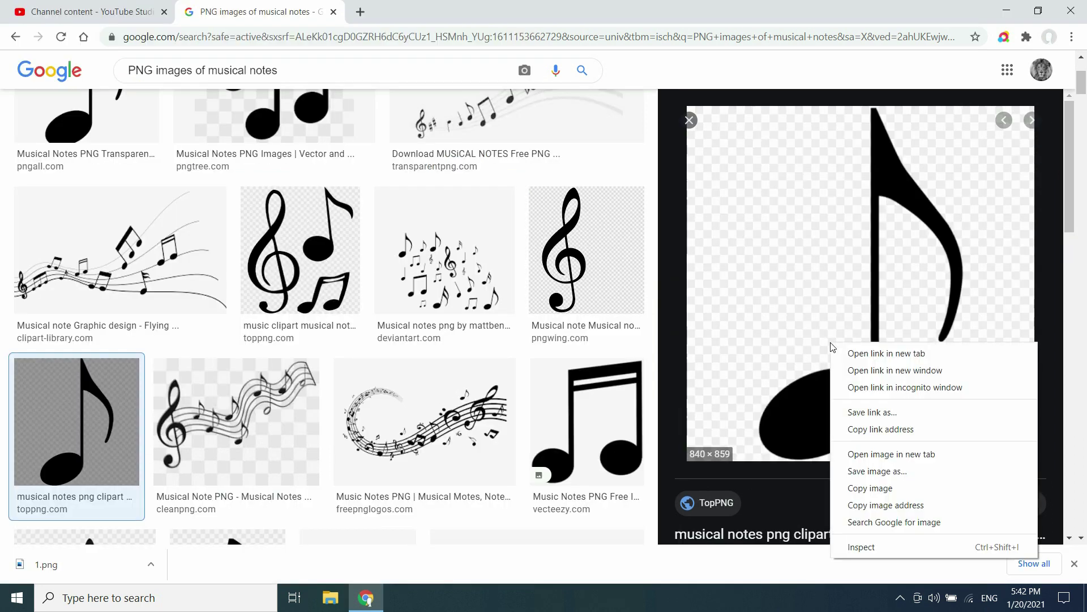
# Step: Save the eighth-note and sixteenth-note images as 2 and 3, then minimise Chrome
pyautogui.click(892, 472)
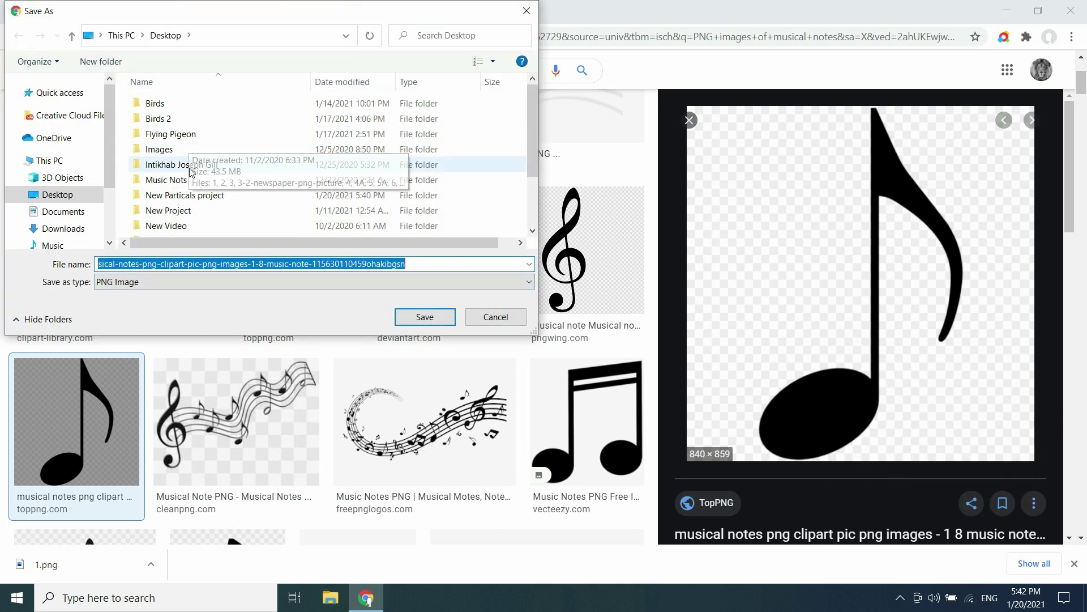
pyautogui.click(193, 200)
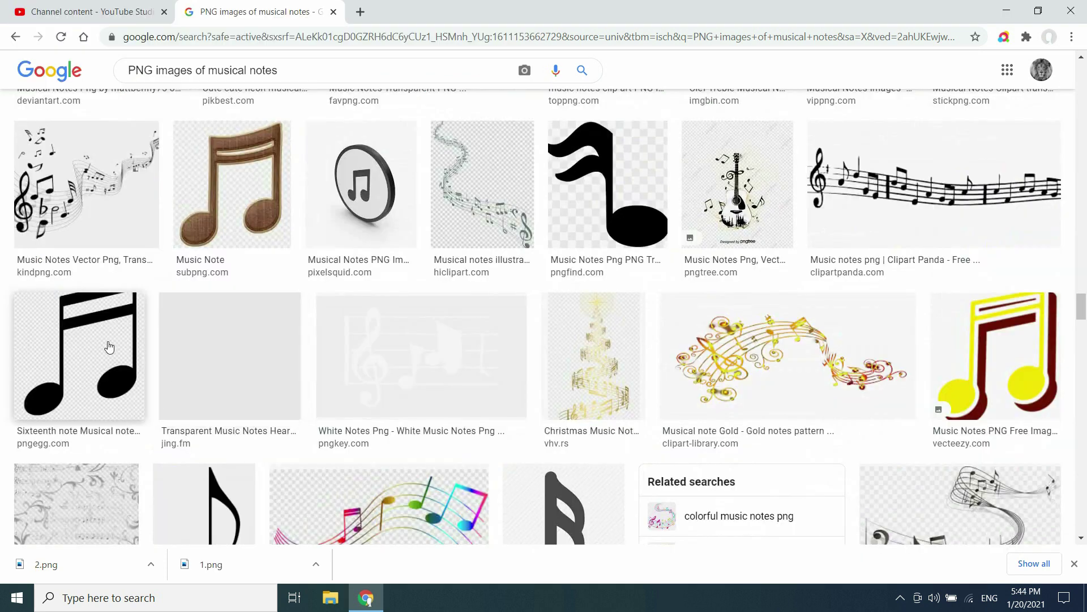
pyautogui.click(107, 347)
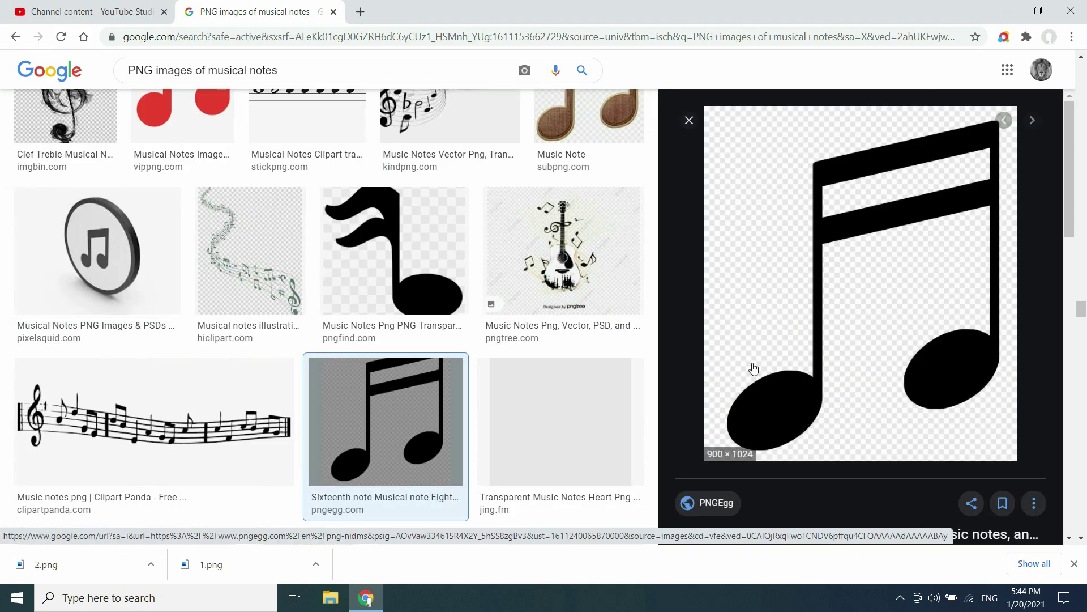
pyautogui.rightClick(753, 368)
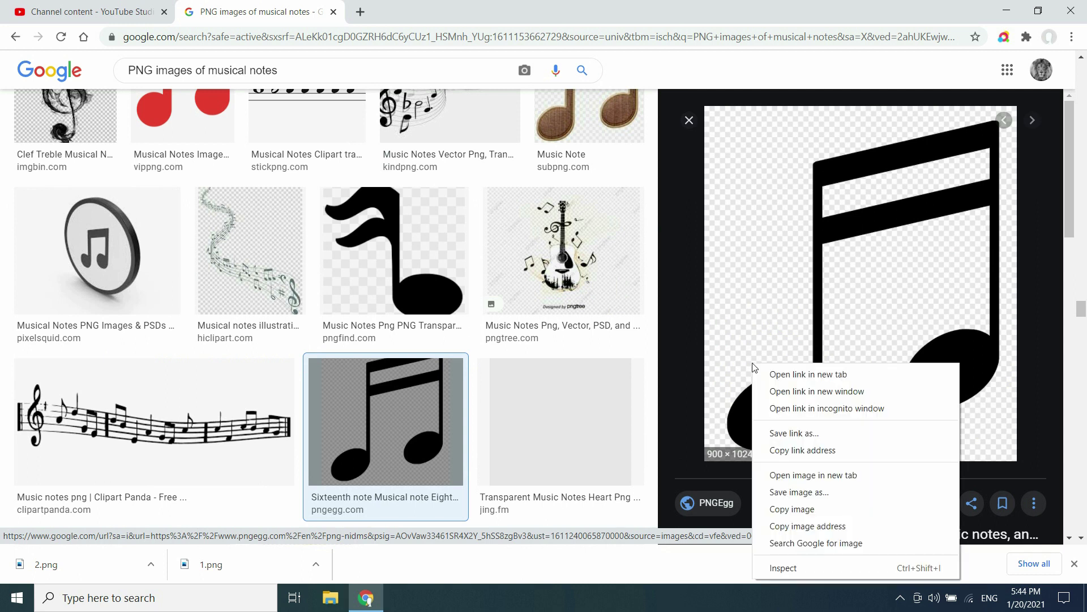
pyautogui.click(838, 492)
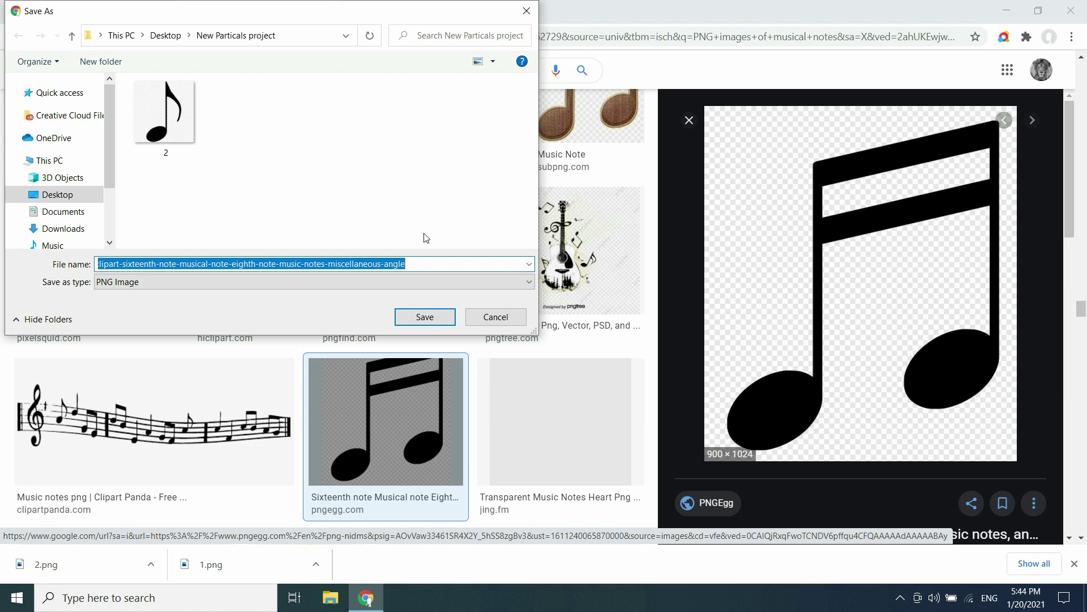
pyautogui.write('3')
pyautogui.click(401, 311)
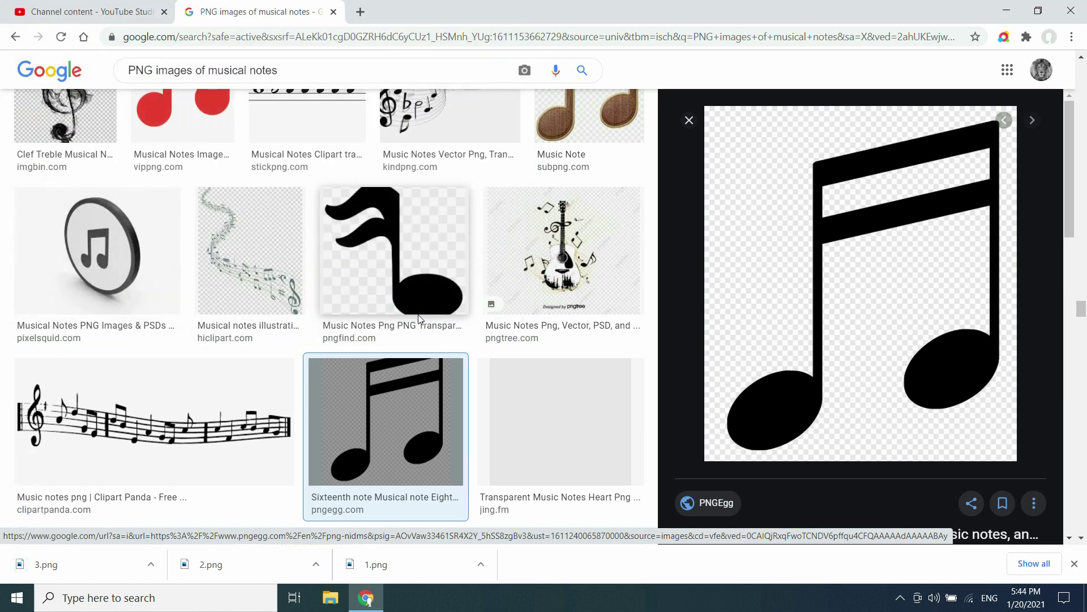
pyautogui.click(1007, 10)
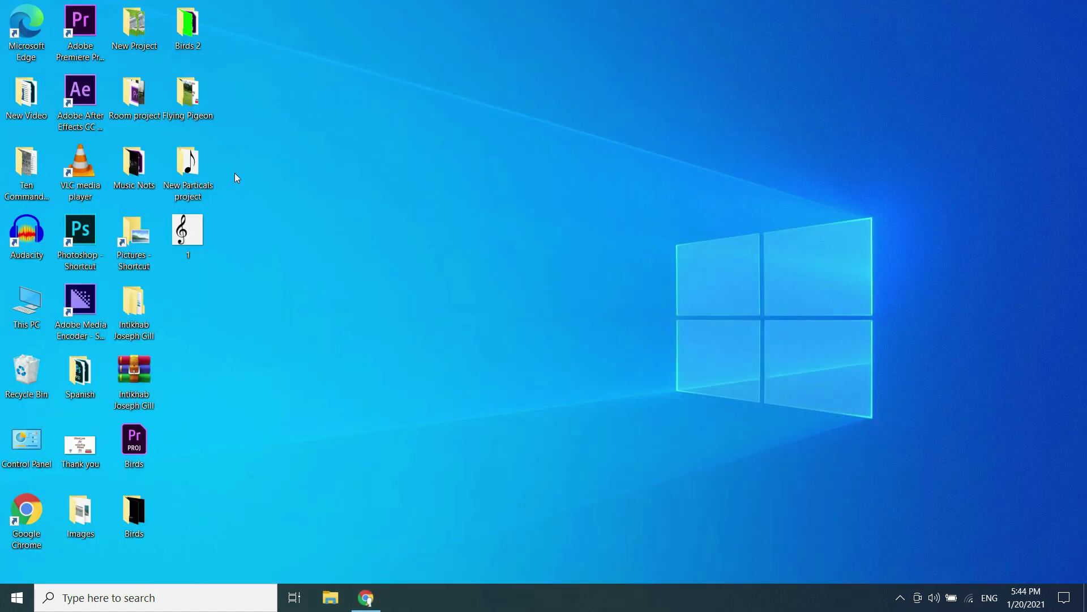
# Step: Move desktop image 1 into the New Particals project folder, then return to Chrome
pyautogui.doubleClick(184, 163)
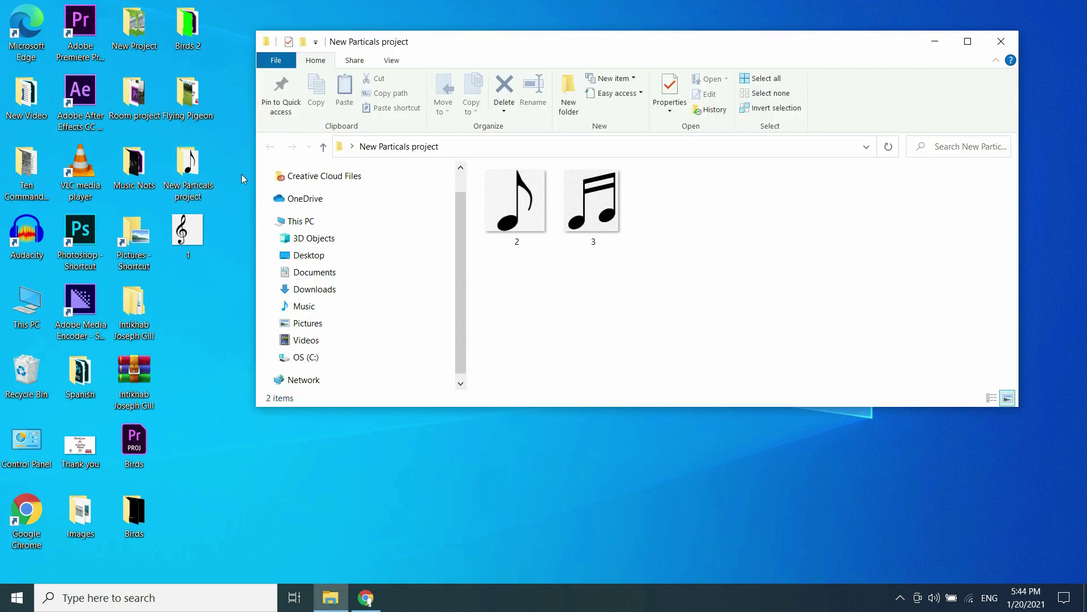
pyautogui.moveTo(187, 235); pyautogui.dragTo(573, 277)
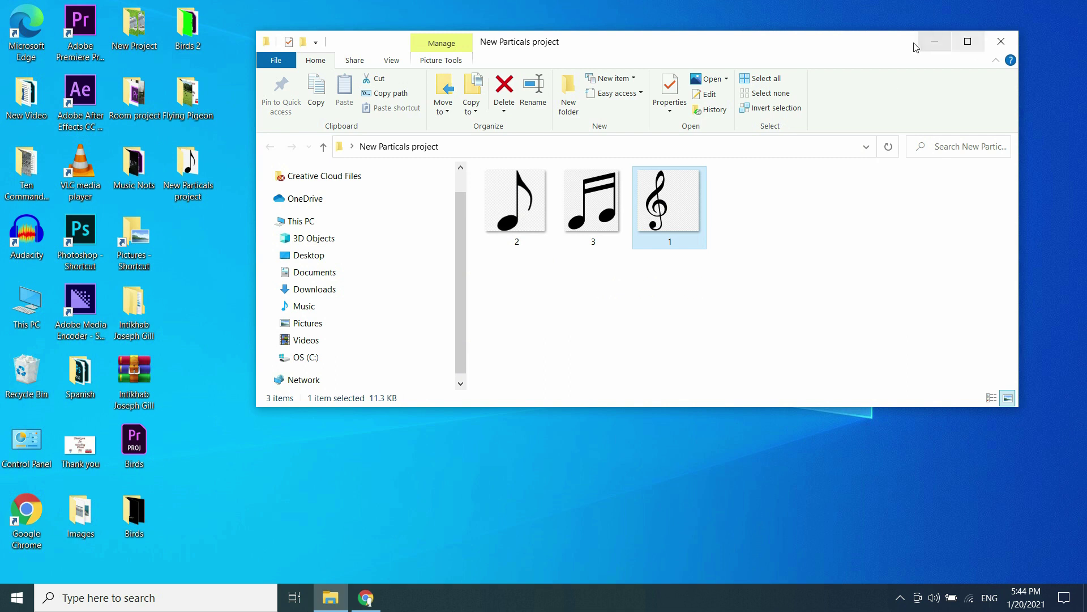
pyautogui.click(932, 42)
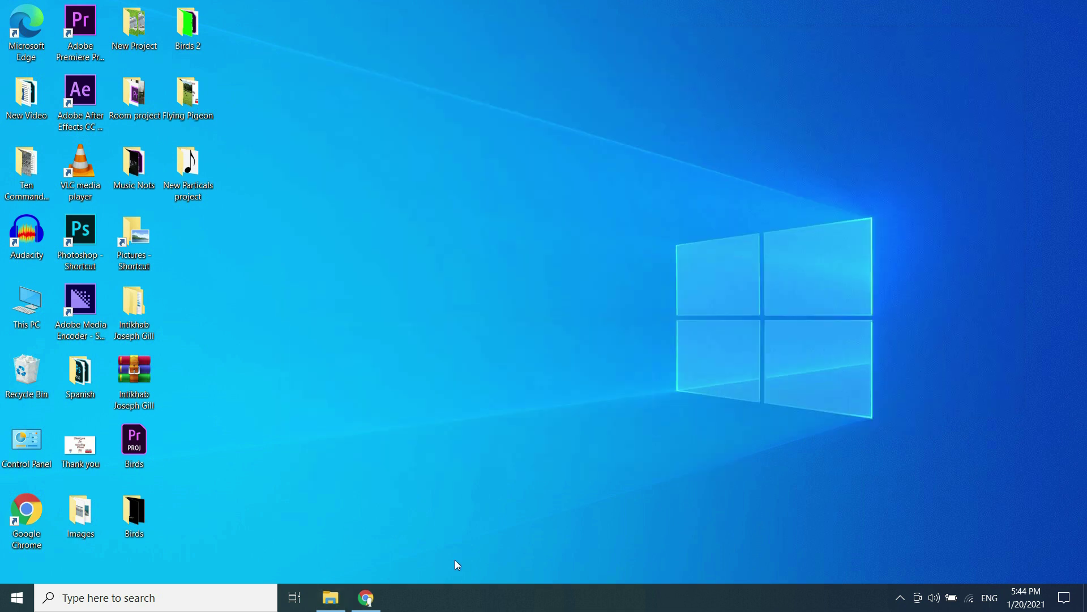
pyautogui.click(365, 596)
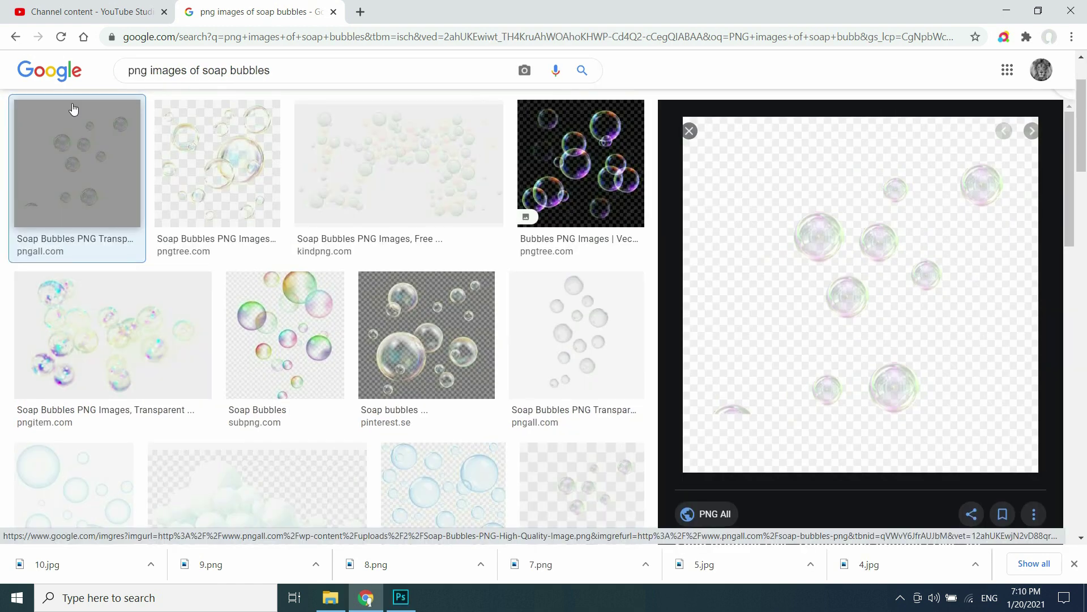
# Step: Save the soap-bubbles PNG to the project folder and search for maple leaf images
pyautogui.rightClick(779, 318)
pyautogui.click(844, 445)
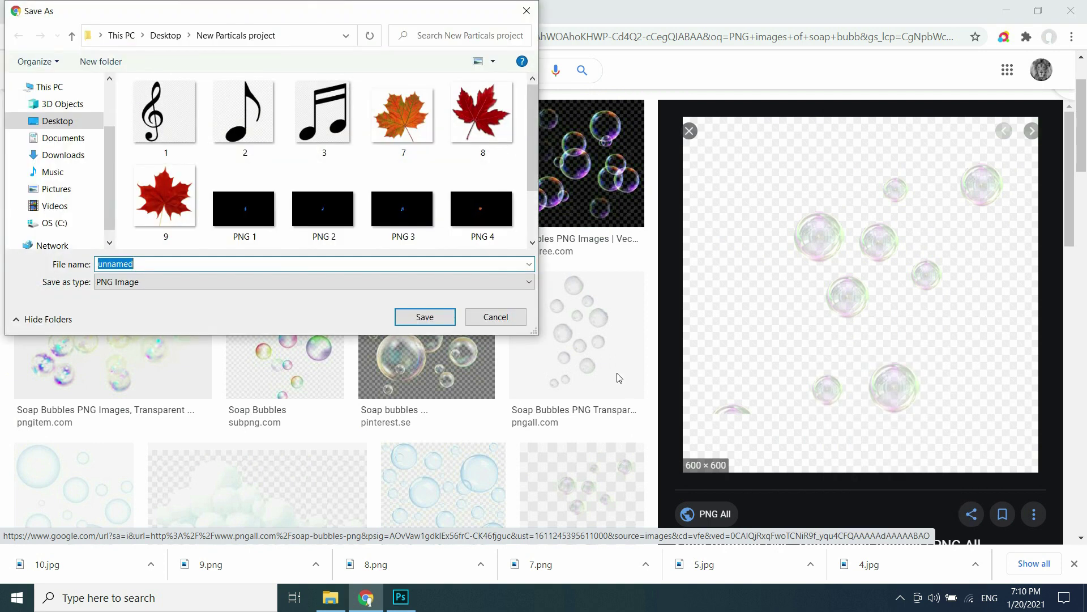
pyautogui.click(425, 317)
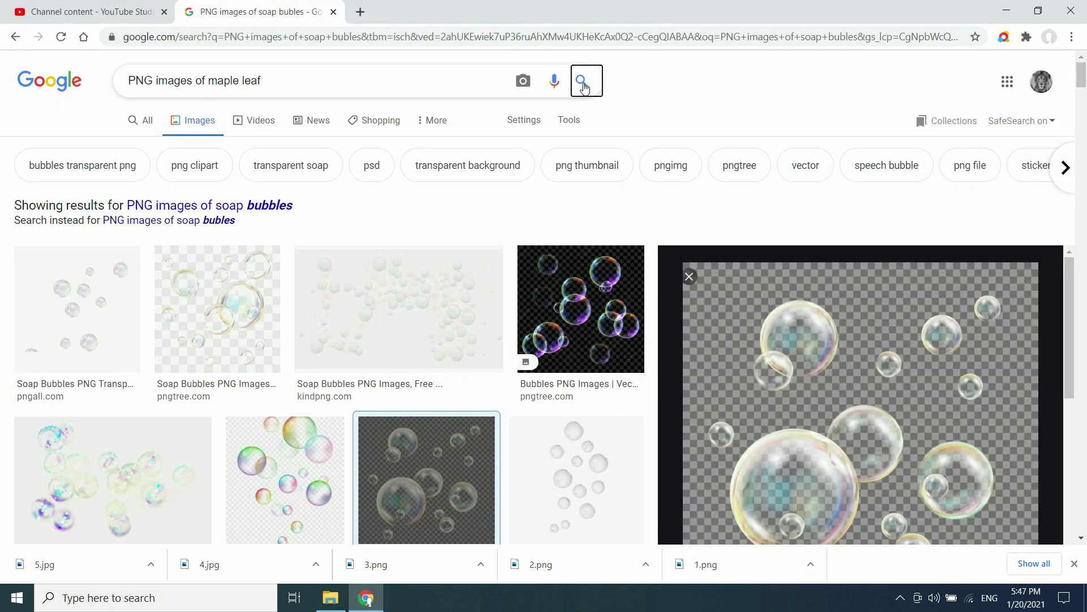
pyautogui.click(584, 86)
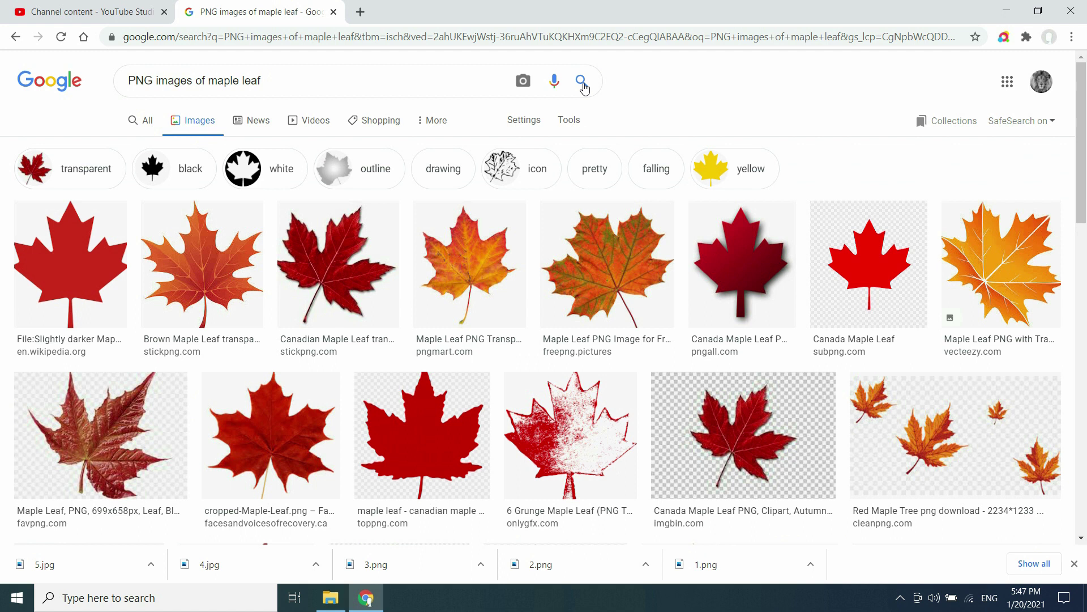
pyautogui.click(584, 86)
# Step: Save the orange-green and dark red maple leaf images as 7 and 8
pyautogui.click(589, 263)
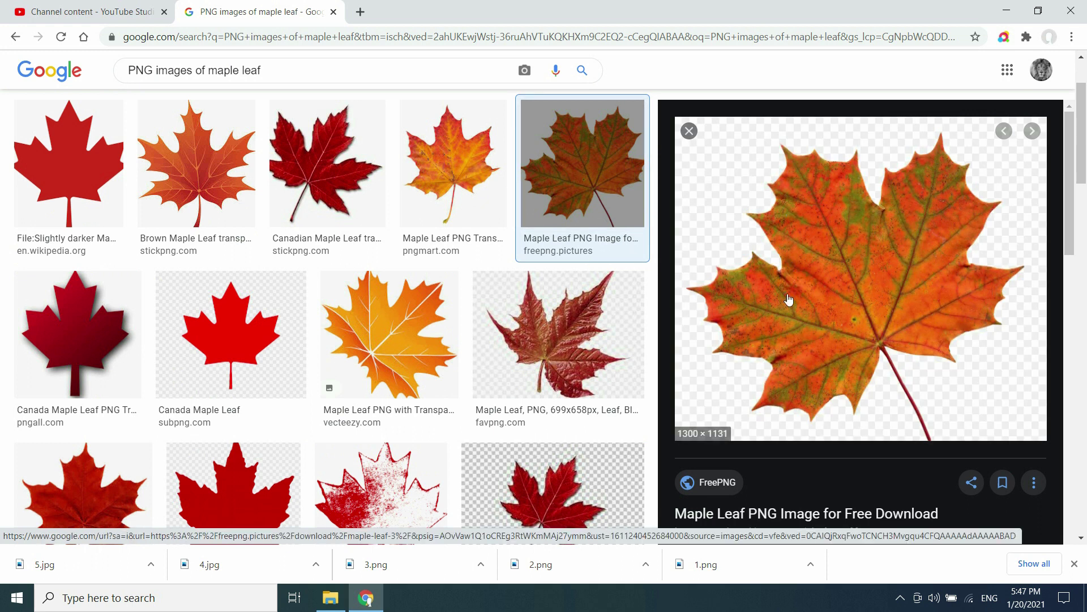
pyautogui.rightClick(762, 360)
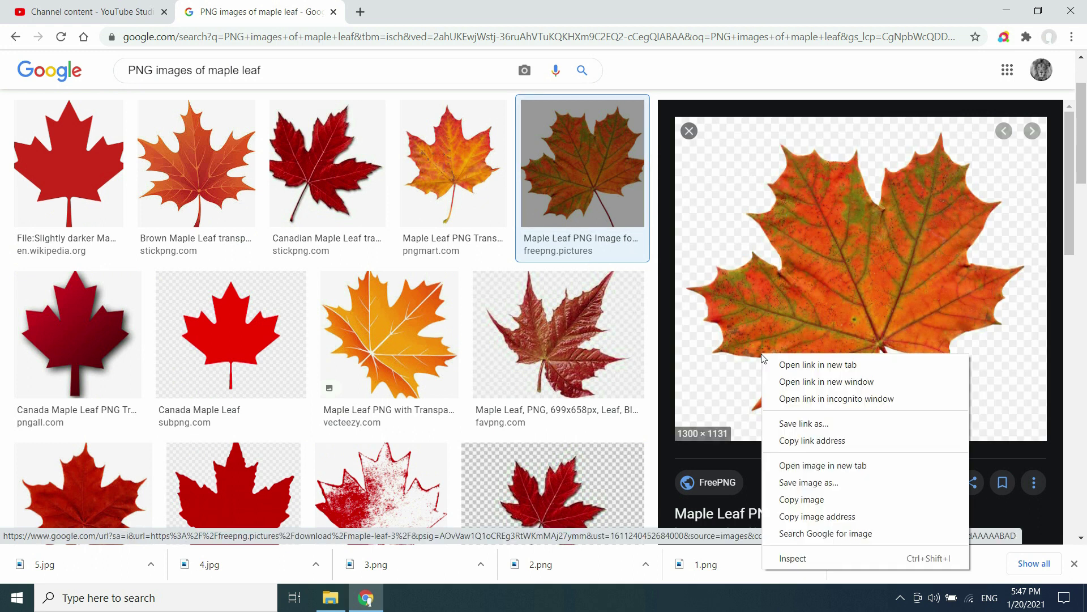
pyautogui.click(833, 483)
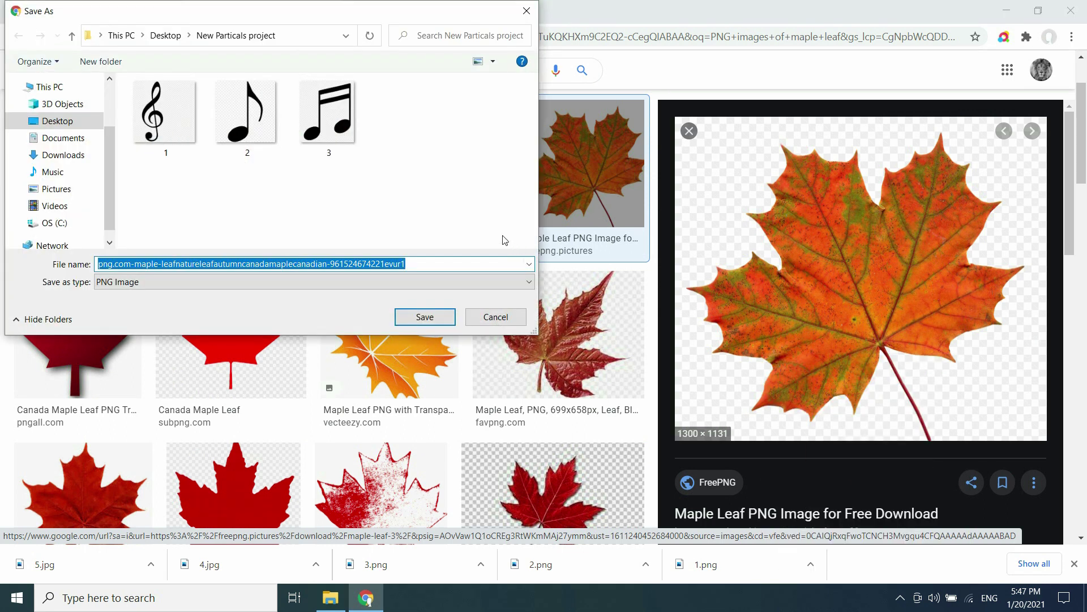
pyautogui.write('7')
pyautogui.press('Return')
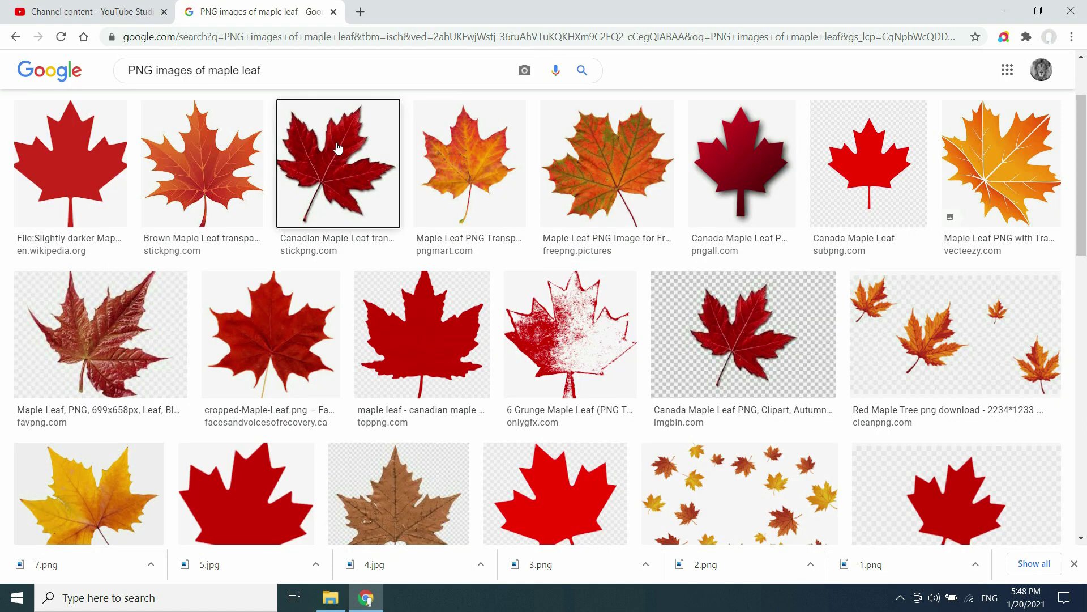
pyautogui.click(338, 148)
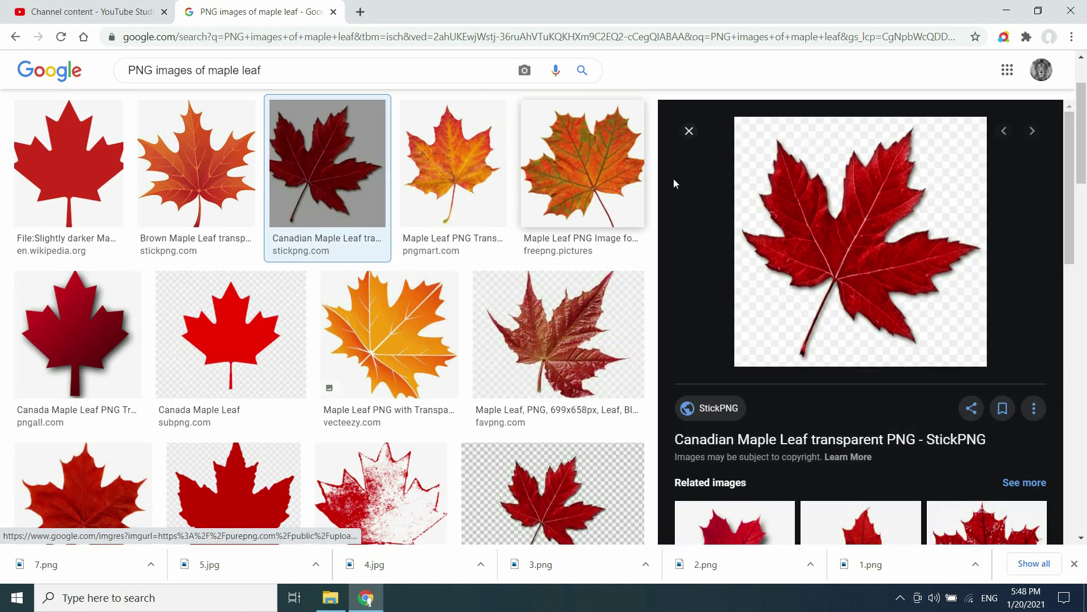
pyautogui.rightClick(849, 302)
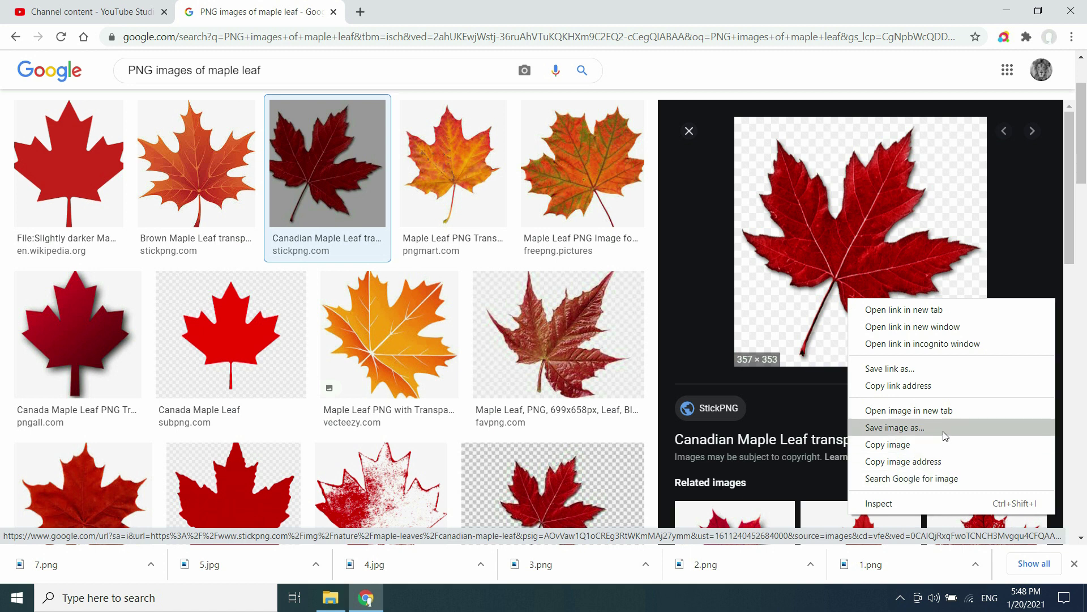
pyautogui.click(895, 428)
pyautogui.write('8')
pyautogui.press('Return')
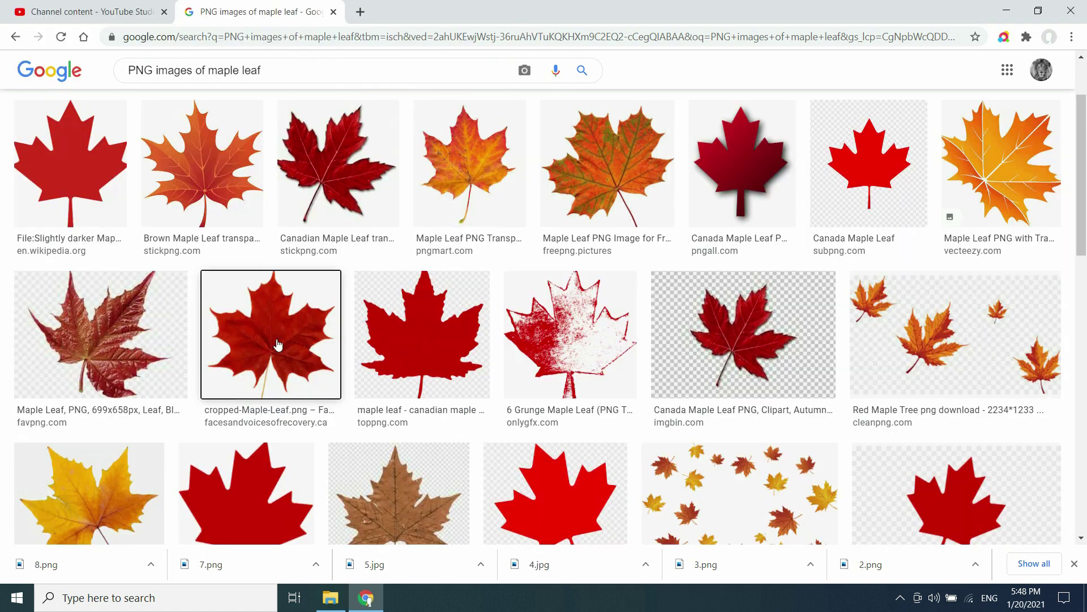
# Step: Start saving the cropped maple leaf image
pyautogui.click(277, 344)
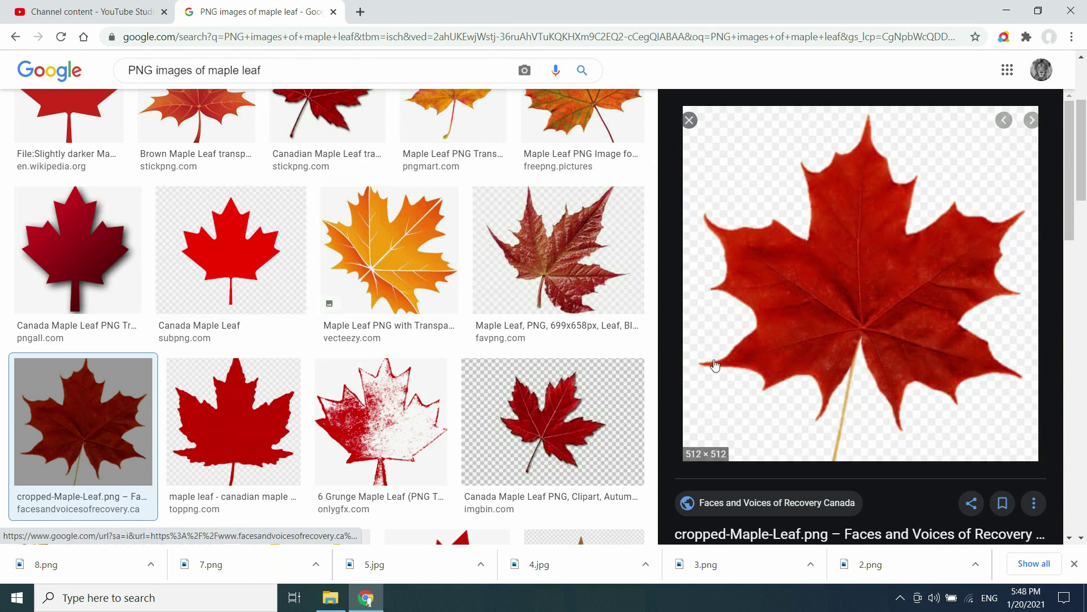
pyautogui.rightClick(780, 427)
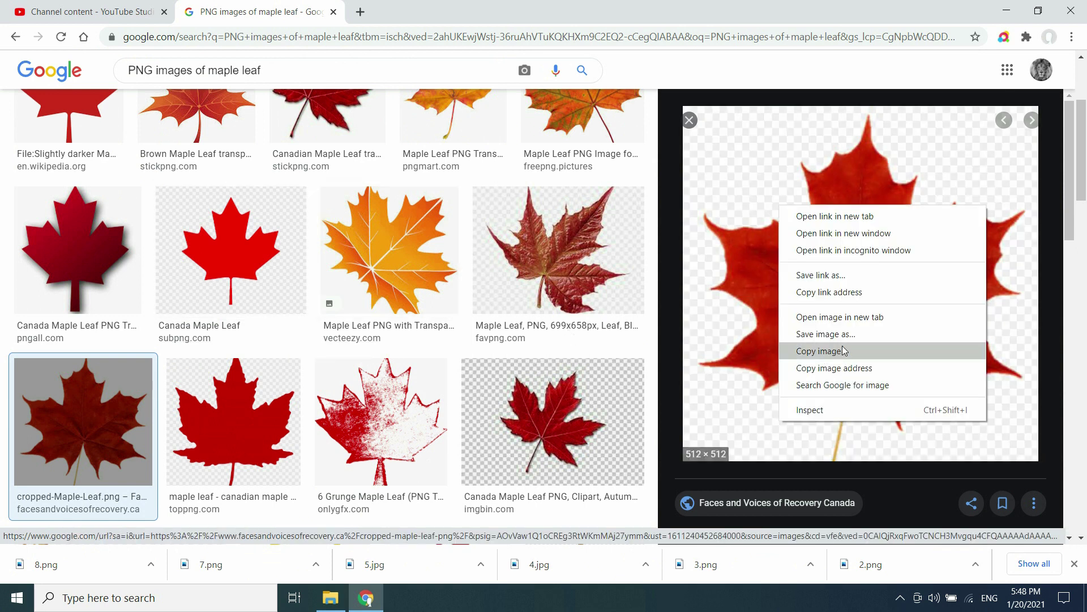
pyautogui.click(852, 332)
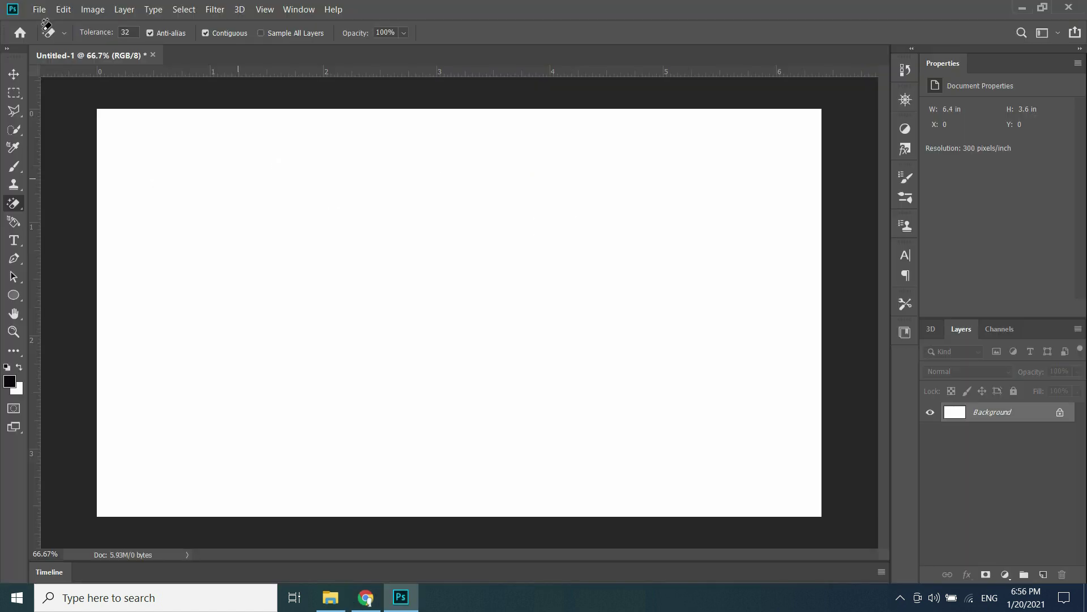
# Step: Place the treble clef image 1 as an embedded layer in Untitled-1
pyautogui.click(37, 9)
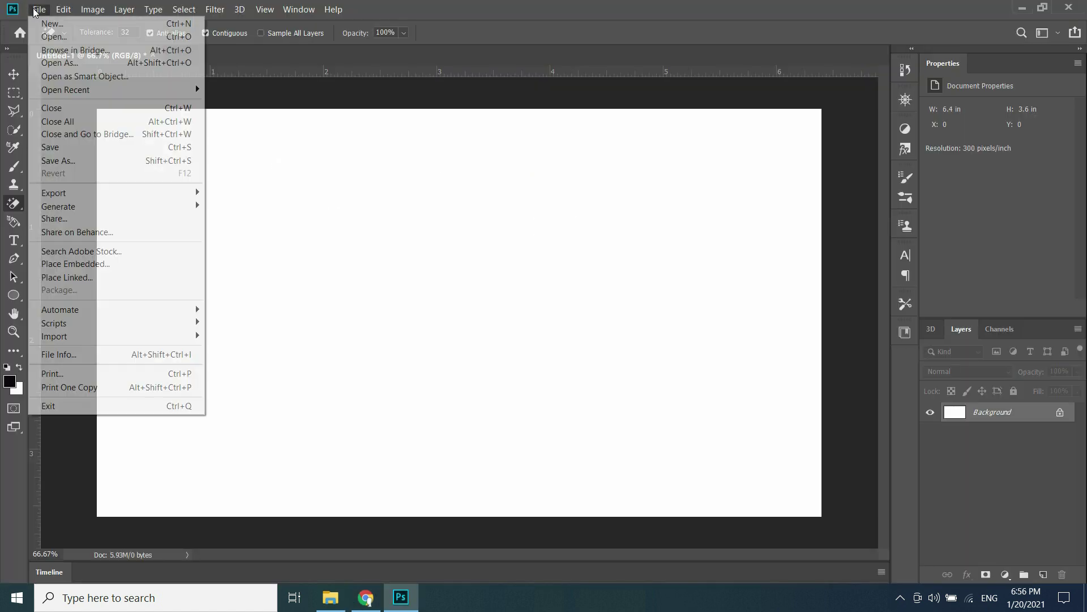
pyautogui.click(77, 264)
pyautogui.click(149, 86)
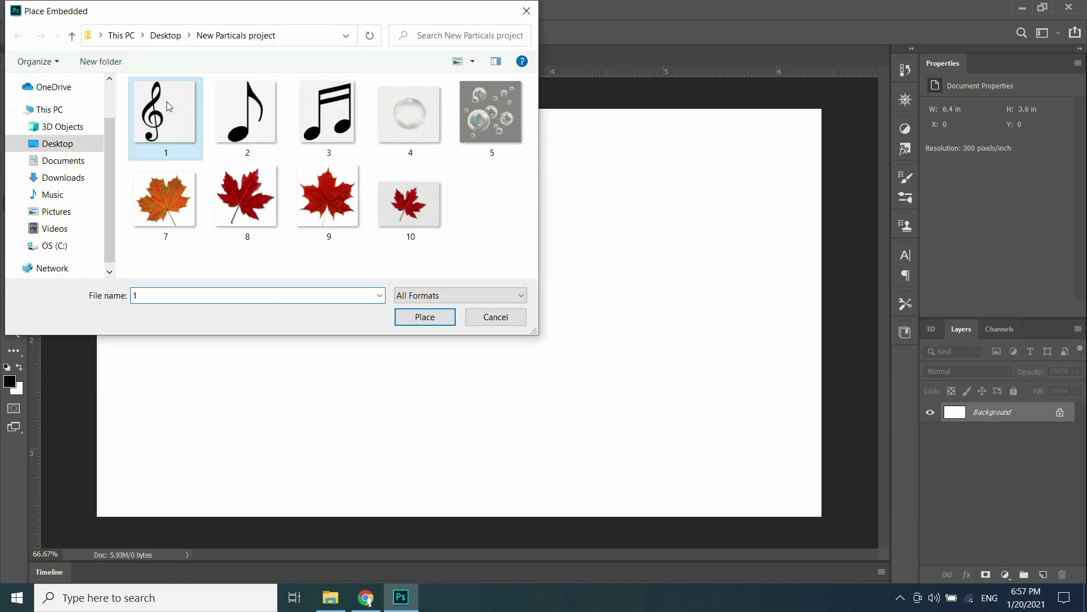
pyautogui.click(428, 316)
pyautogui.press('Return')
# Step: Hide the Background, rasterize the clef layer, and magic-erase the white around and inside the clef
pyautogui.press('e')
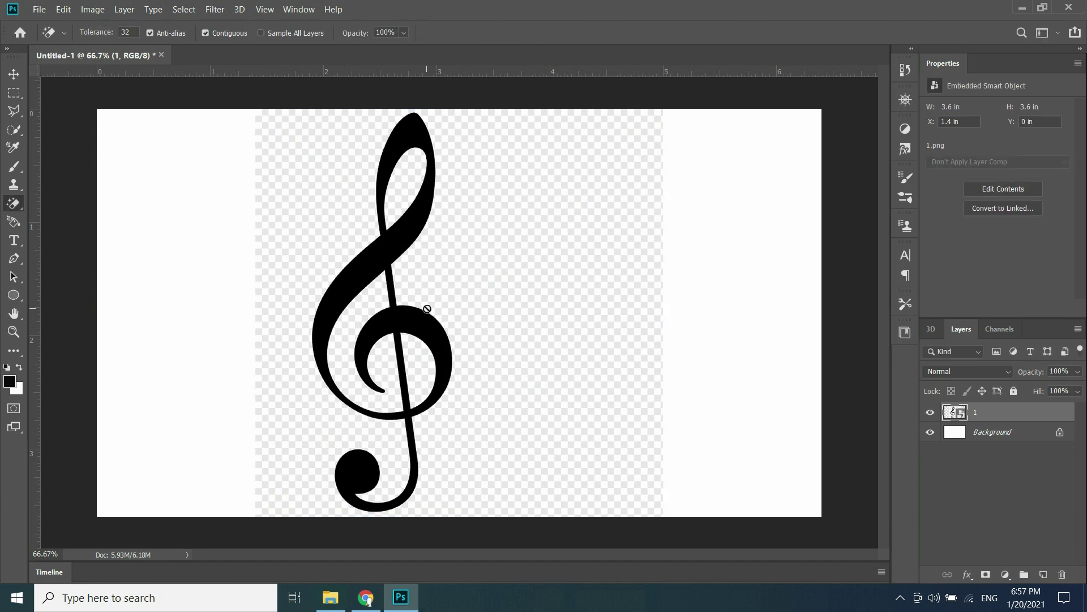
pyautogui.click(929, 434)
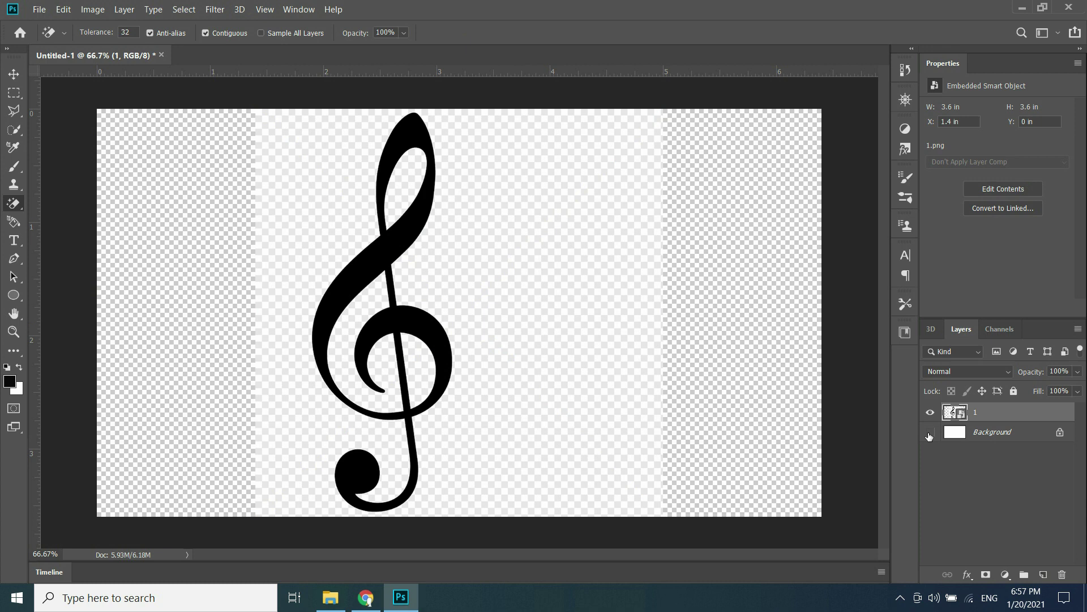
pyautogui.rightClick(13, 204)
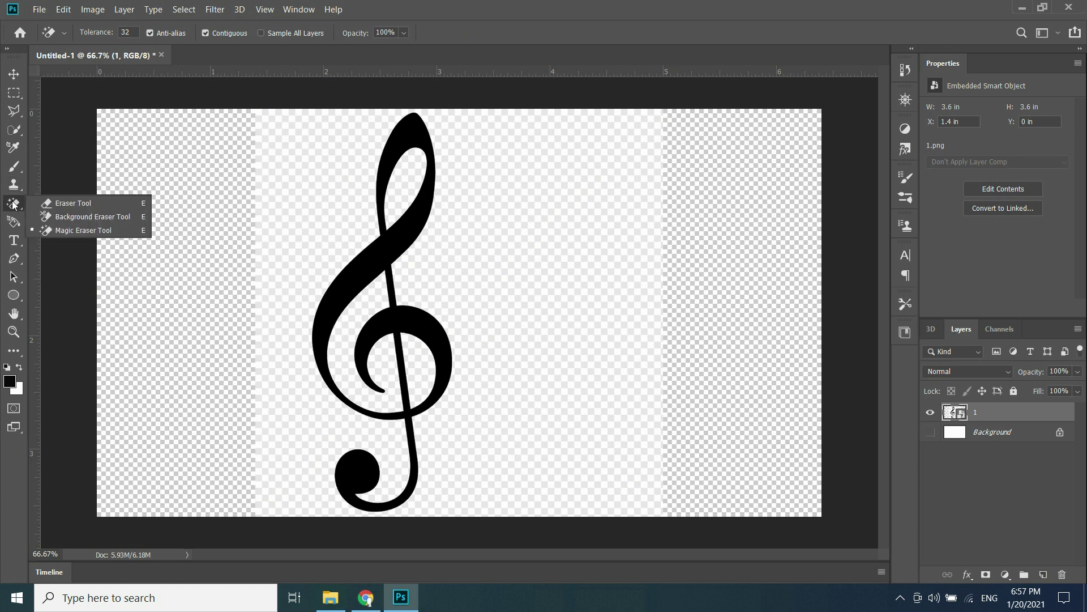
pyautogui.click(79, 230)
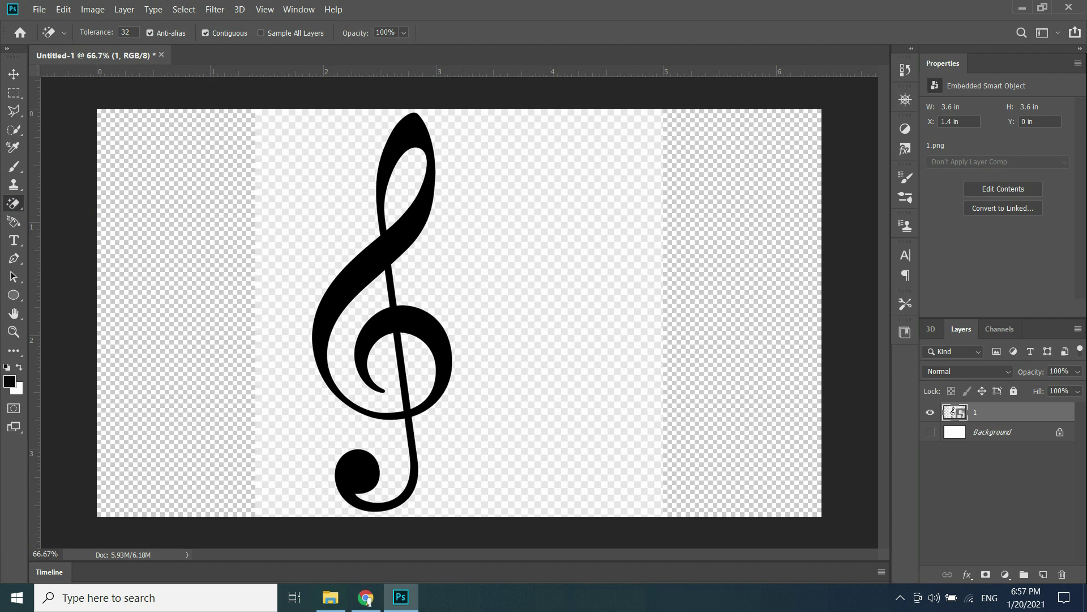
pyautogui.rightClick(1029, 416)
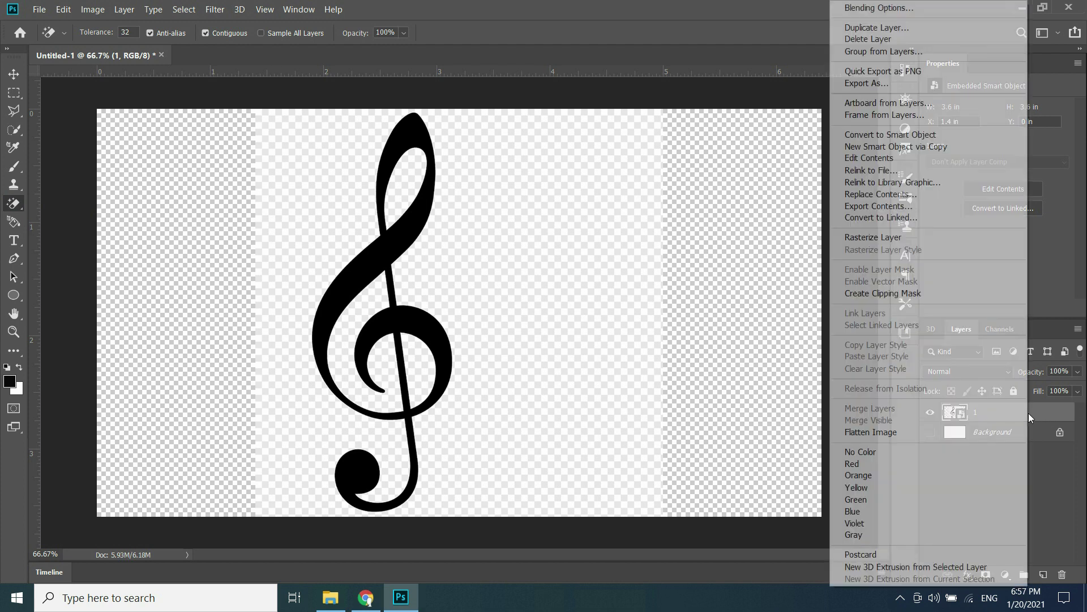
pyautogui.click(882, 238)
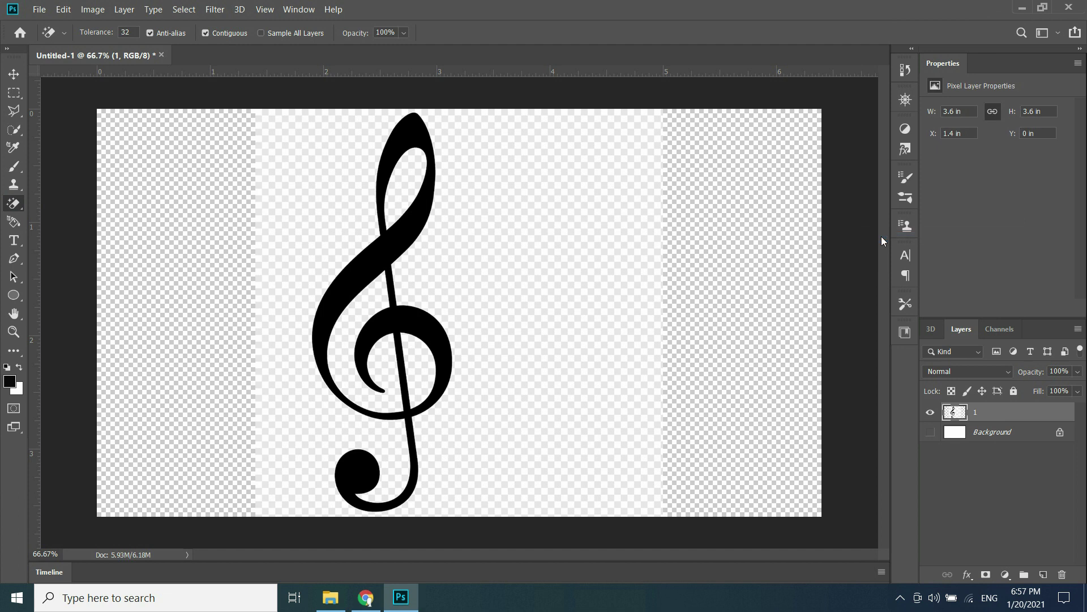
pyautogui.click(293, 180)
pyautogui.click(406, 171)
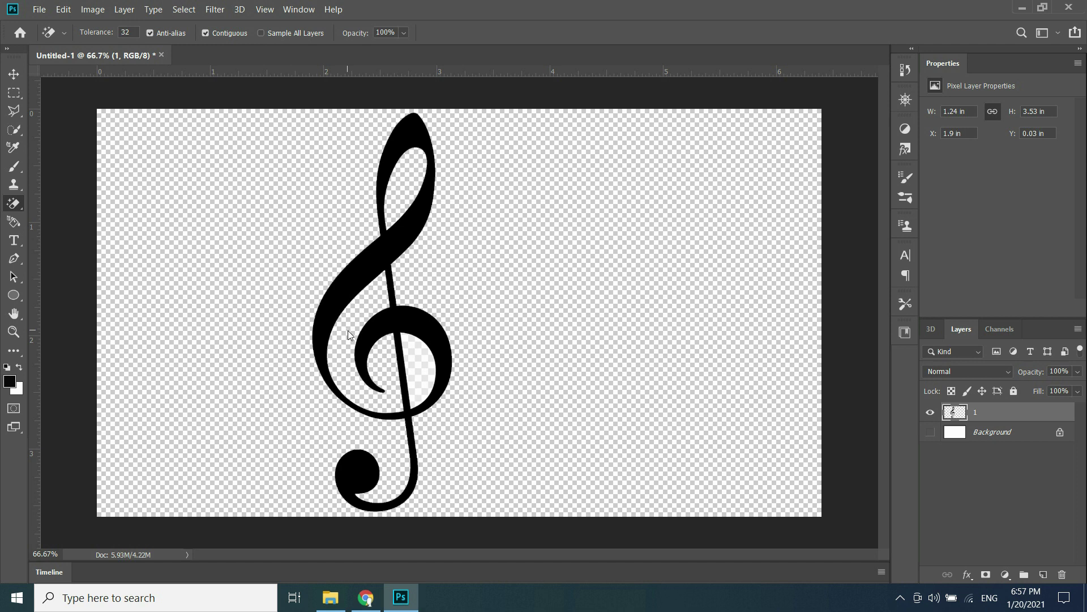
pyautogui.click(423, 359)
# Step: Add a blue 5 px Stroke outline to the treble clef layer
pyautogui.doubleClick(1051, 412)
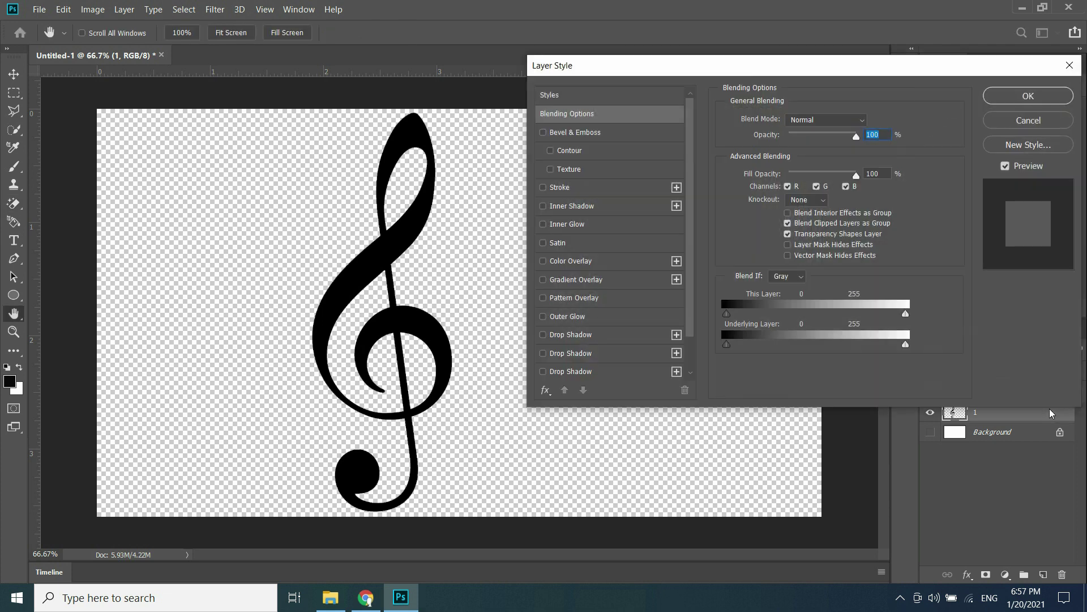
pyautogui.click(610, 188)
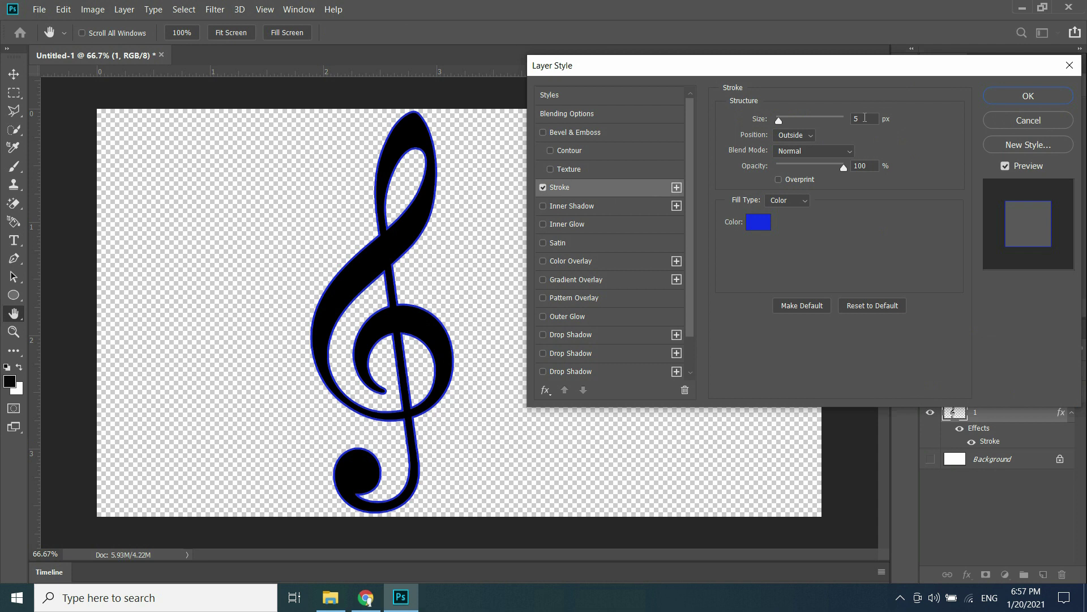
pyautogui.click(1005, 97)
# Step: Set the foreground to cyan and apply a cyan Gradient Map to recolour the clef
pyautogui.click(10, 381)
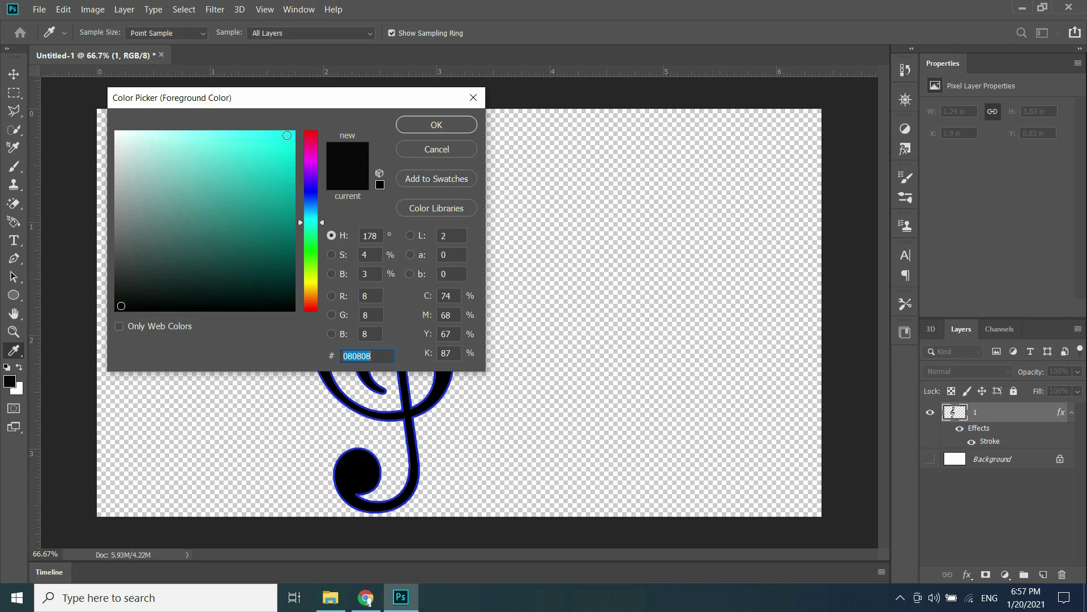
pyautogui.click(287, 135)
pyautogui.click(413, 129)
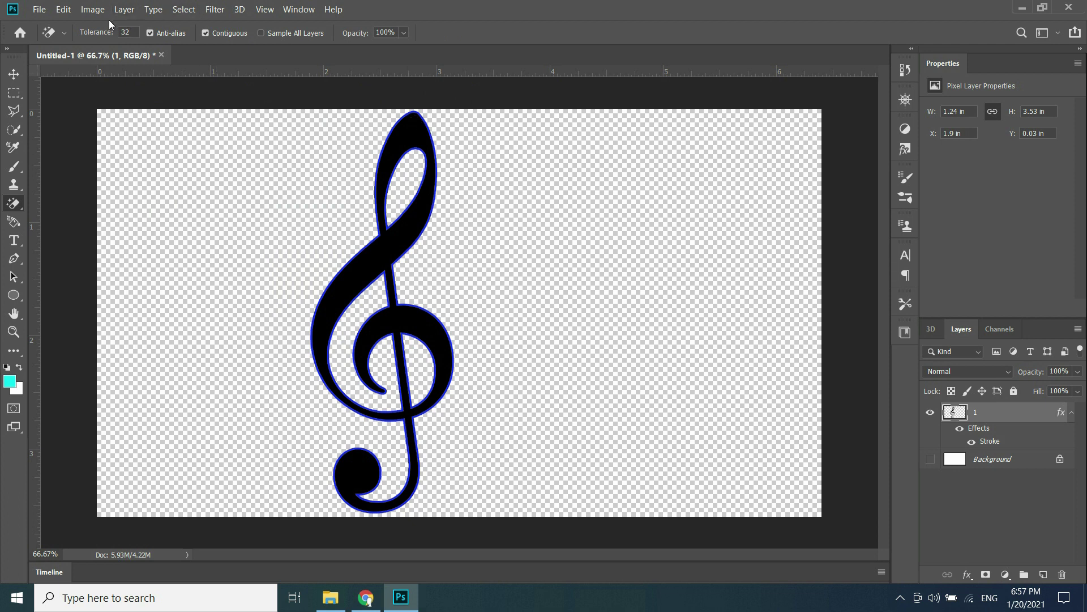
pyautogui.click(91, 12)
pyautogui.moveTo(150, 43)
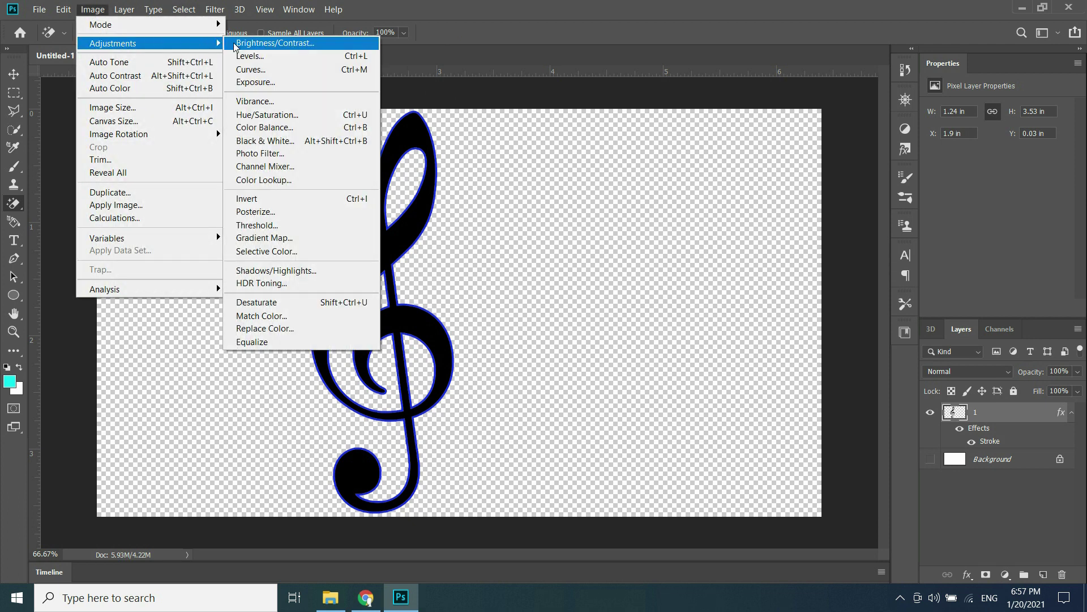
pyautogui.click(263, 237)
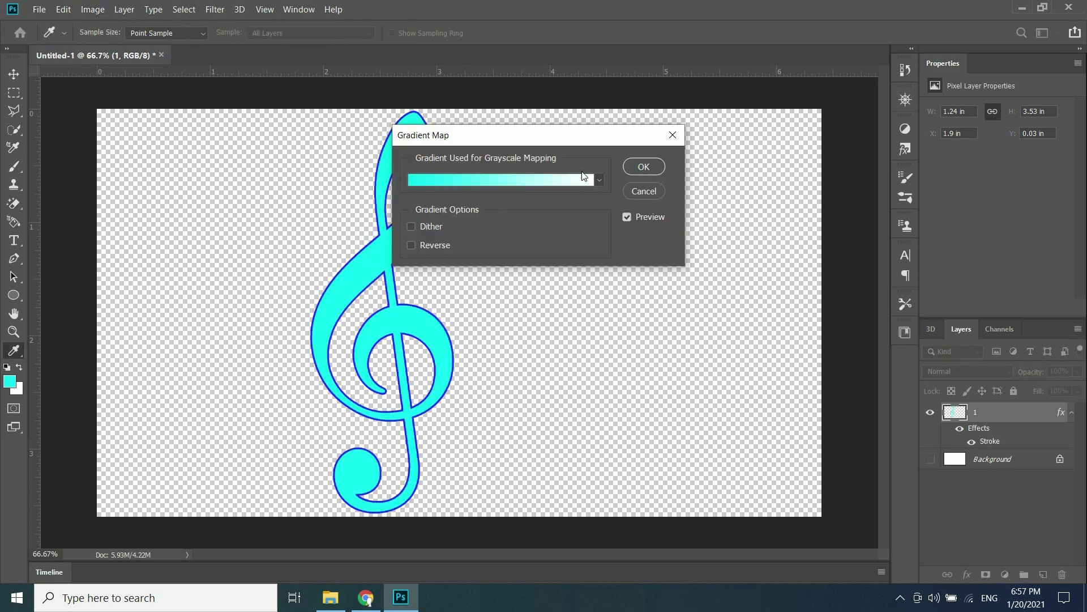
pyautogui.click(599, 180)
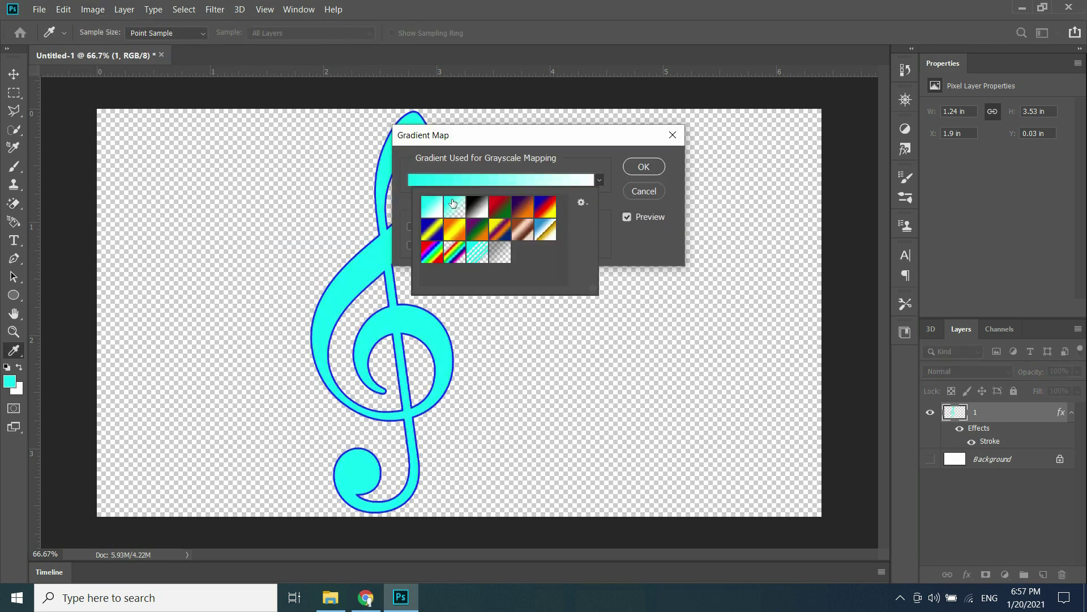
pyautogui.click(453, 203)
pyautogui.click(638, 170)
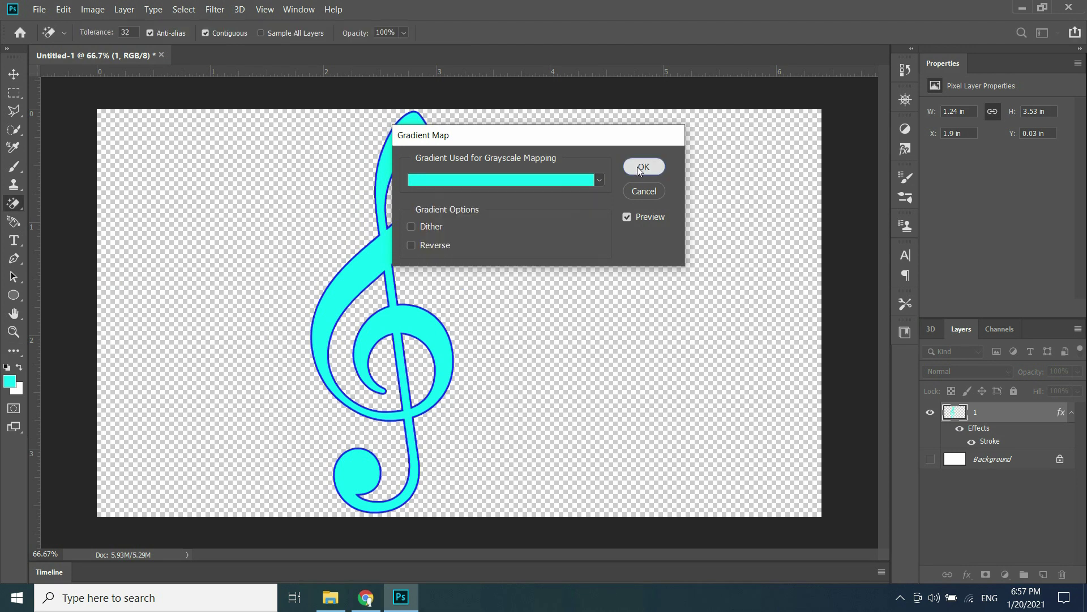
pyautogui.click(639, 167)
pyautogui.press('e')
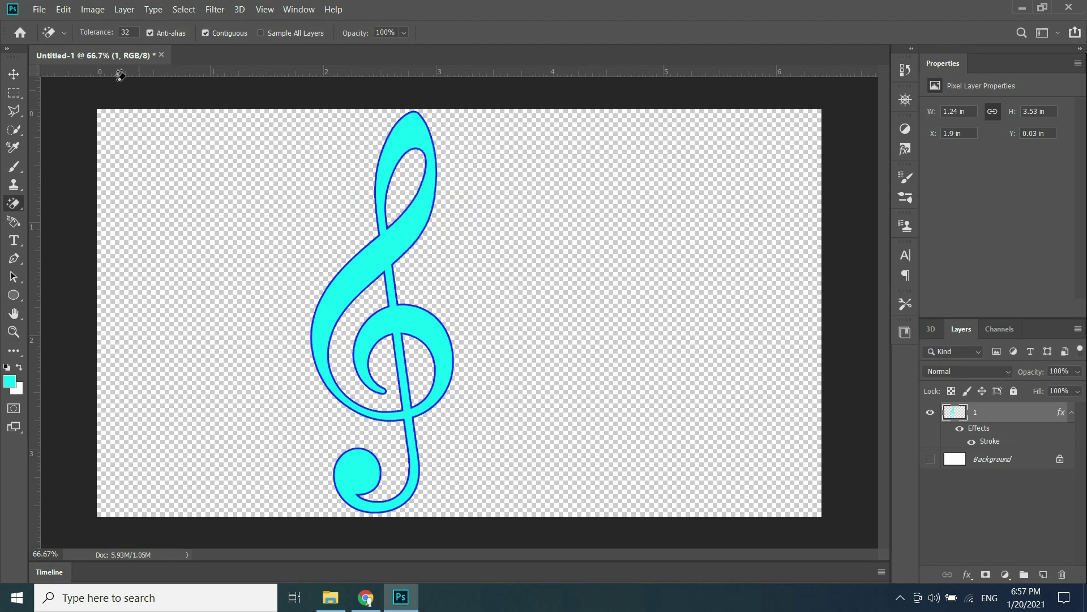
pyautogui.click(66, 12)
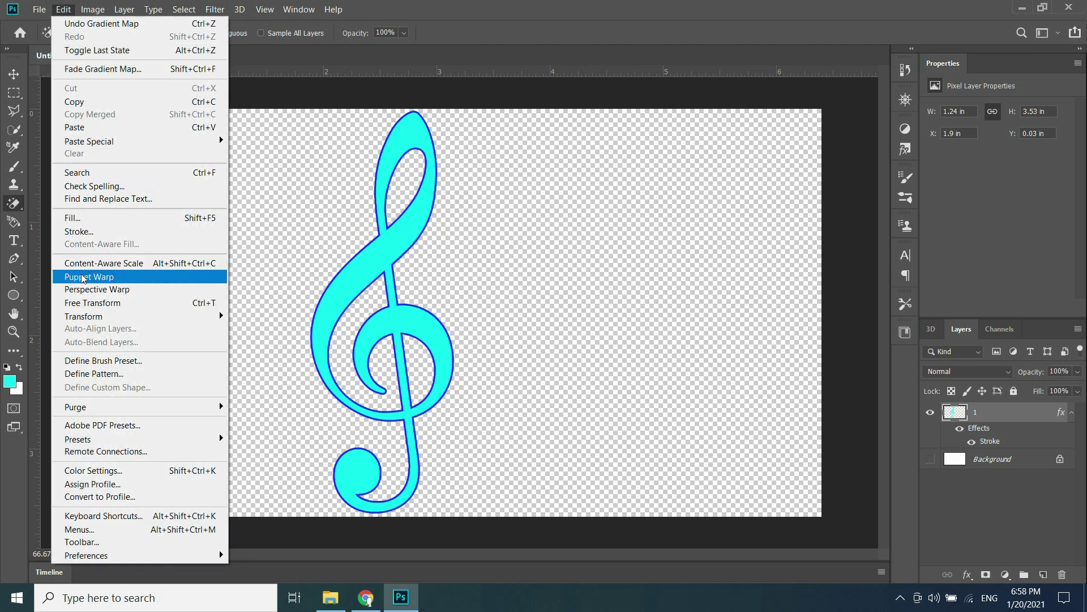
# Step: Scale the treble clef down to about half size and move it to the canvas centre
pyautogui.click(86, 303)
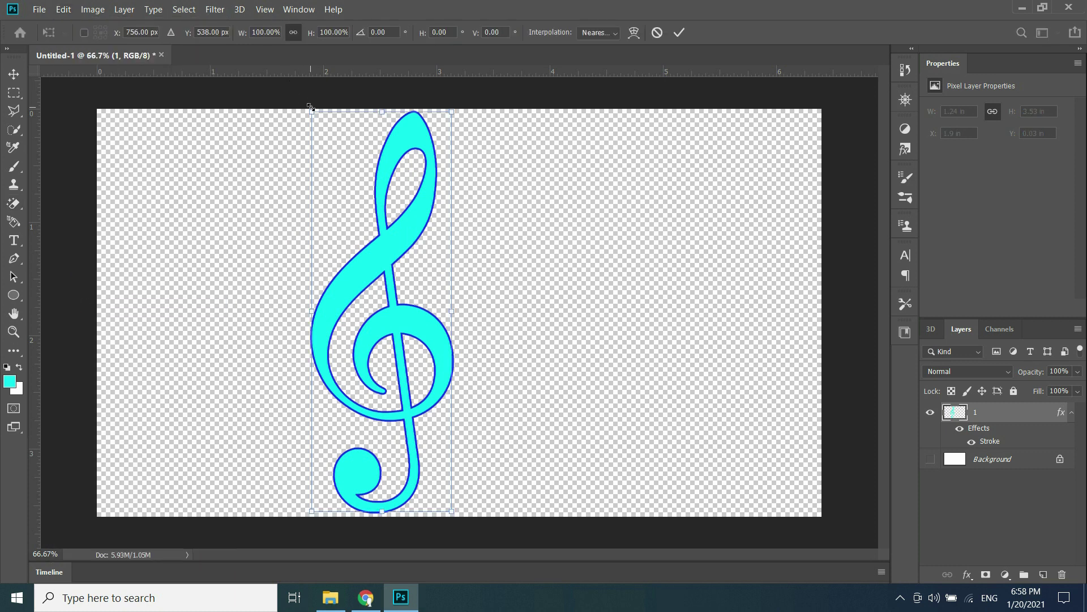
pyautogui.moveTo(311, 107); pyautogui.dragTo(410, 481)
pyautogui.click(13, 73)
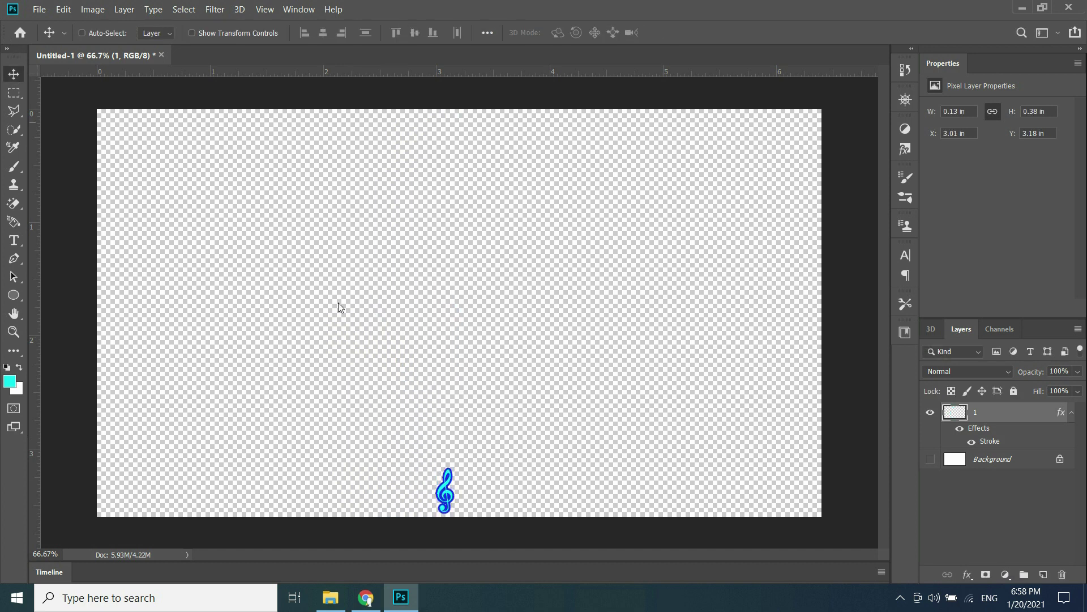
pyautogui.moveTo(452, 478); pyautogui.dragTo(491, 300)
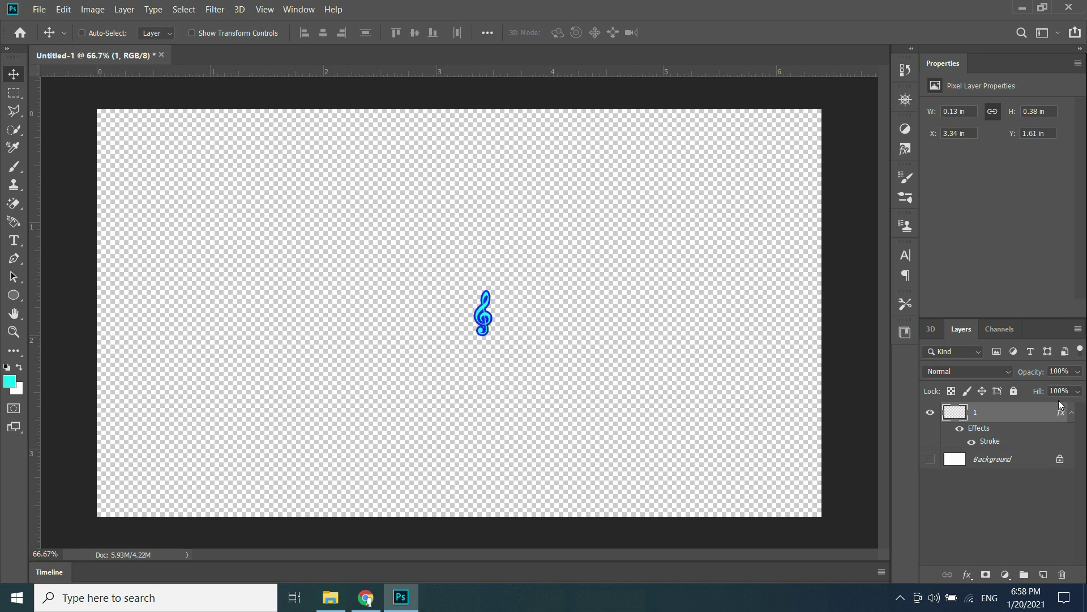
# Step: Reduce the clef's Stroke outline size to 3 px
pyautogui.doubleClick(1011, 415)
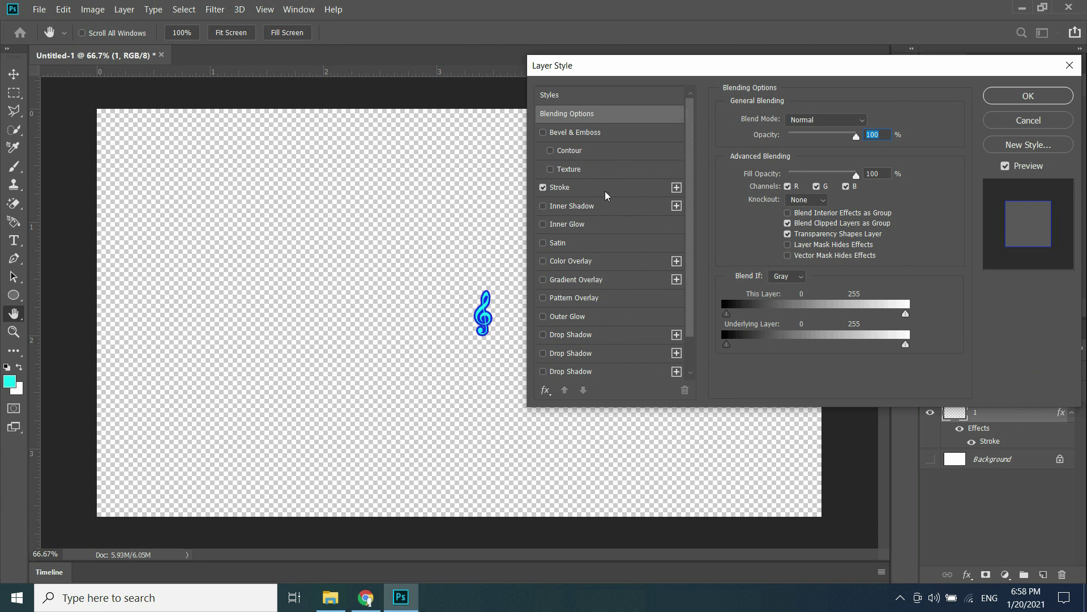
pyautogui.click(606, 195)
pyautogui.click(861, 119)
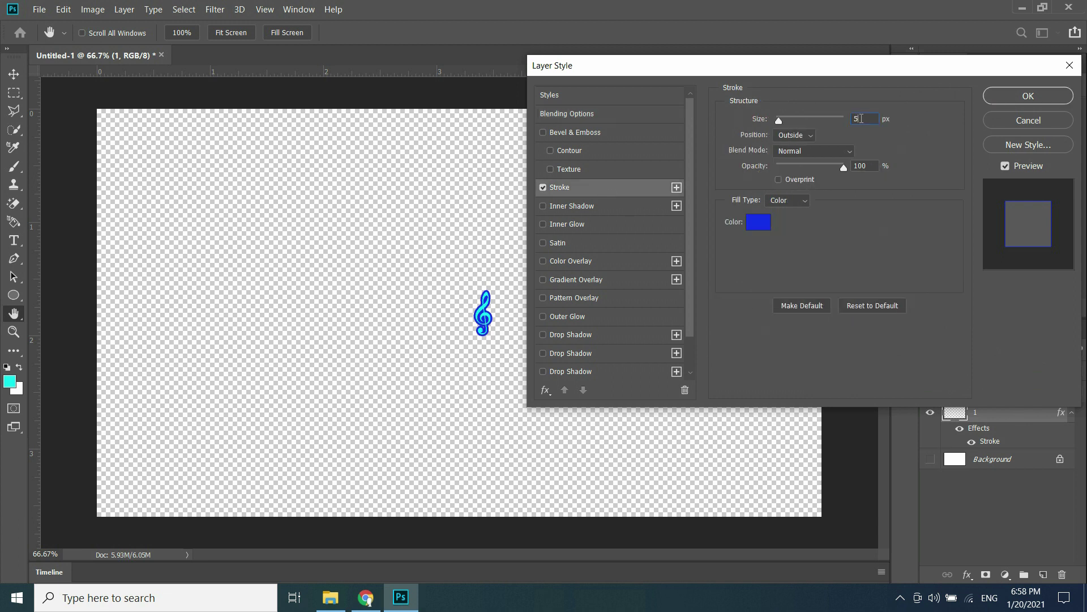
pyautogui.write('3')
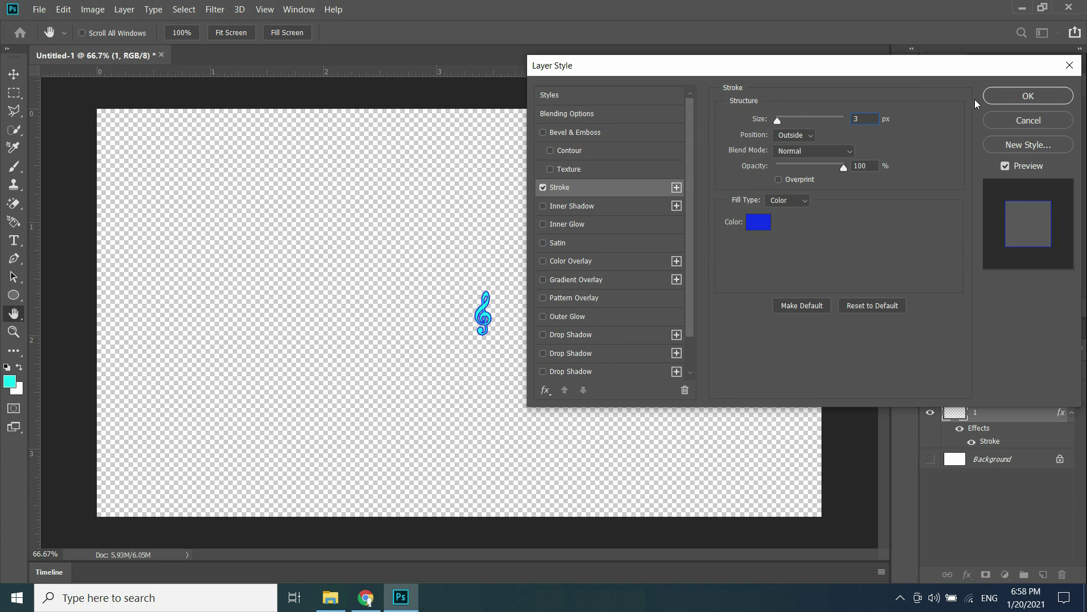
pyautogui.click(1016, 94)
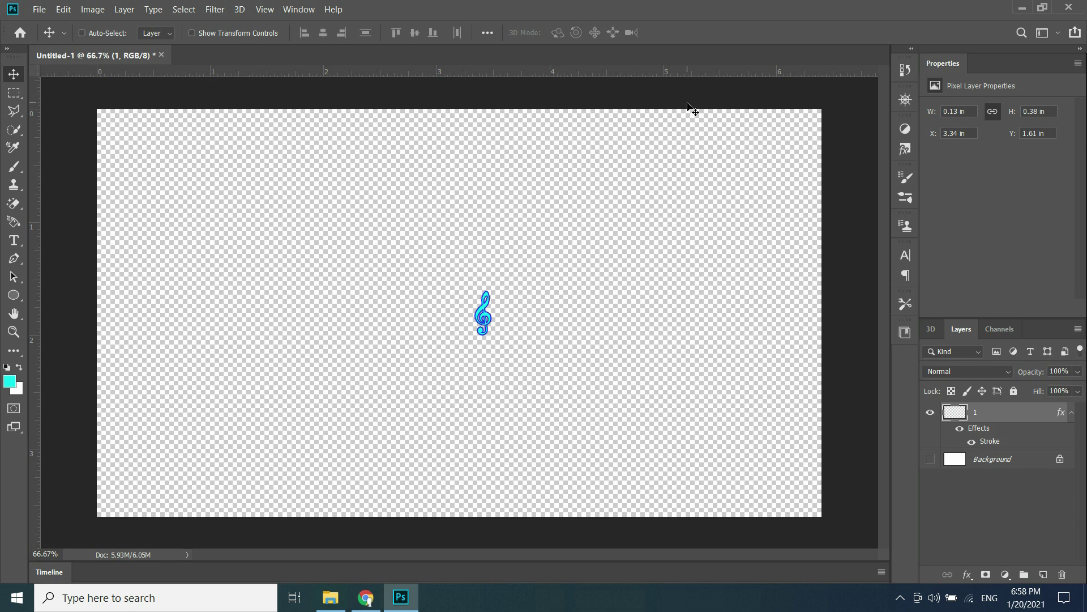
# Step: Save the treble clef as PNG 'PNG 1' with default PNG options
pyautogui.click(39, 11)
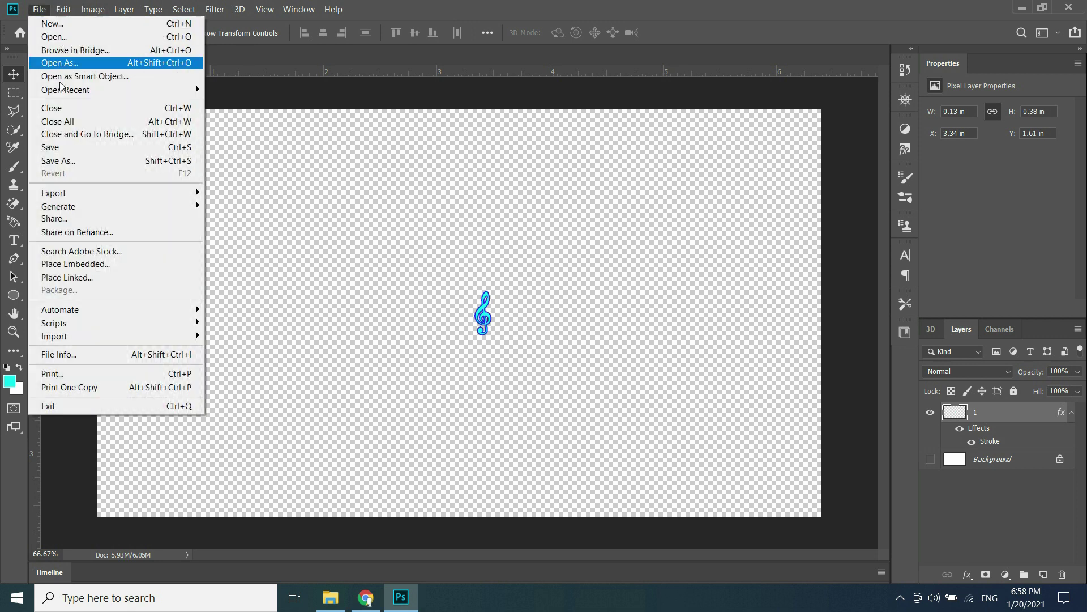
pyautogui.click(56, 161)
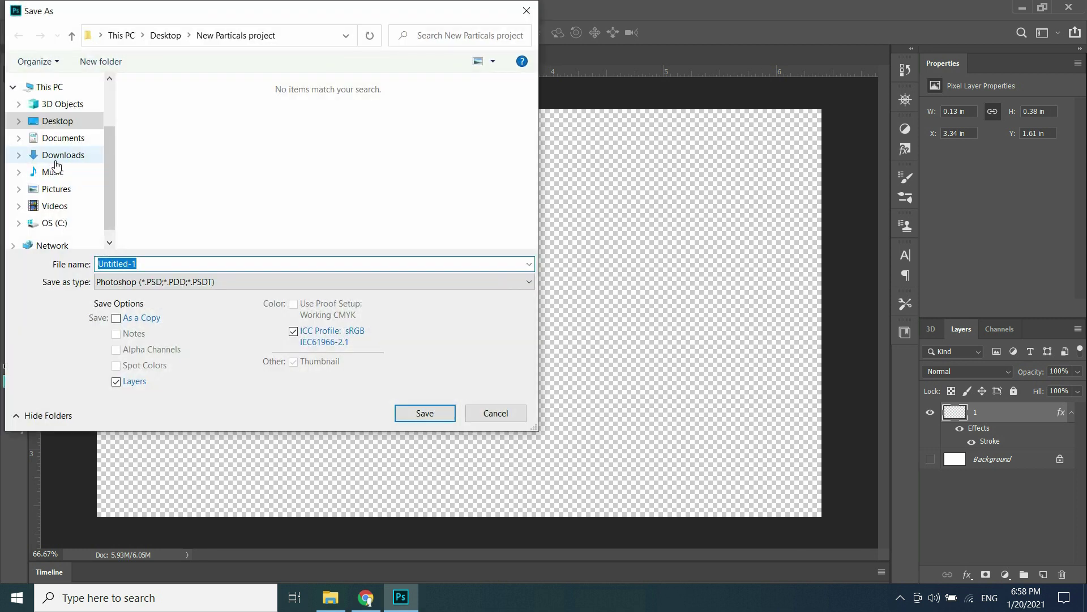
pyautogui.write('PNG 1')
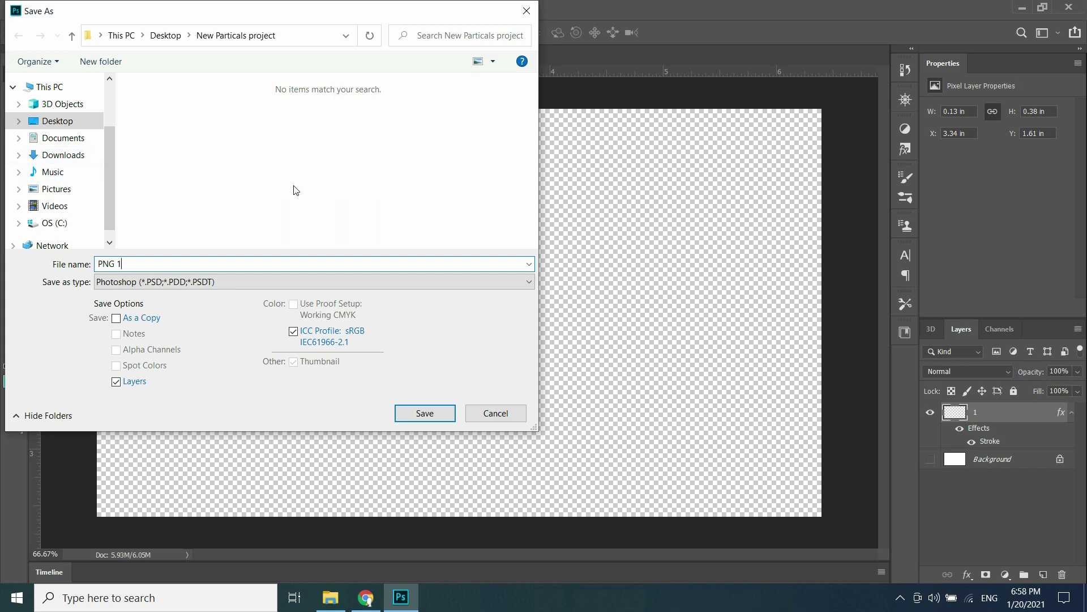
pyautogui.click(528, 284)
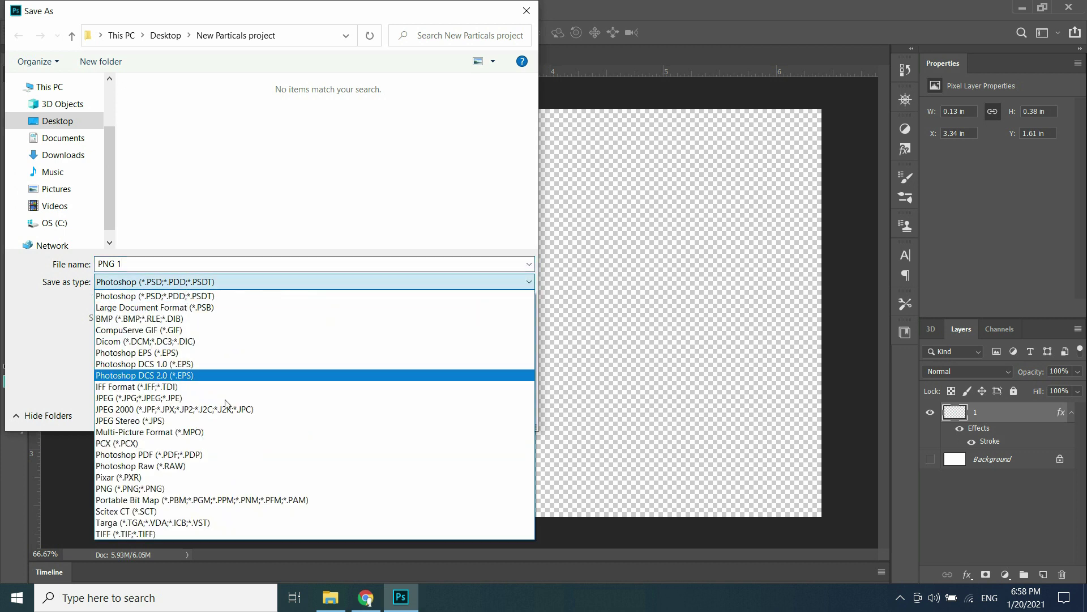
pyautogui.click(108, 489)
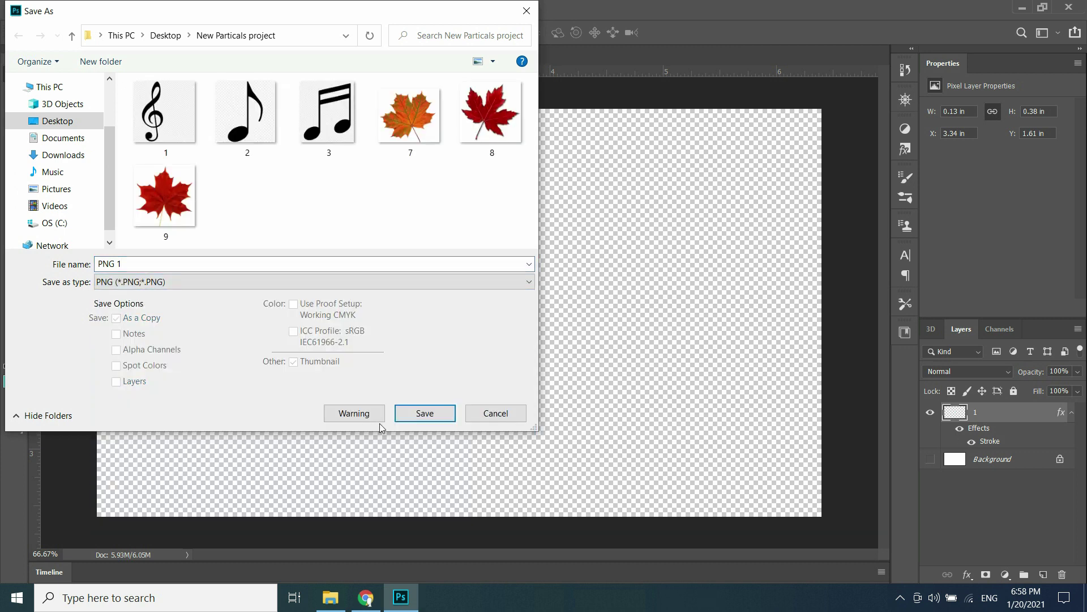
pyautogui.click(424, 414)
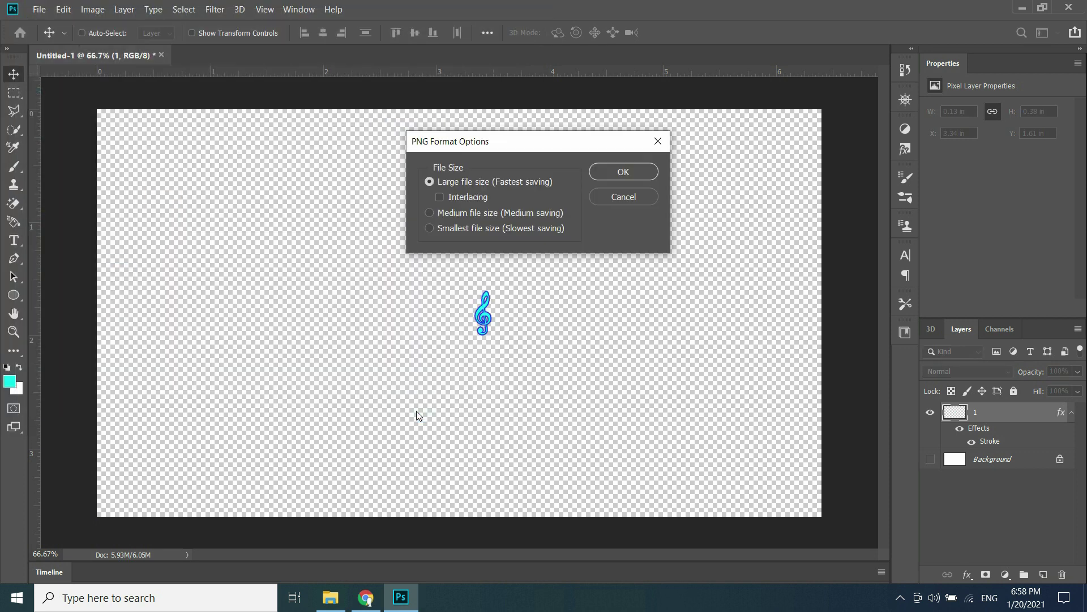
pyautogui.click(617, 171)
# Step: Start a new document from the recent 1920x1080, 300 ppi preset
pyautogui.click(39, 9)
pyautogui.click(42, 19)
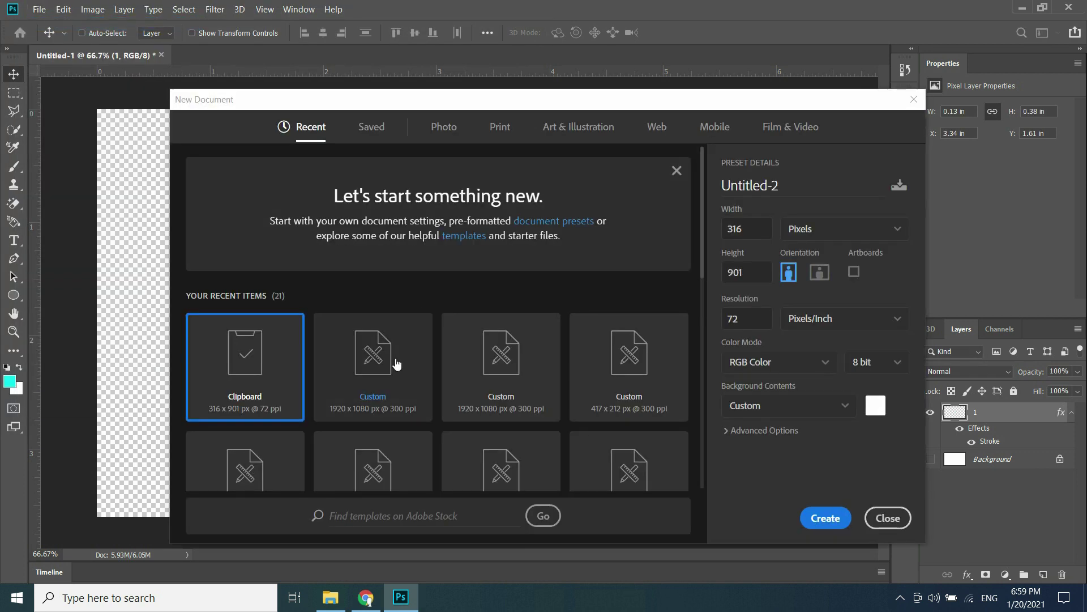
pyautogui.click(378, 395)
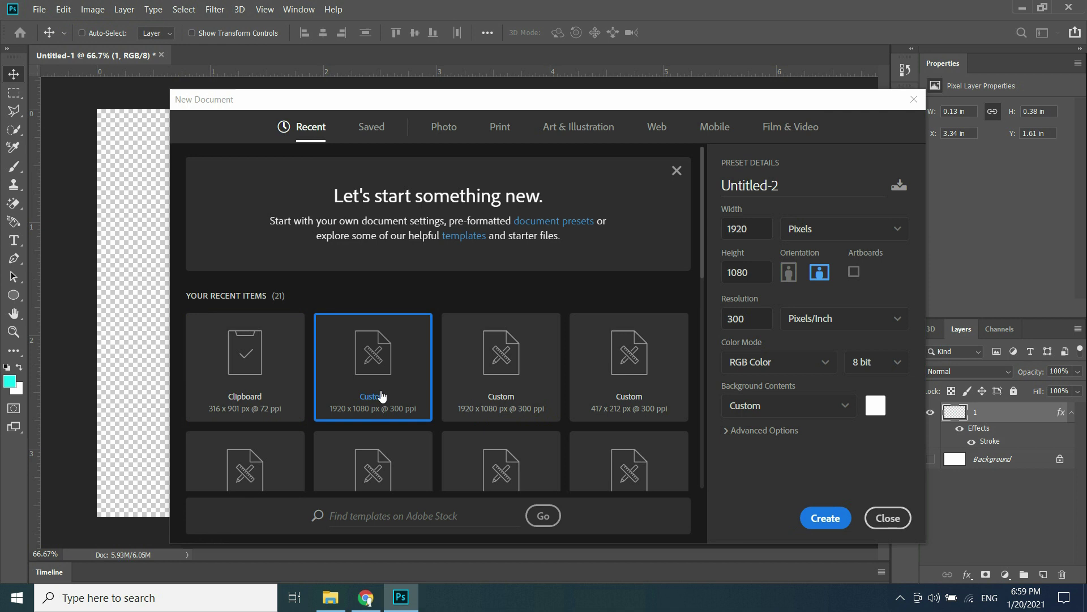
# Step: Create the new document and place music note image 2 embedded into it
pyautogui.click(826, 518)
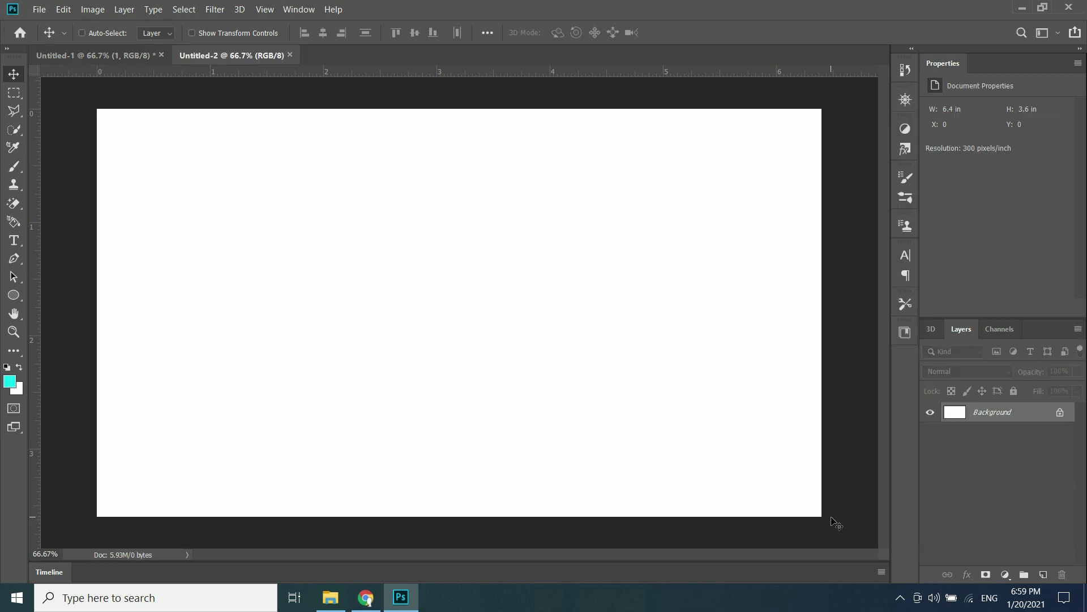
pyautogui.click(39, 9)
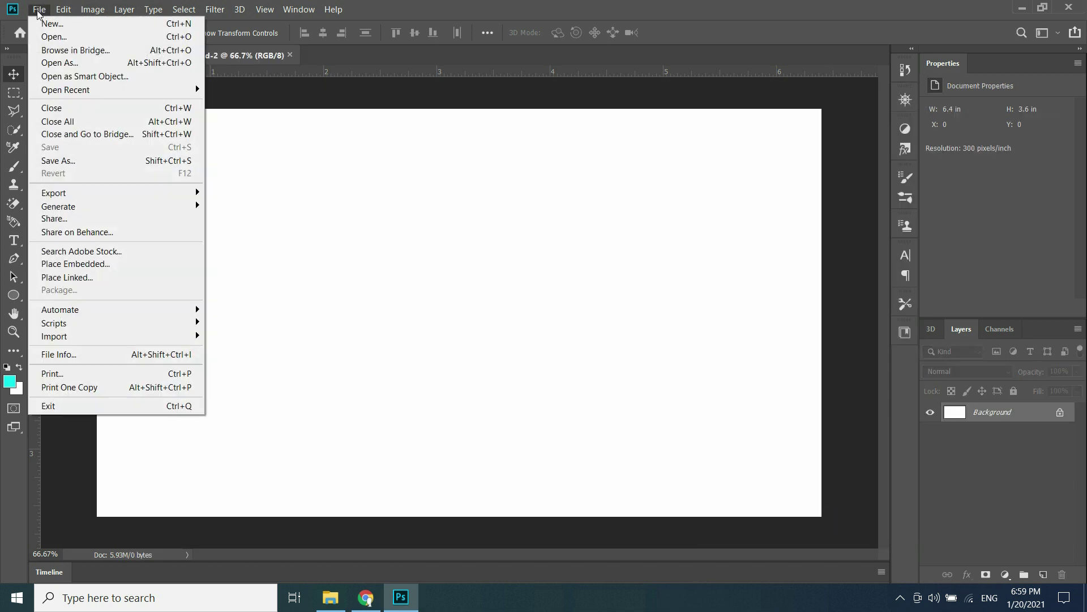
pyautogui.click(76, 265)
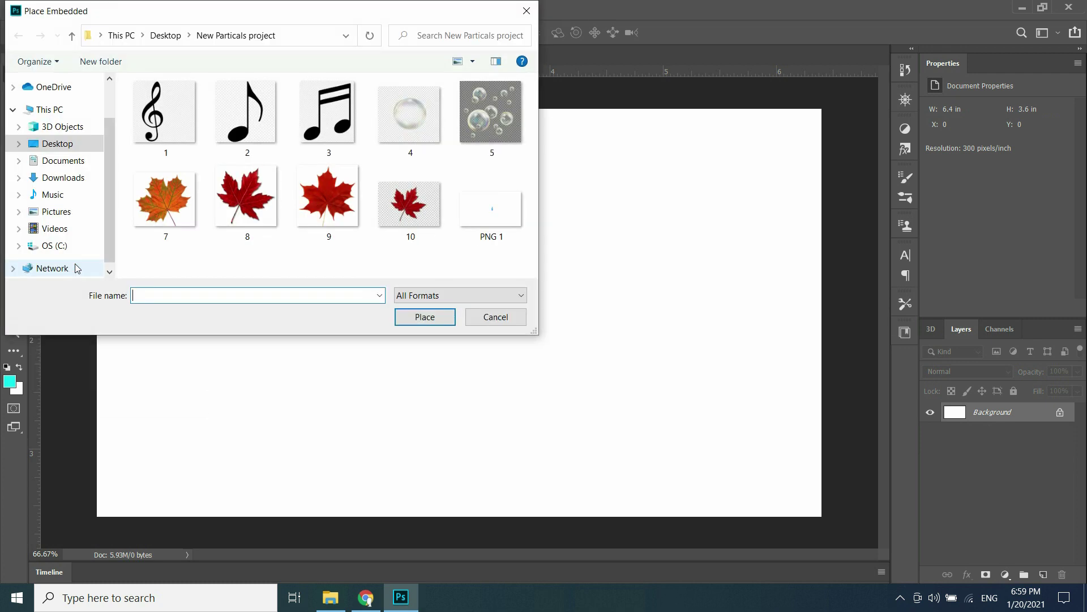
pyautogui.click(236, 132)
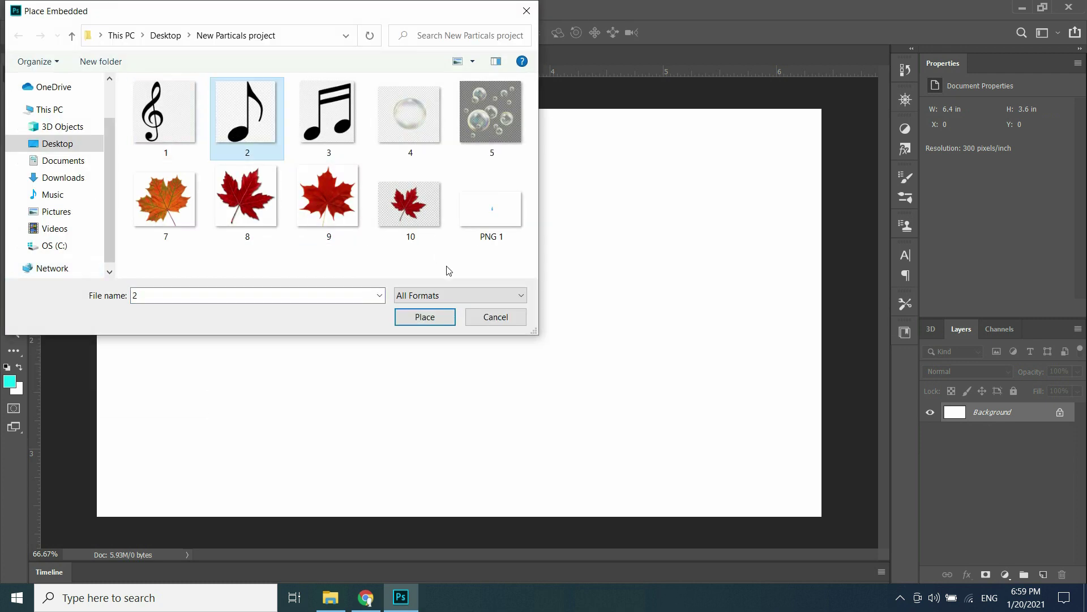
pyautogui.click(437, 320)
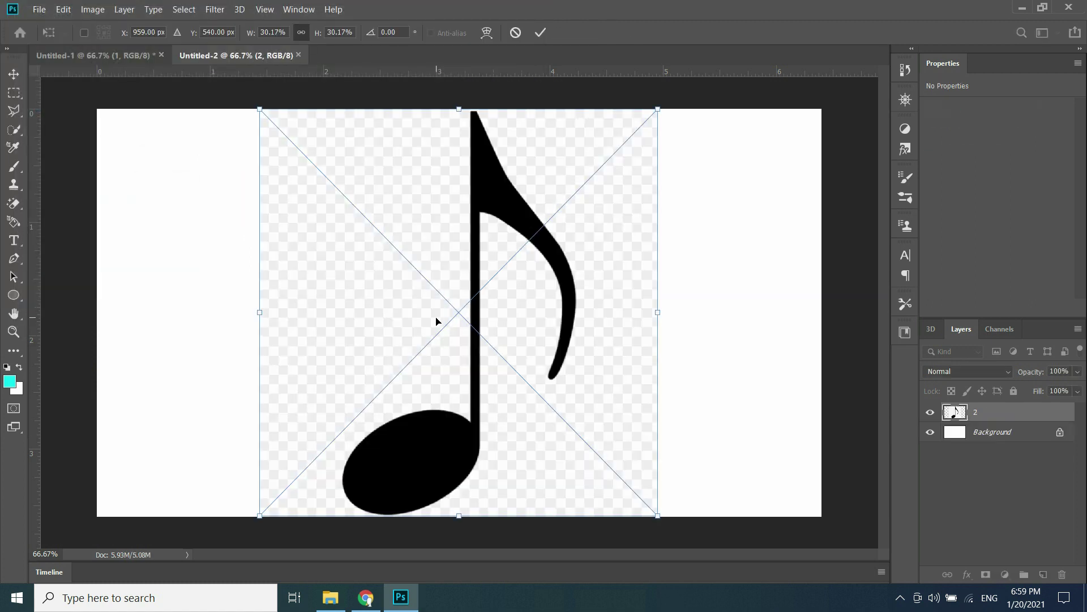
pyautogui.press('Return')
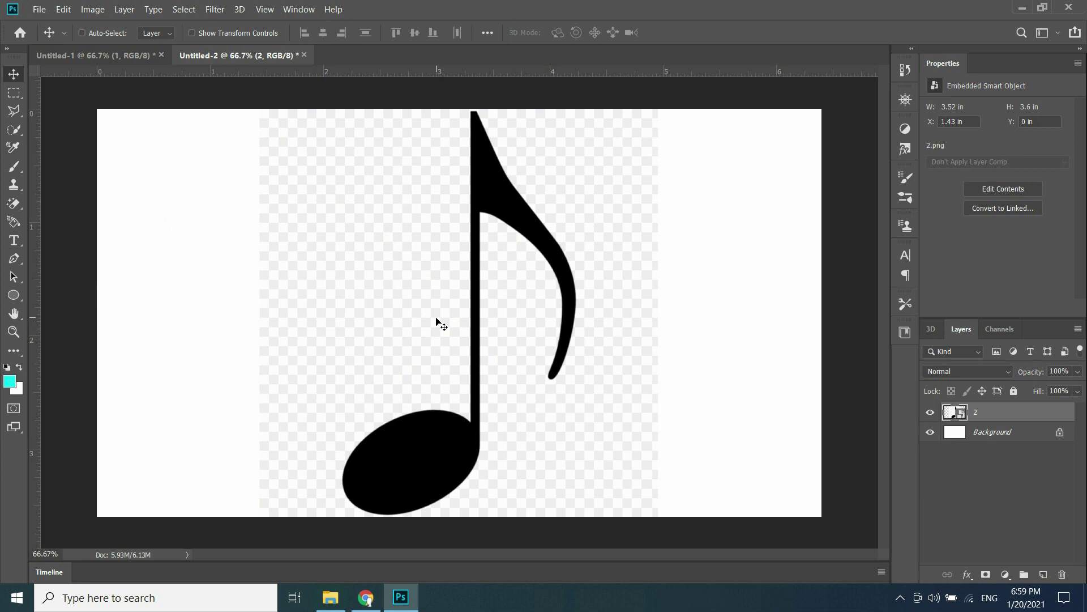
# Step: Rasterize the note layer and magic-erase its checkerboard backdrop
pyautogui.rightClick(993, 410)
pyautogui.click(841, 238)
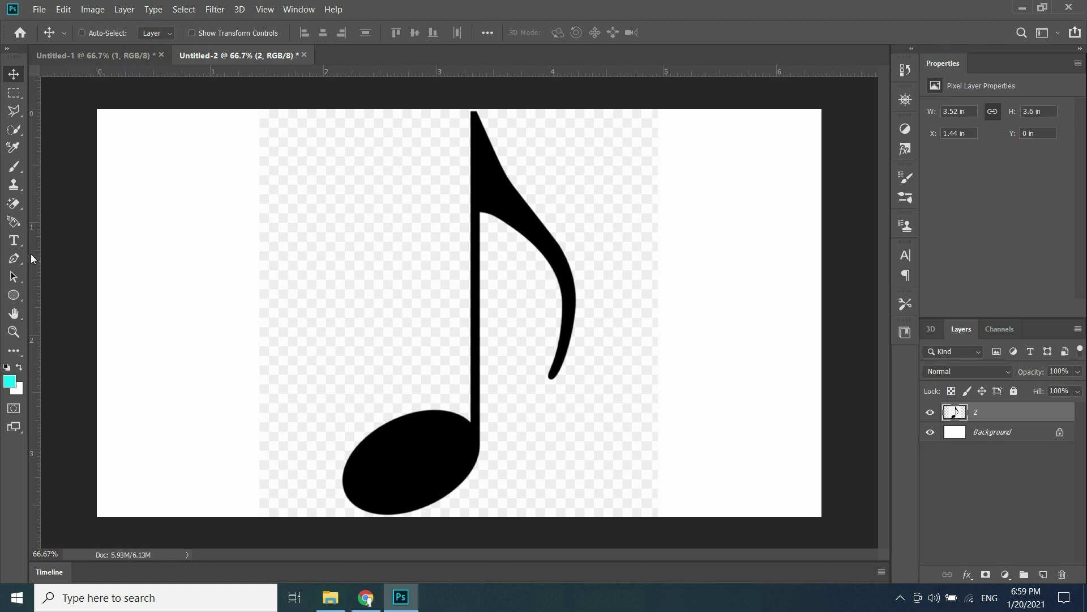
pyautogui.click(14, 203)
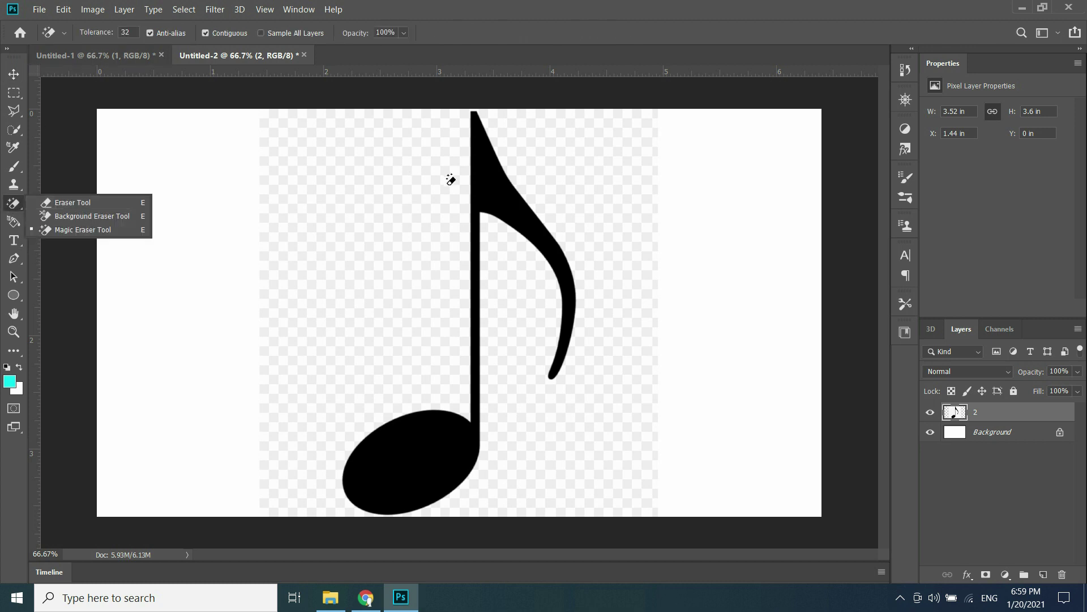
pyautogui.click(374, 194)
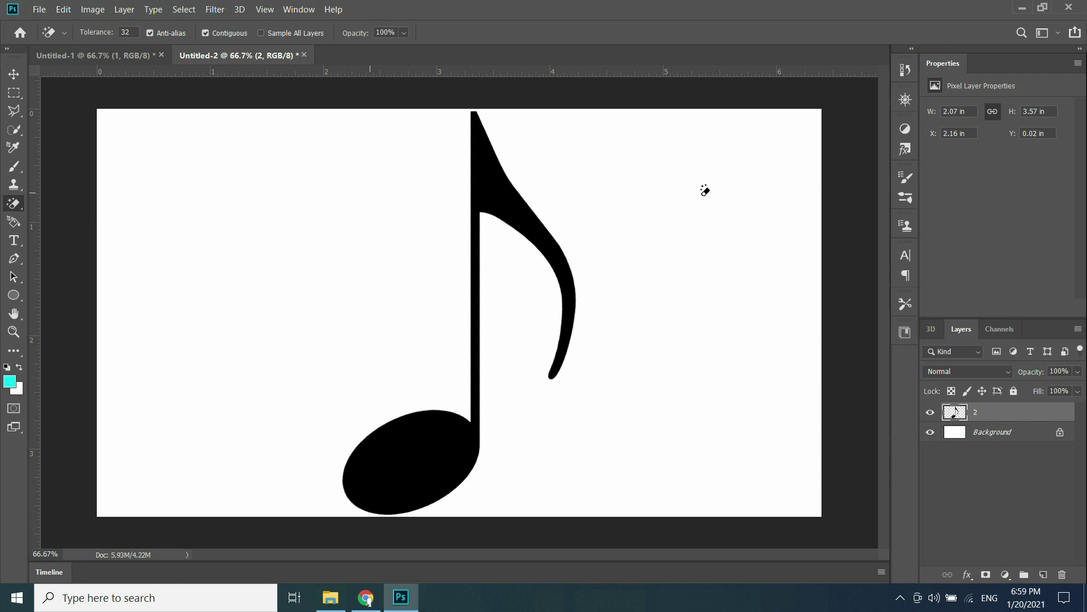
pyautogui.rightClick(1031, 413)
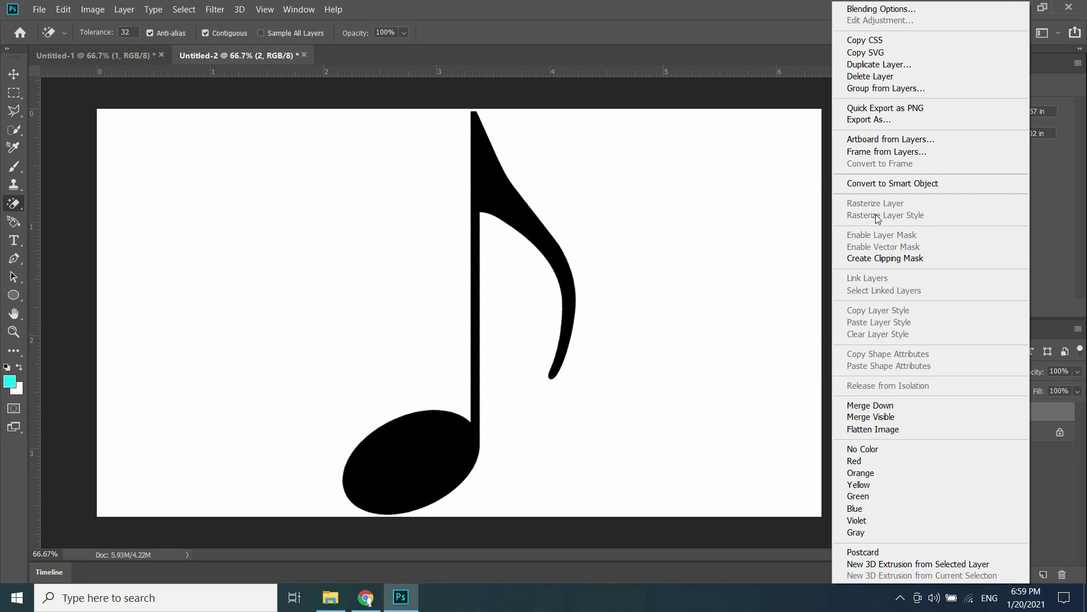
pyautogui.click(1042, 413)
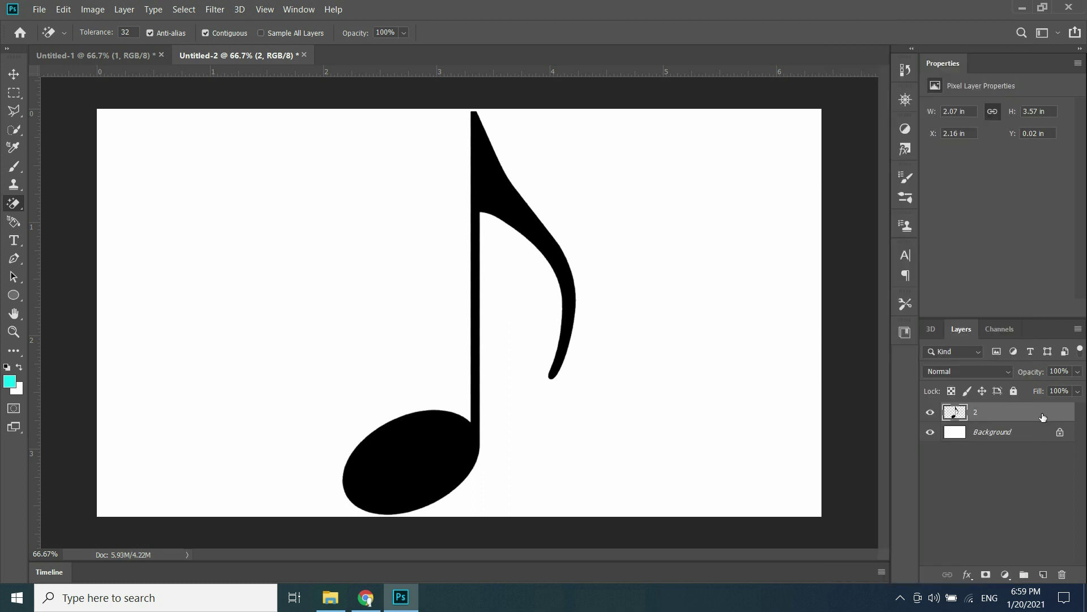
# Step: Add a blue 3 px Stroke outline to layer 2's music note
pyautogui.doubleClick(1042, 416)
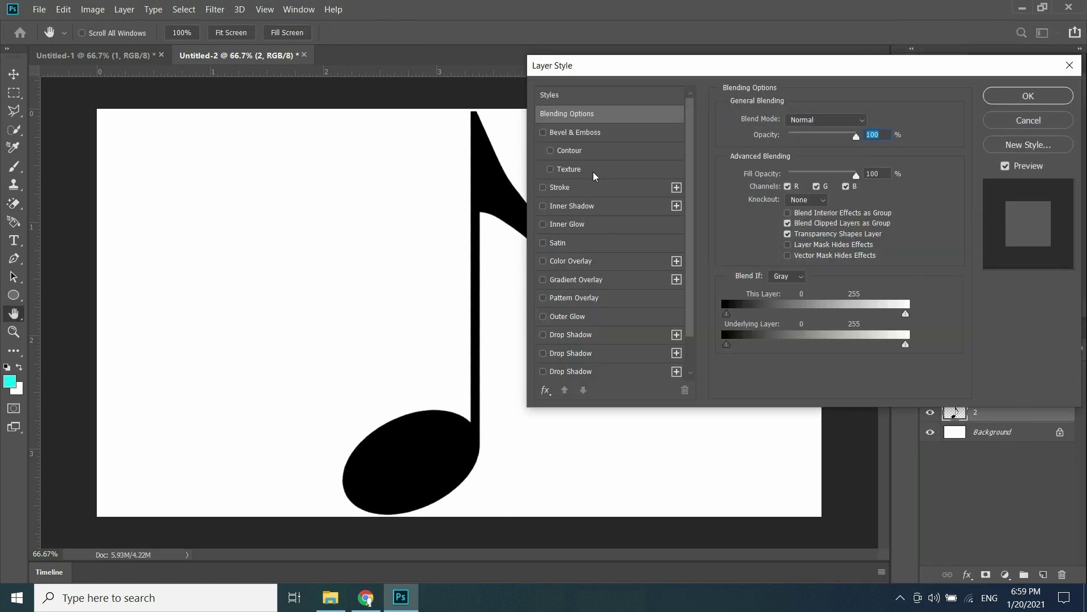
pyautogui.click(589, 189)
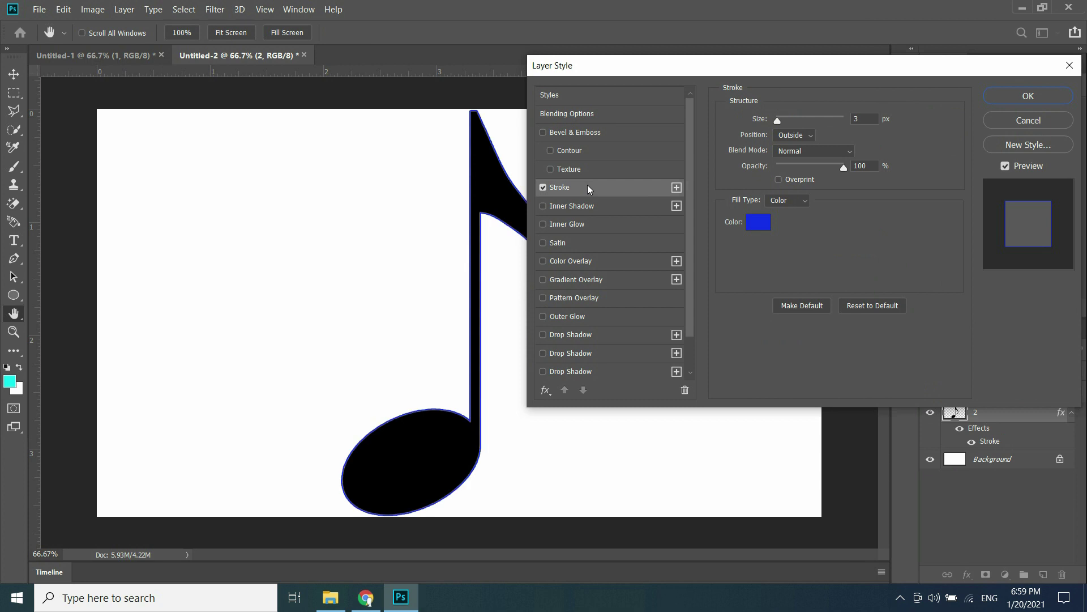
pyautogui.click(1008, 95)
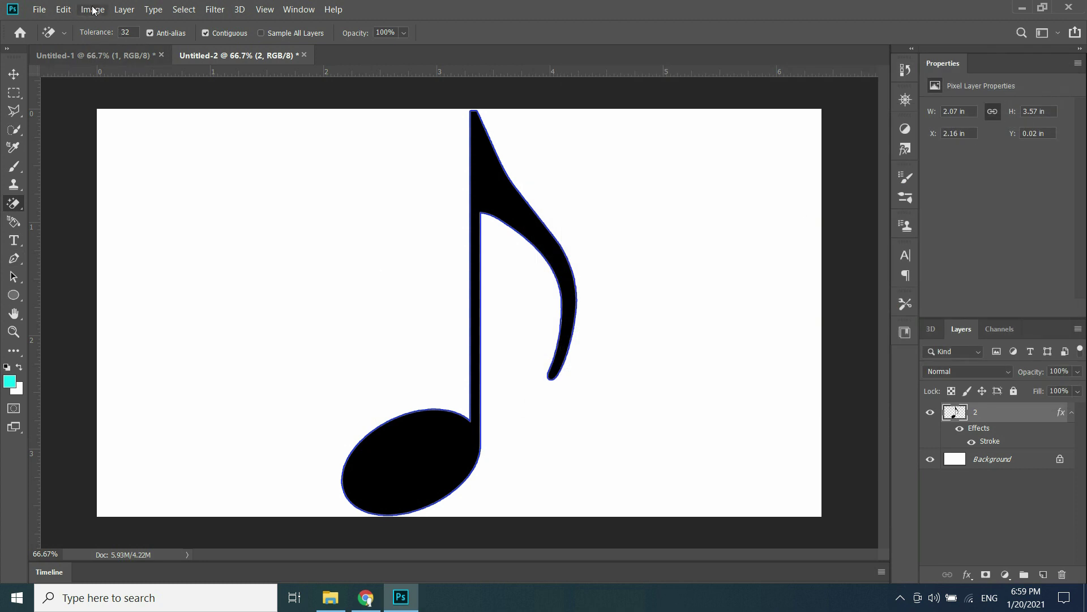
# Step: Apply the solid cyan Gradient Map to recolour the music note
pyautogui.click(93, 10)
pyautogui.moveTo(209, 44)
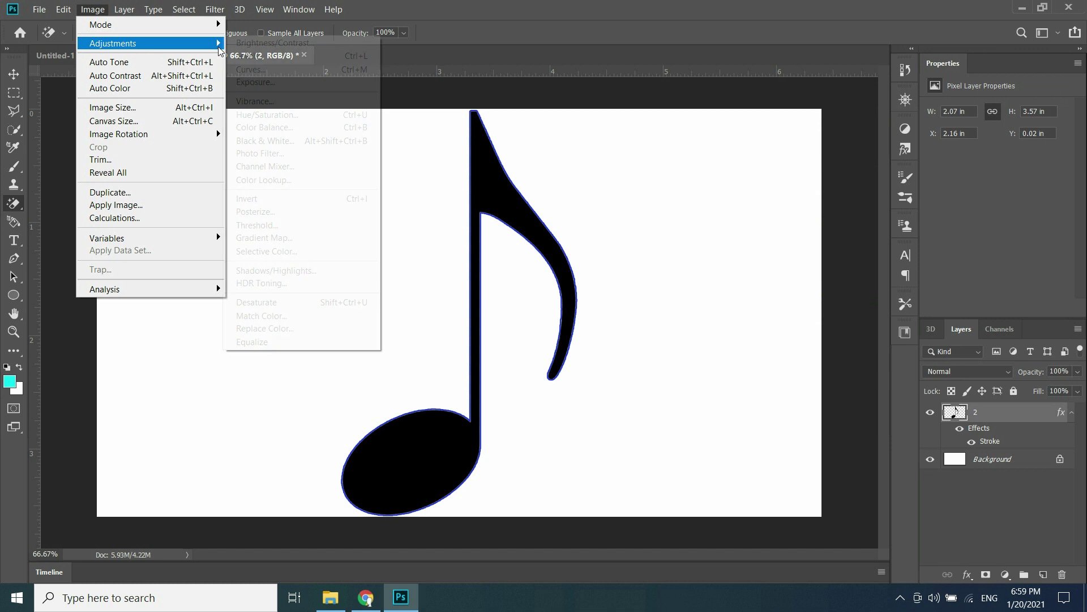
pyautogui.click(264, 238)
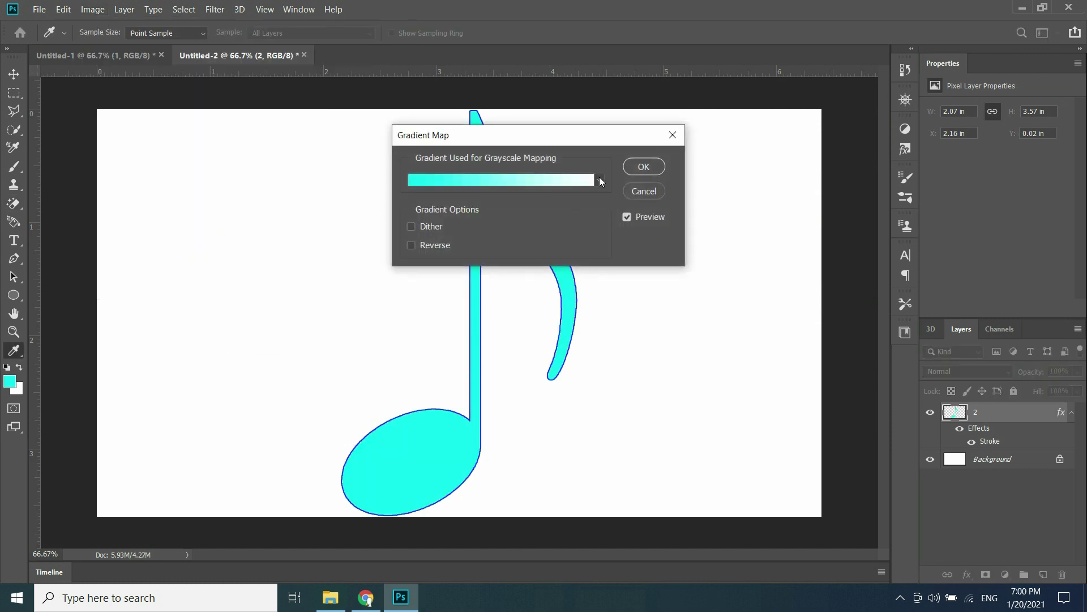
pyautogui.click(599, 180)
pyautogui.click(452, 204)
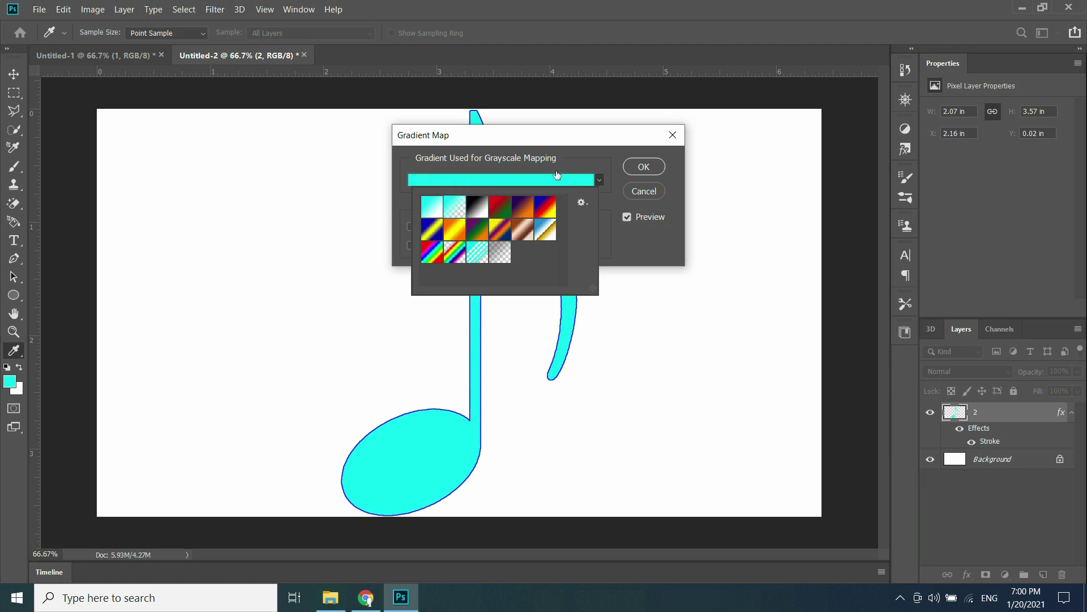
pyautogui.click(629, 168)
pyautogui.click(628, 168)
pyautogui.press('e')
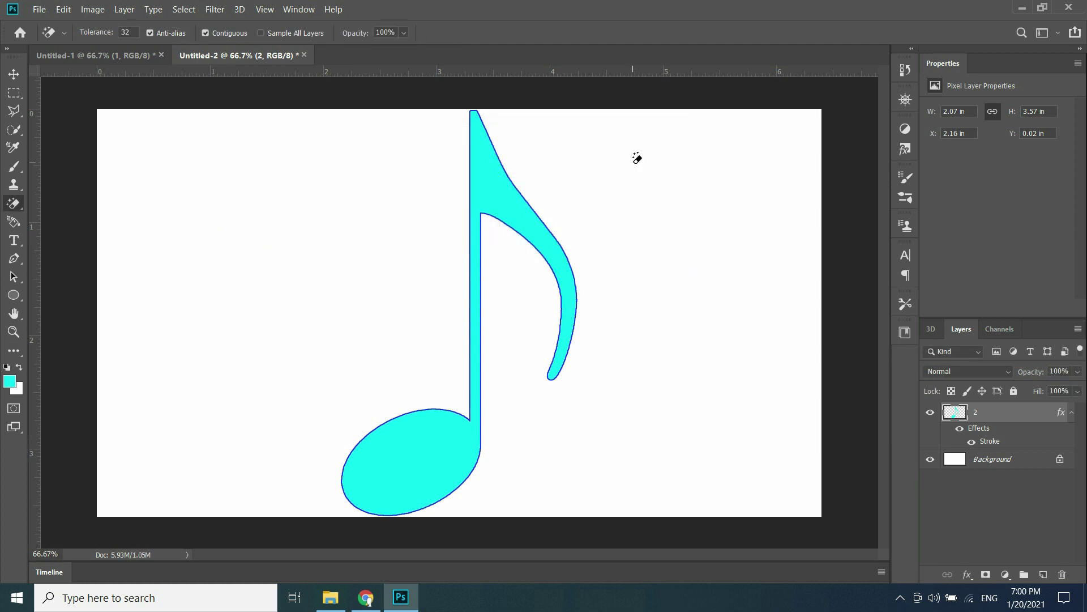
pyautogui.click(63, 10)
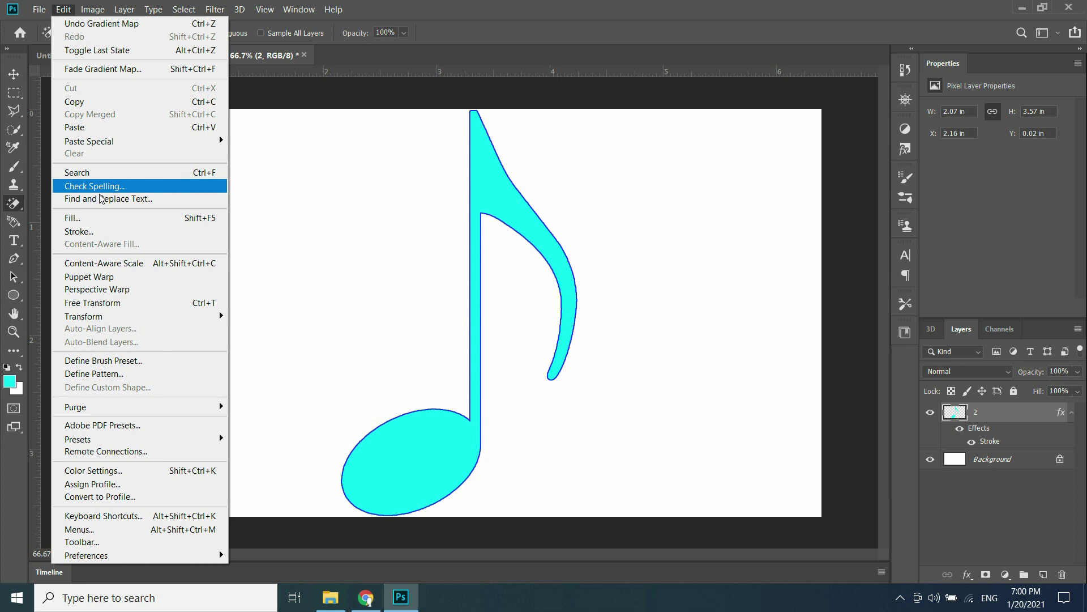
pyautogui.click(155, 304)
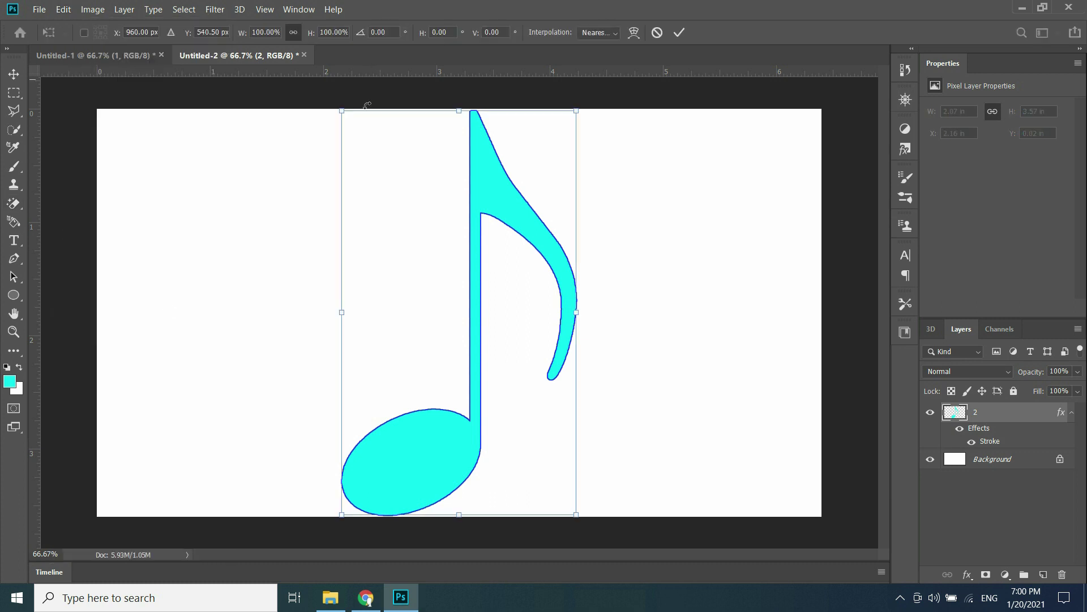
# Step: Scale the eighth note down to a small 0.18 × 0.31 in icon, centre it, and hide the Background
pyautogui.moveTo(343, 110); pyautogui.dragTo(509, 504)
pyautogui.click(14, 74)
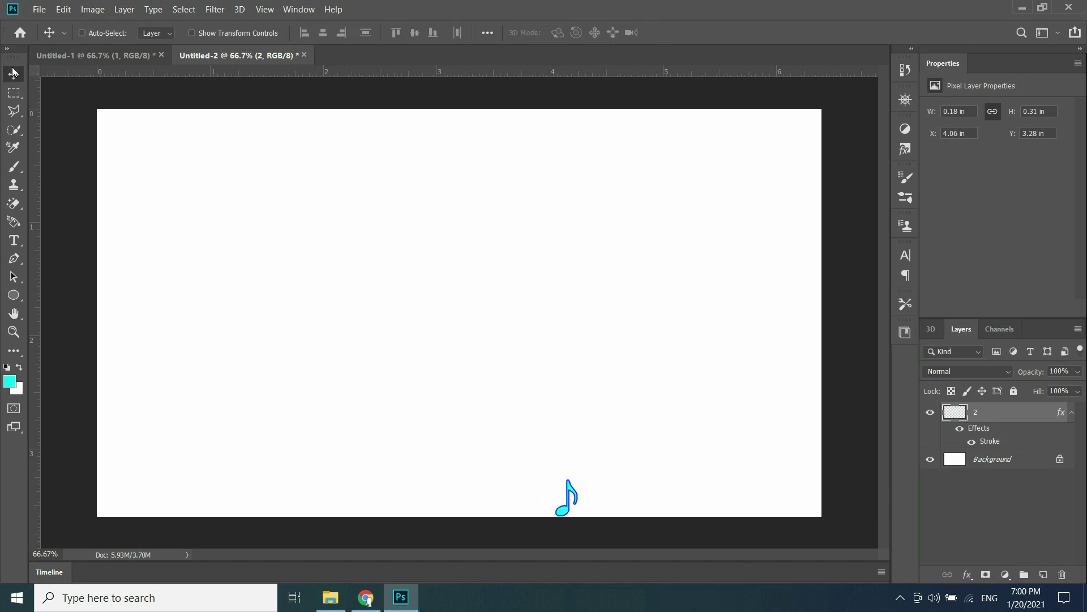
pyautogui.moveTo(560, 490); pyautogui.dragTo(460, 309)
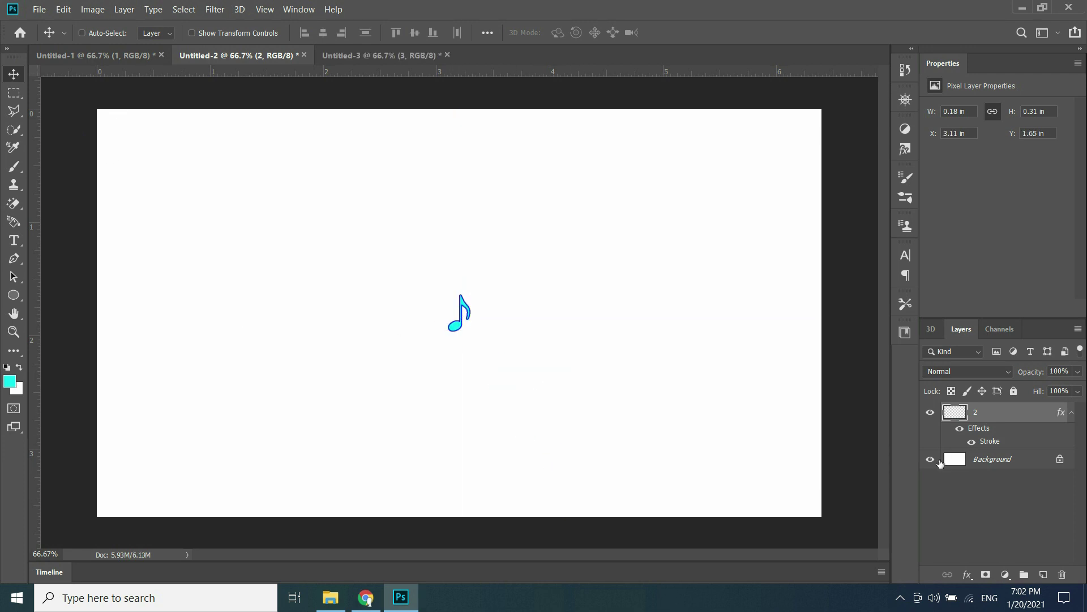
pyautogui.click(930, 459)
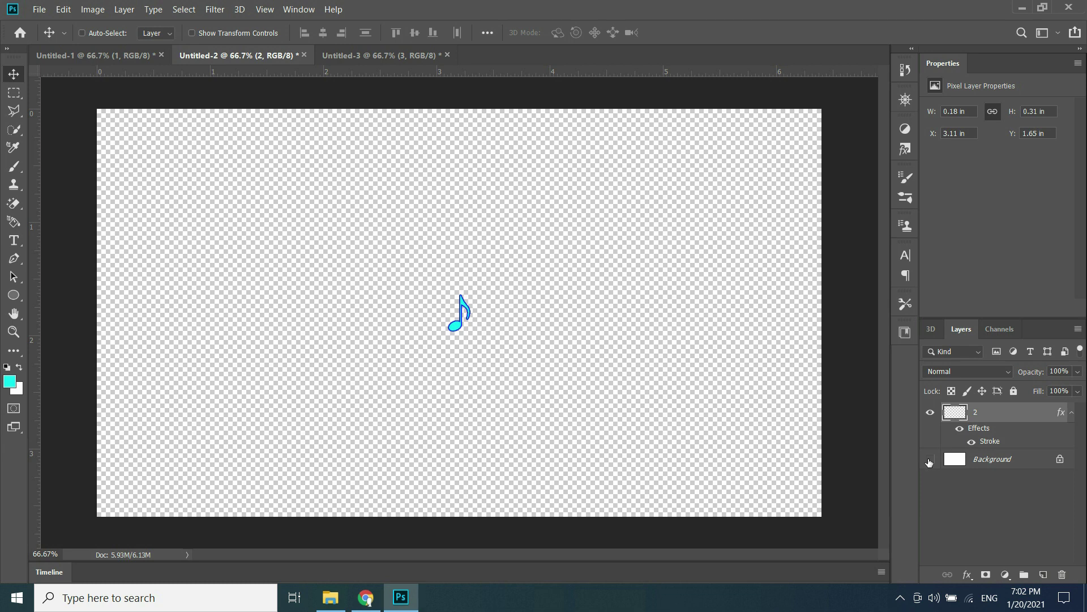
# Step: Delete the Background layer and begin a Save As with PNG chosen as the format
pyautogui.click(1036, 467)
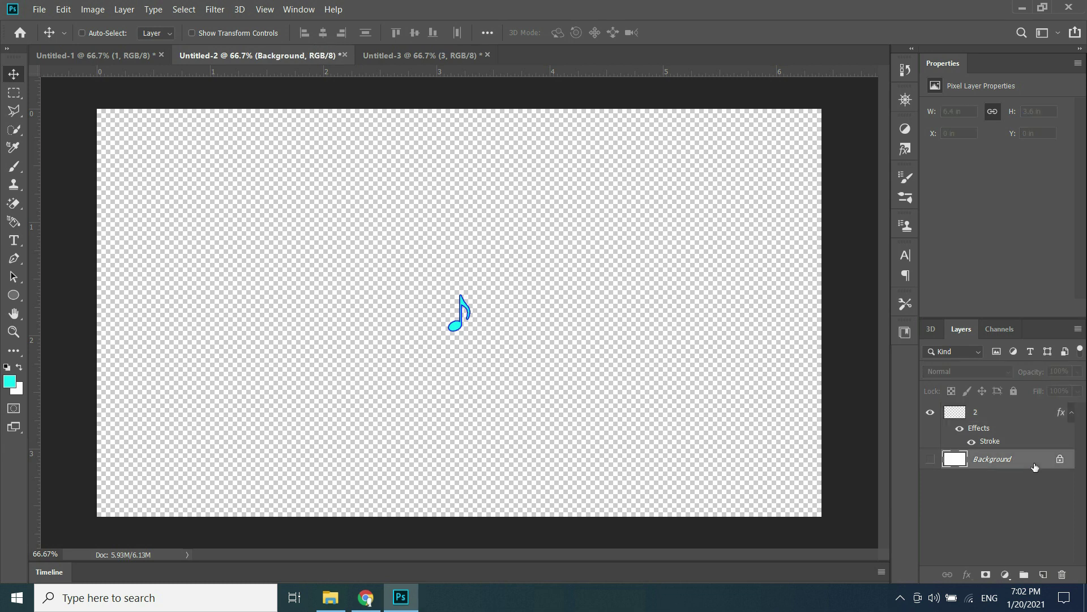
pyautogui.press('Delete')
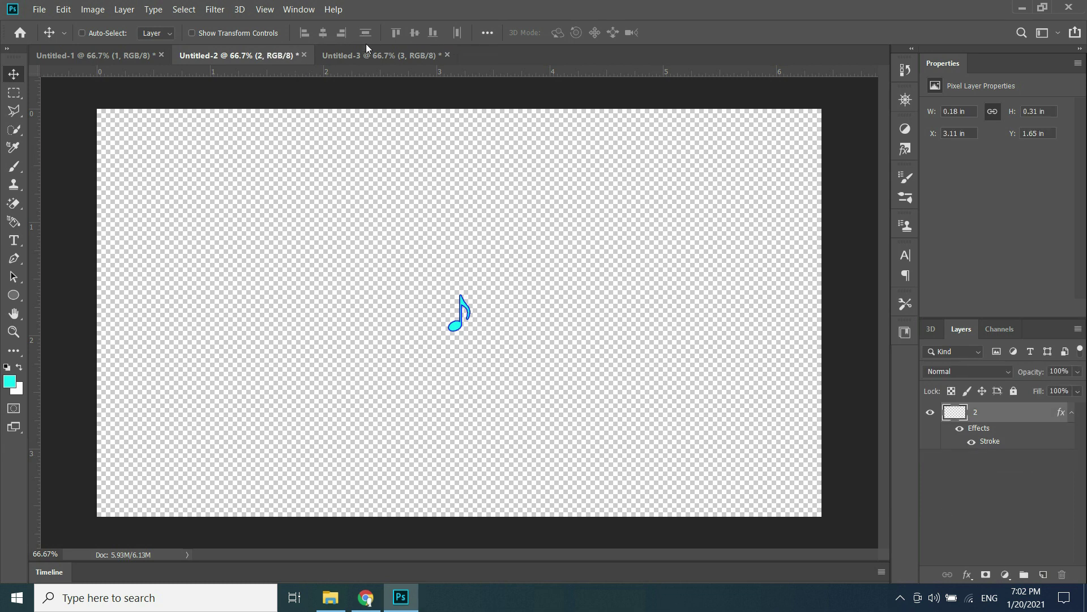
pyautogui.click(45, 12)
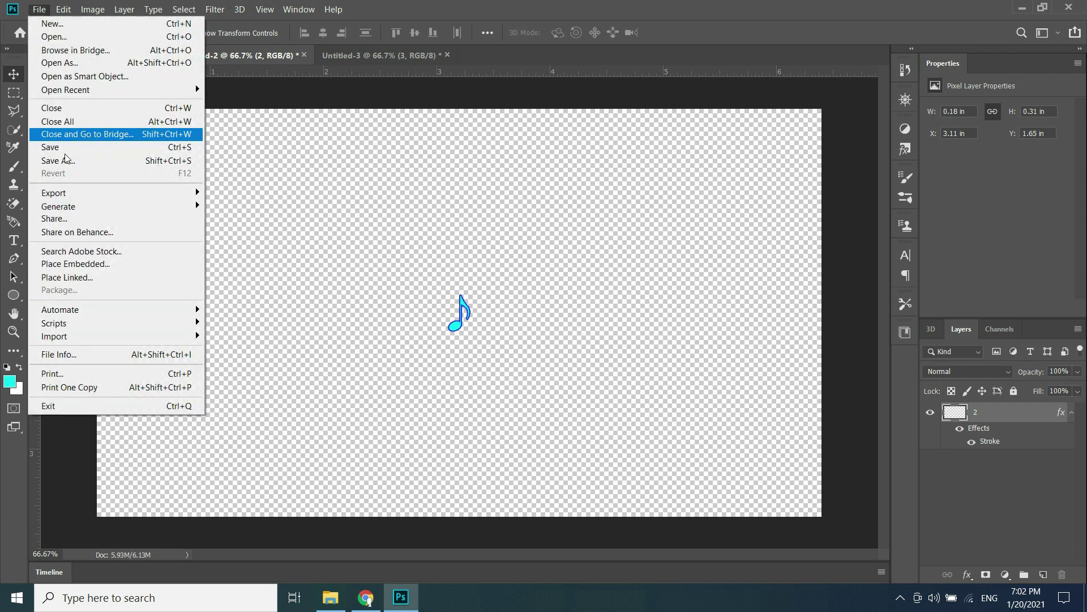
pyautogui.click(65, 160)
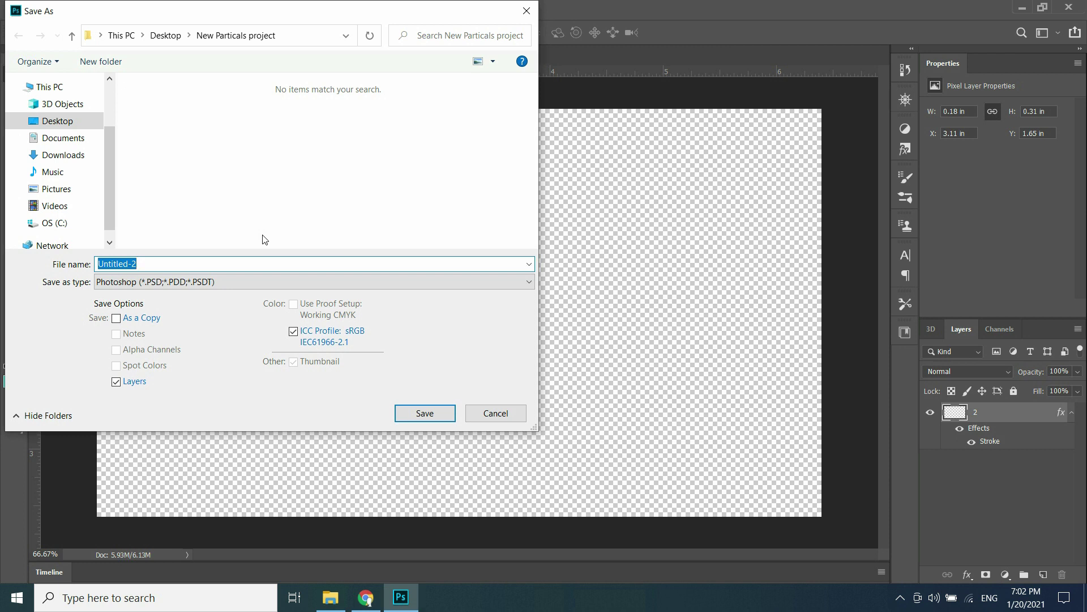
pyautogui.click(531, 282)
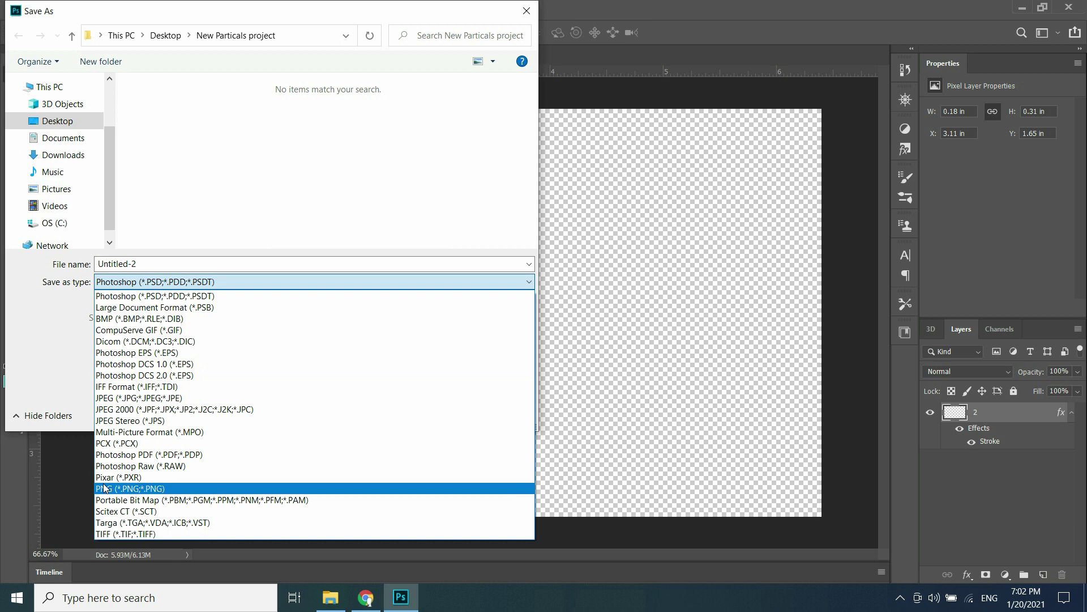
pyautogui.click(106, 488)
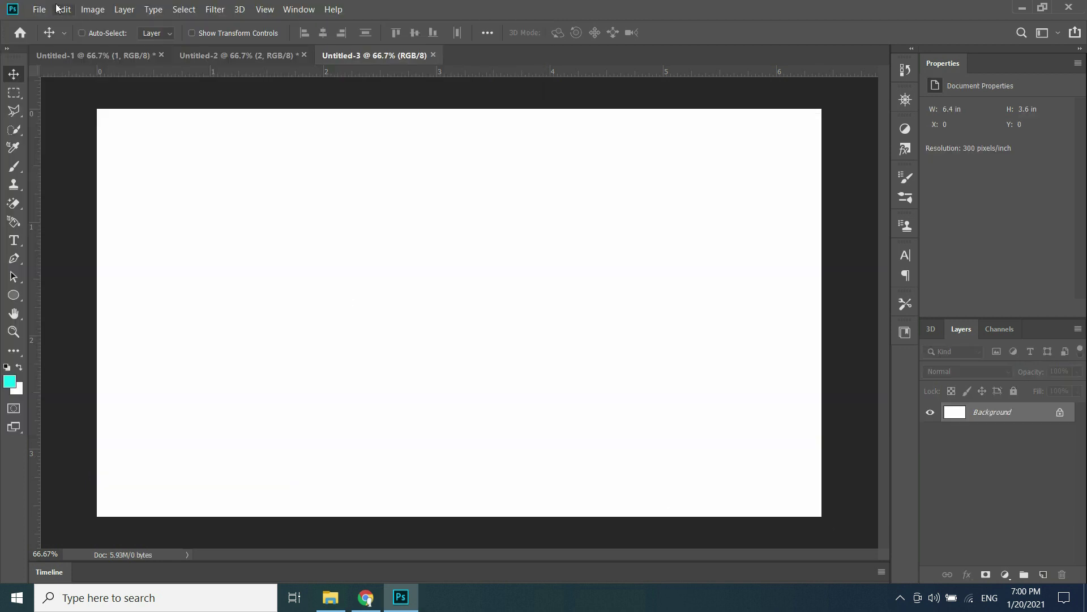
# Step: Place the music note image 3 as an embedded layer in Untitled-3 and commit it
pyautogui.click(39, 9)
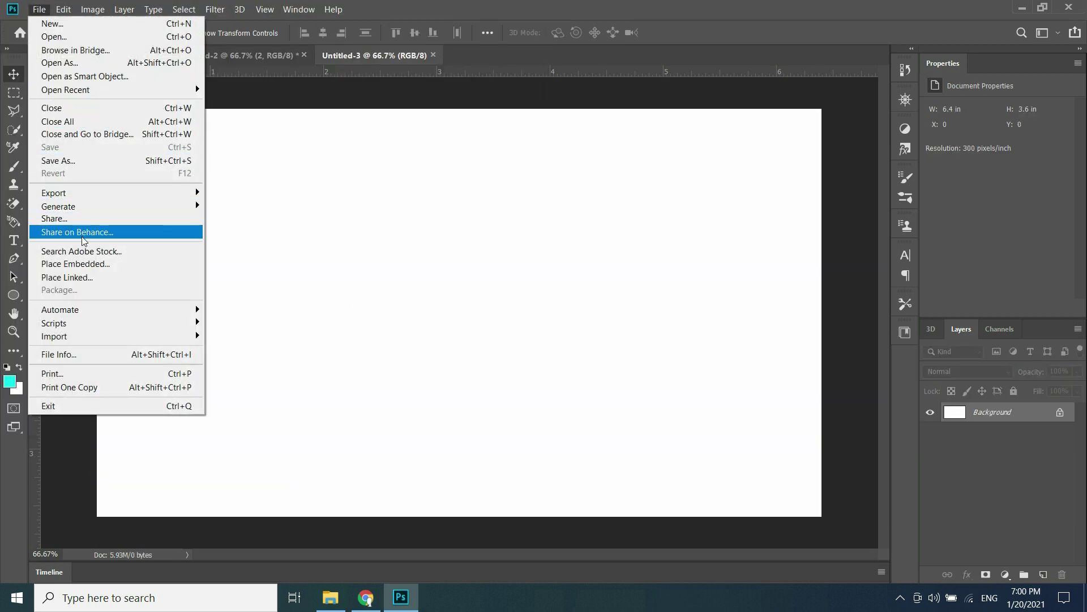
pyautogui.click(85, 262)
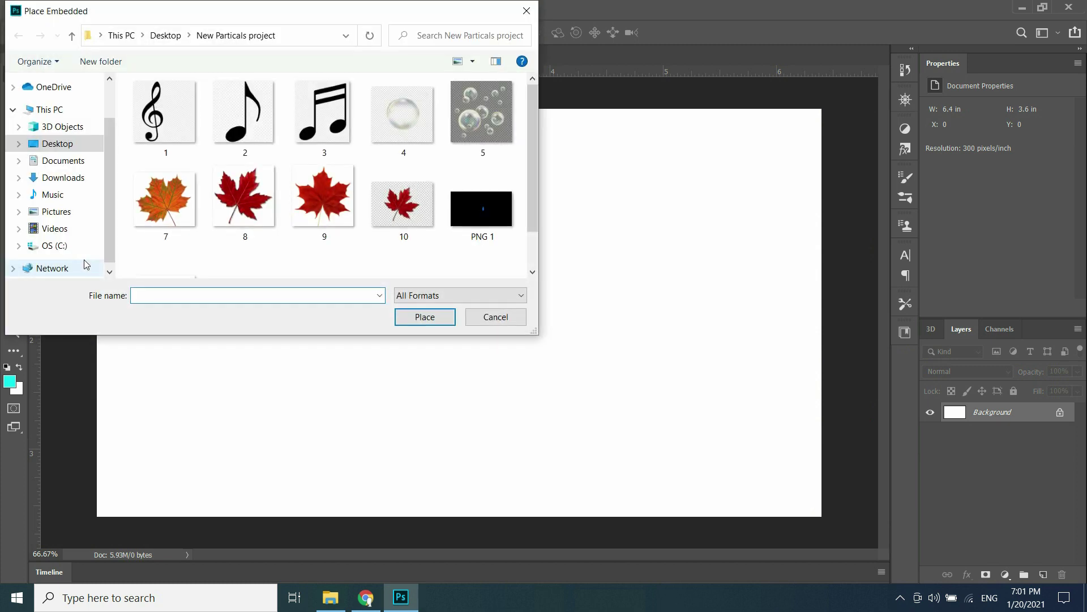
pyautogui.click(328, 120)
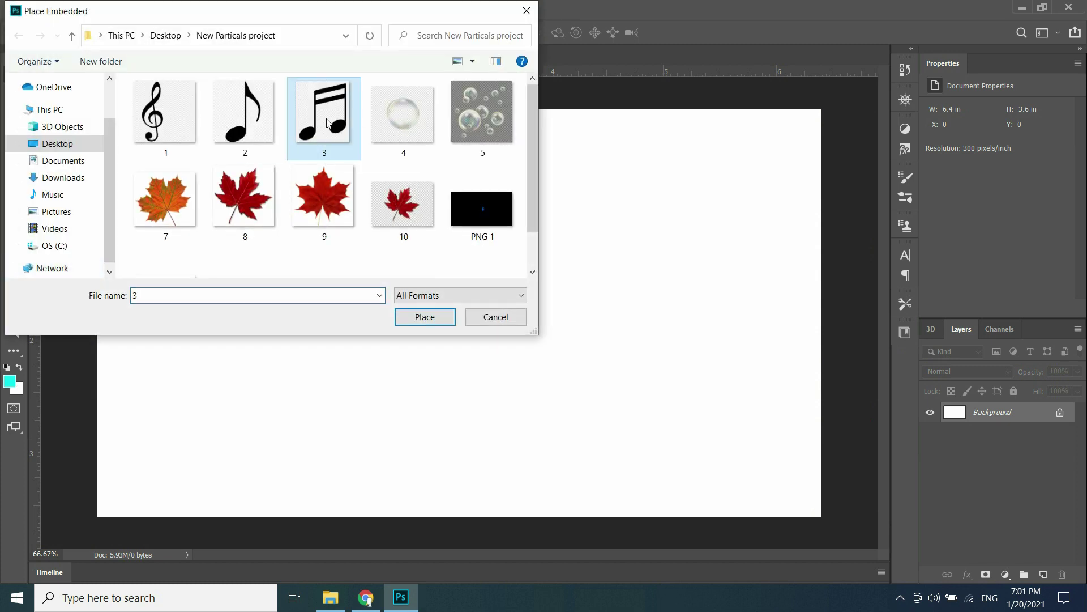
pyautogui.click(425, 317)
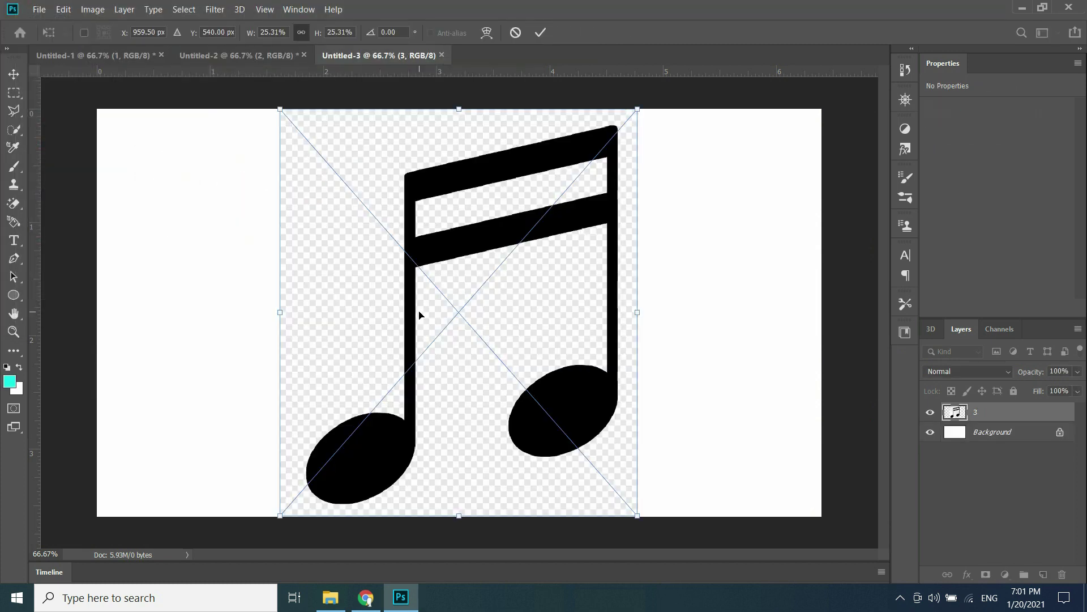
pyautogui.press('Return')
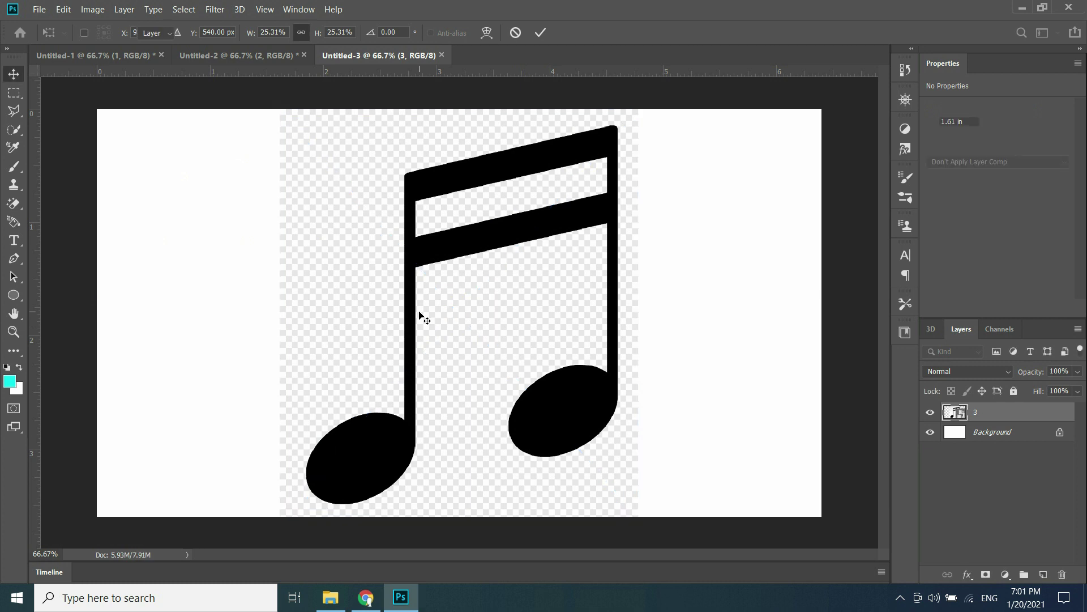
# Step: Rasterize layer 3 and erase its checkerboard backdrop with the Magic Eraser
pyautogui.rightClick(968, 409)
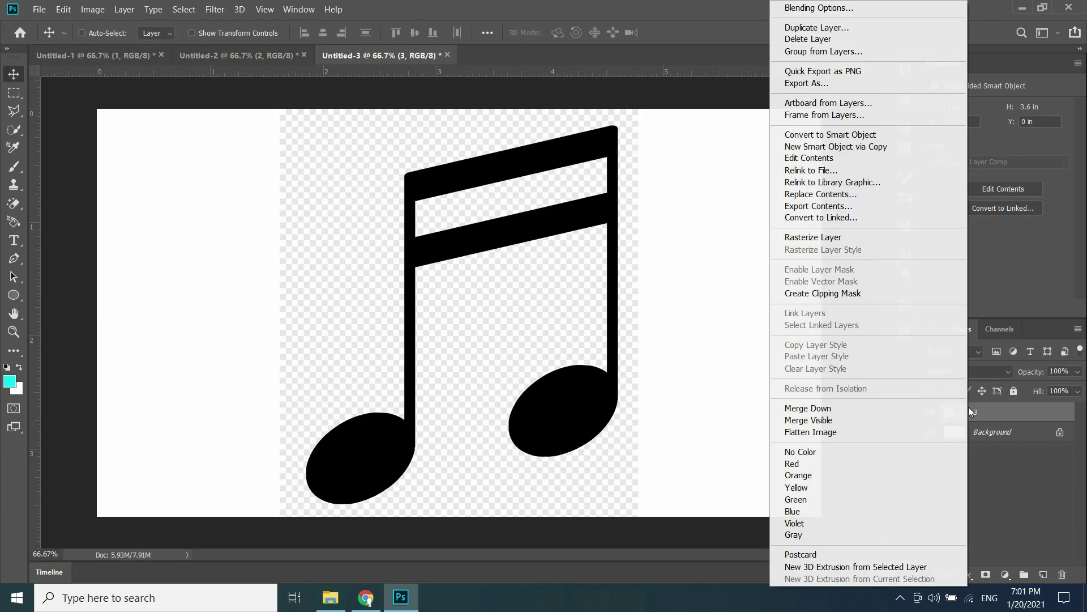
pyautogui.click(830, 239)
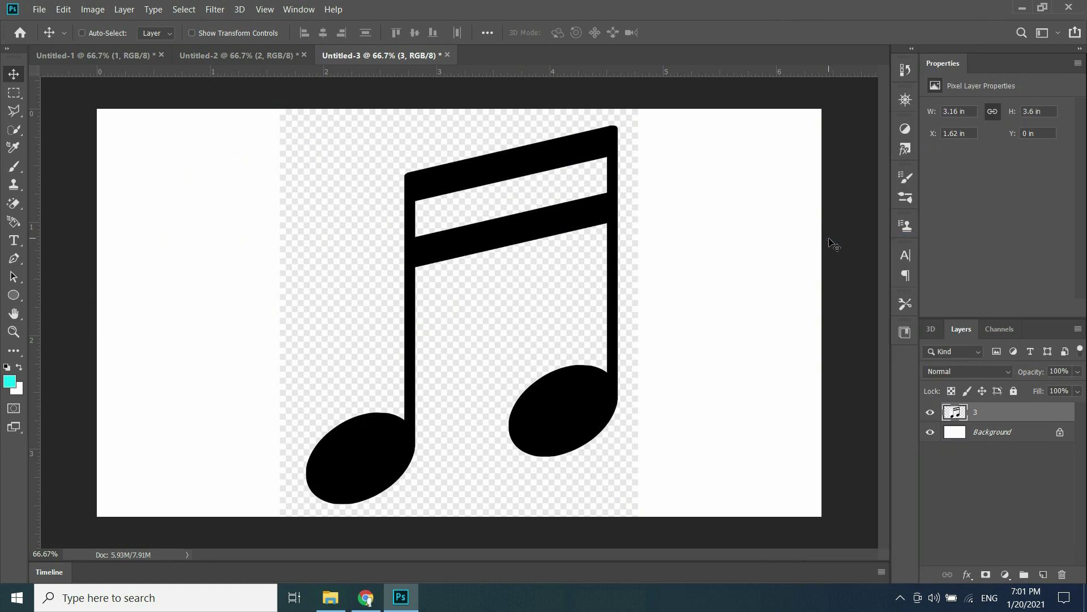
pyautogui.click(13, 205)
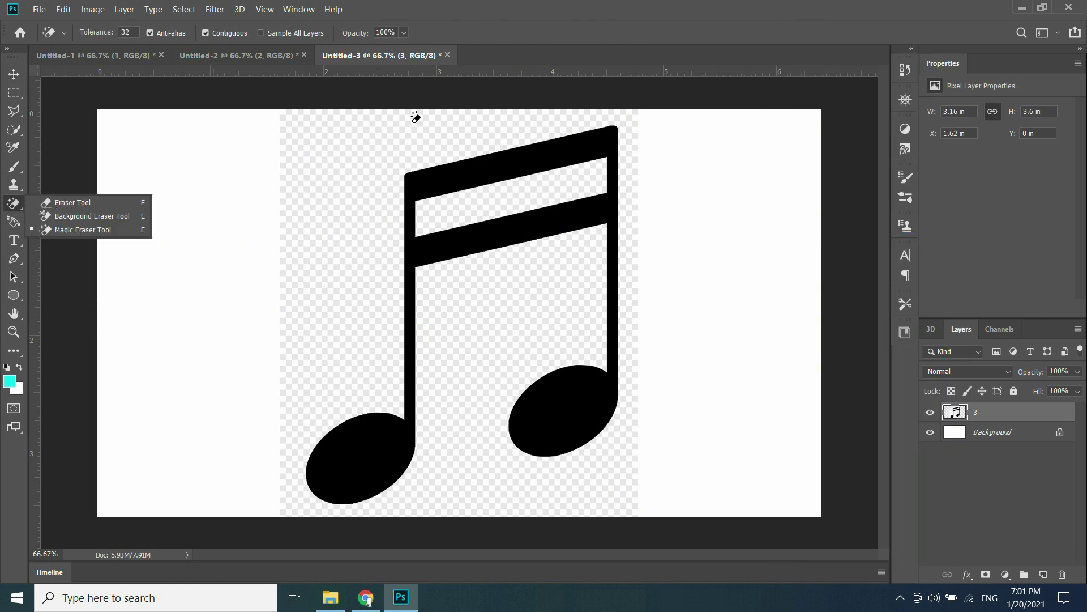
pyautogui.click(312, 168)
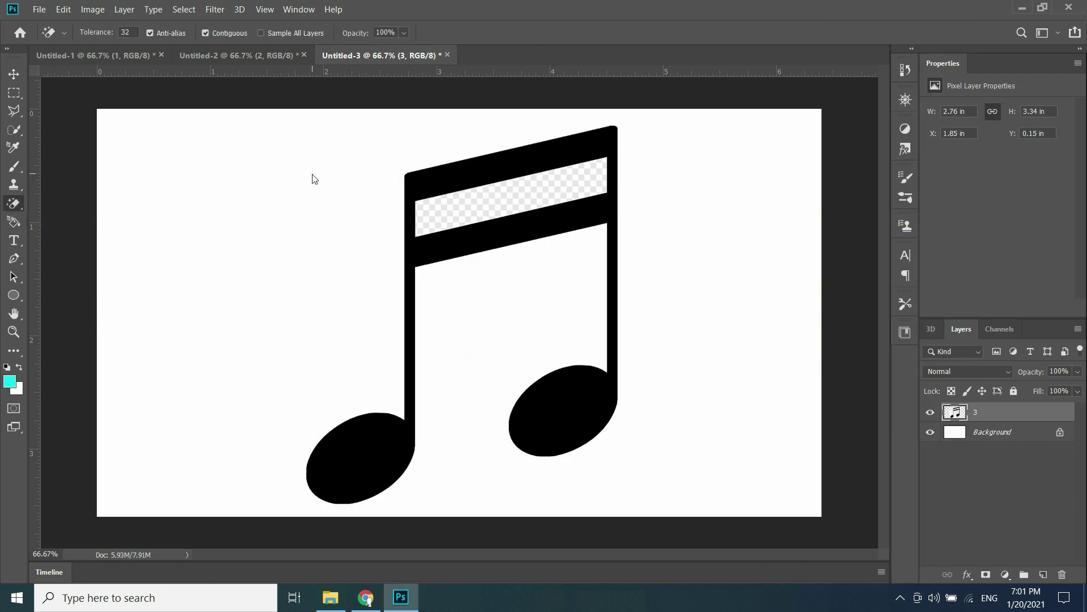
pyautogui.click(515, 204)
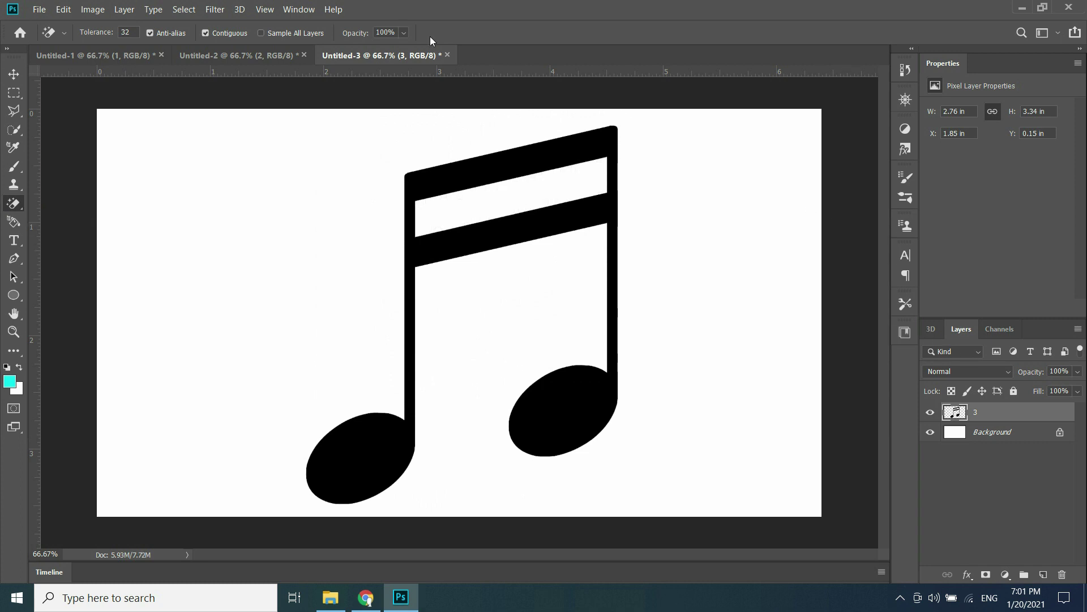
pyautogui.click(61, 10)
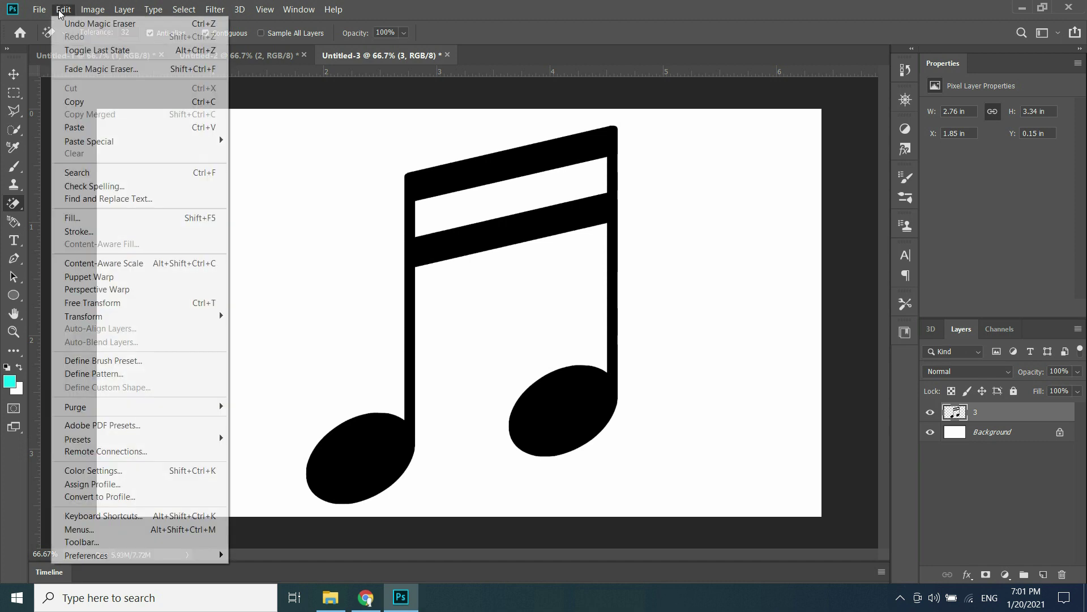
# Step: Recolour the note solid cyan with a foreground-to-transparent cyan Gradient Map
pyautogui.moveTo(98, 11)
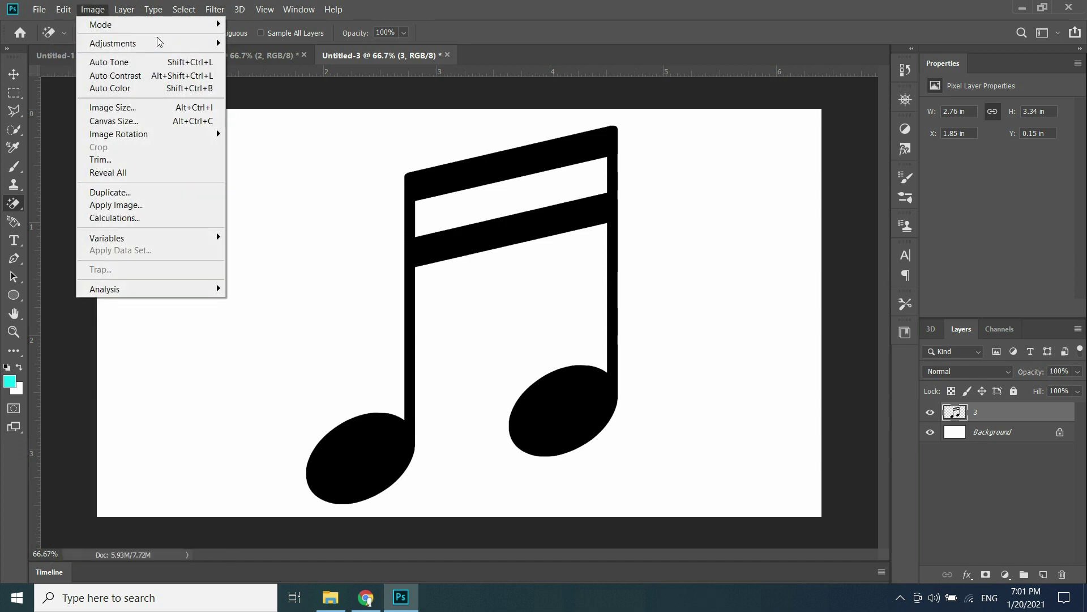
pyautogui.moveTo(159, 42)
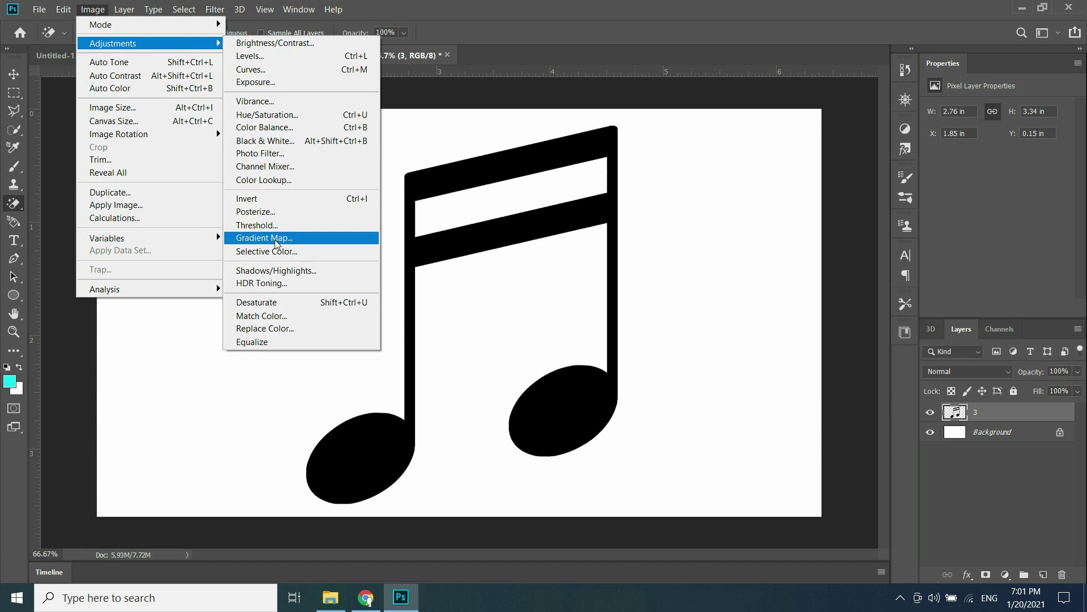
pyautogui.click(278, 238)
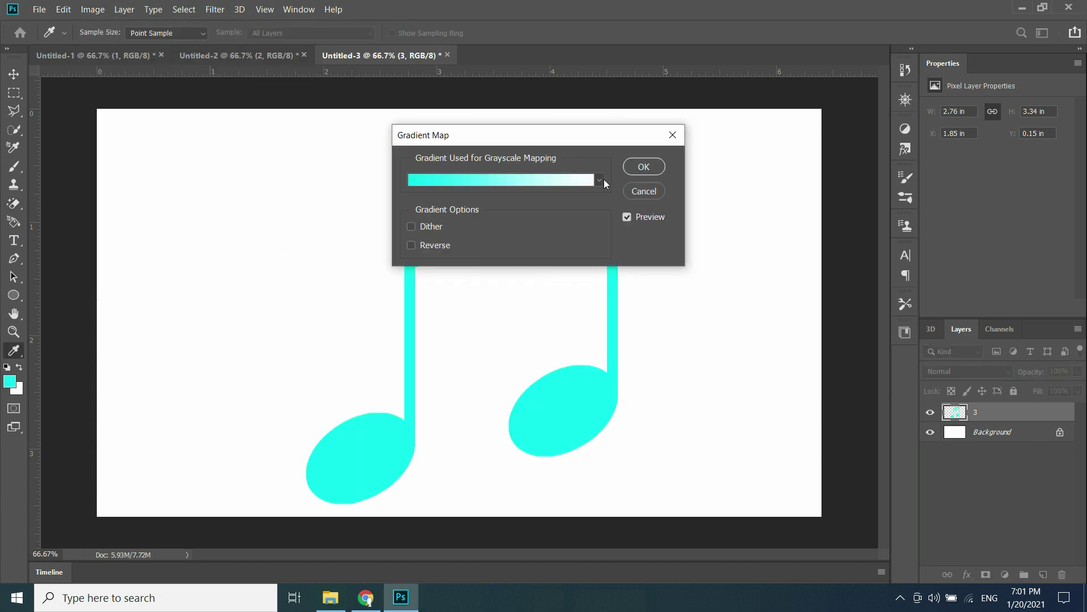
pyautogui.click(600, 180)
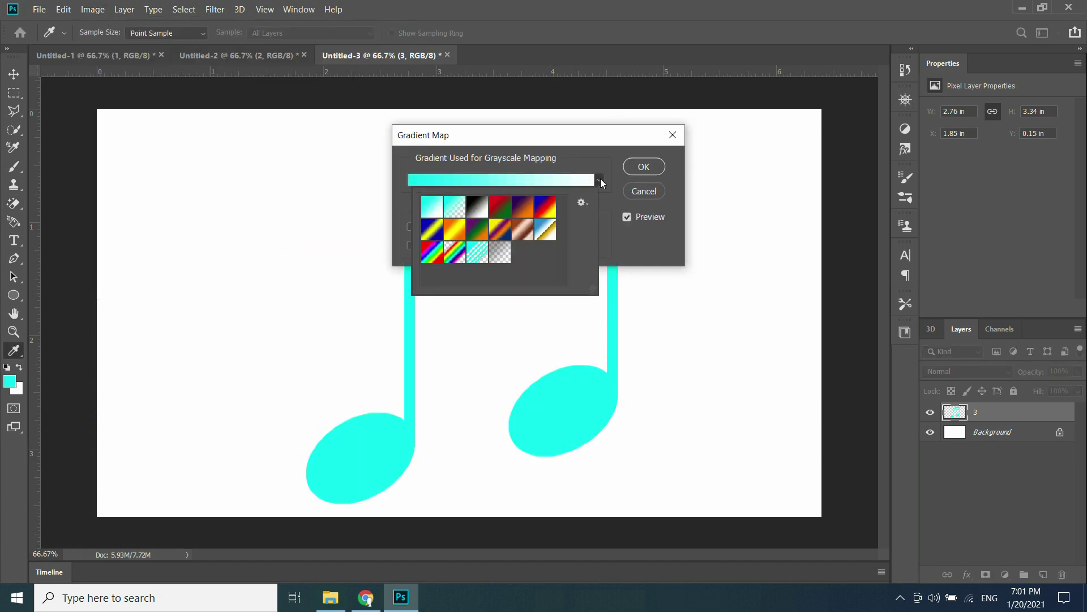
pyautogui.click(453, 206)
pyautogui.click(644, 167)
pyautogui.click(644, 166)
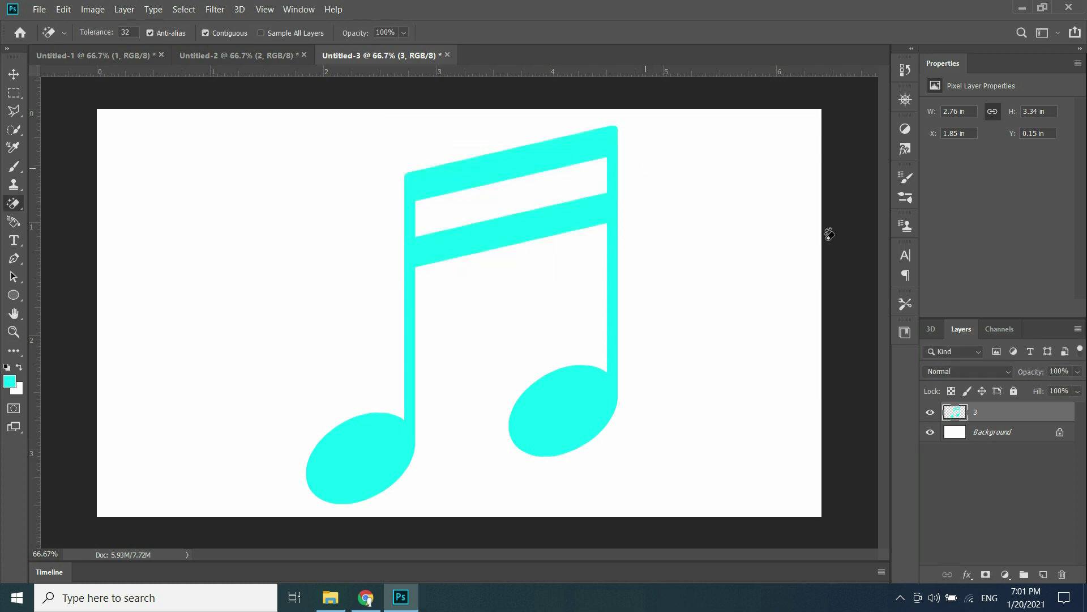
# Step: Add a blue Stroke layer style to layer 3
pyautogui.doubleClick(1037, 412)
pyautogui.click(577, 187)
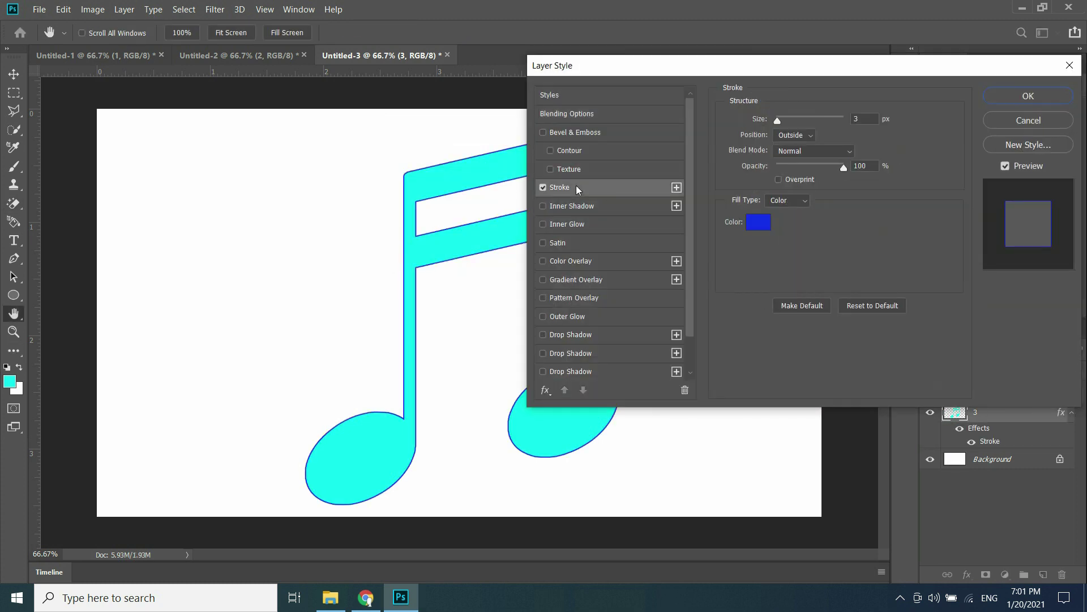
pyautogui.click(1007, 96)
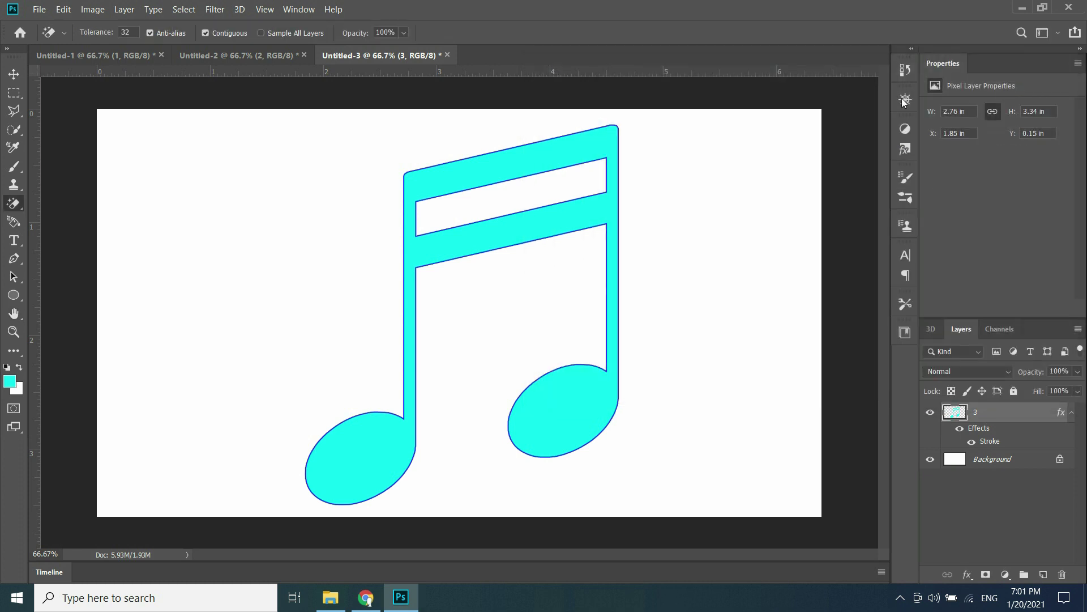
pyautogui.click(38, 10)
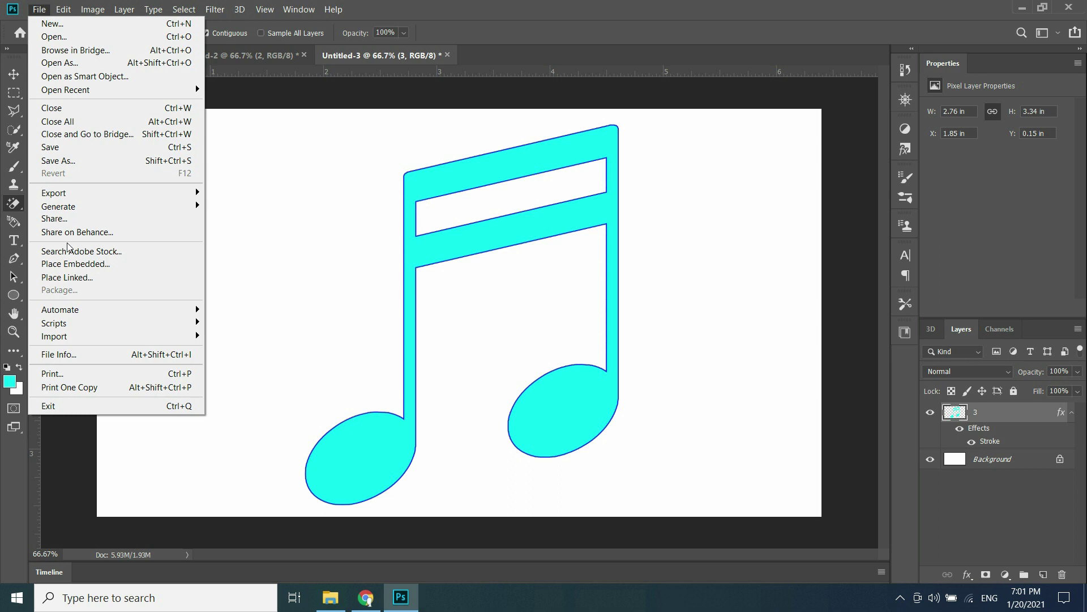
# Step: Scale the cyan note down with Free Transform and move it to the canvas centre
pyautogui.moveTo(63, 9)
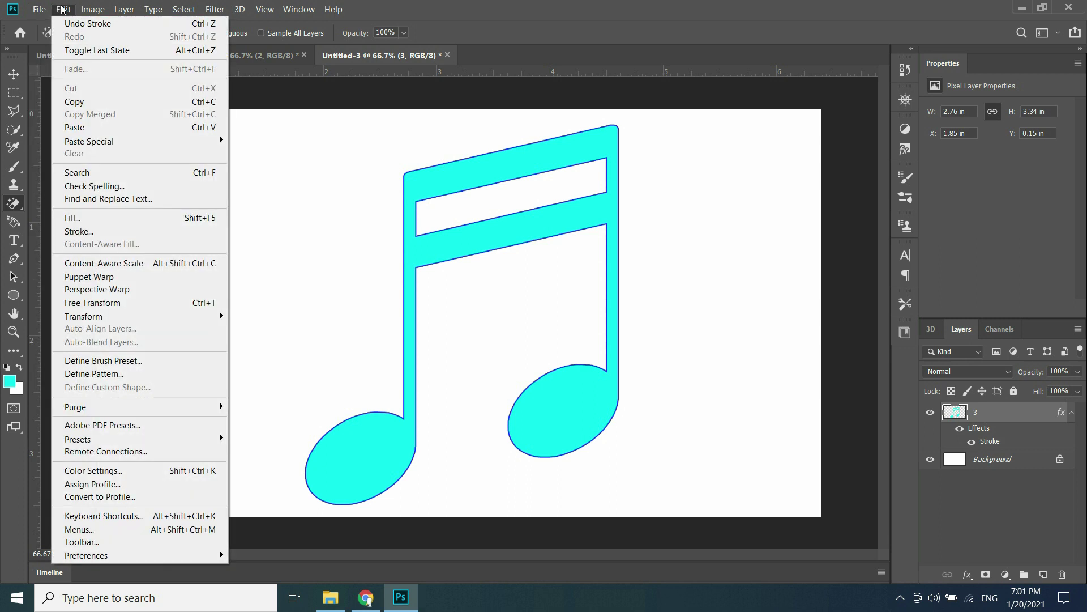
pyautogui.click(98, 303)
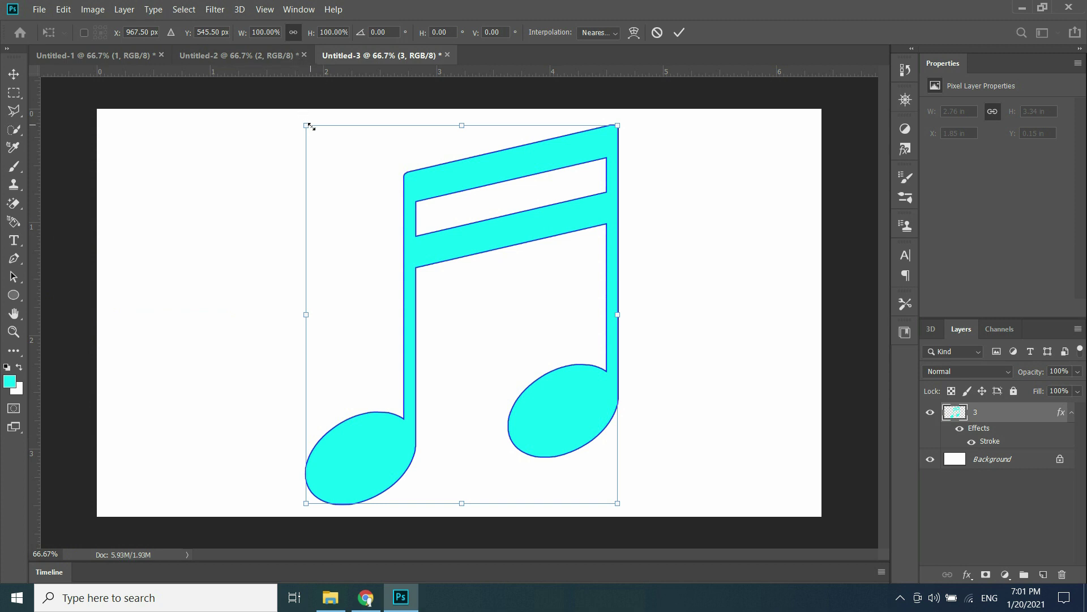
pyautogui.moveTo(305, 125); pyautogui.dragTo(584, 454)
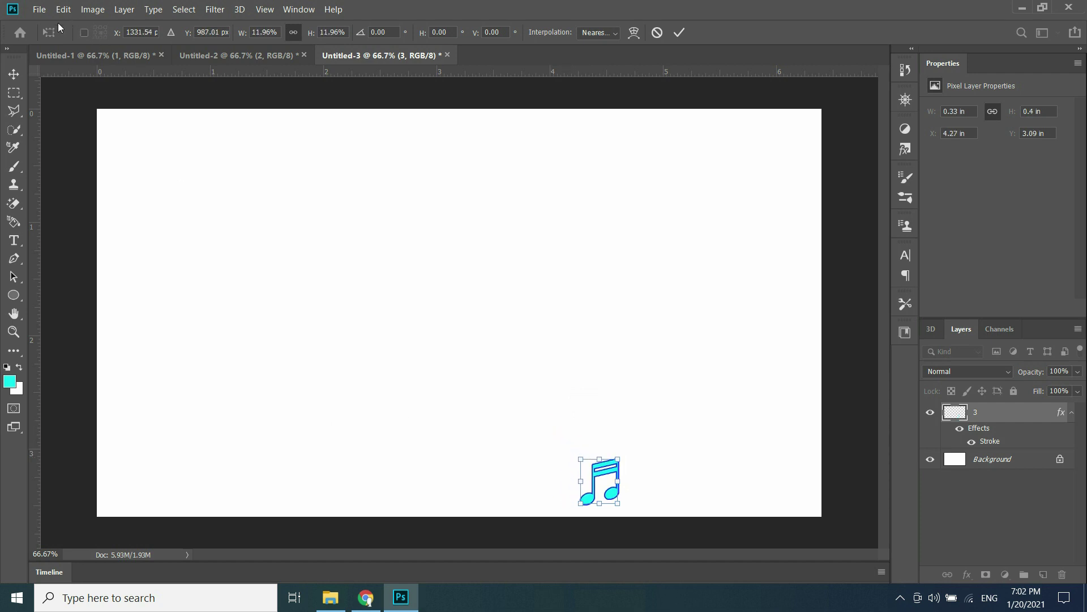
pyautogui.press('e')
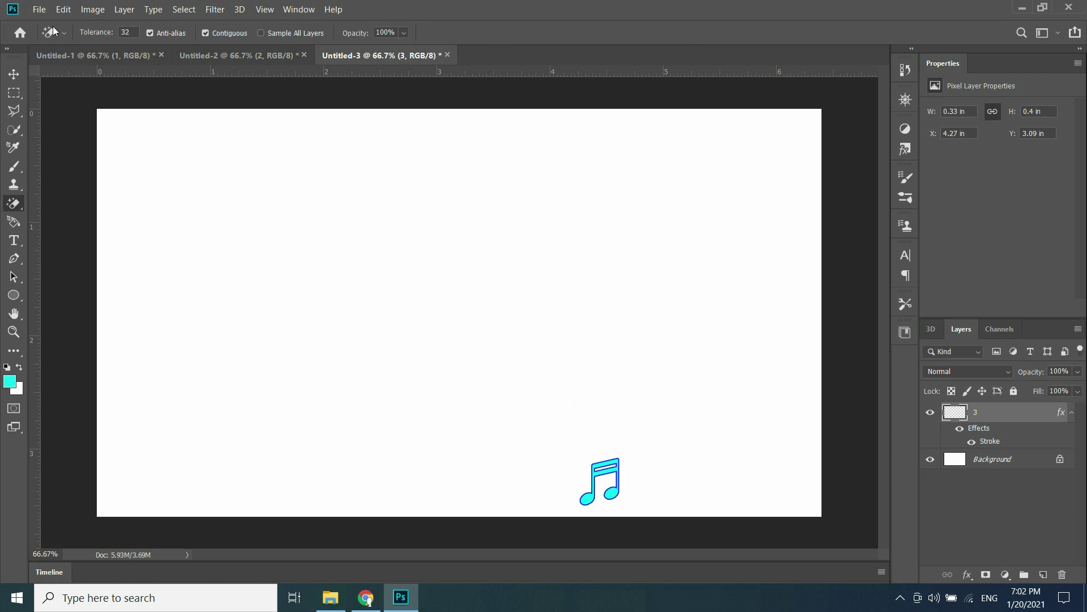
pyautogui.click(17, 73)
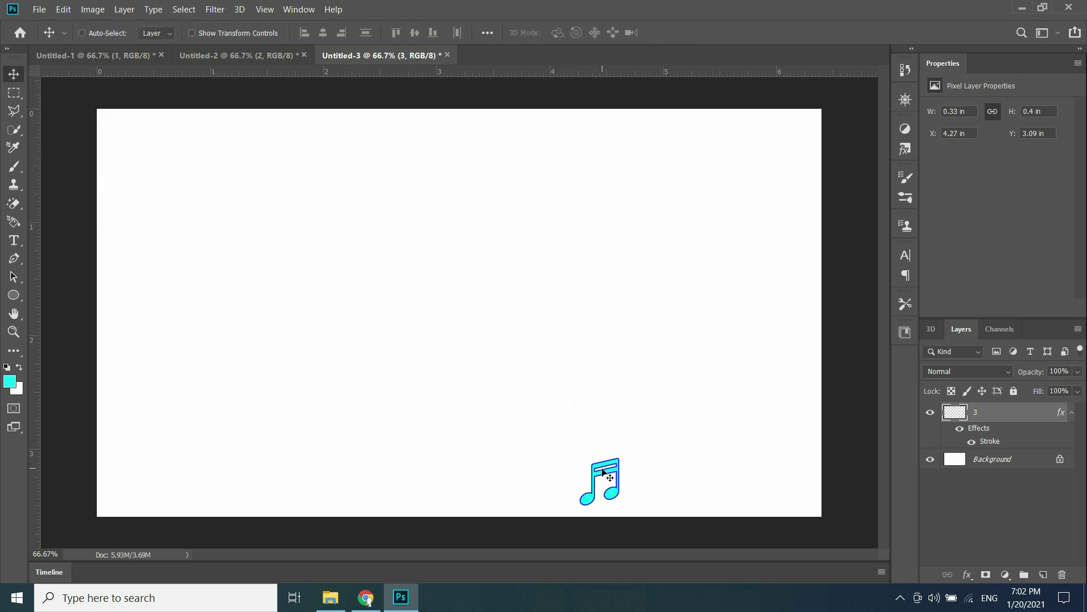
pyautogui.moveTo(603, 470); pyautogui.dragTo(468, 298)
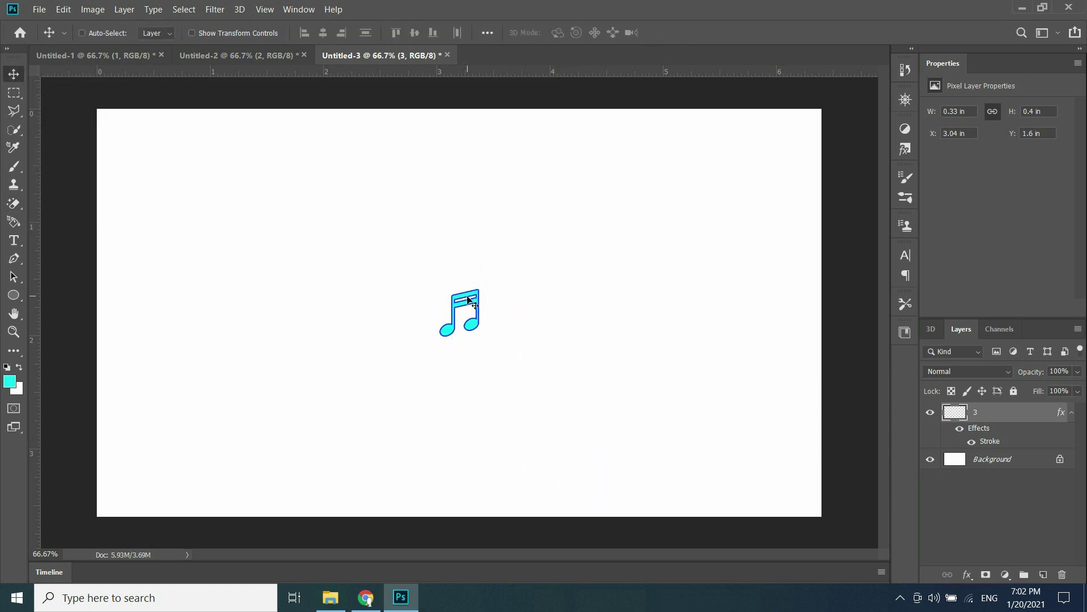
# Step: Shrink the note further to 0.26 × 0.32 in and delete the Background layer
pyautogui.click(64, 10)
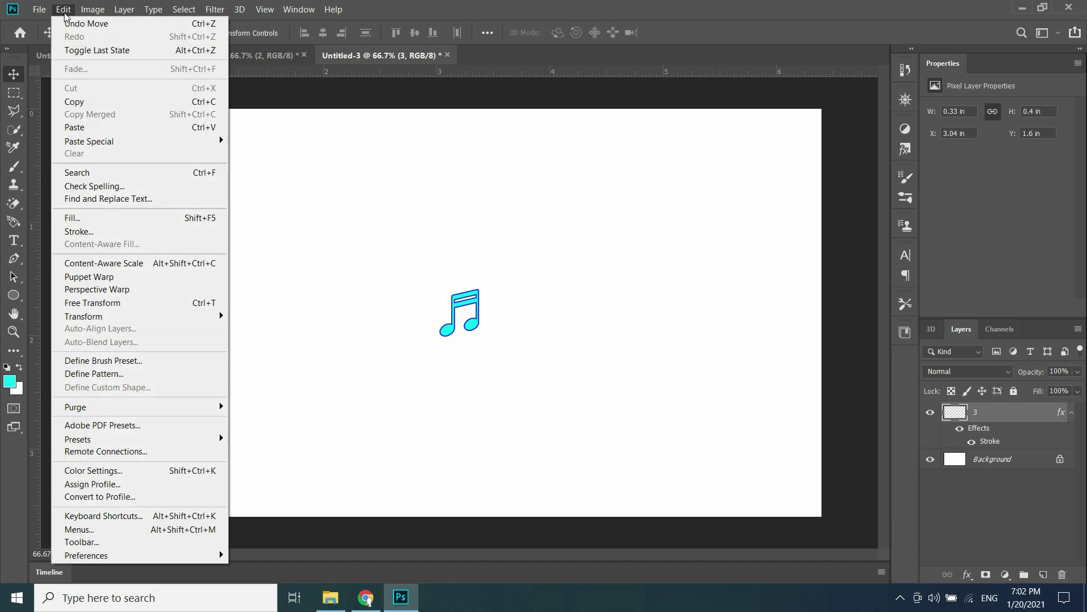
pyautogui.click(117, 304)
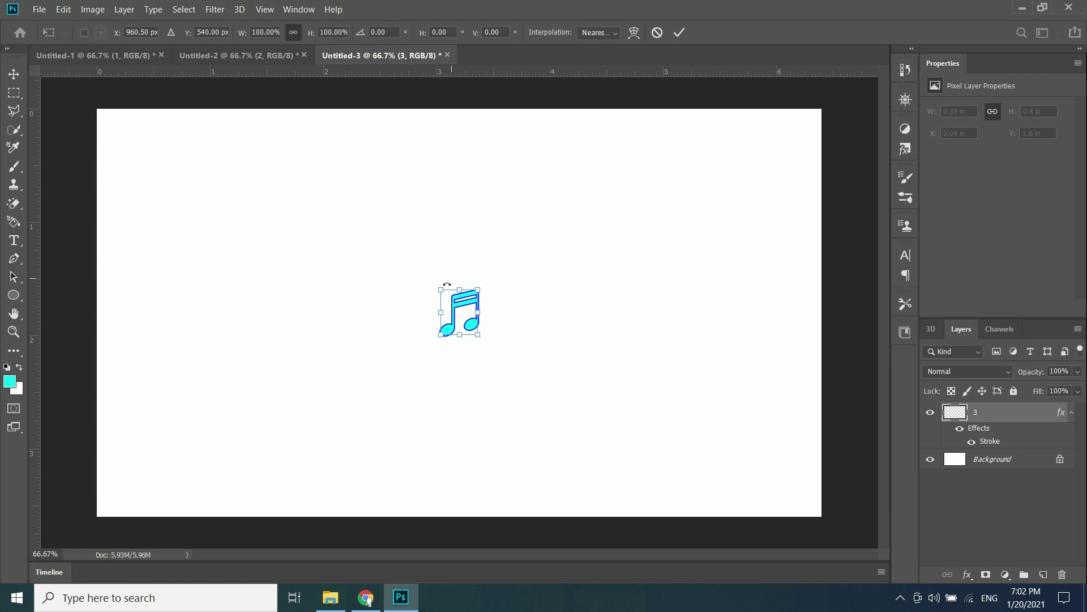
pyautogui.moveTo(441, 290); pyautogui.dragTo(448, 298)
pyautogui.press('Return')
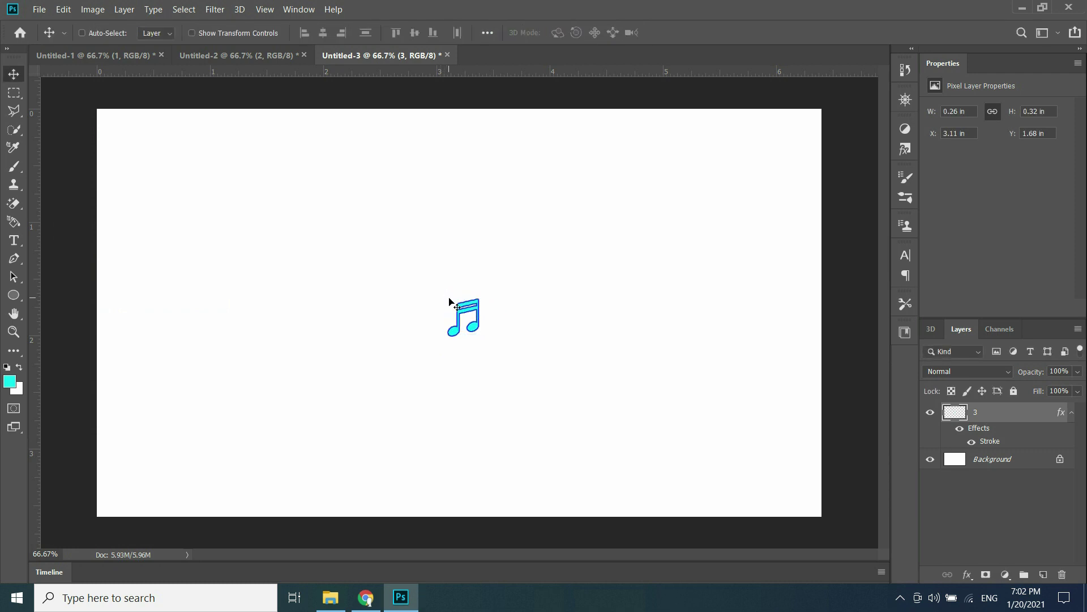
pyautogui.click(987, 460)
pyautogui.press('Delete')
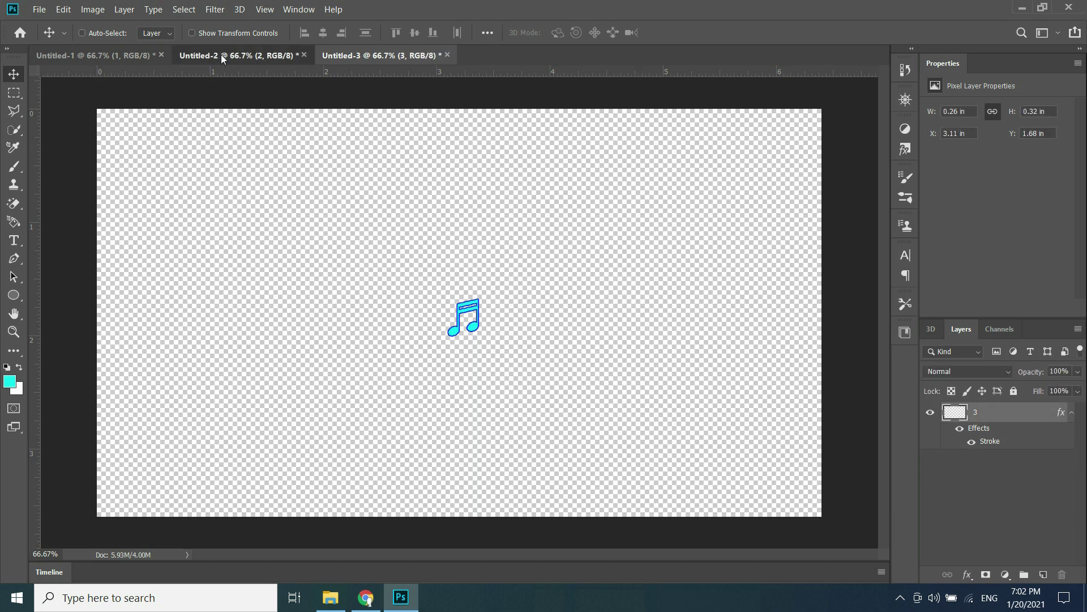
pyautogui.click(39, 10)
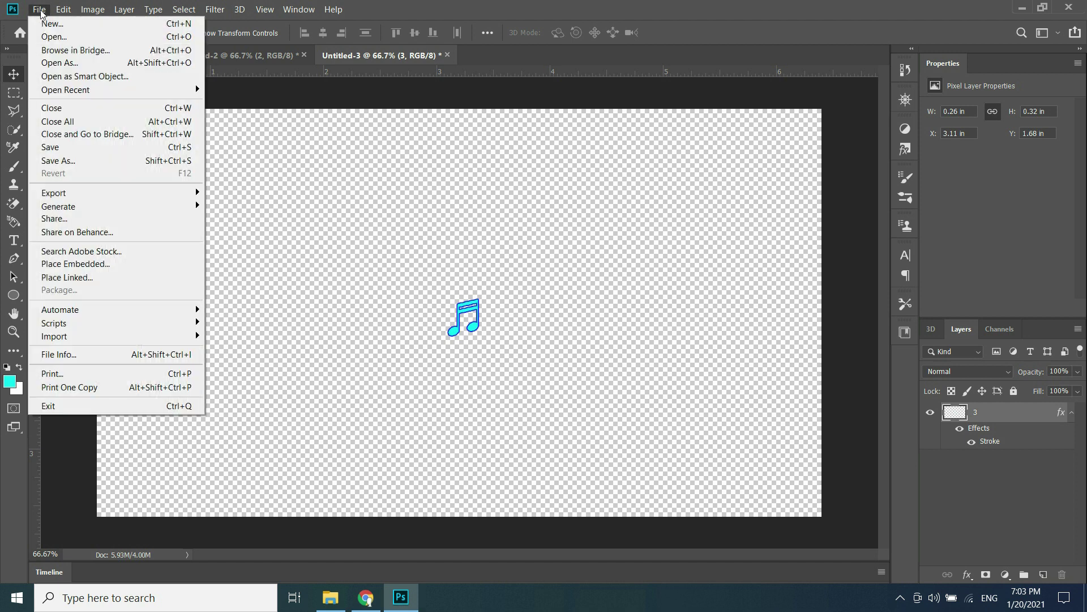
# Step: Save the note as a PNG named PNG 3, accepting the PNG Format Options
pyautogui.click(62, 161)
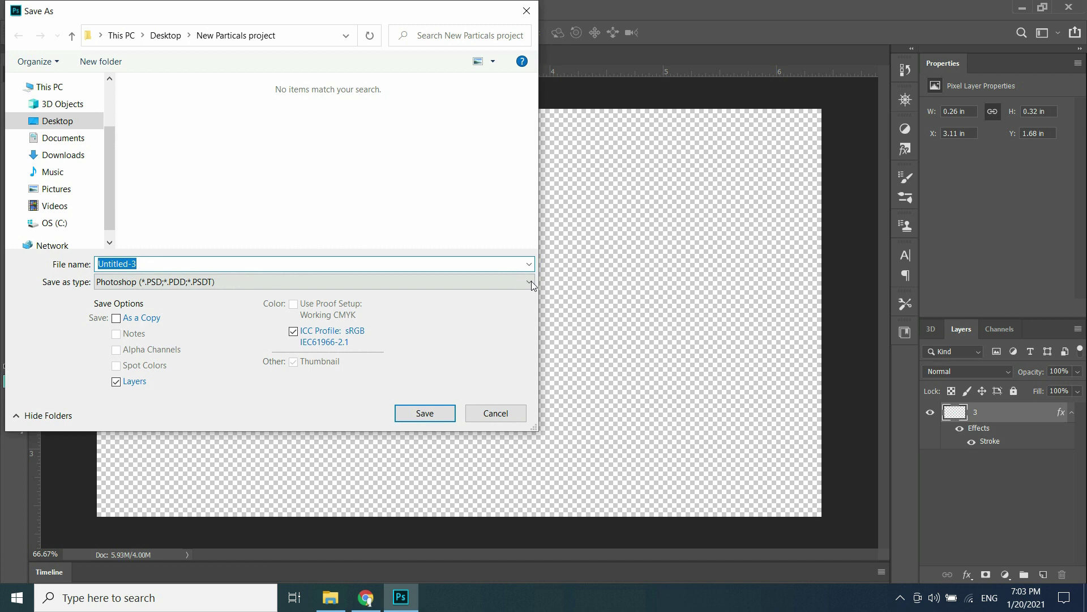
pyautogui.click(530, 283)
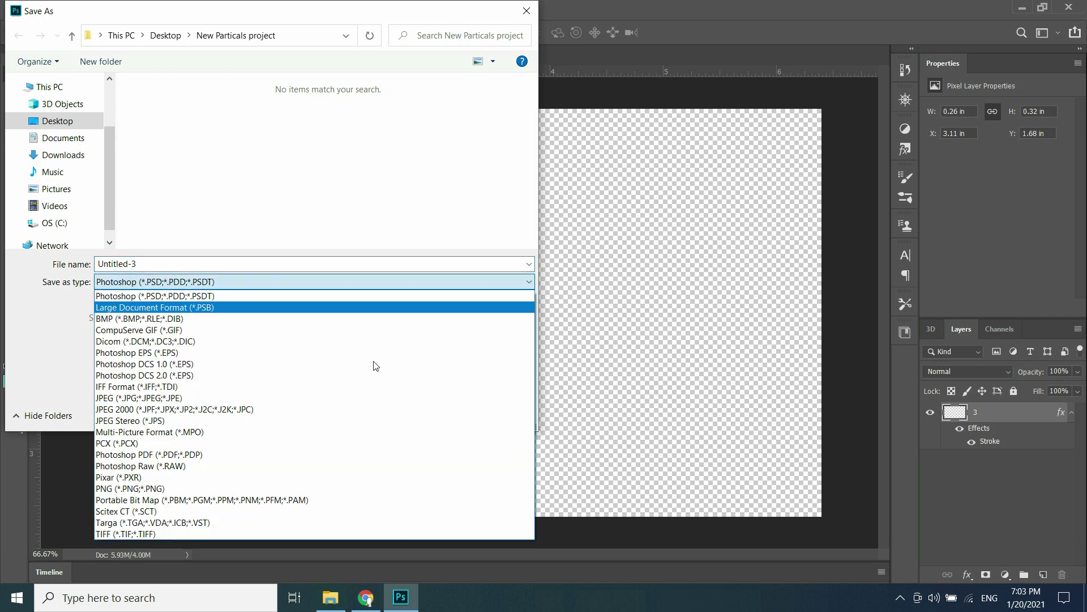
pyautogui.click(141, 487)
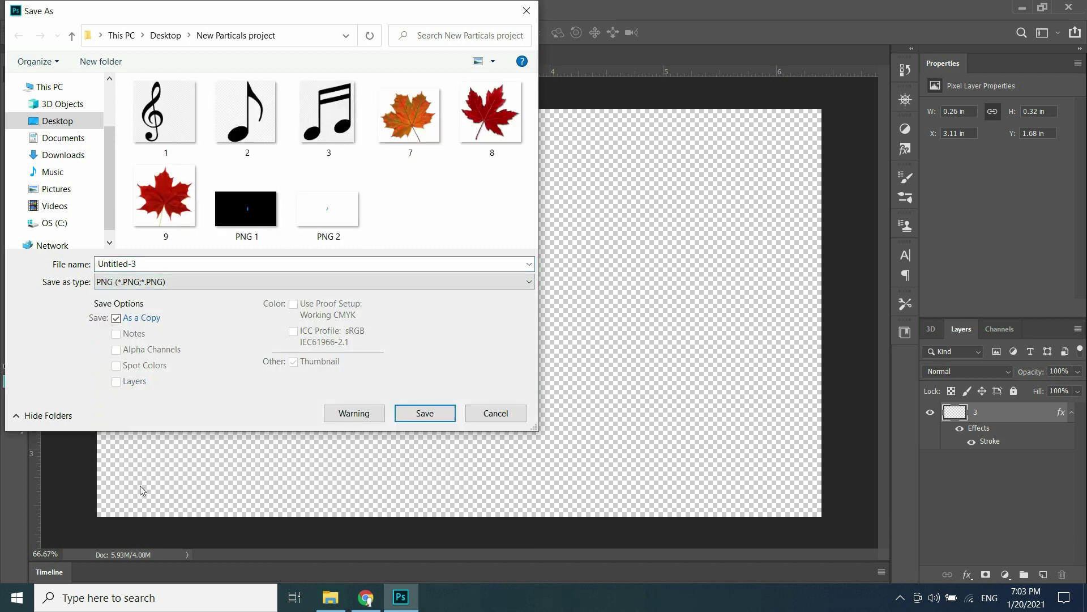
pyautogui.click(320, 220)
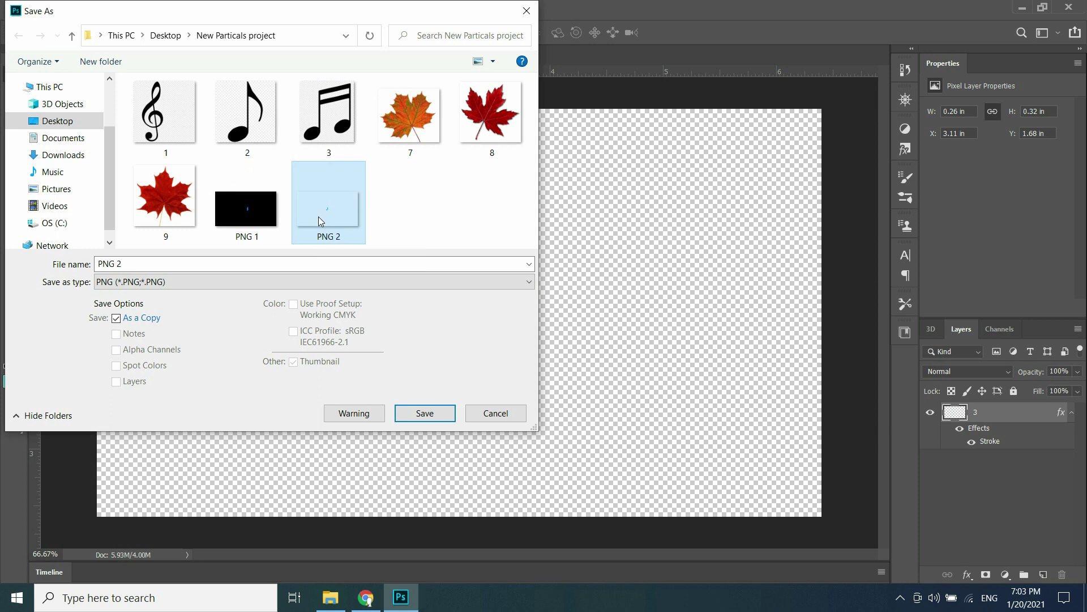
pyautogui.click(123, 263)
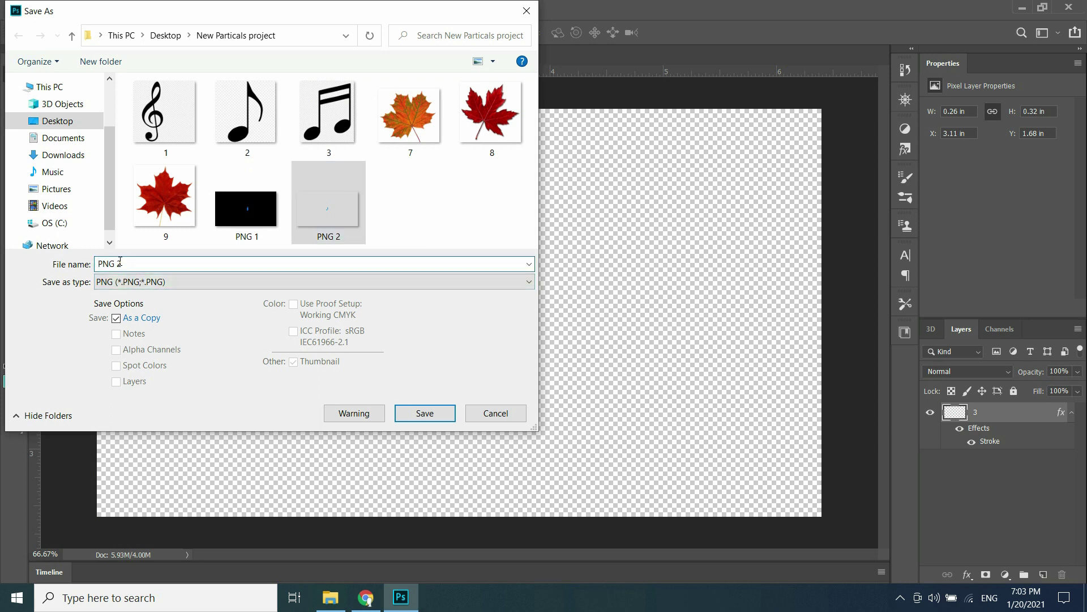
pyautogui.click(120, 263)
pyautogui.press('BackSpace')
pyautogui.write('3')
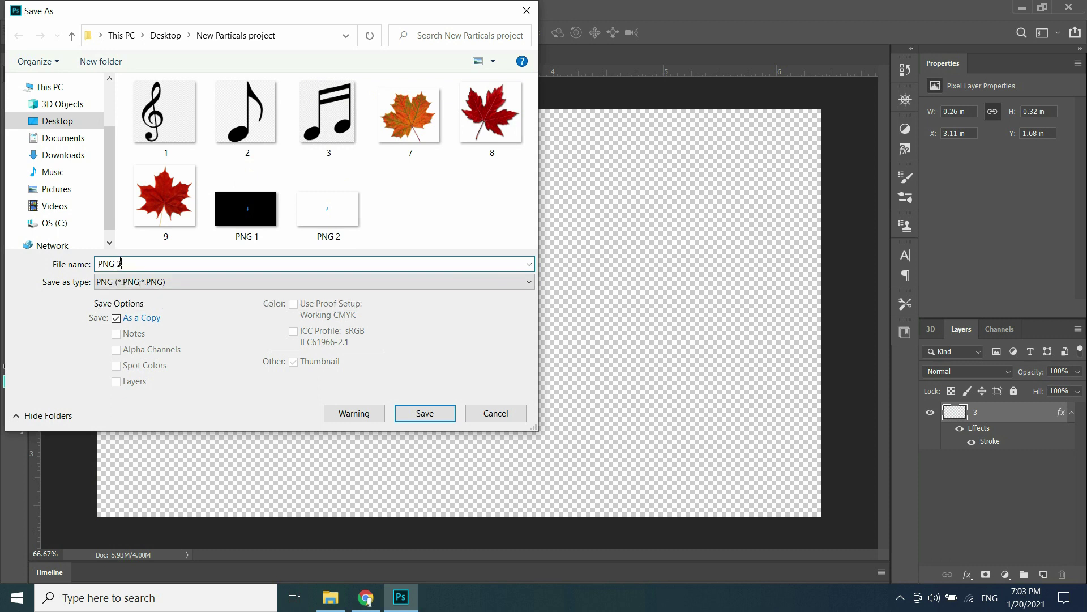
pyautogui.click(418, 414)
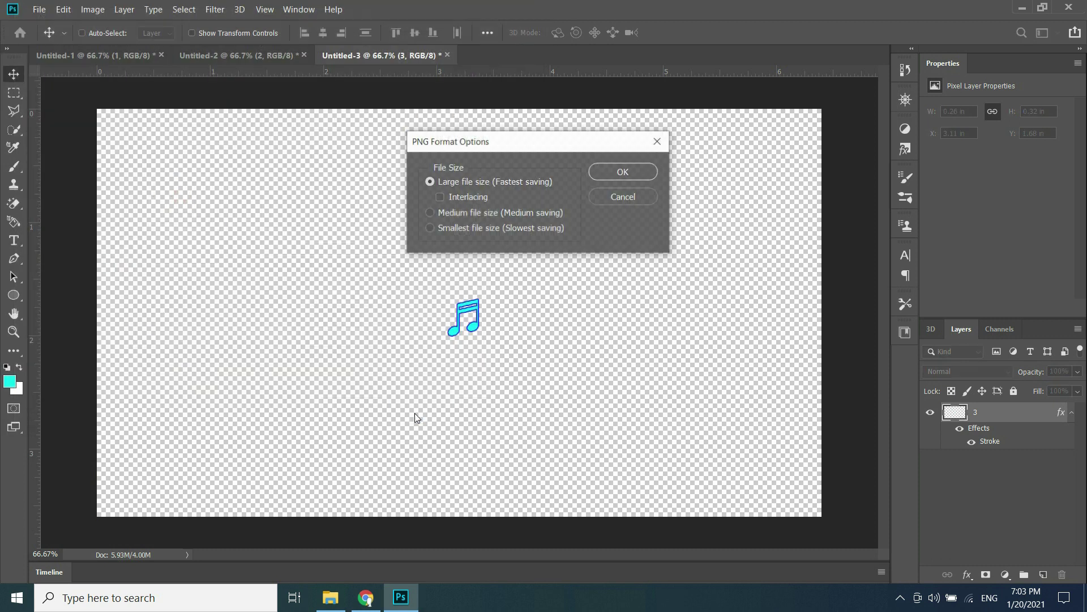
pyautogui.click(623, 171)
# Step: Start a new document using the 1920x1080 custom preset
pyautogui.hotkey('ctrl', 'shift', 'Tab')
pyautogui.hotkey('ctrl', 'n')
pyautogui.click(417, 334)
# Step: Create the 1920x1080 document, embed the orange maple leaf image 7, and hide the Background
pyautogui.click(806, 525)
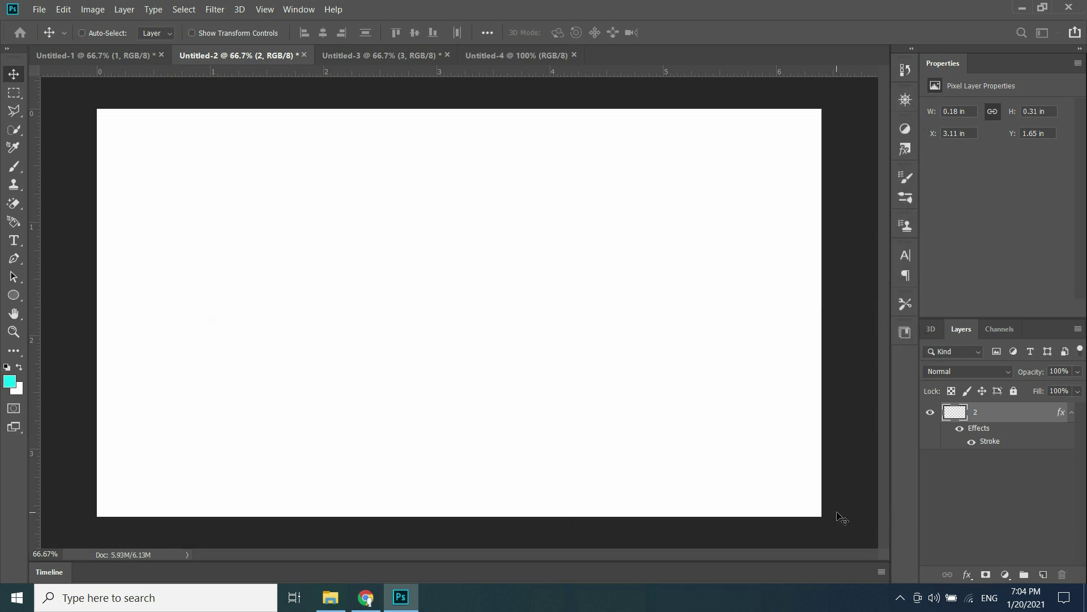
pyautogui.click(39, 10)
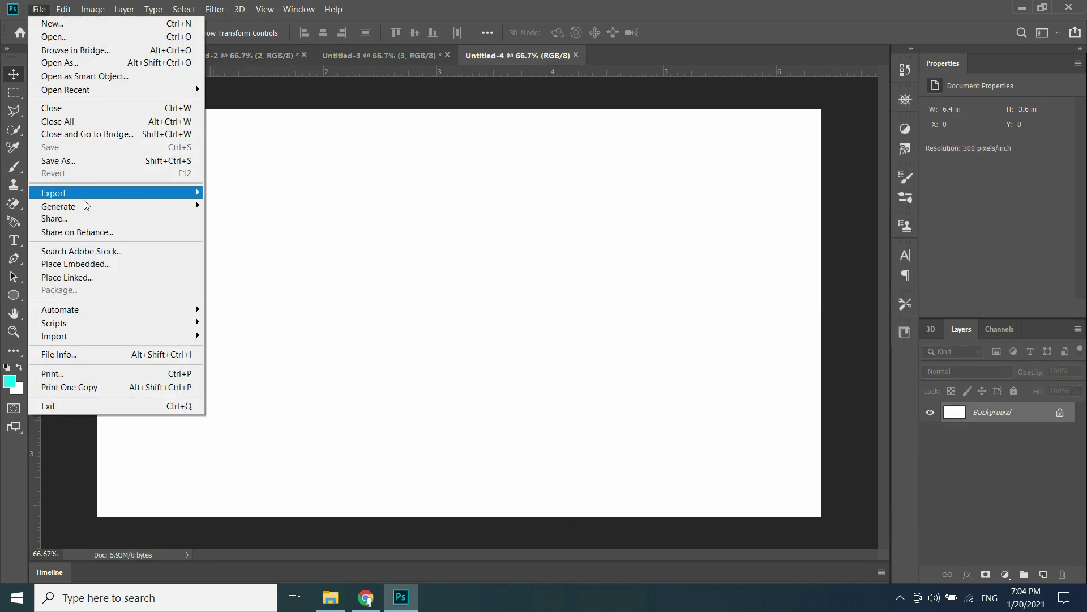
pyautogui.click(82, 263)
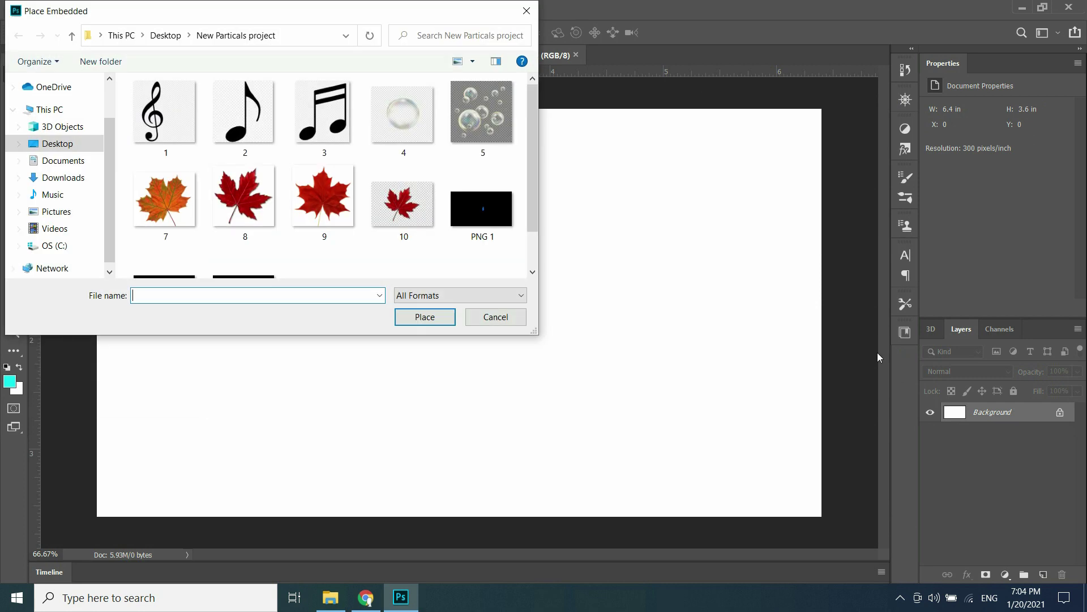
pyautogui.click(161, 218)
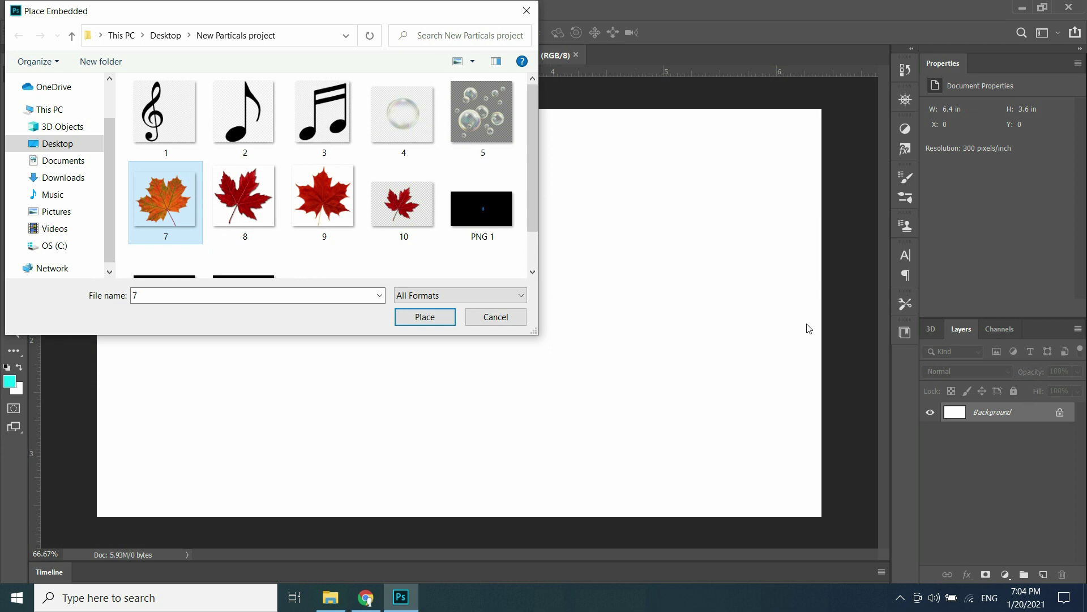
pyautogui.click(436, 320)
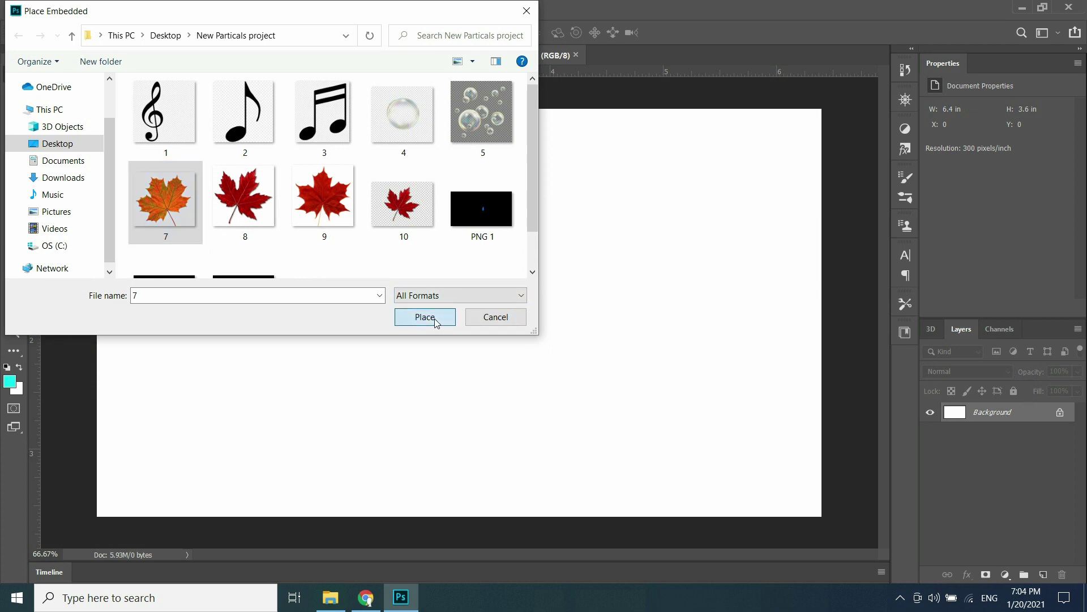
pyautogui.press('Return')
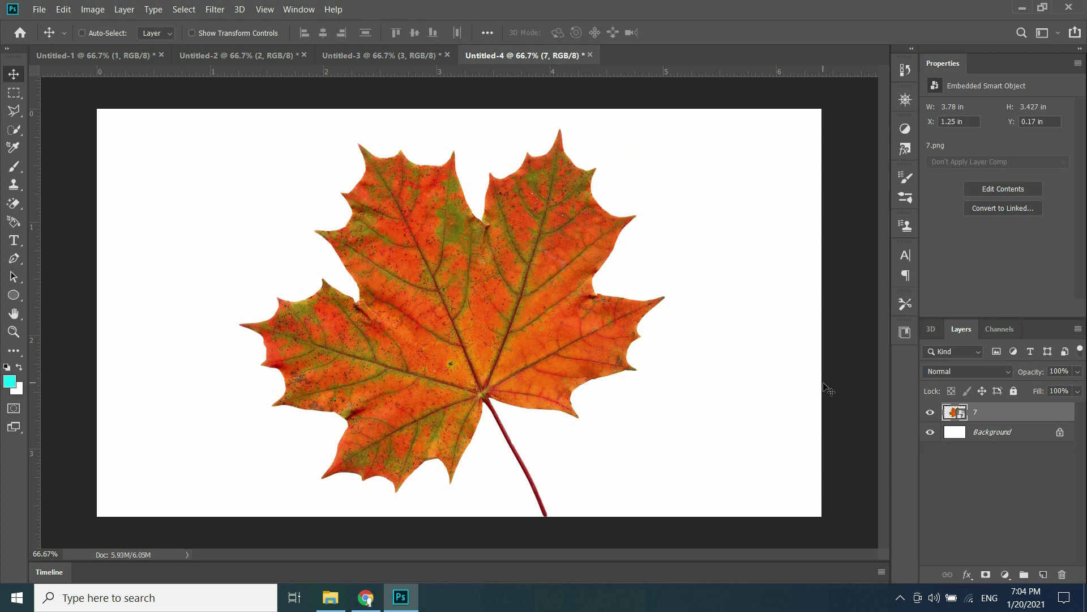
pyautogui.click(931, 432)
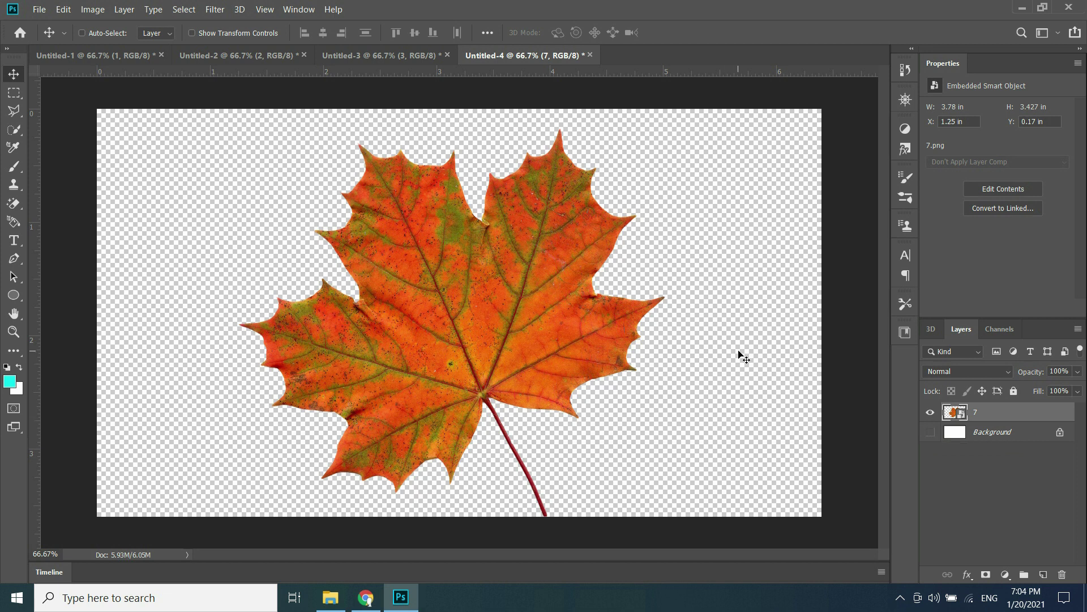
# Step: Rasterize leaf layer 7 into a pixel layer and begin a Free Transform on it
pyautogui.rightClick(1008, 414)
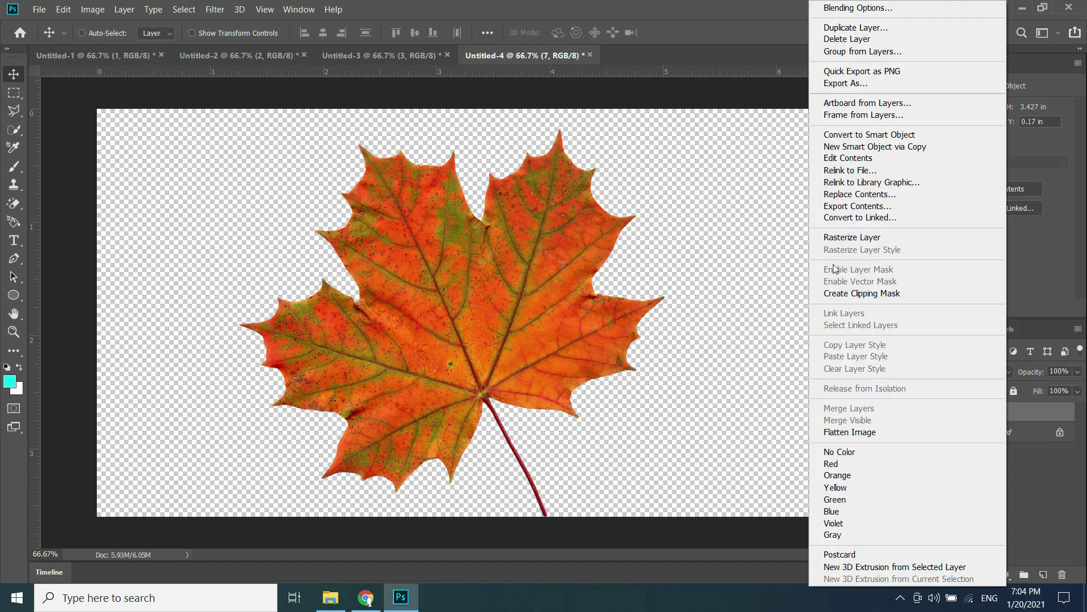
pyautogui.click(843, 238)
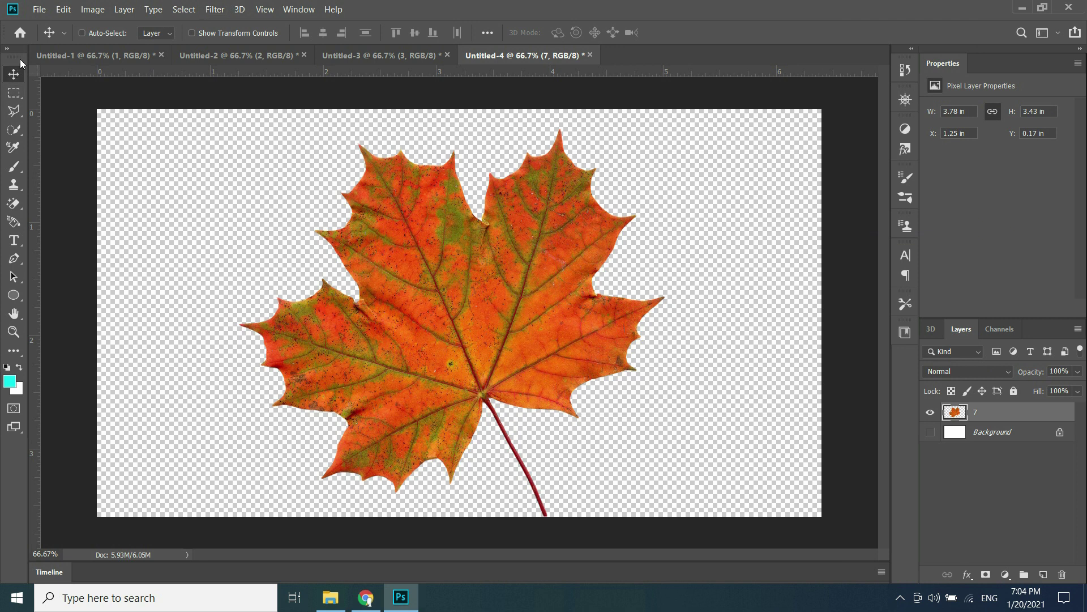
pyautogui.click(43, 10)
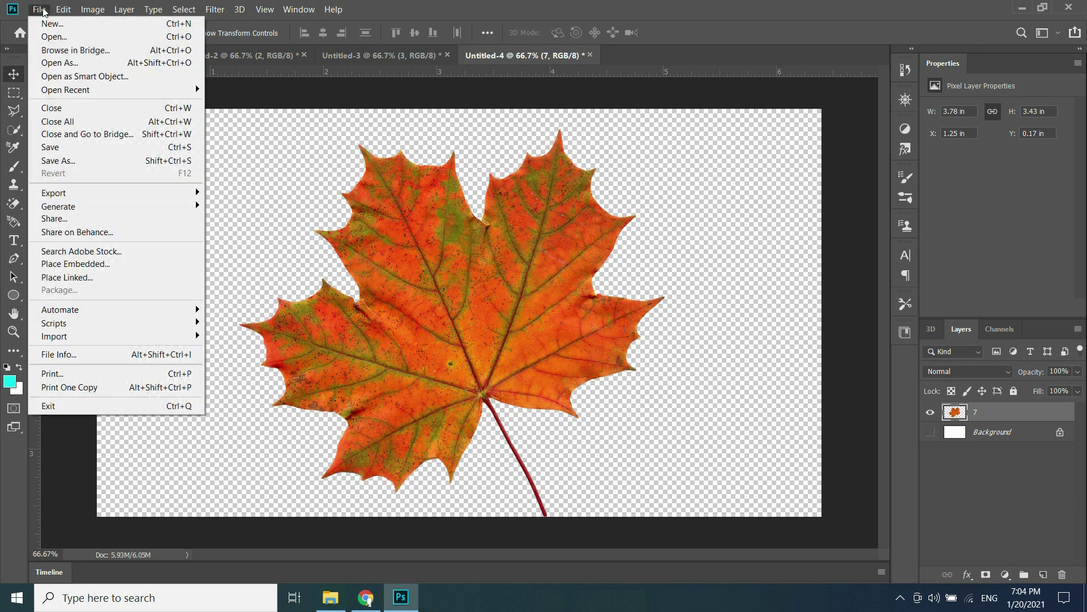
pyautogui.click(42, 9)
pyautogui.click(63, 10)
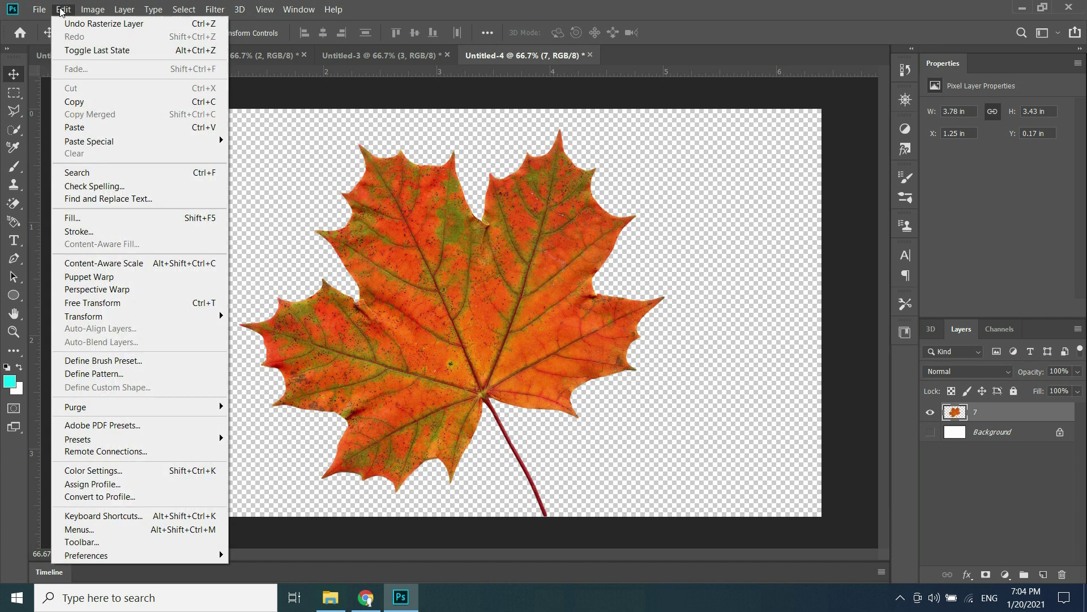
pyautogui.click(107, 304)
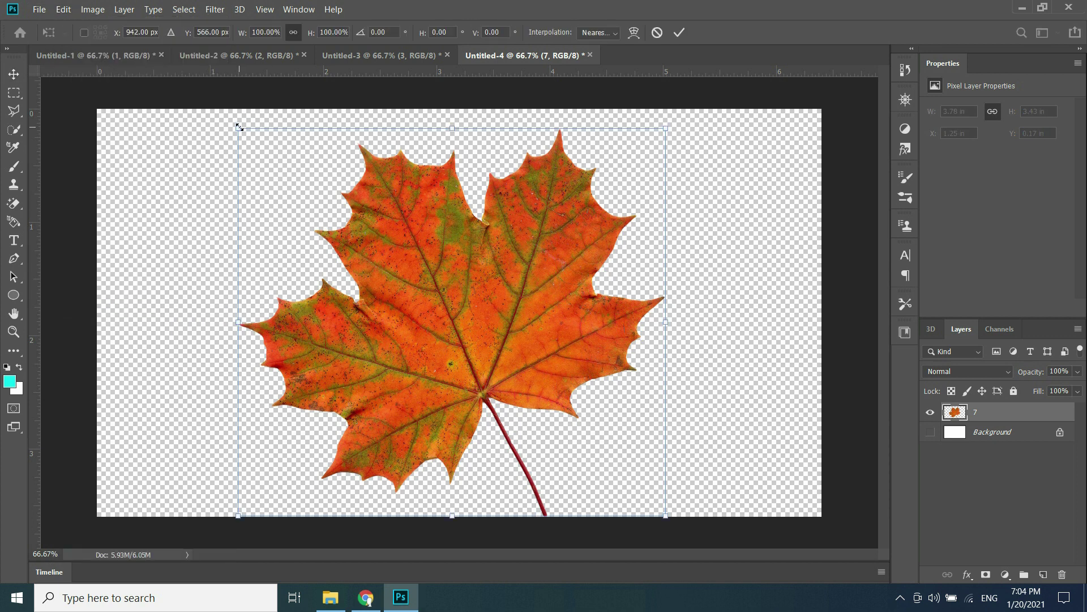
# Step: Shrink the maple leaf to 8% of its size and move it to the canvas centre
pyautogui.moveTo(238, 128); pyautogui.dragTo(577, 425)
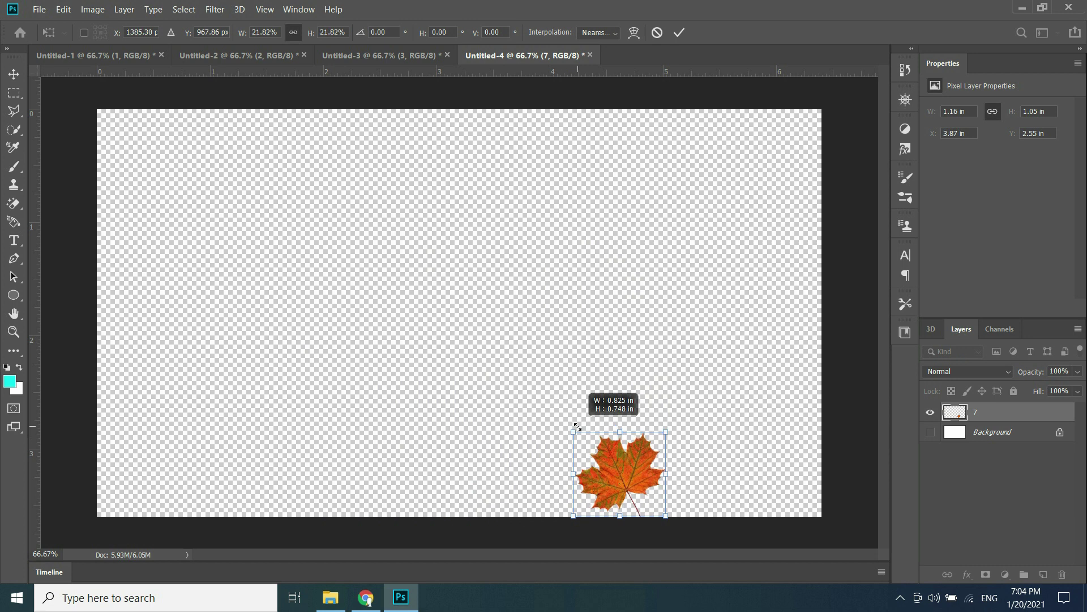
pyautogui.moveTo(577, 426); pyautogui.dragTo(619, 458)
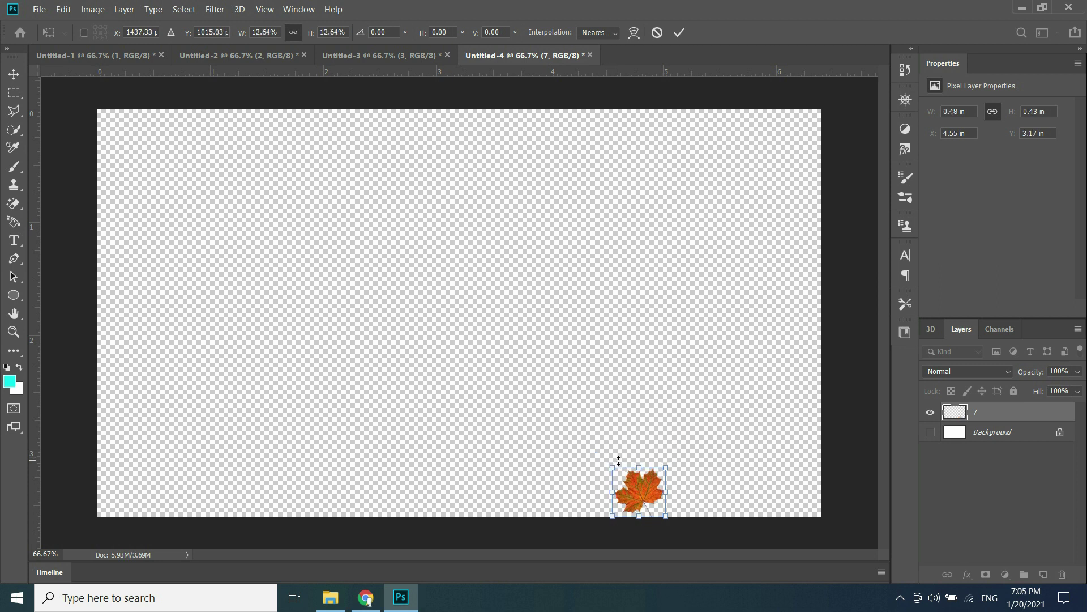
pyautogui.moveTo(614, 467); pyautogui.dragTo(633, 485)
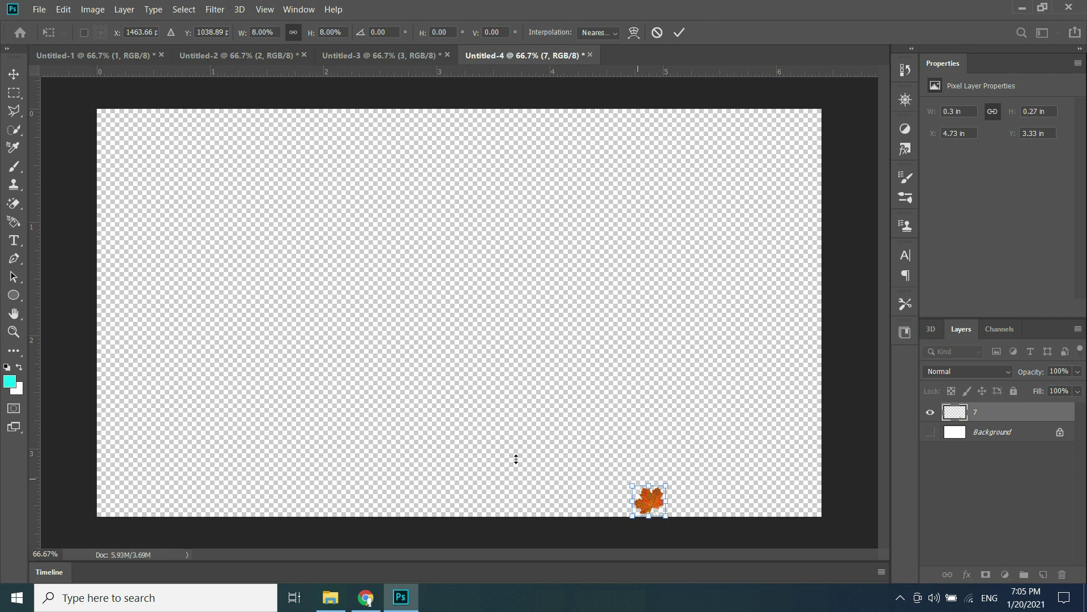
pyautogui.press('Return')
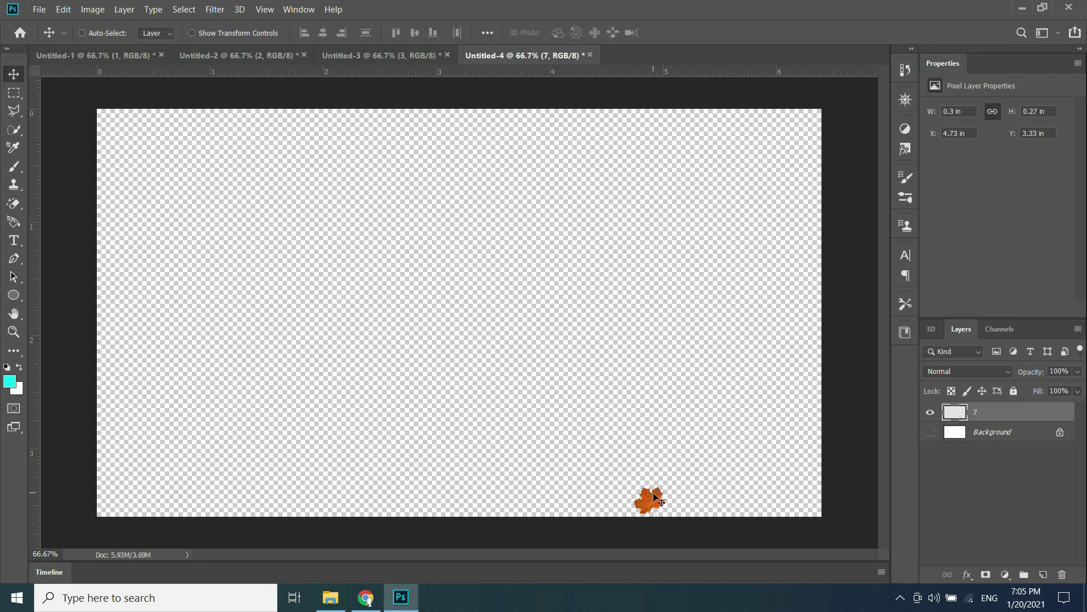
pyautogui.moveTo(654, 499); pyautogui.dragTo(456, 306)
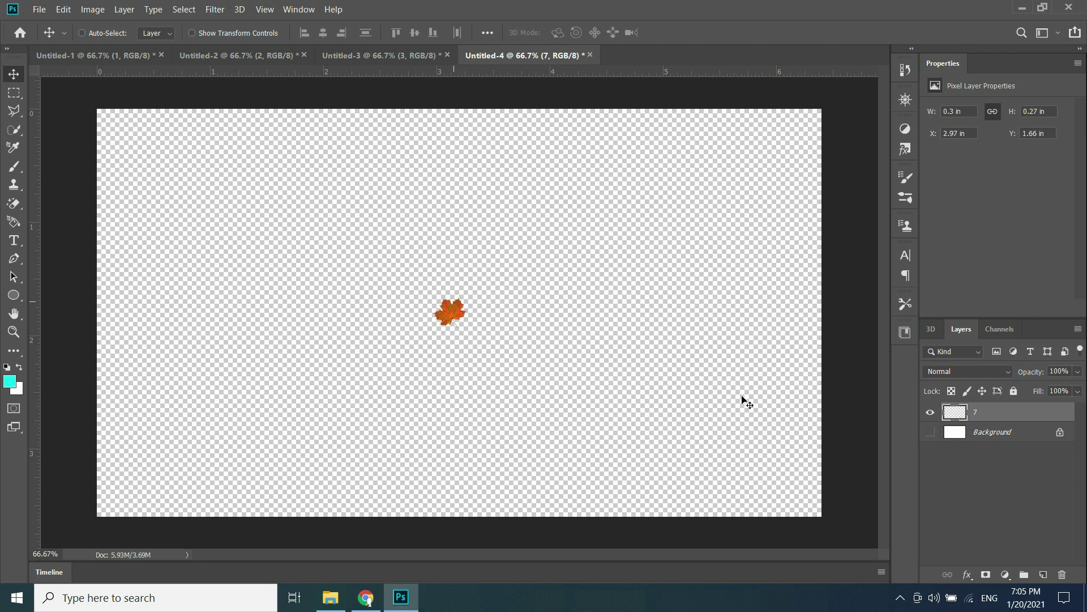
# Step: Delete the Background layer so the leaf sits on transparency
pyautogui.click(988, 436)
pyautogui.press('Delete')
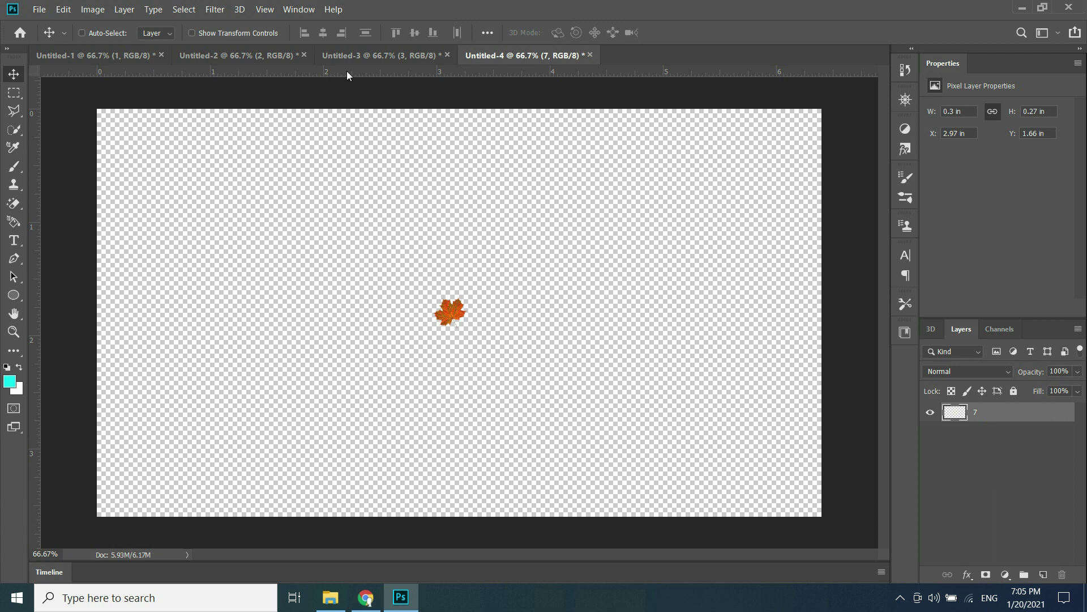
pyautogui.click(38, 9)
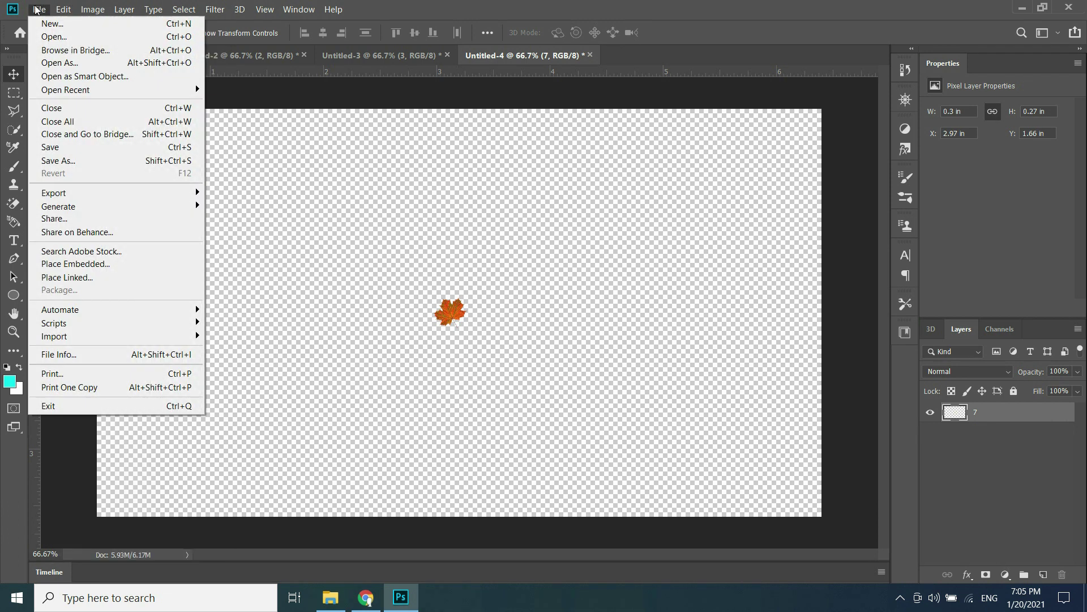
# Step: Save the leaf as a PNG named PNG 4, accepting the PNG Format Options
pyautogui.click(67, 161)
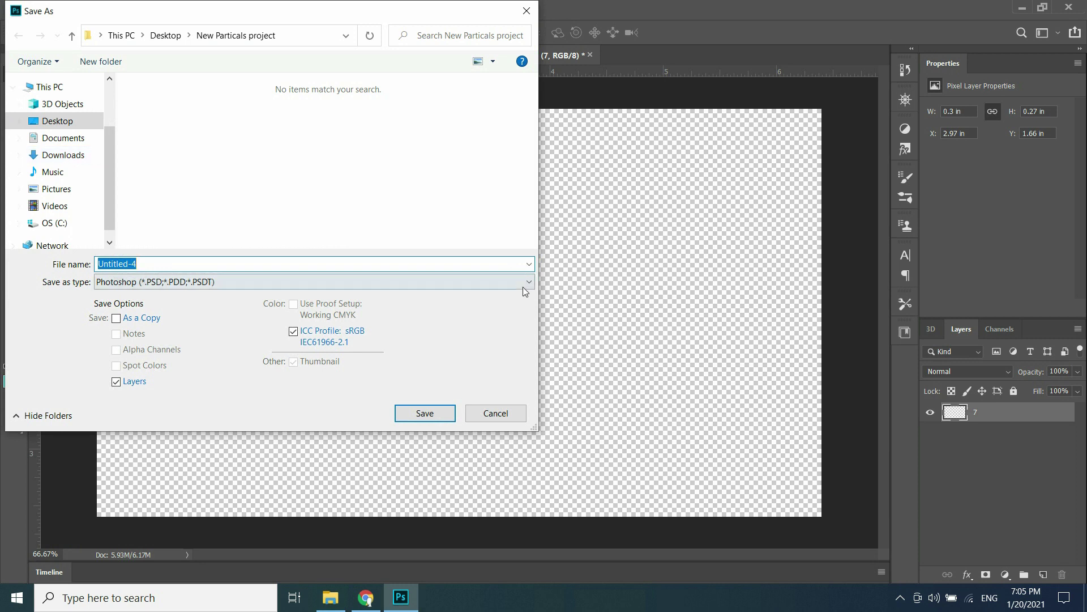
pyautogui.click(523, 284)
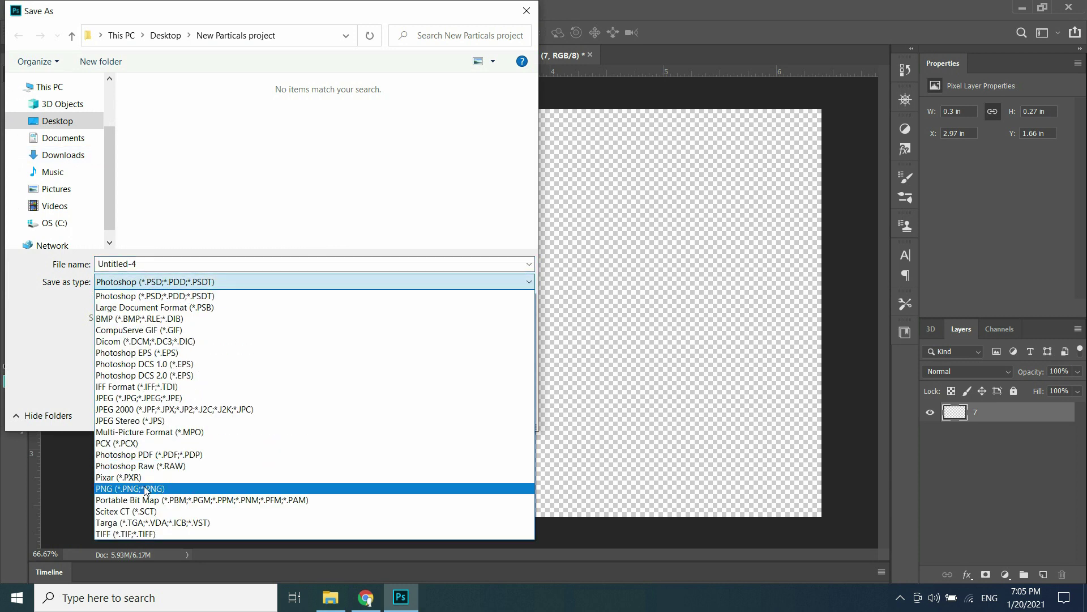
pyautogui.click(145, 490)
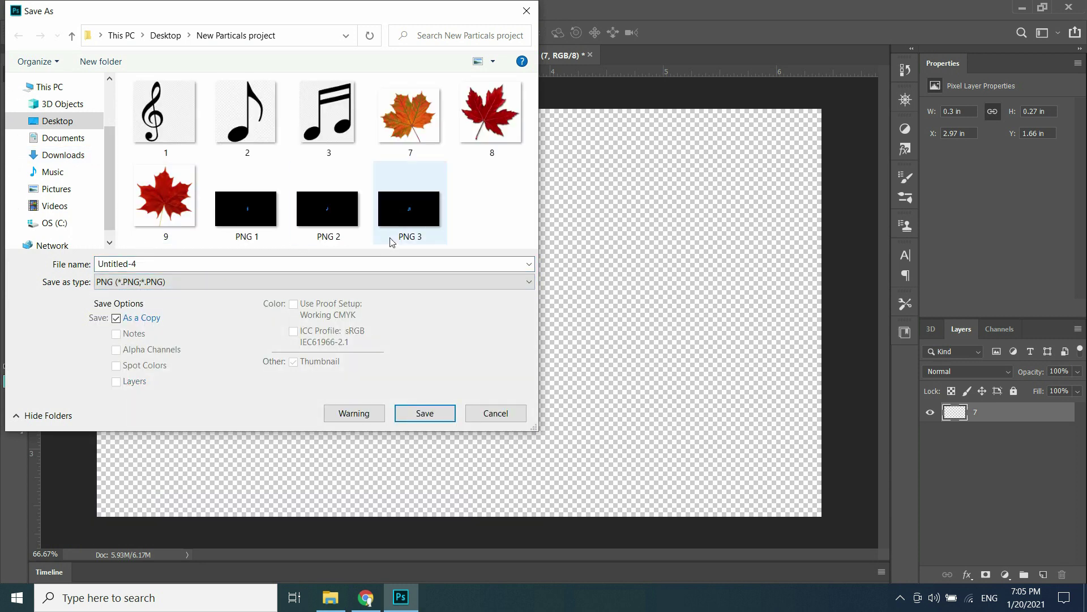
pyautogui.click(408, 229)
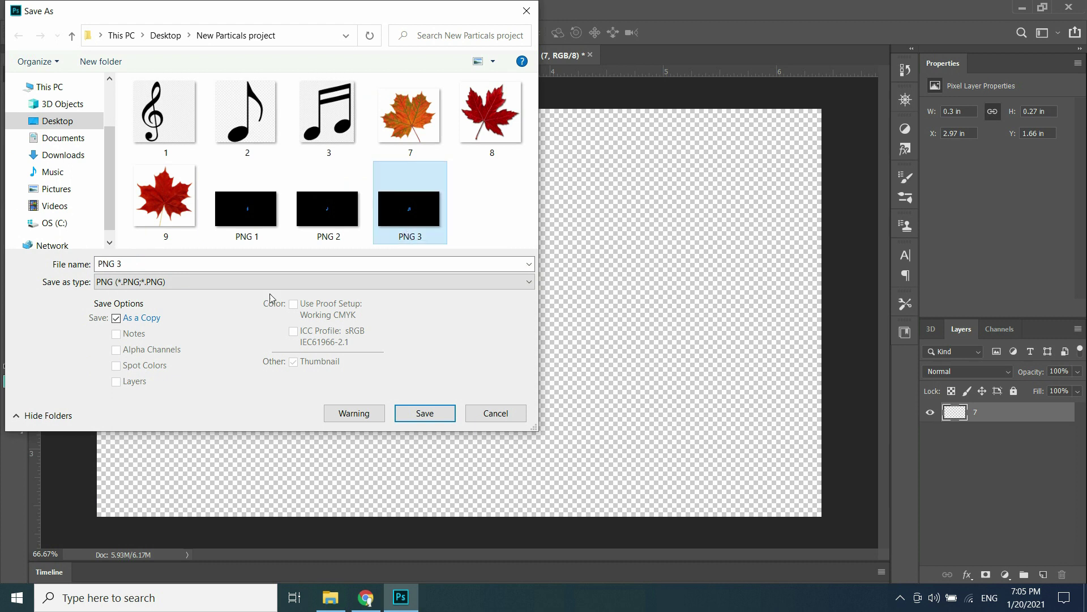
pyautogui.click(119, 265)
pyautogui.click(129, 264)
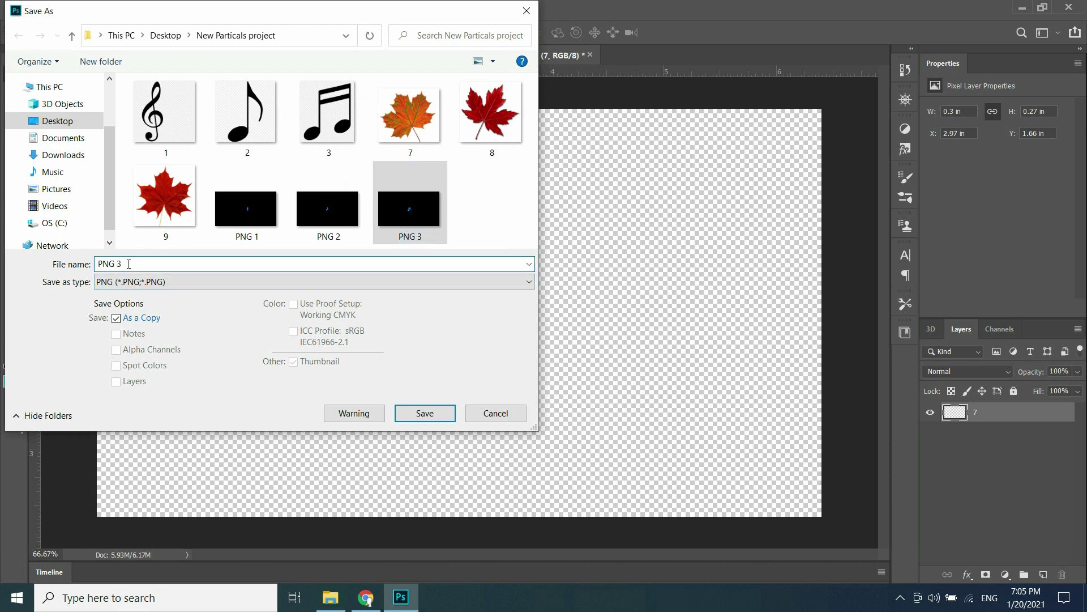
pyautogui.doubleClick(118, 263)
pyautogui.write('4')
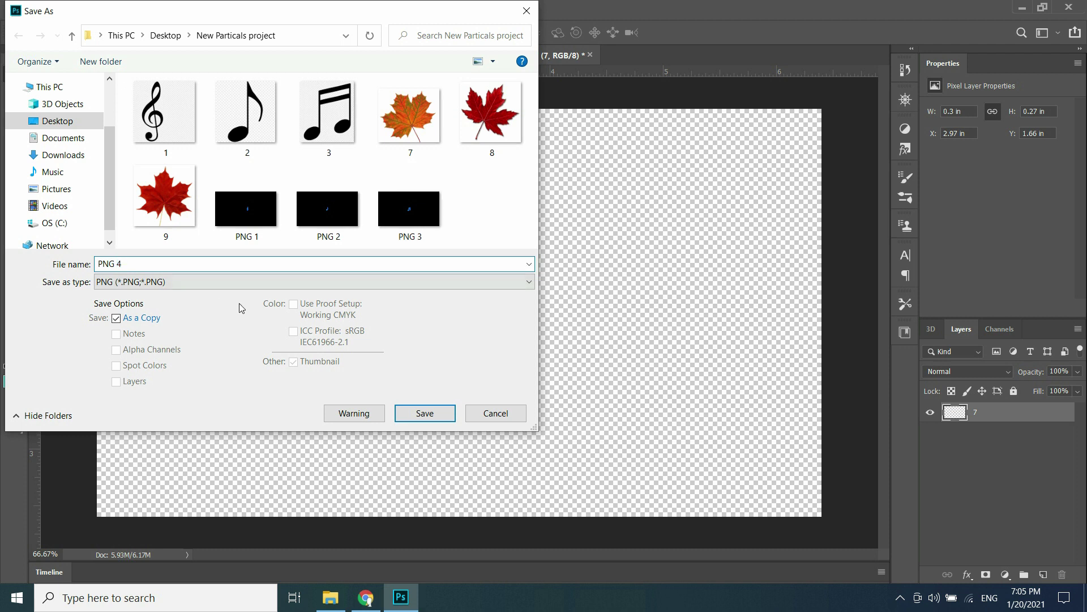
pyautogui.click(424, 414)
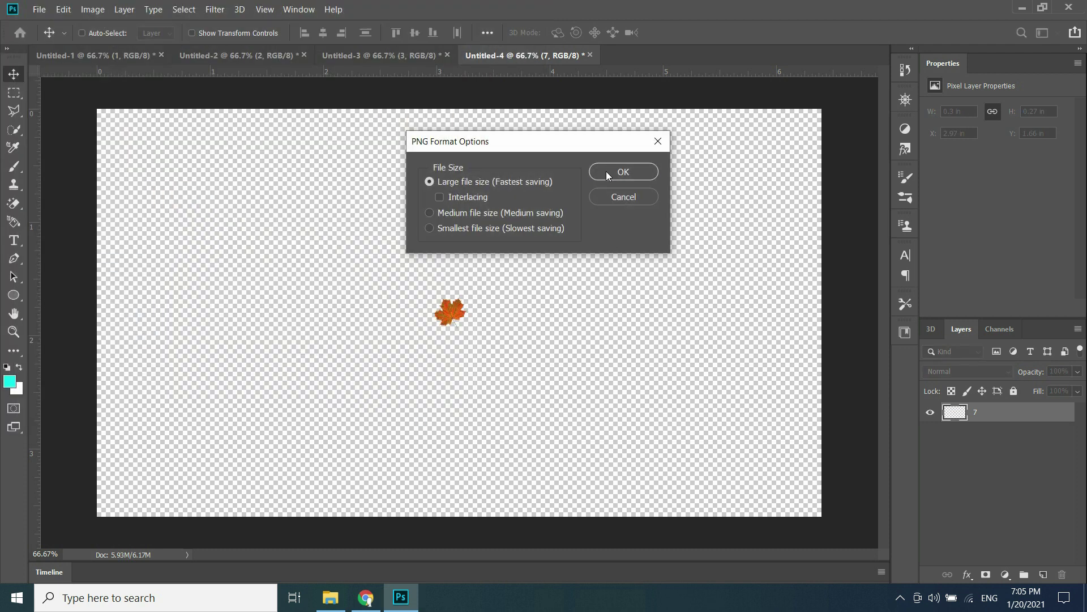
pyautogui.click(607, 172)
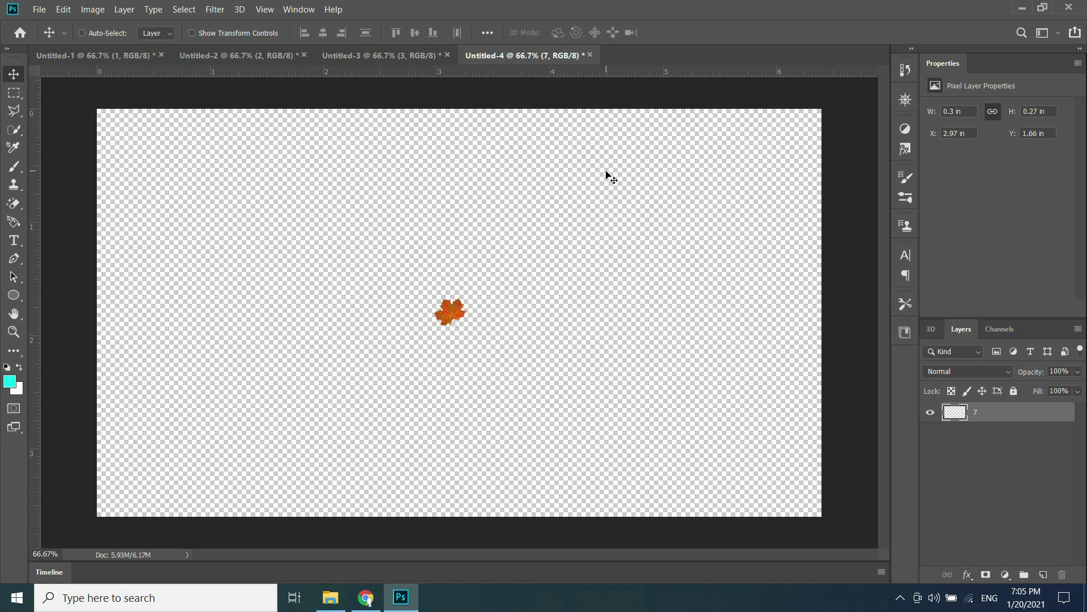
pyautogui.click(39, 9)
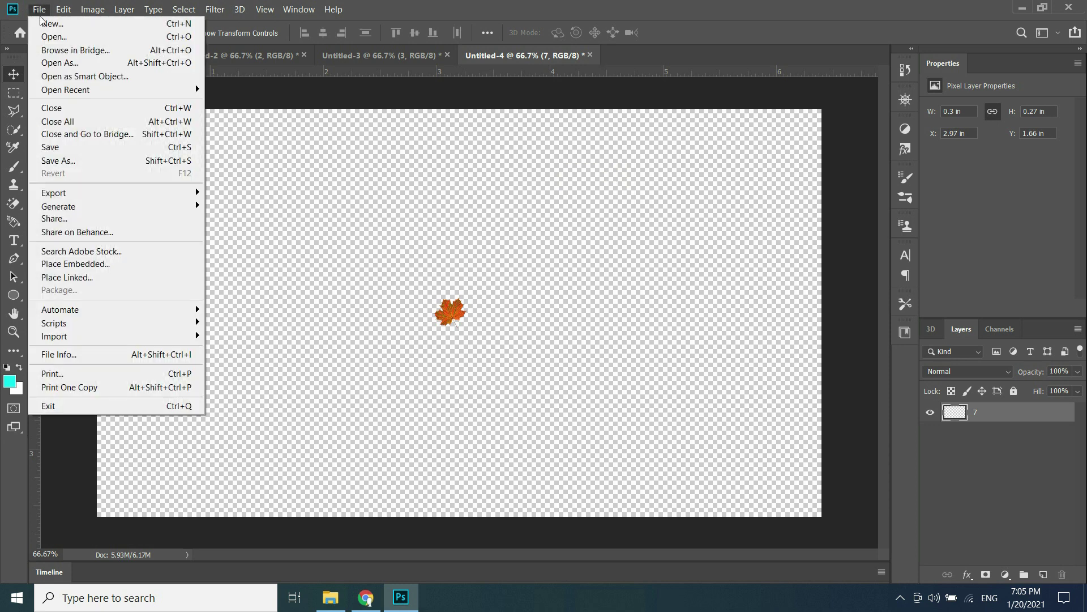
# Step: Create a new document from the Custom 1920x1080, 300 ppi preset
pyautogui.click(42, 23)
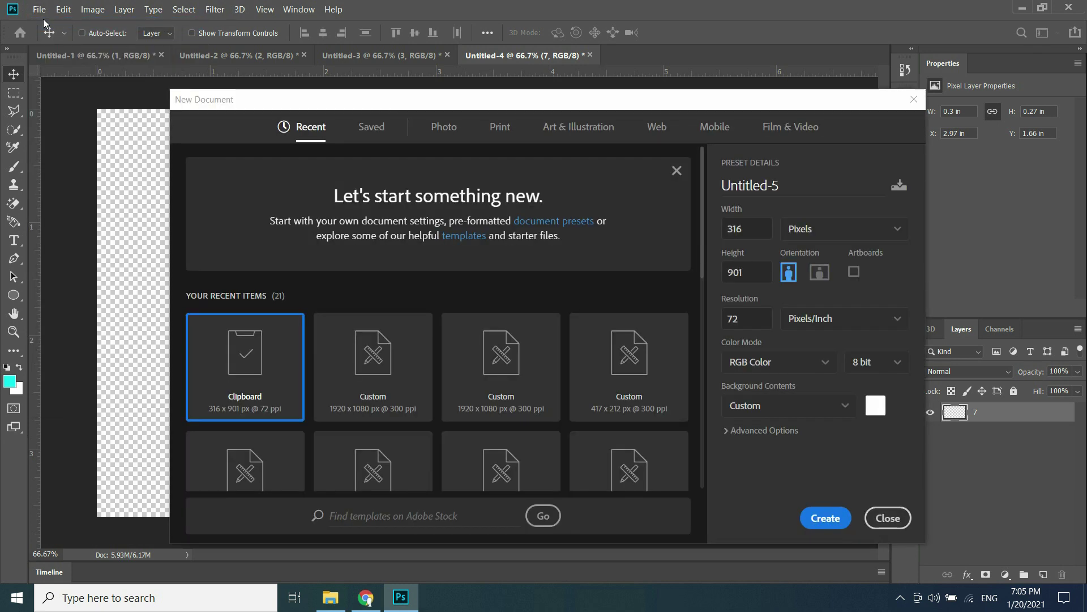
pyautogui.click(358, 376)
pyautogui.click(827, 519)
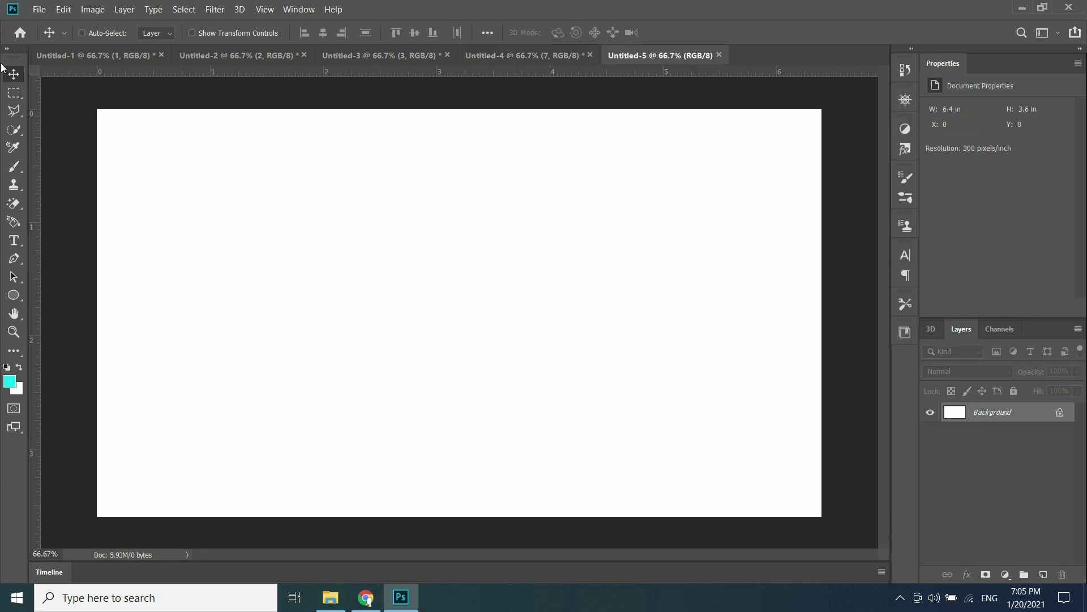
# Step: Place the red maple leaf image 8 as an embedded image on the canvas
pyautogui.click(38, 16)
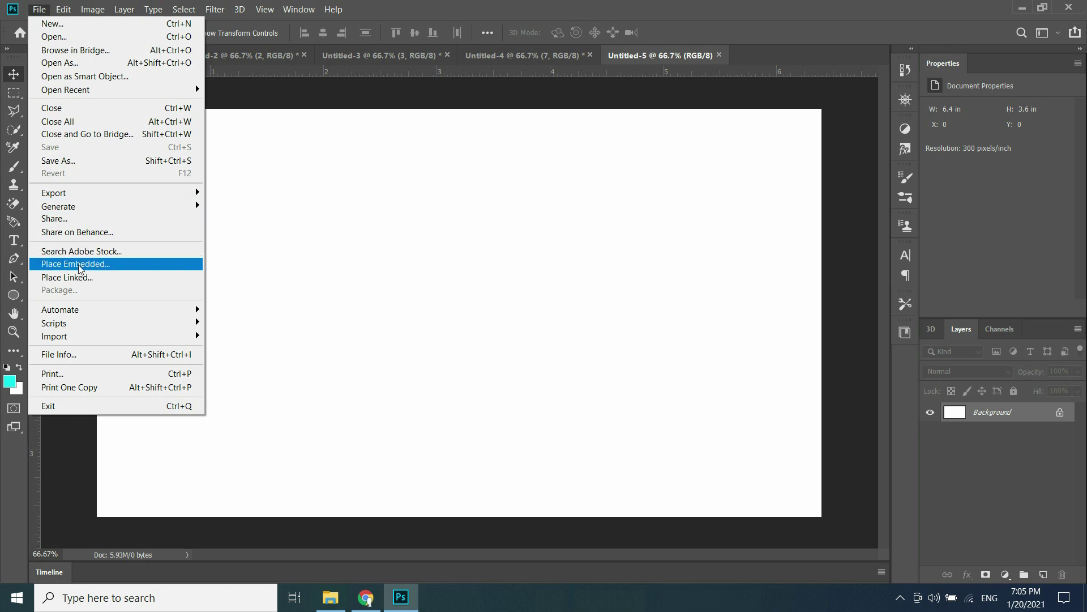
pyautogui.click(79, 268)
pyautogui.click(242, 192)
pyautogui.click(425, 317)
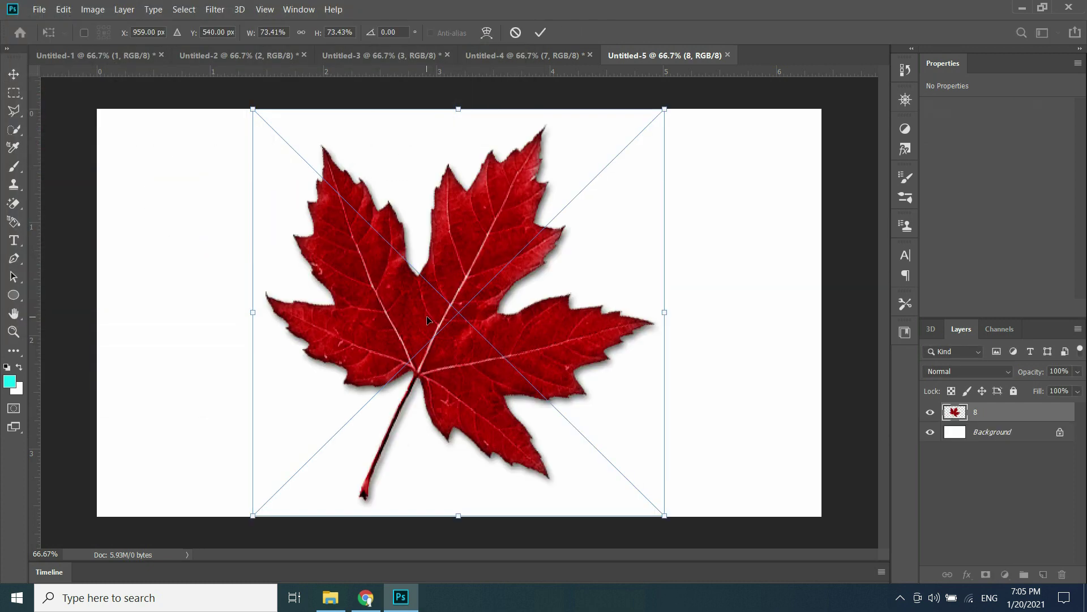
pyautogui.press('Return')
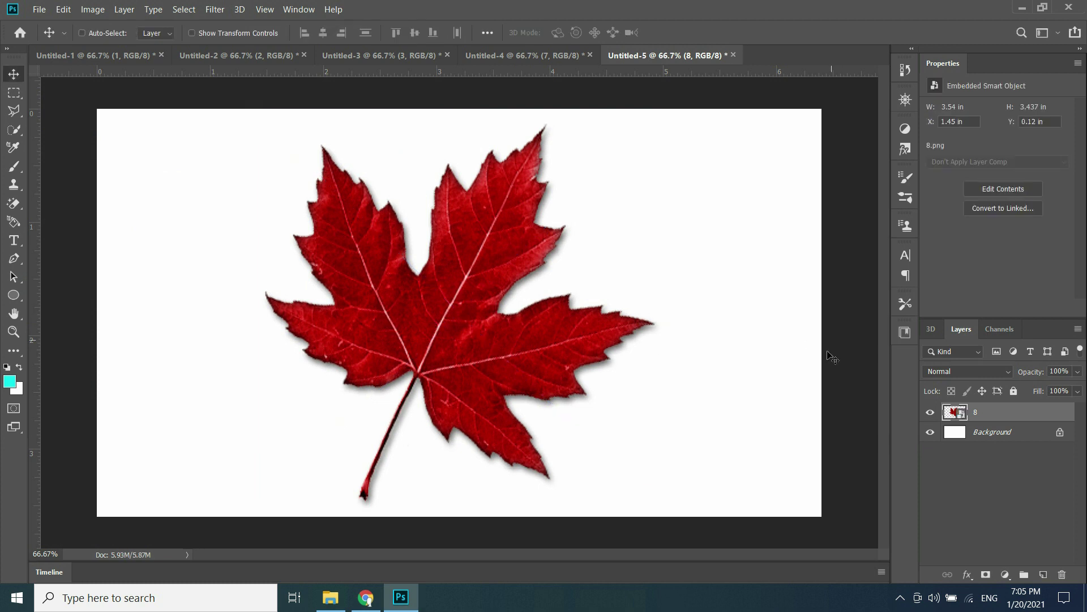
# Step: Hide the white Background layer and rasterize leaf layer 8
pyautogui.click(931, 432)
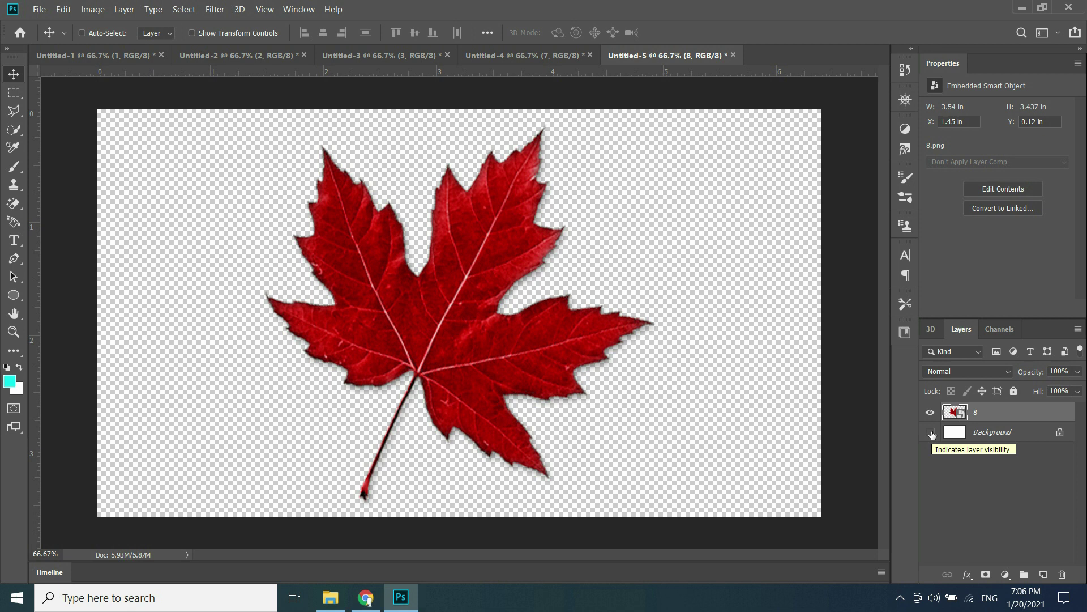
pyautogui.rightClick(1018, 414)
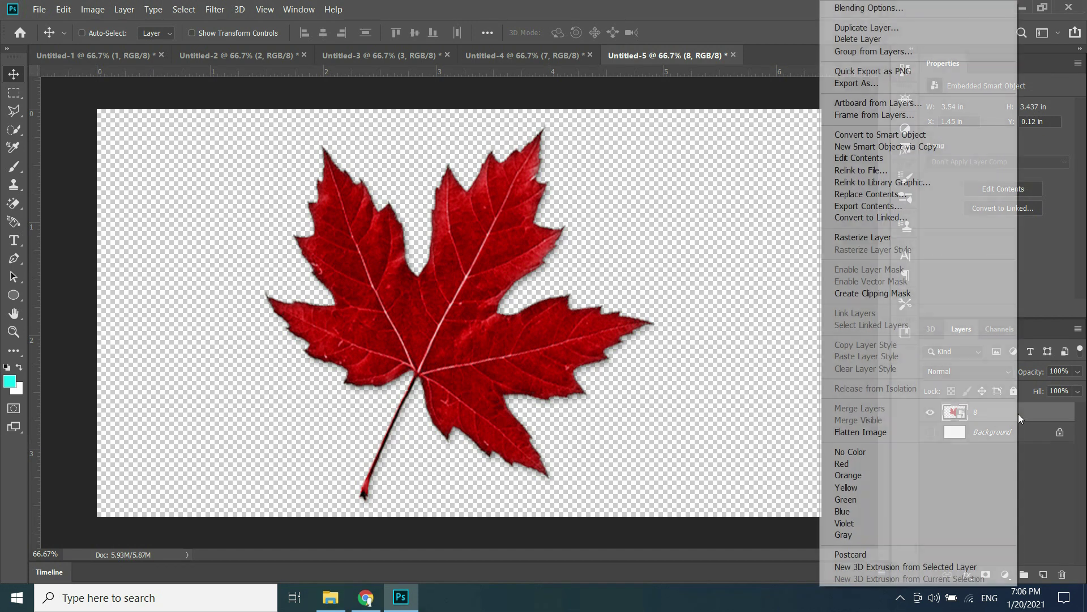
pyautogui.click(841, 239)
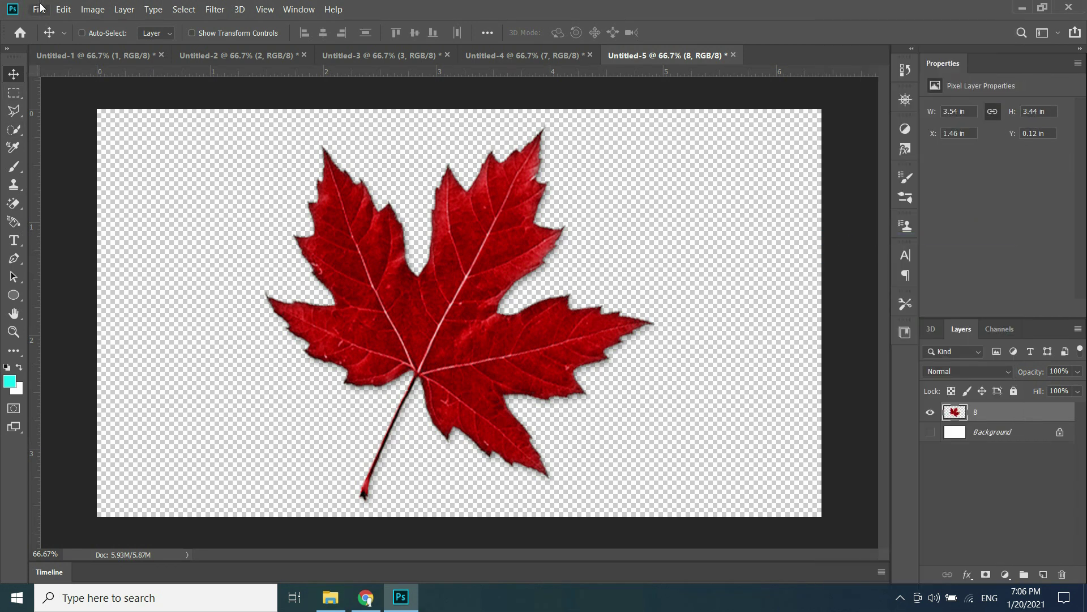
pyautogui.click(61, 10)
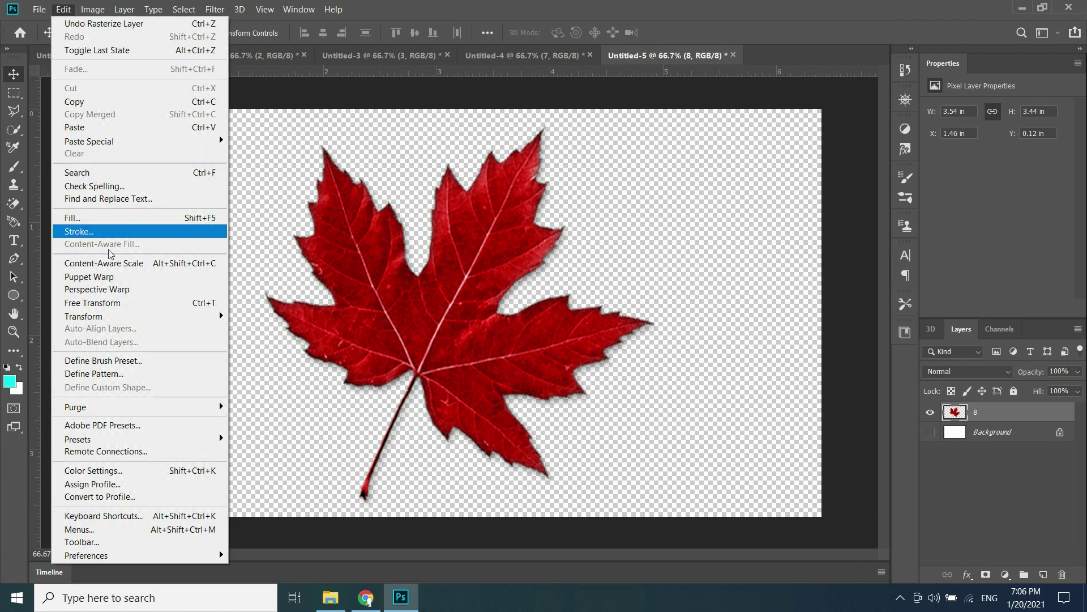
# Step: Free-transform the leaf to about 0.34 × 0.33 in and move it to the canvas centre
pyautogui.click(116, 302)
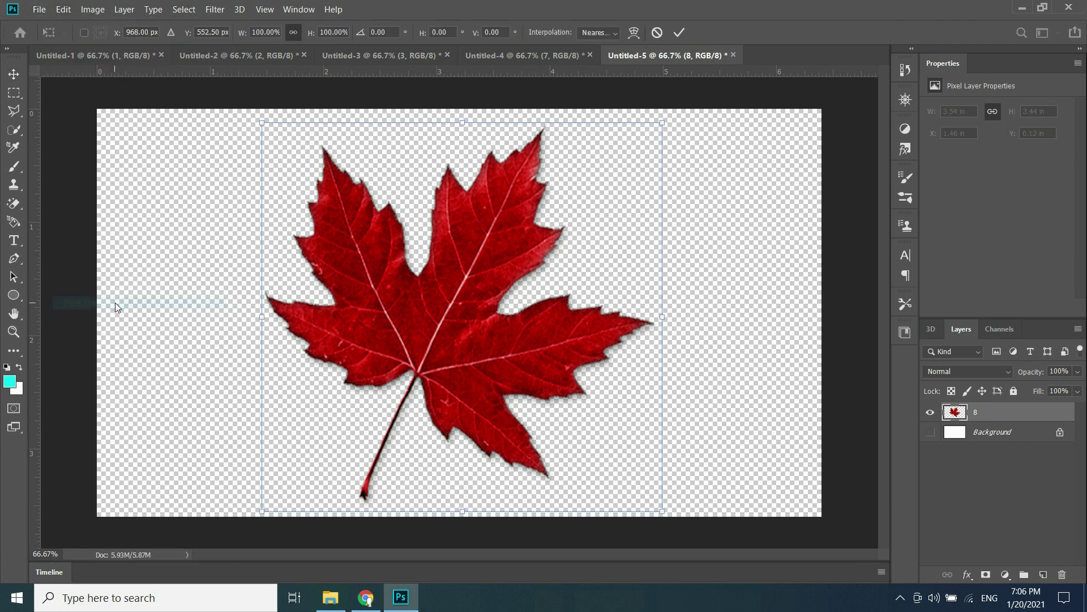
pyautogui.moveTo(263, 122); pyautogui.dragTo(627, 472)
pyautogui.press('Return')
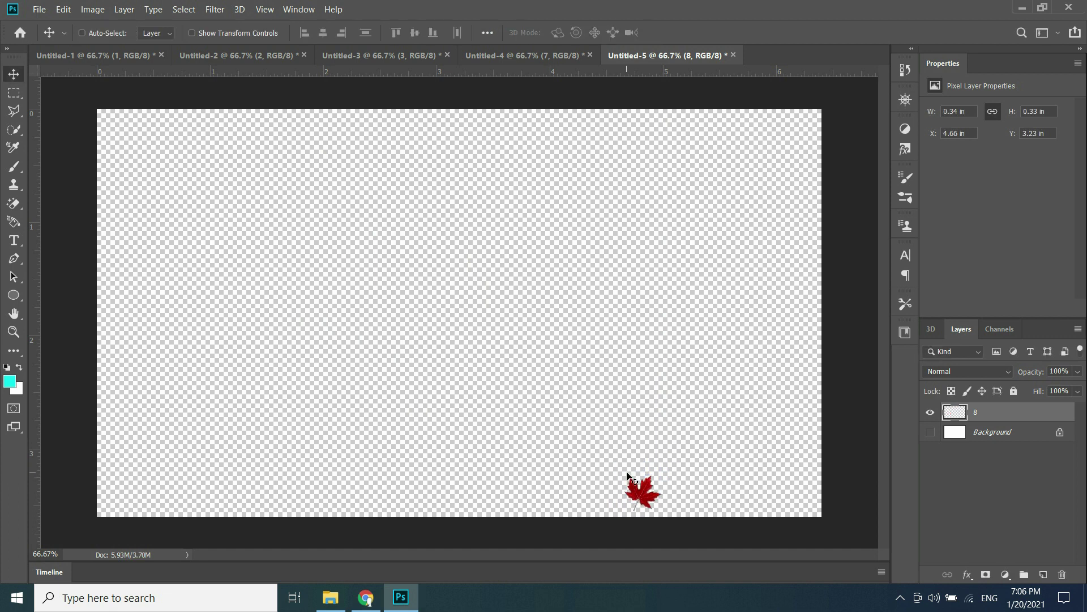
pyautogui.moveTo(644, 498); pyautogui.dragTo(441, 322)
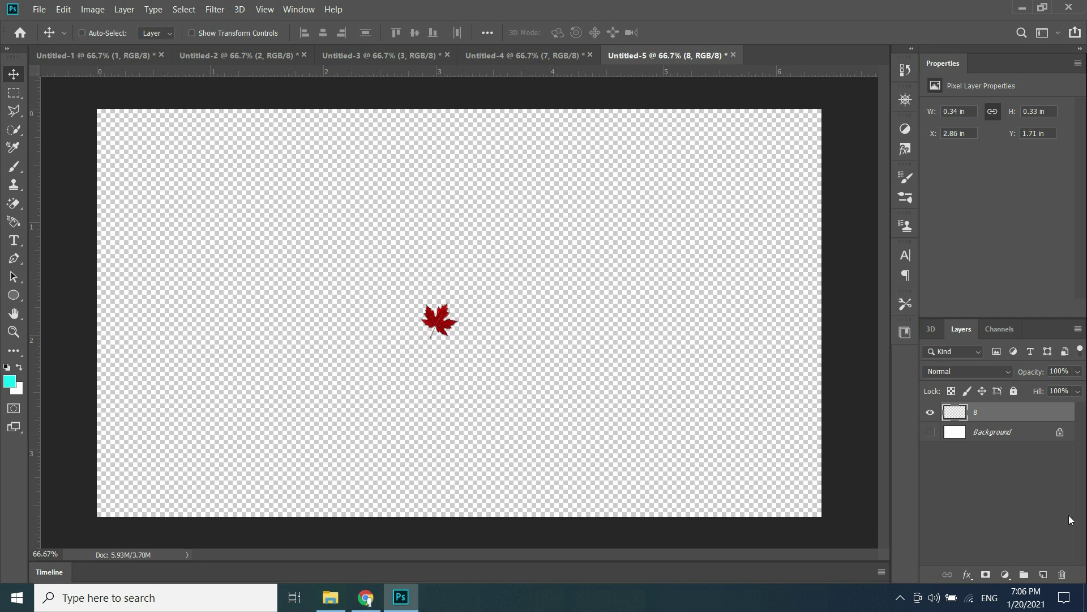
# Step: Delete the Background layer
pyautogui.click(1008, 434)
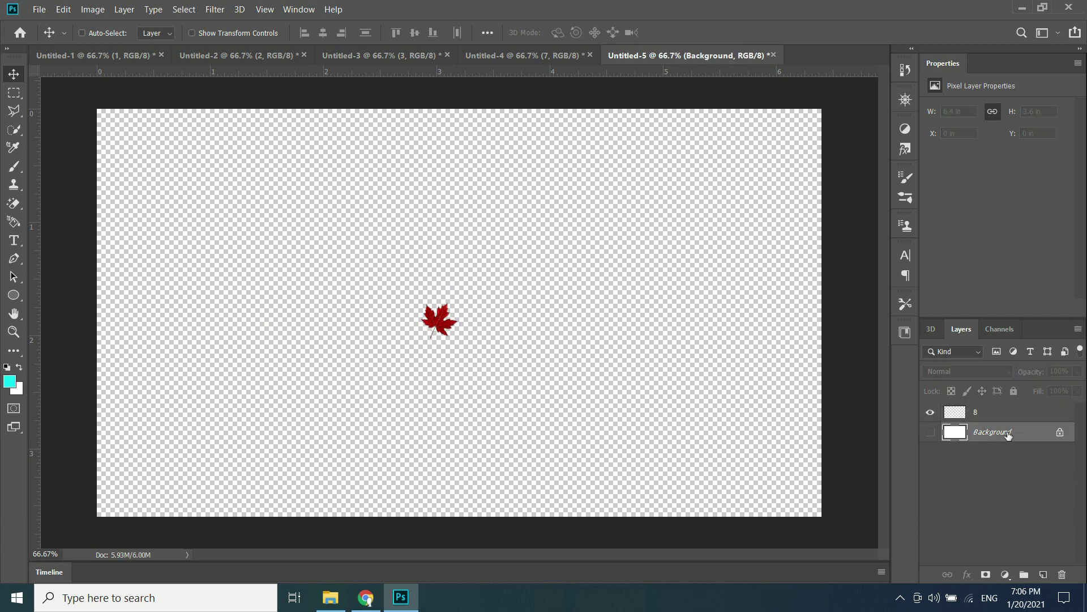
pyautogui.press('Delete')
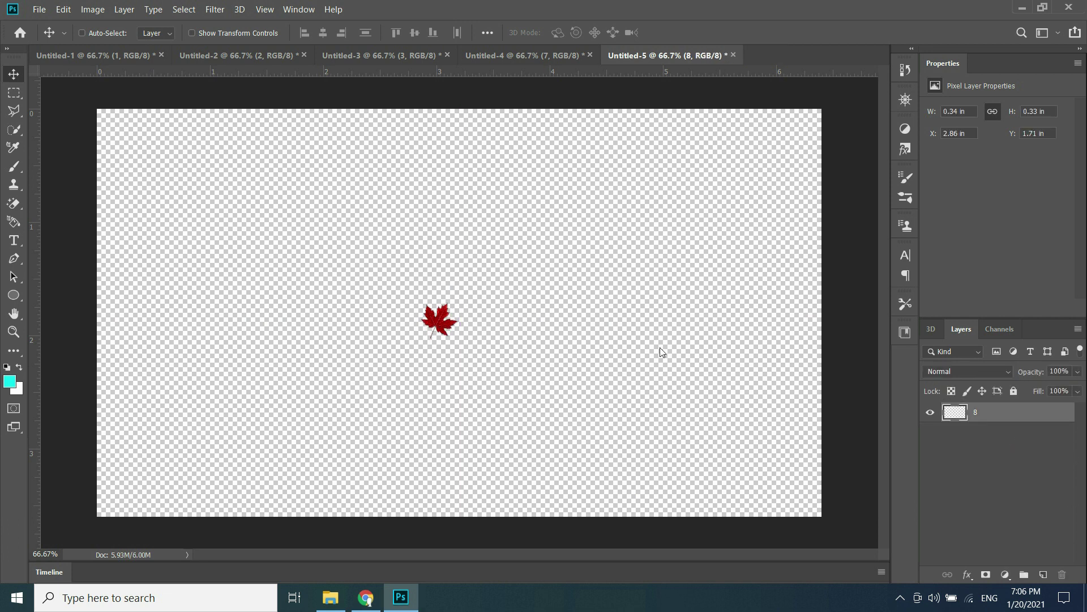
pyautogui.click(39, 9)
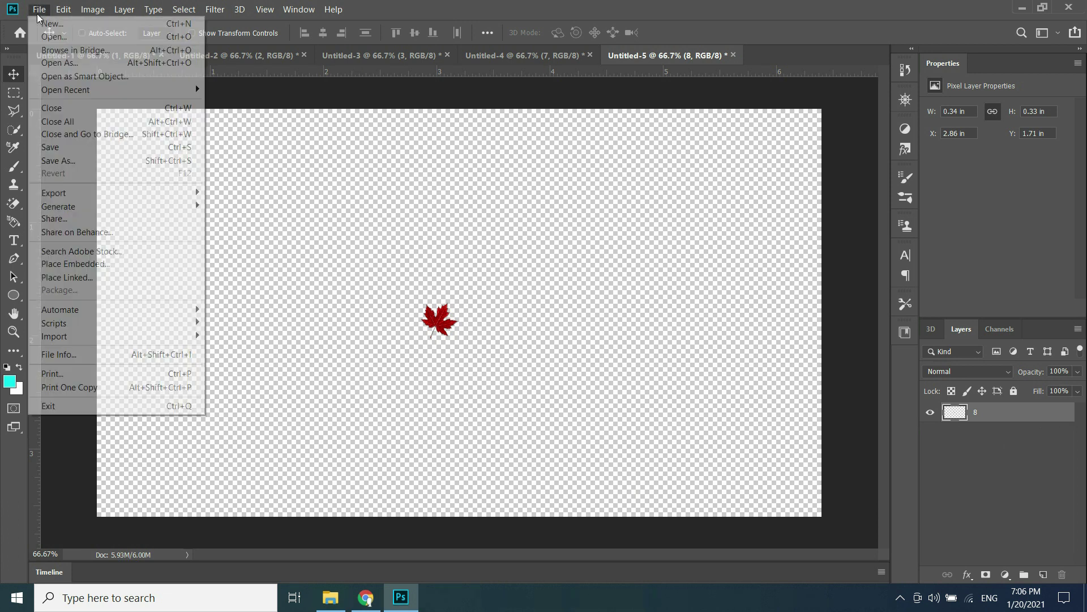
# Step: Save a PNG copy named 'PNG 5' in New Particals, accepting the default PNG options
pyautogui.click(58, 161)
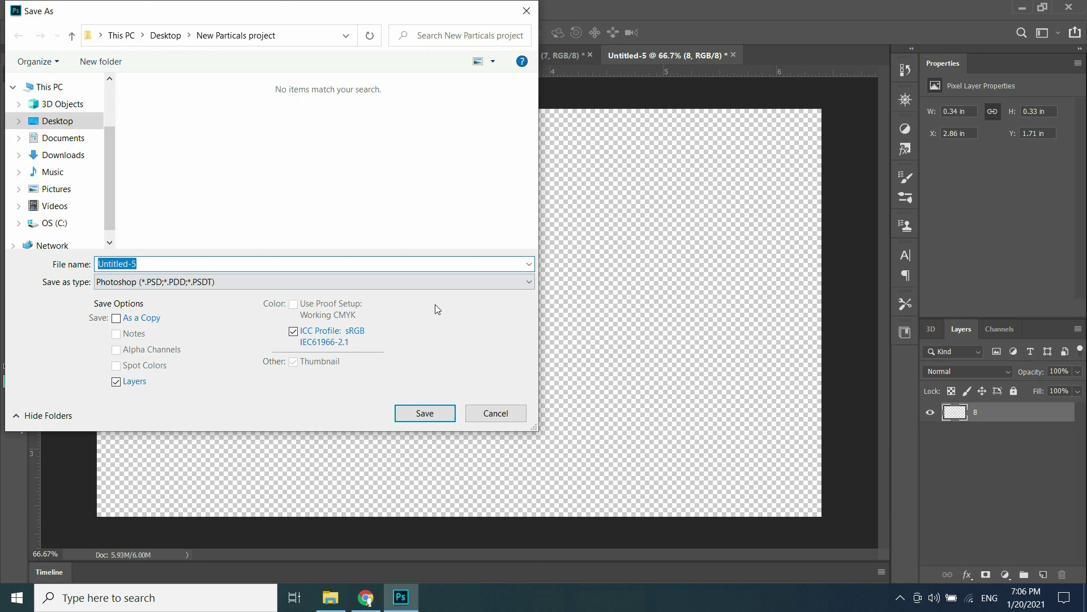
pyautogui.click(528, 282)
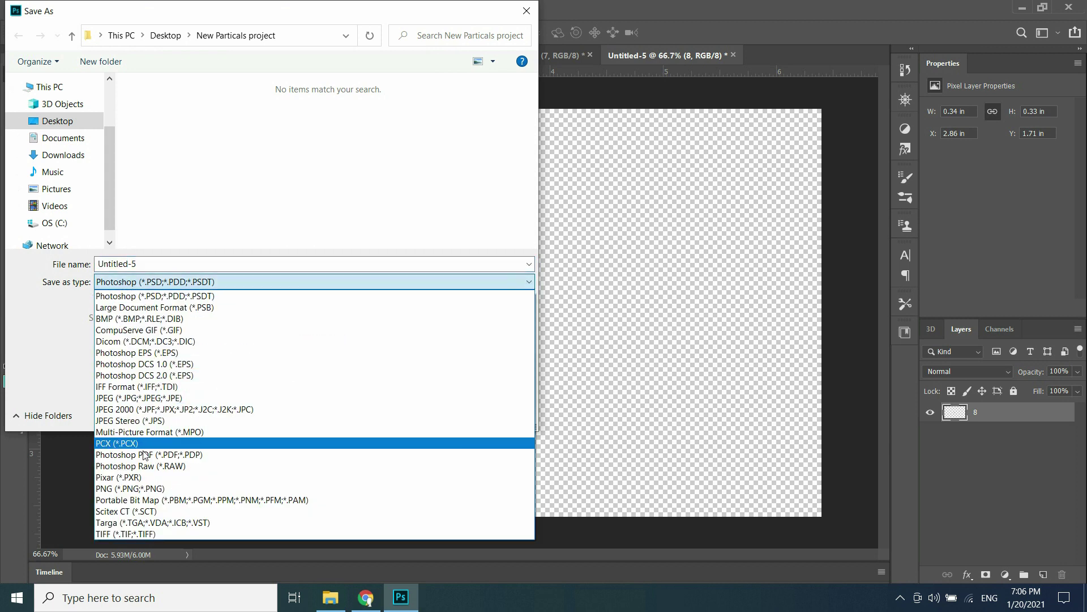
pyautogui.click(131, 489)
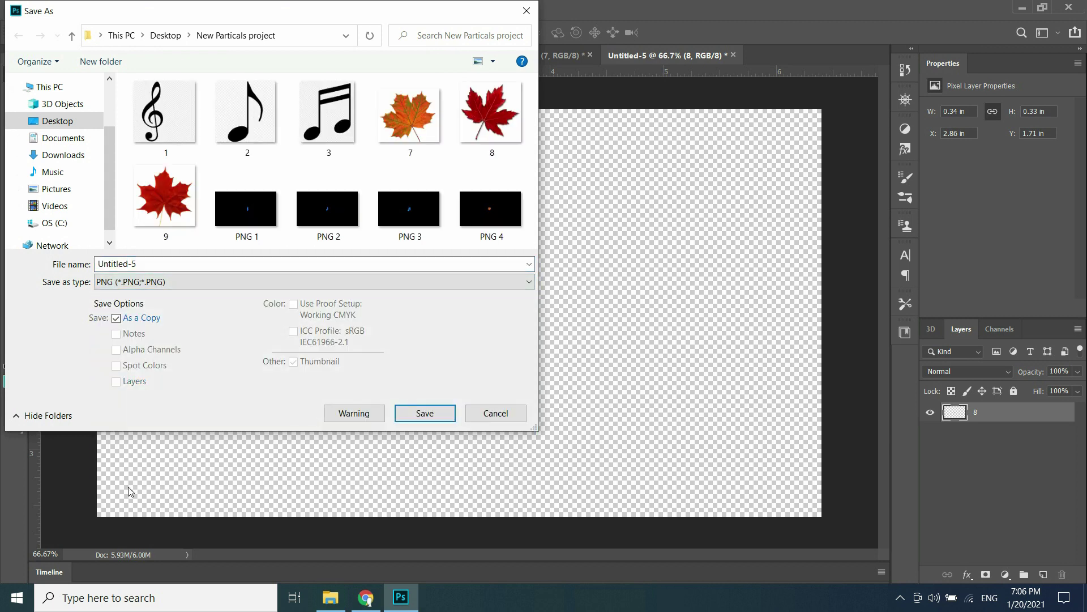
pyautogui.click(490, 209)
pyautogui.click(120, 264)
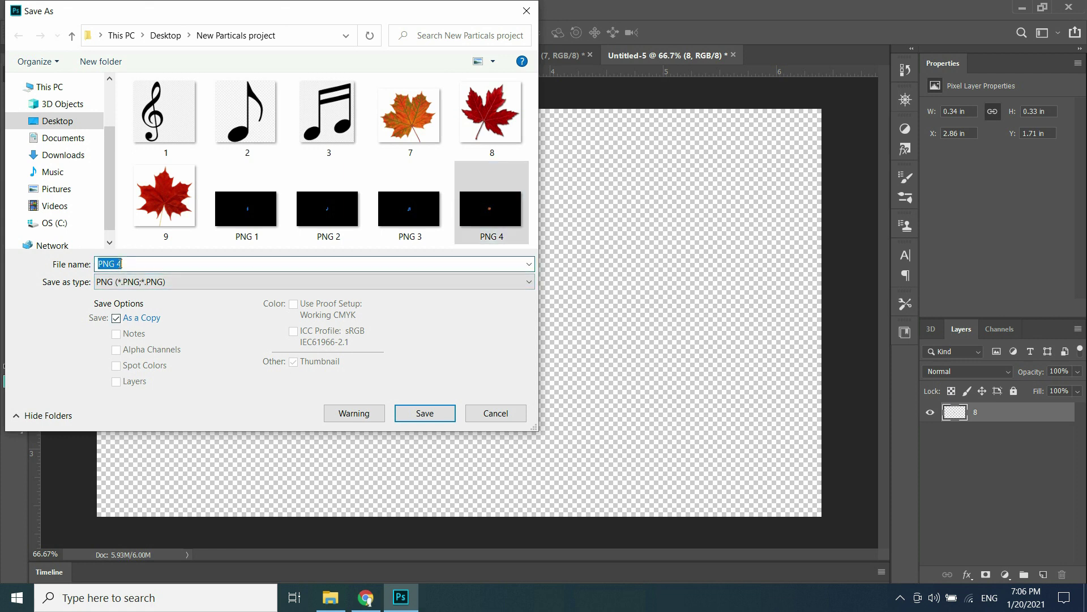
pyautogui.click(123, 264)
pyautogui.write('5')
pyautogui.click(411, 414)
pyautogui.click(619, 175)
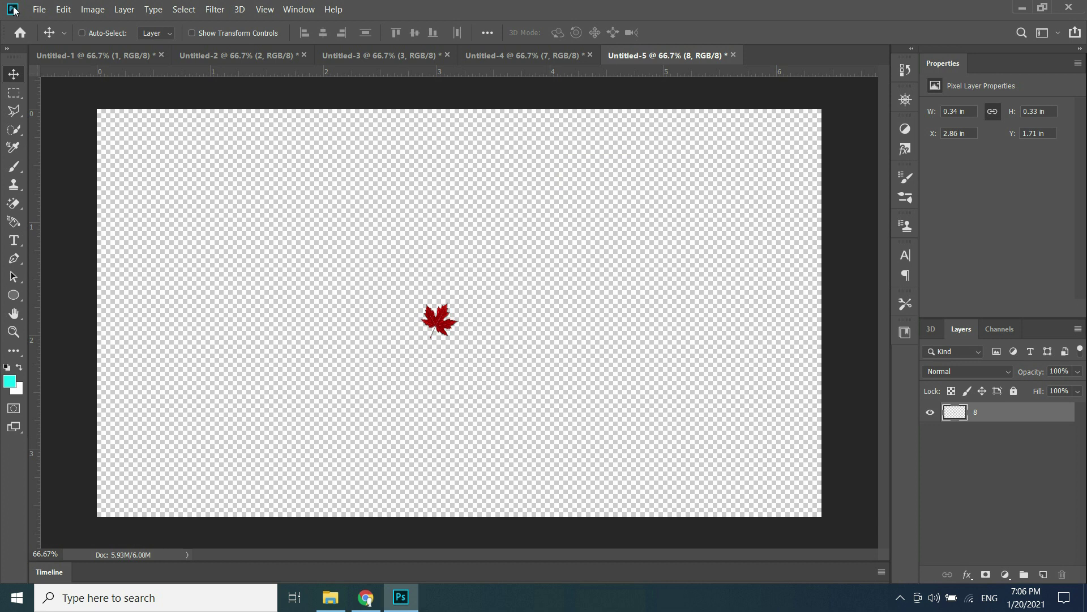
pyautogui.click(39, 9)
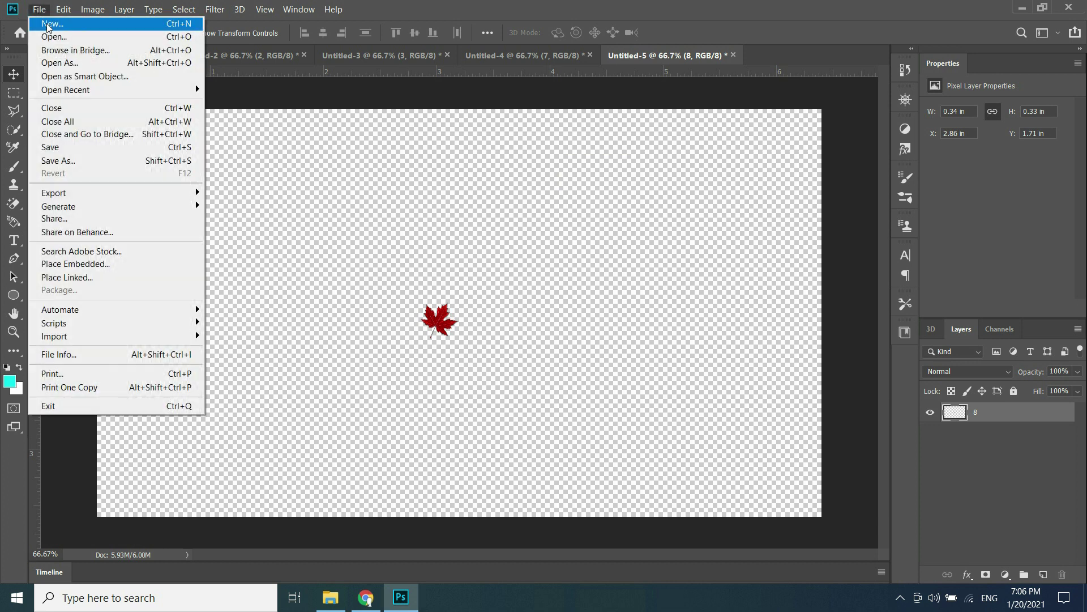
# Step: Create another document from the 1920x1080 custom preset
pyautogui.click(48, 24)
pyautogui.click(364, 391)
pyautogui.click(822, 518)
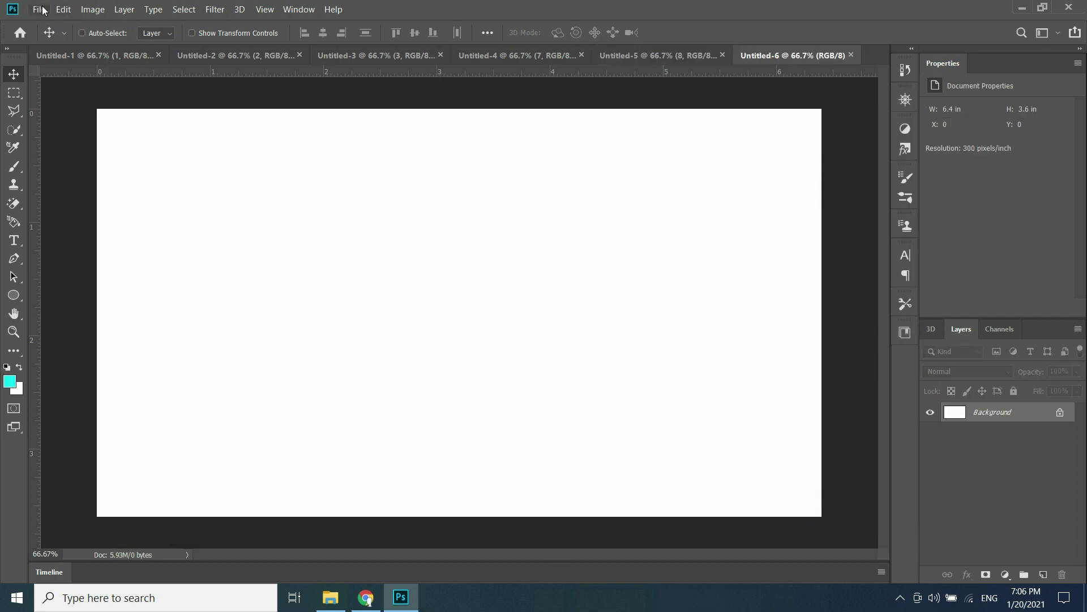
# Step: Place maple leaf image 9 as an embedded image and hide the white Background layer
pyautogui.click(39, 10)
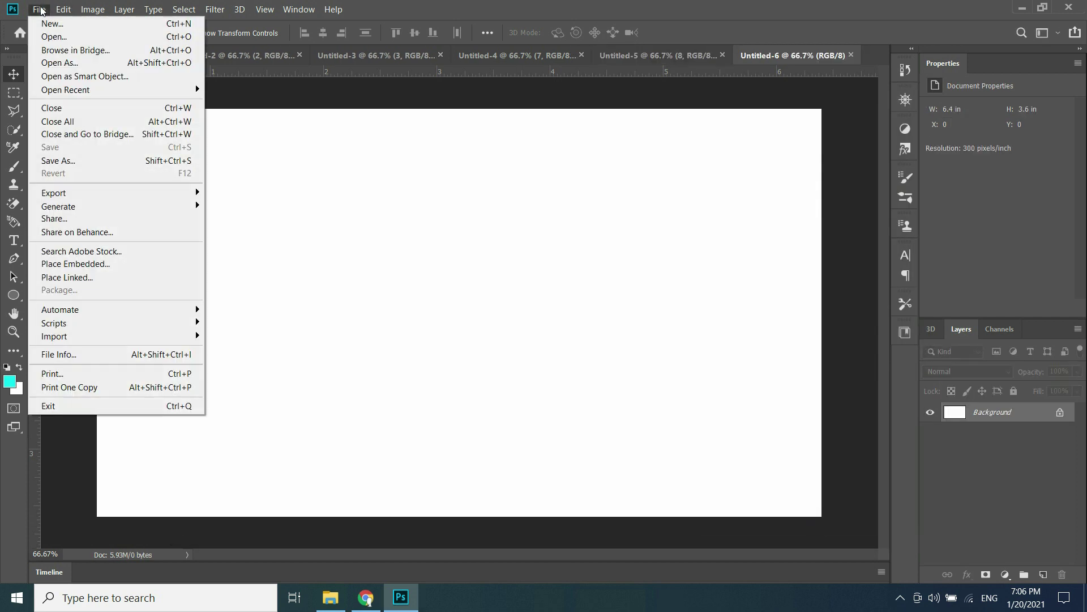
pyautogui.click(64, 264)
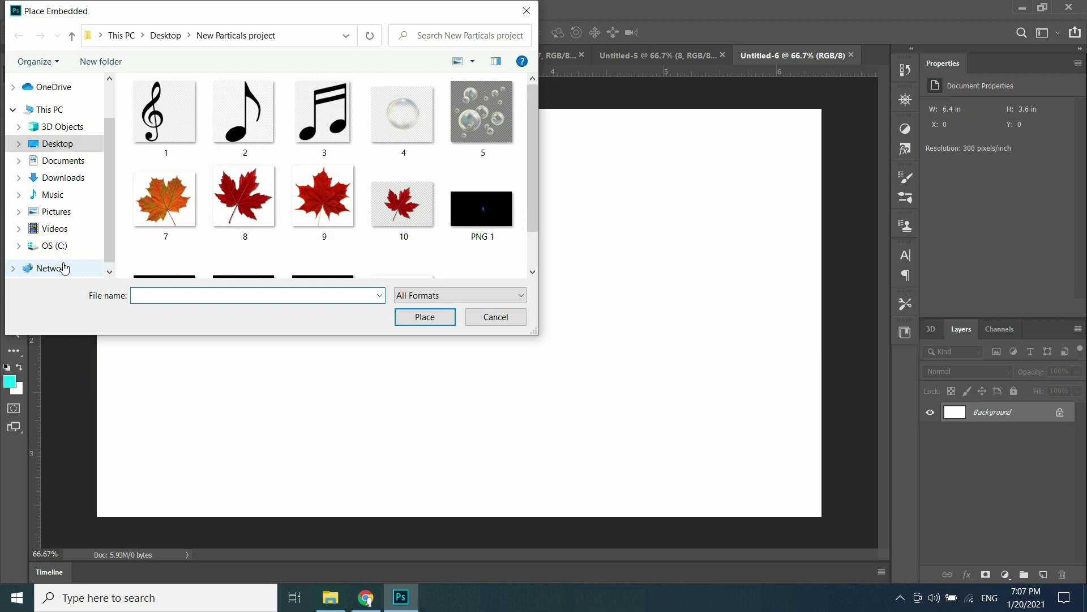
pyautogui.click(320, 211)
pyautogui.click(424, 317)
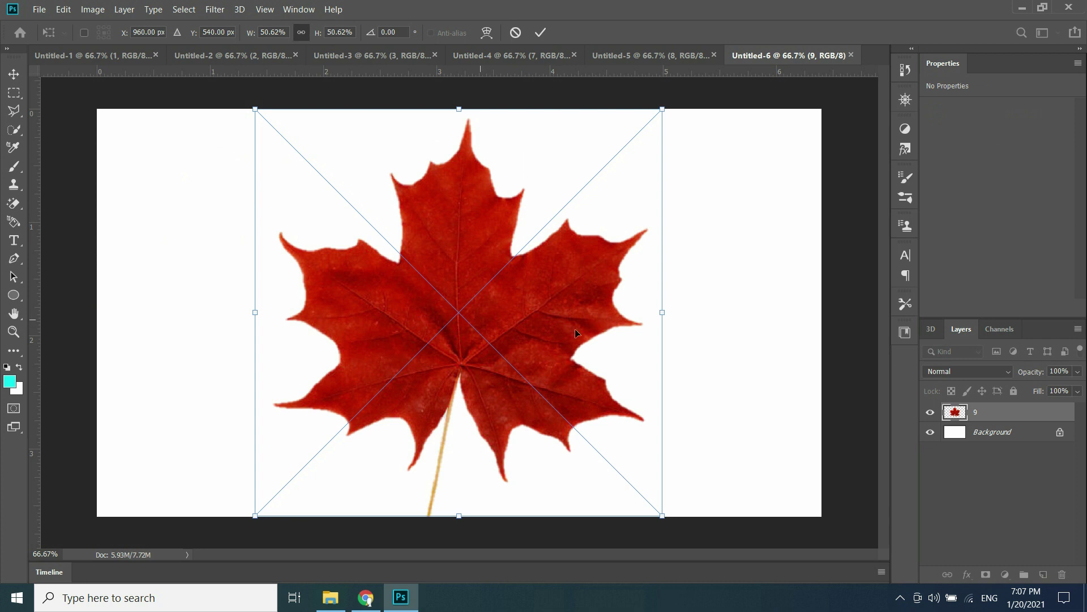
pyautogui.press('Return')
pyautogui.click(930, 433)
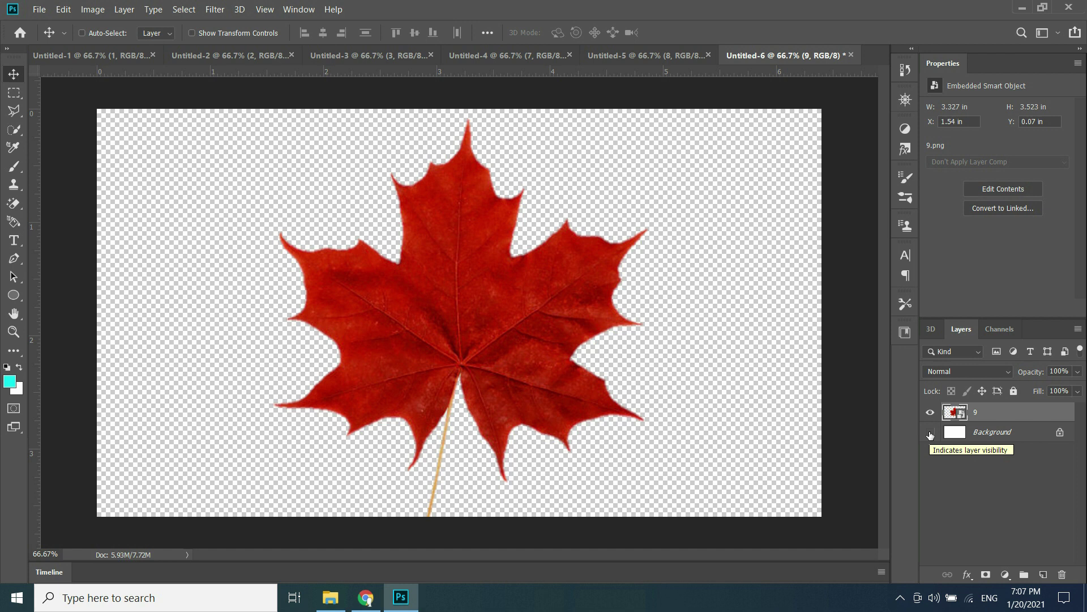
# Step: Rasterize leaf layer 9 and delete the white Background layer
pyautogui.rightClick(1008, 407)
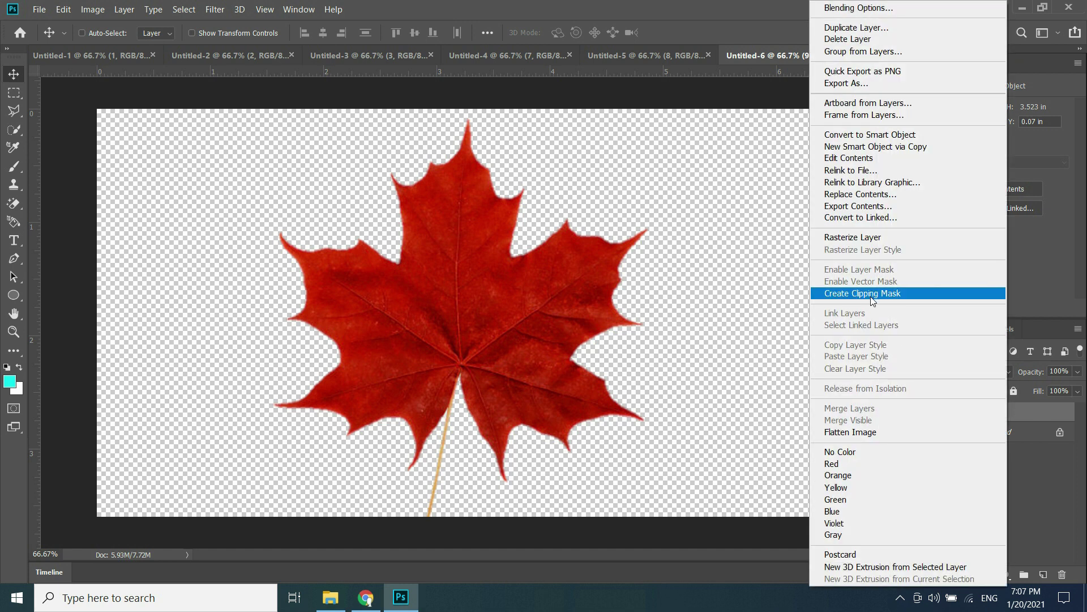
pyautogui.click(845, 240)
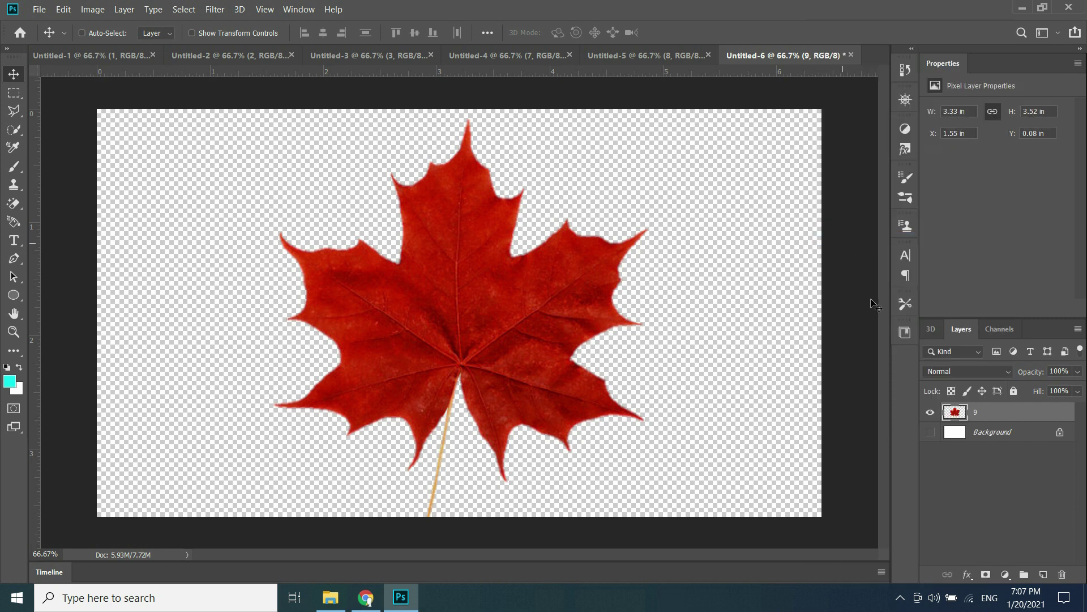
pyautogui.click(1033, 437)
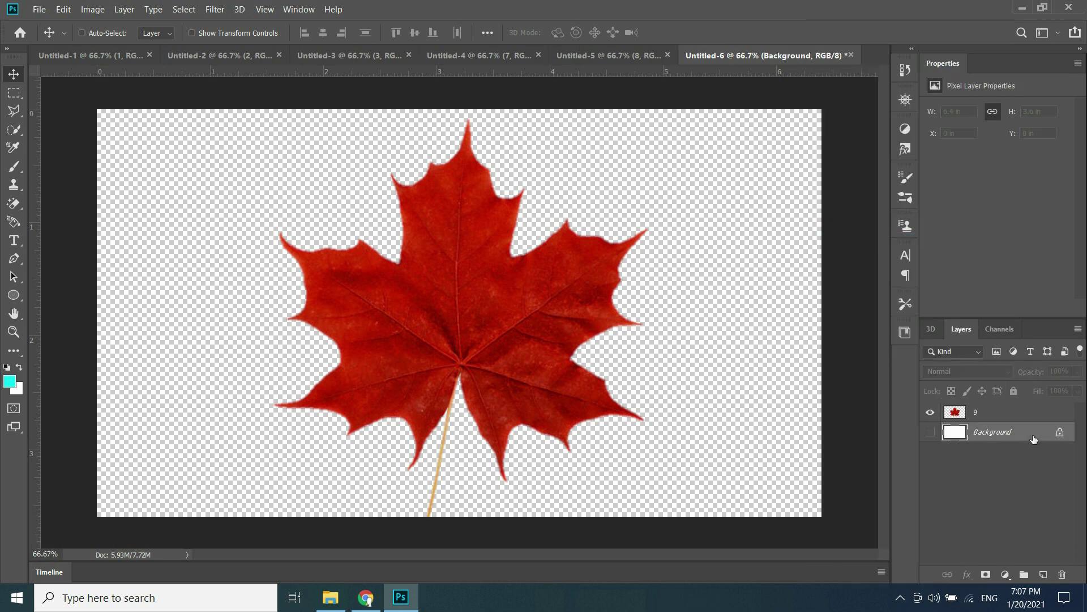
pyautogui.press('Delete')
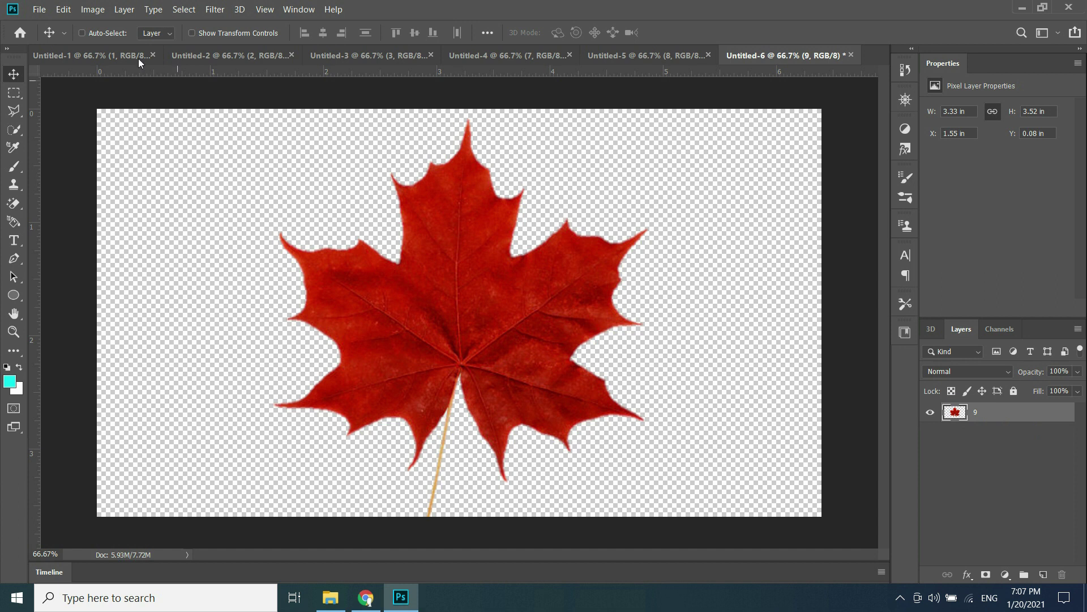
pyautogui.click(63, 9)
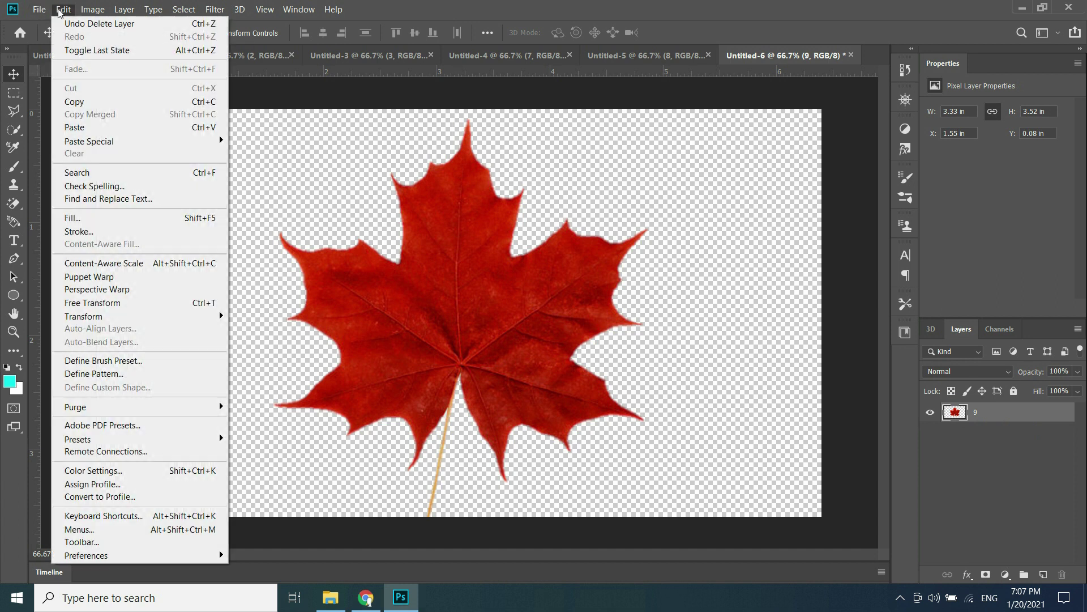
# Step: Free-transform leaf 9 down to about 0.36 × 0.38 in and centre it on the canvas
pyautogui.click(122, 302)
pyautogui.moveTo(272, 116); pyautogui.dragTo(612, 472)
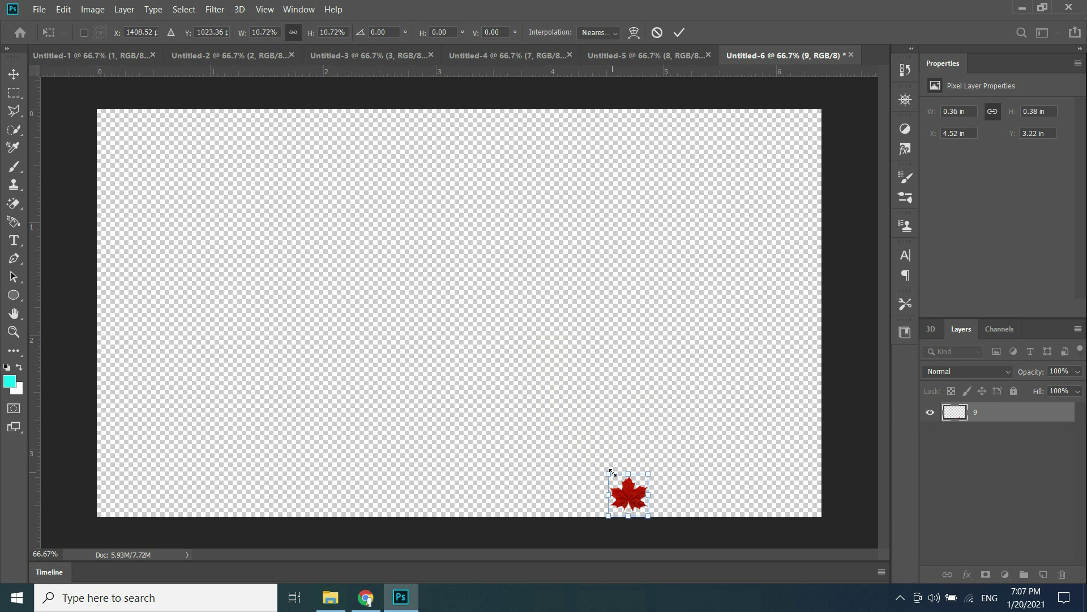
pyautogui.press('Return')
pyautogui.moveTo(627, 496); pyautogui.dragTo(438, 313)
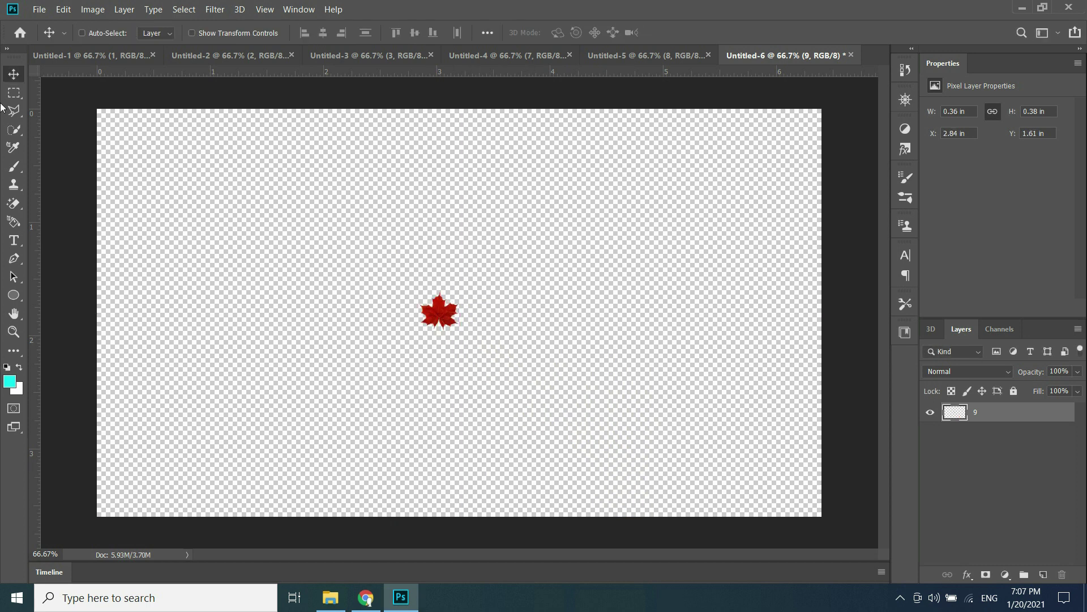
pyautogui.click(32, 10)
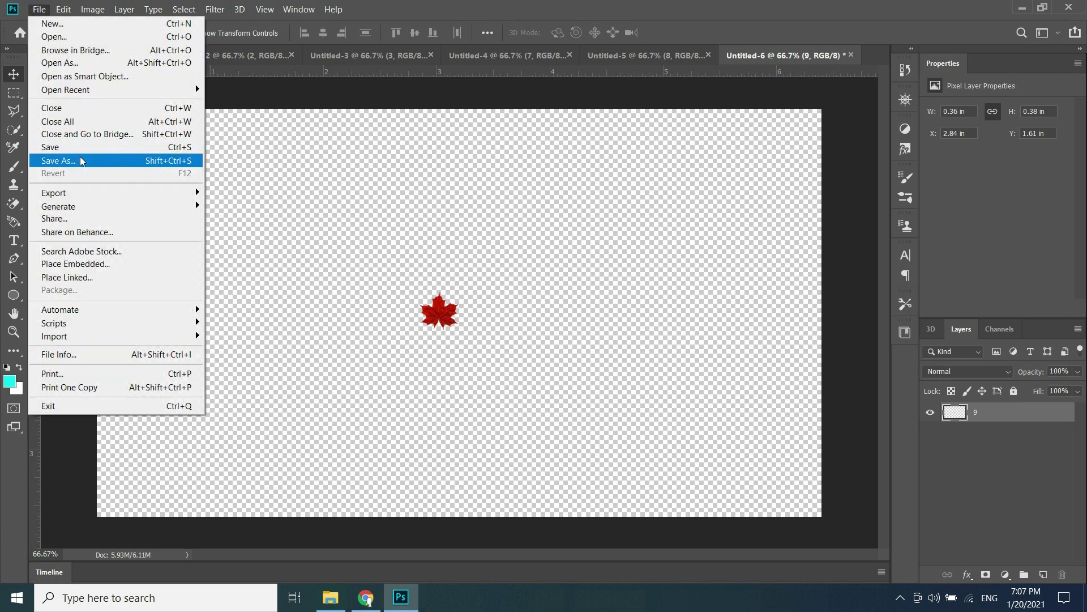
# Step: Save leaf 9 as a PNG copy named 'PNG 6' in New Particals, accepting PNG options
pyautogui.click(79, 159)
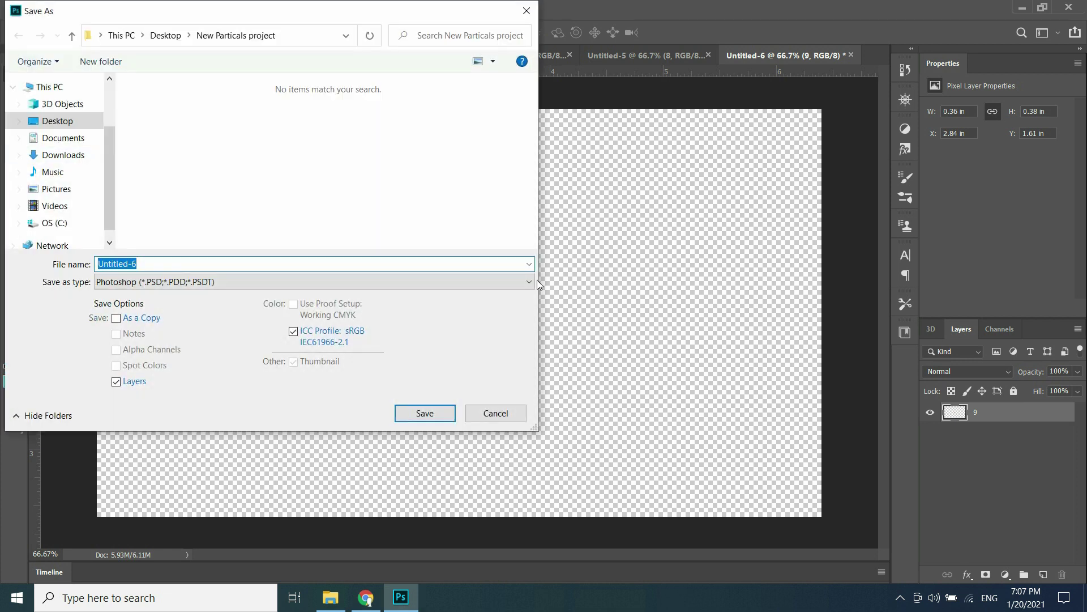
pyautogui.click(532, 282)
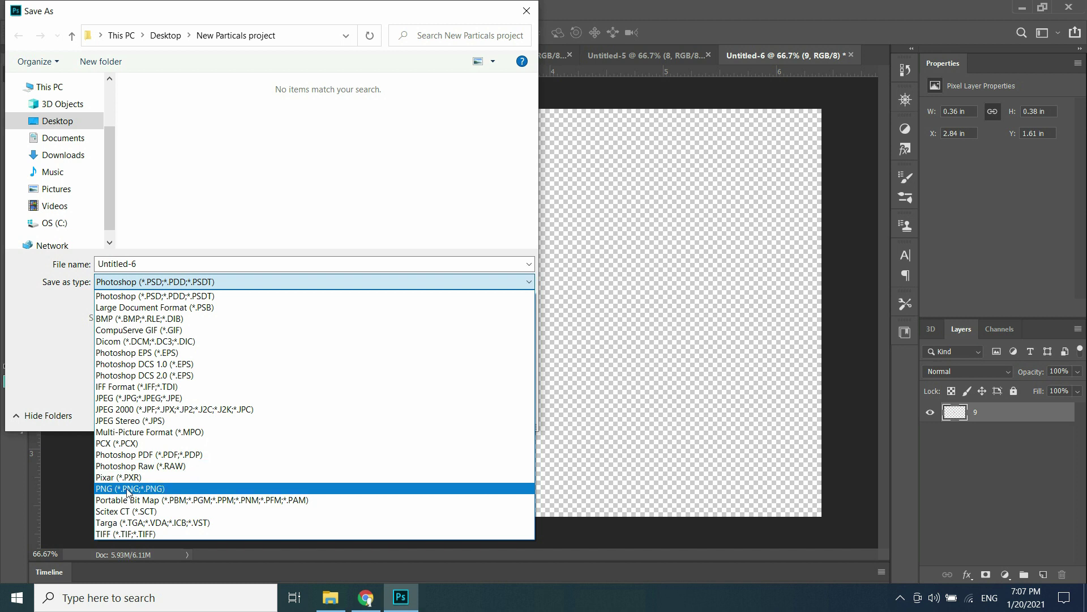
pyautogui.click(128, 491)
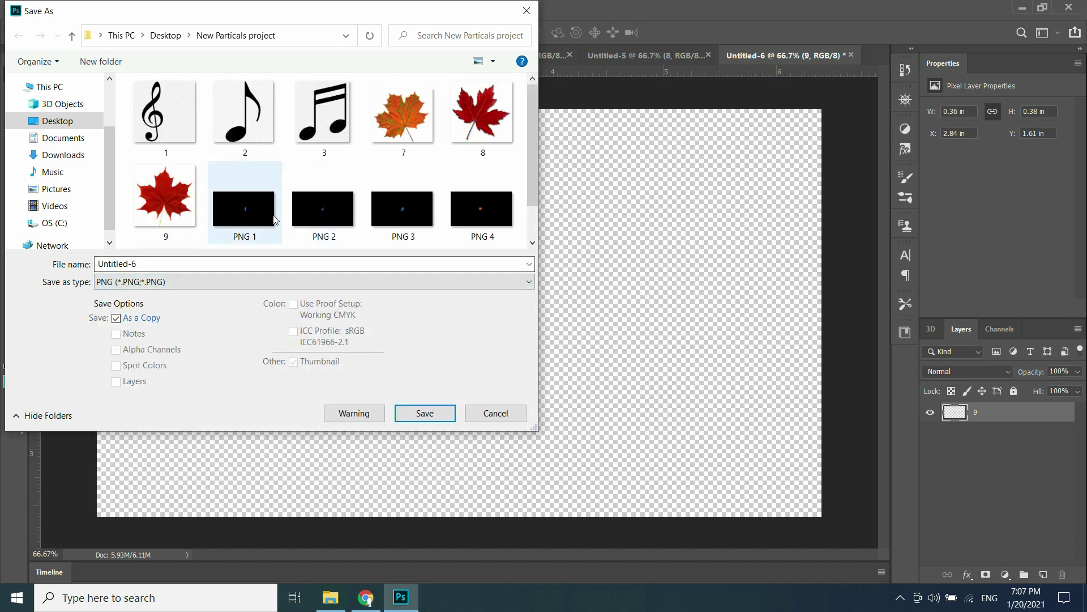
pyautogui.click(480, 224)
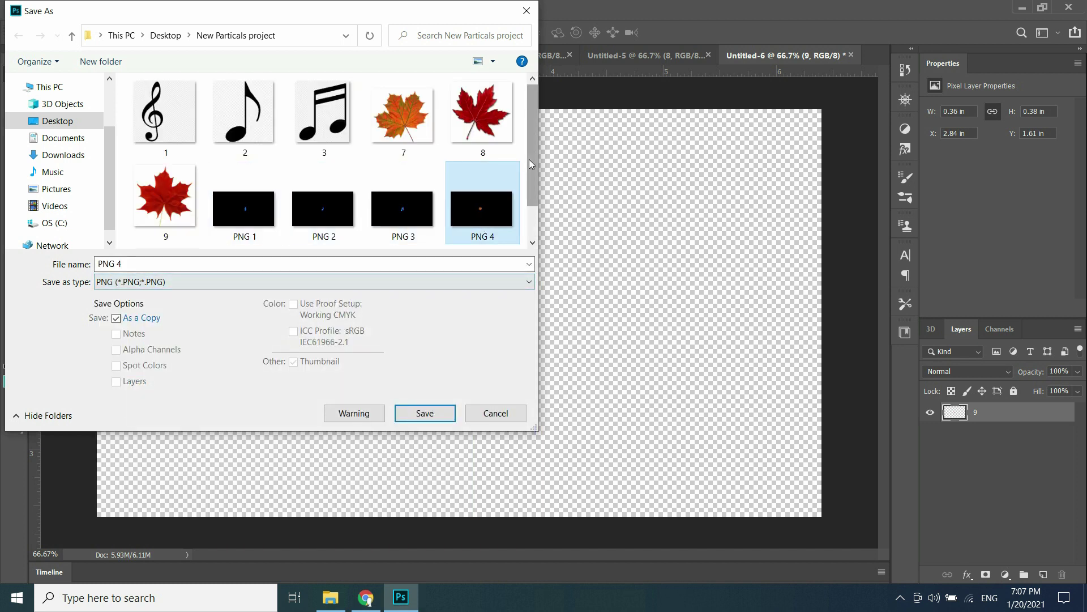
pyautogui.scroll(-1, 532, 157)
pyautogui.click(125, 262)
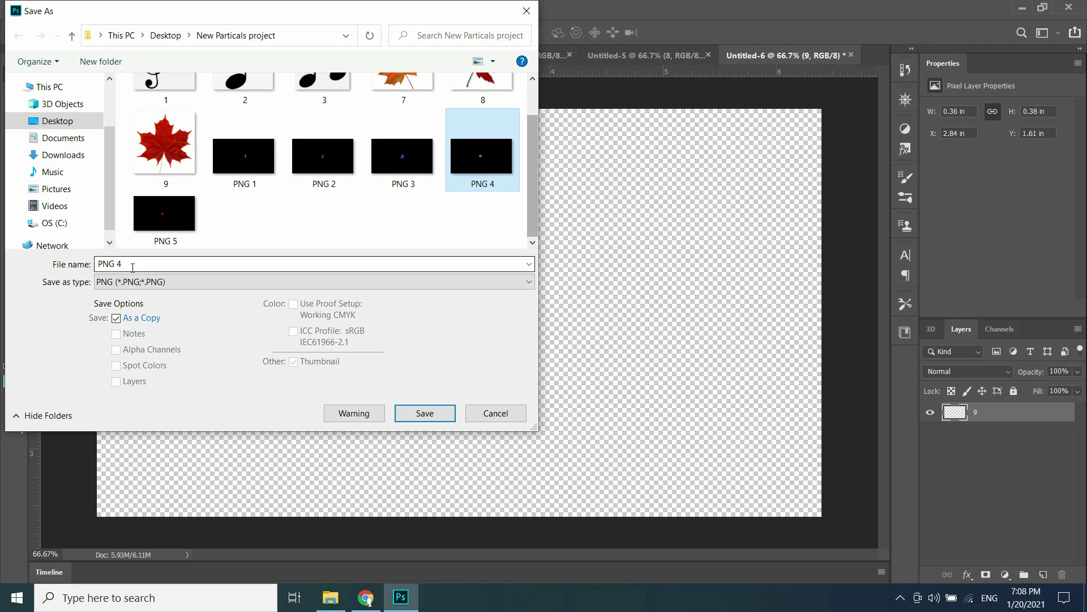
pyautogui.doubleClick(124, 262)
pyautogui.doubleClick(120, 262)
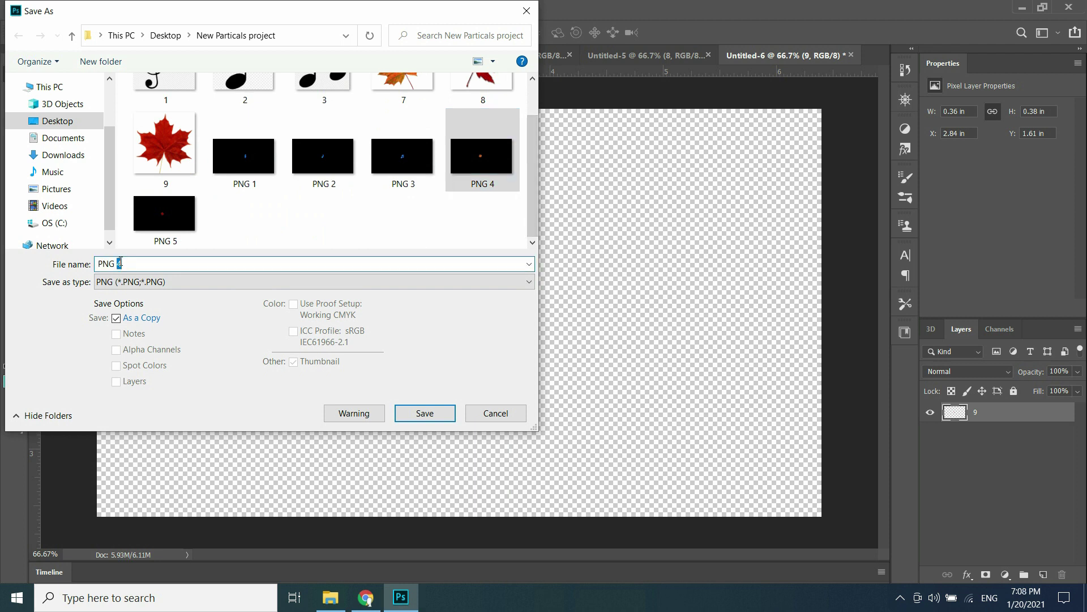
pyautogui.write('6')
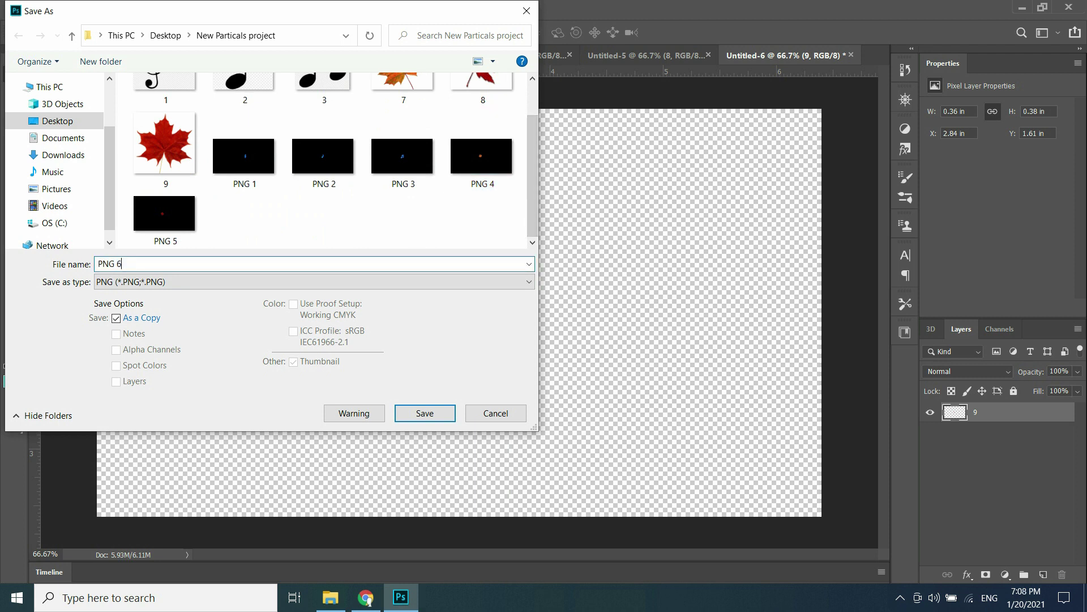
pyautogui.click(420, 414)
pyautogui.click(600, 176)
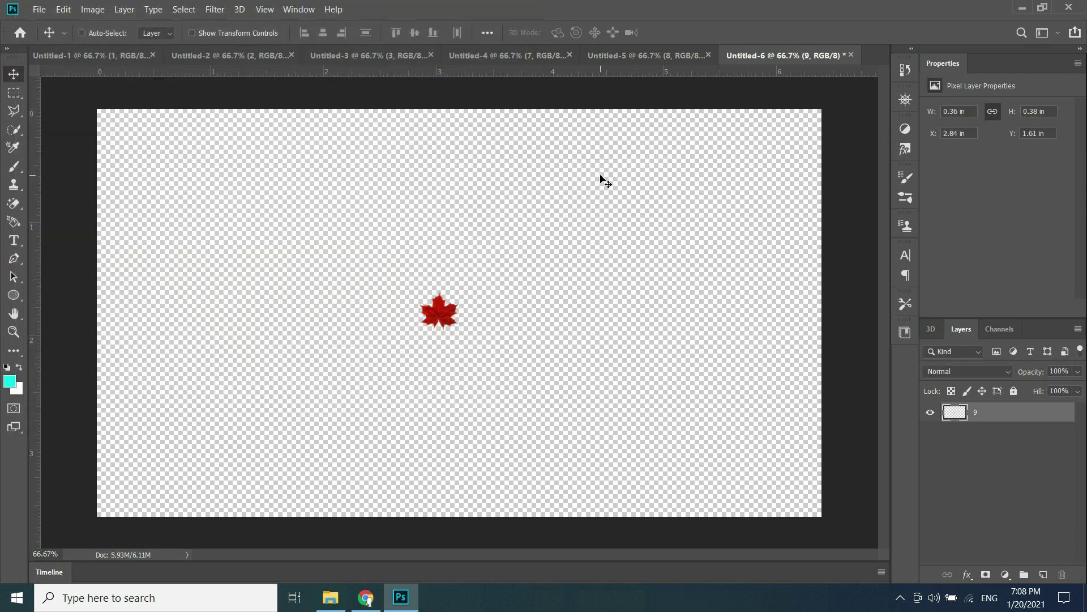
pyautogui.click(40, 10)
# Step: Create blank document Untitled-7 from the 1920×1080, 300 ppi preset and start Place Embedded
pyautogui.click(45, 24)
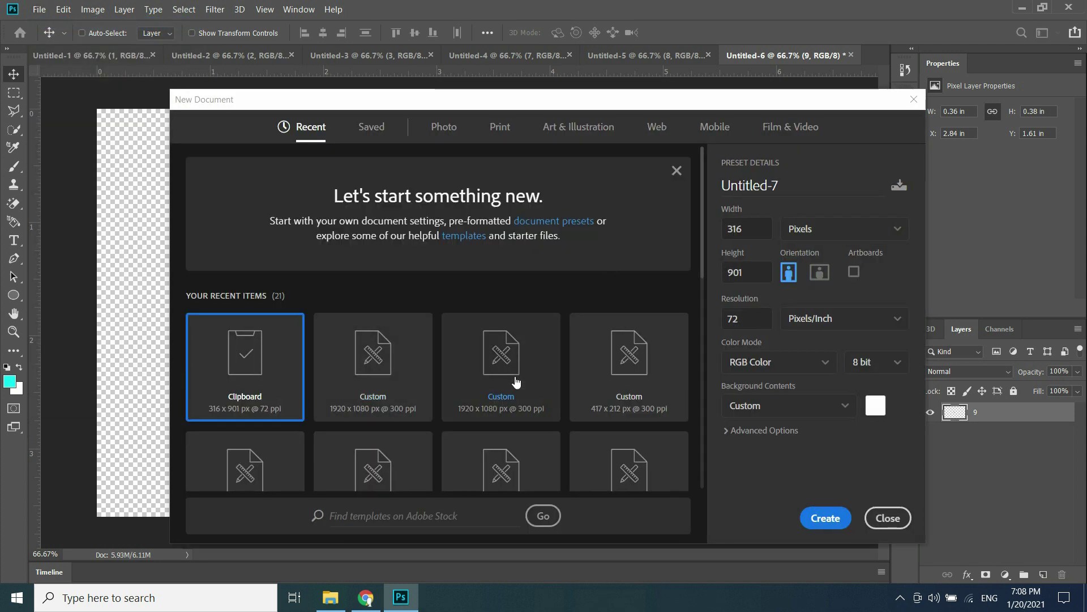
pyautogui.click(407, 371)
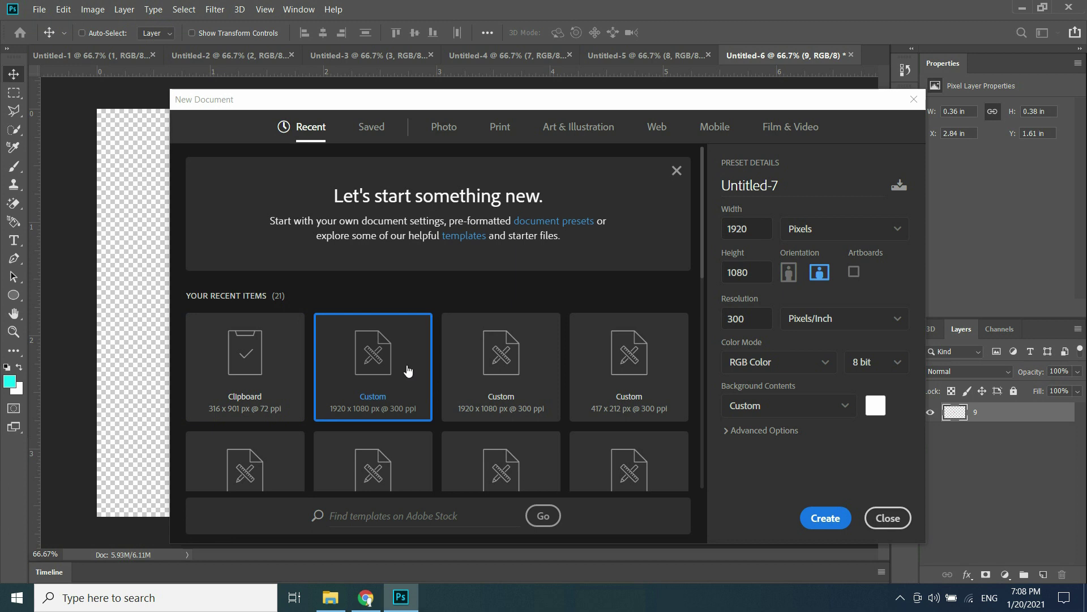
pyautogui.click(825, 518)
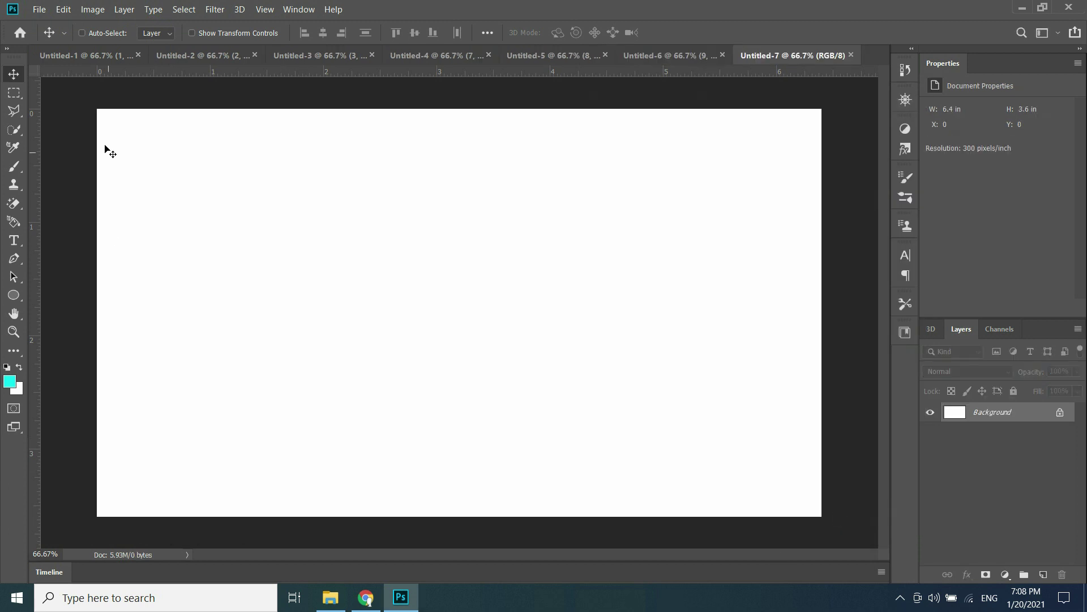
pyautogui.click(40, 10)
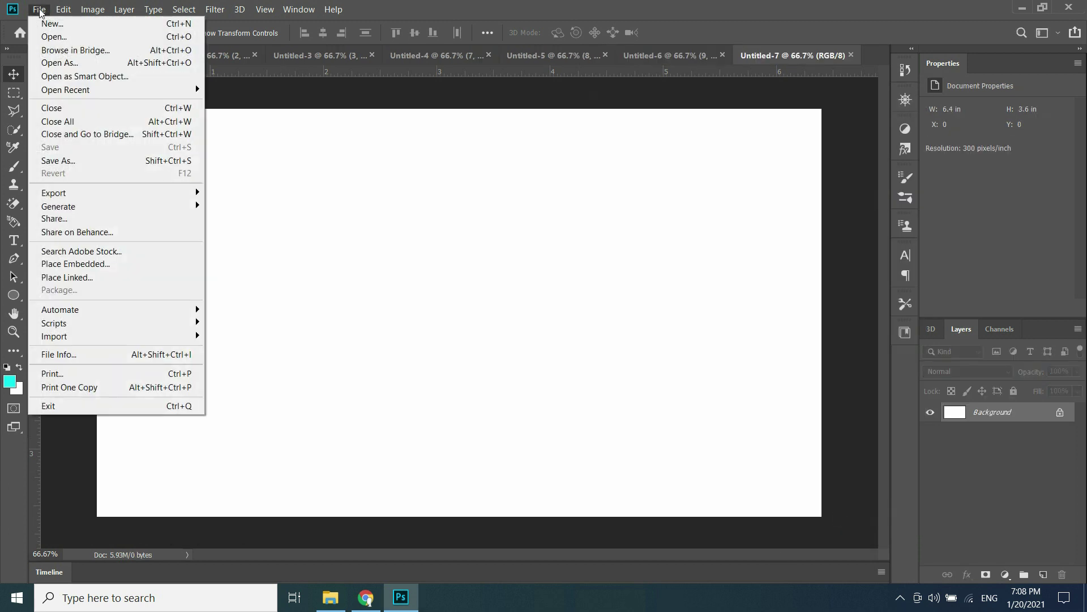
pyautogui.click(72, 264)
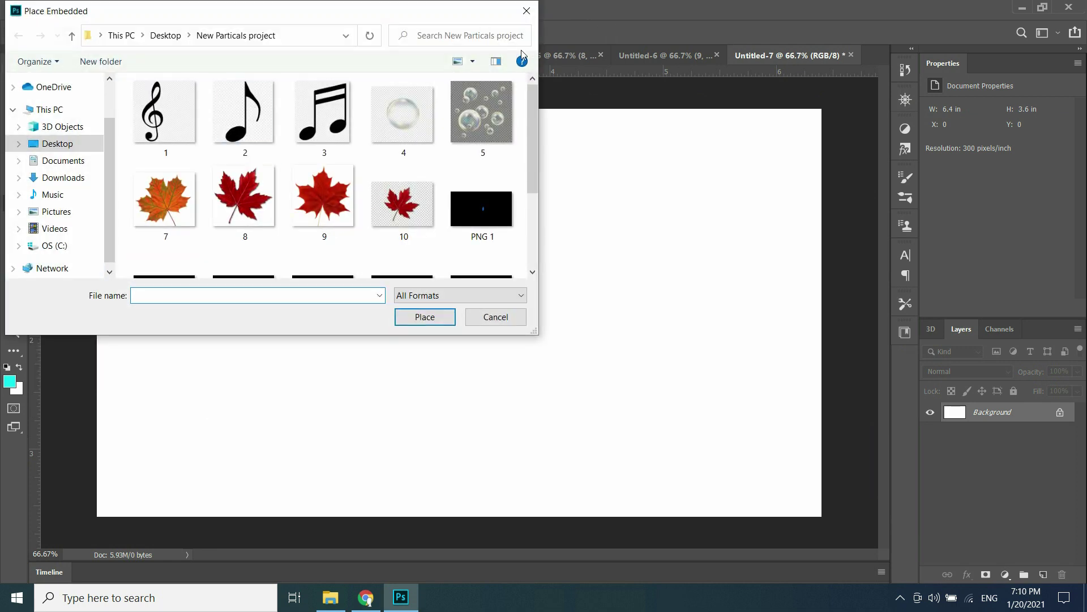
# Step: Embed the unnamed bubbles image into Untitled-7
pyautogui.moveTo(536, 118); pyautogui.dragTo(543, 208)
pyautogui.click(159, 224)
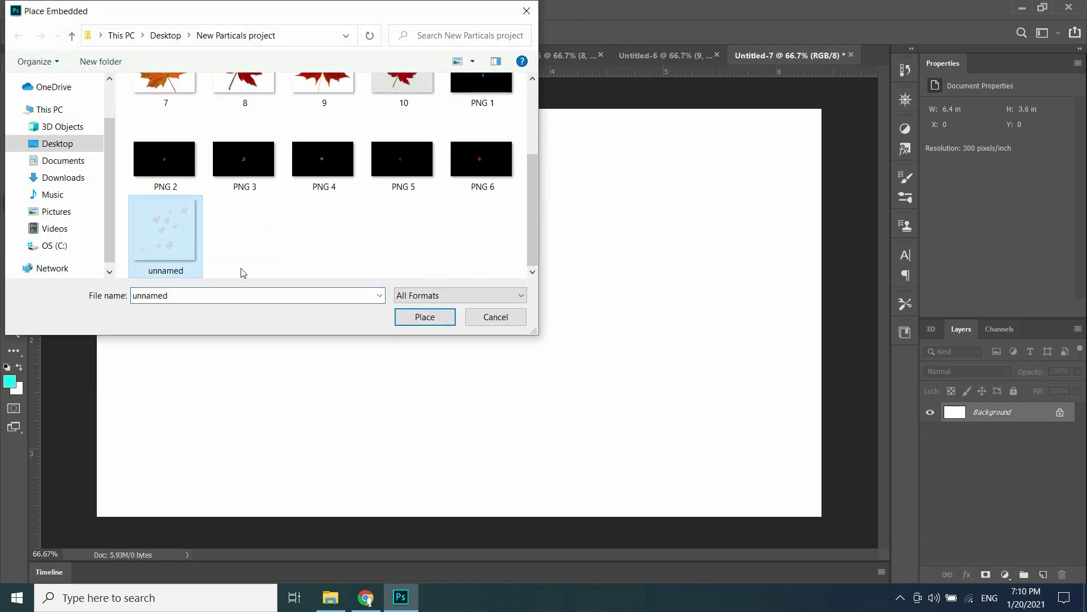
pyautogui.click(419, 316)
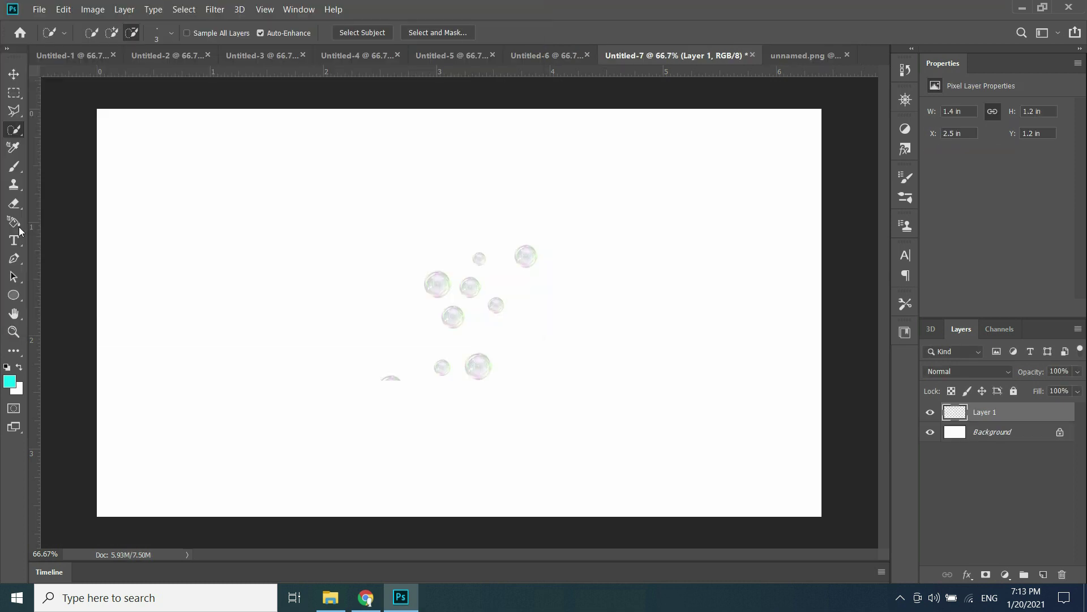
# Step: Erase the upper-right, small lower and lower-left bubbles, then hide the white Background
pyautogui.click(14, 203)
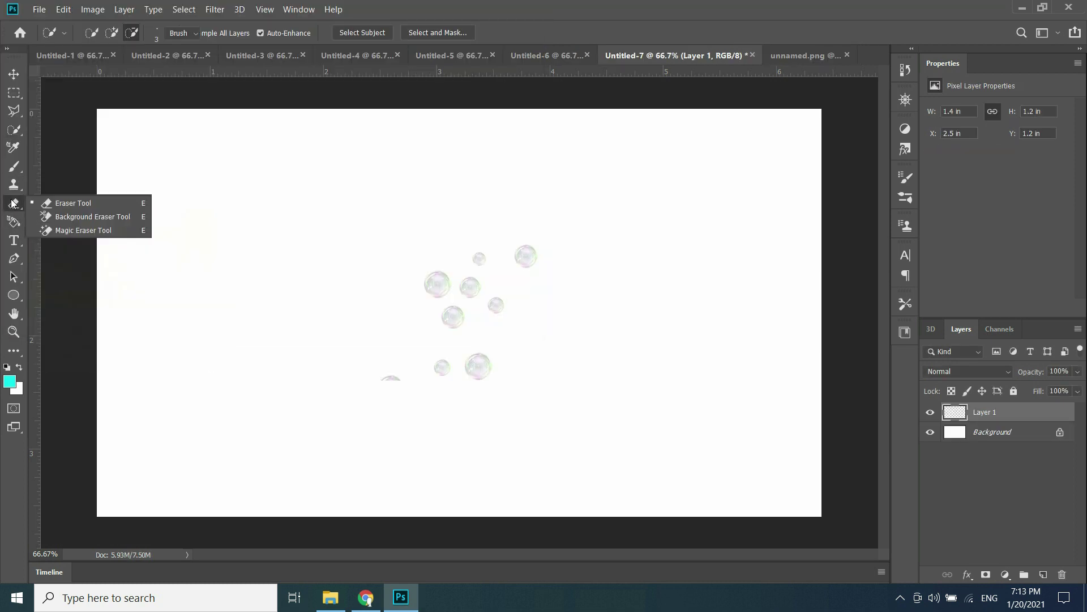
pyautogui.moveTo(522, 258)
pyautogui.mouseDown()
pyautogui.moveTo(537, 272)
pyautogui.moveTo(527, 243)
pyautogui.moveTo(483, 264)
pyautogui.moveTo(466, 286)
pyautogui.moveTo(500, 306)
pyautogui.moveTo(457, 318)
pyautogui.mouseUp()
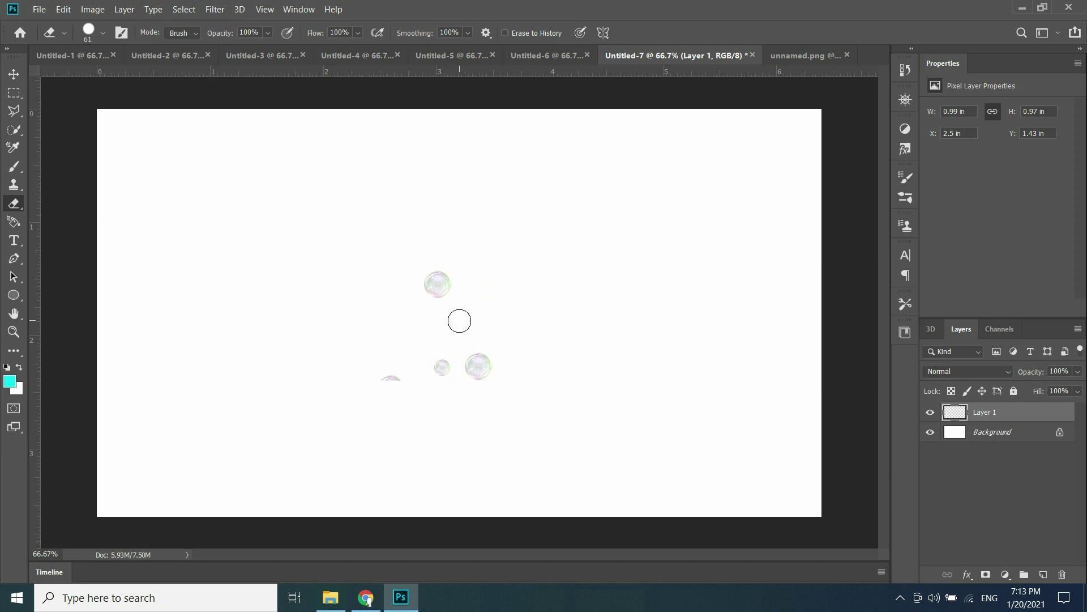
pyautogui.moveTo(441, 354)
pyautogui.mouseDown()
pyautogui.moveTo(439, 367)
pyautogui.moveTo(478, 362)
pyautogui.moveTo(487, 374)
pyautogui.moveTo(485, 359)
pyautogui.moveTo(475, 359)
pyautogui.moveTo(474, 379)
pyautogui.mouseUp()
pyautogui.moveTo(382, 368); pyautogui.dragTo(415, 376)
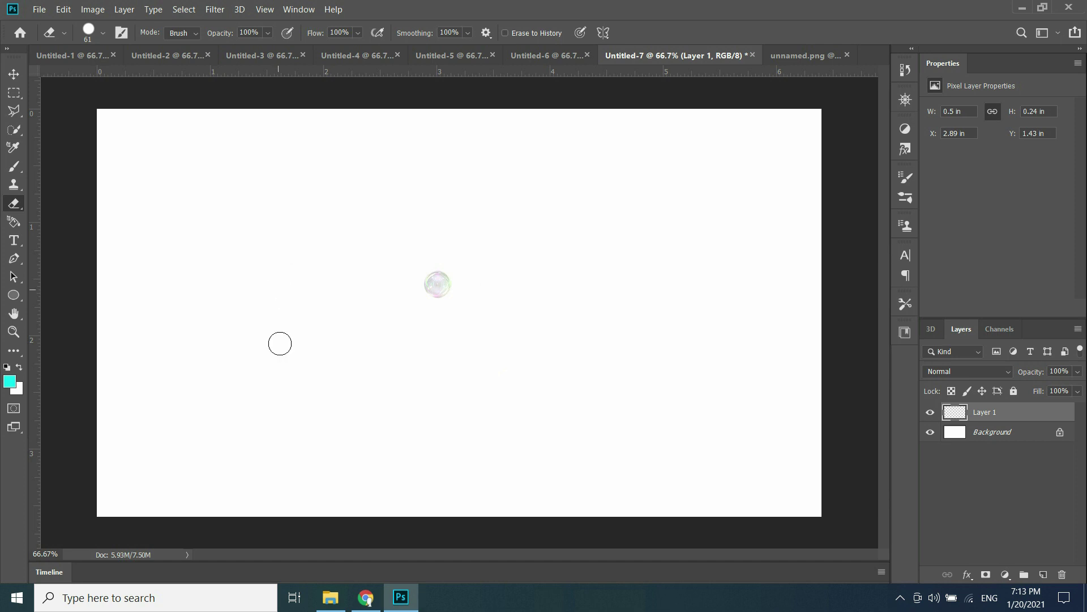
pyautogui.click(932, 433)
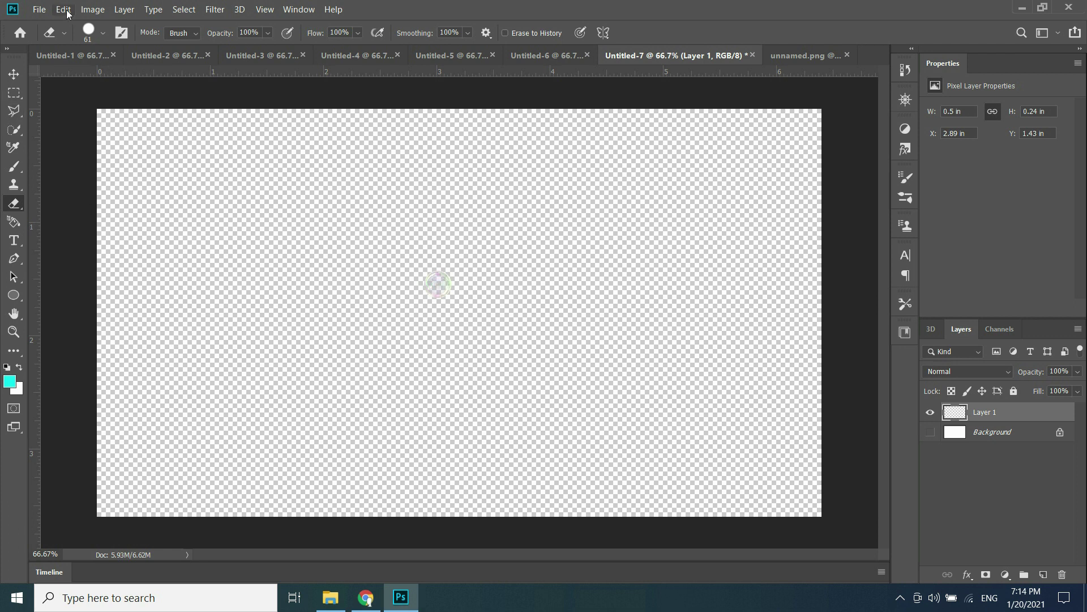
# Step: Move the remaining bubble slightly down and right, settling it at the canvas centre
pyautogui.click(63, 10)
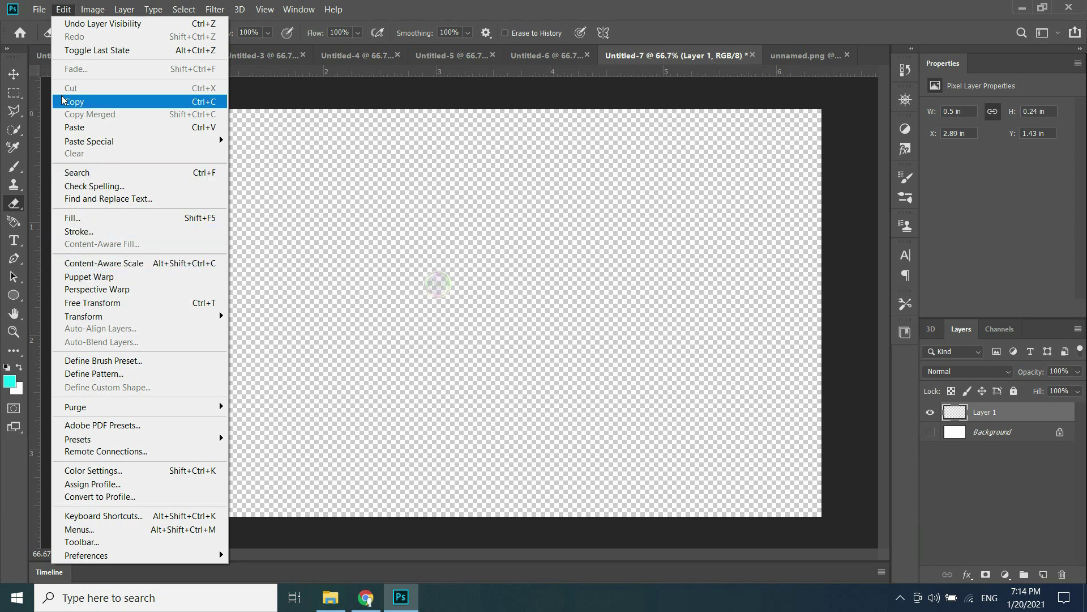
pyautogui.click(260, 119)
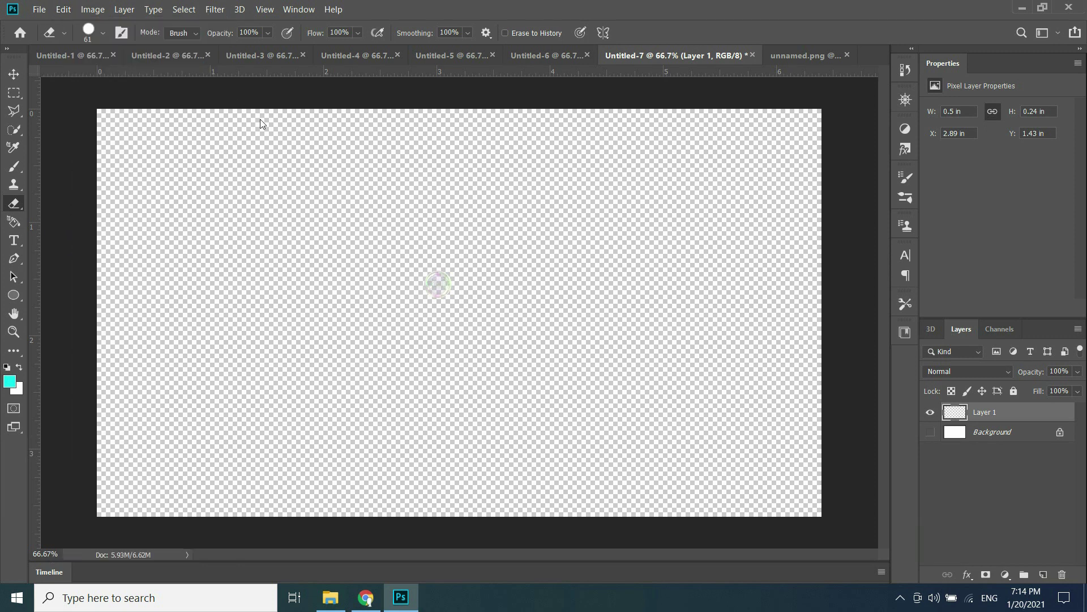
pyautogui.click(13, 73)
pyautogui.moveTo(454, 299); pyautogui.dragTo(457, 332)
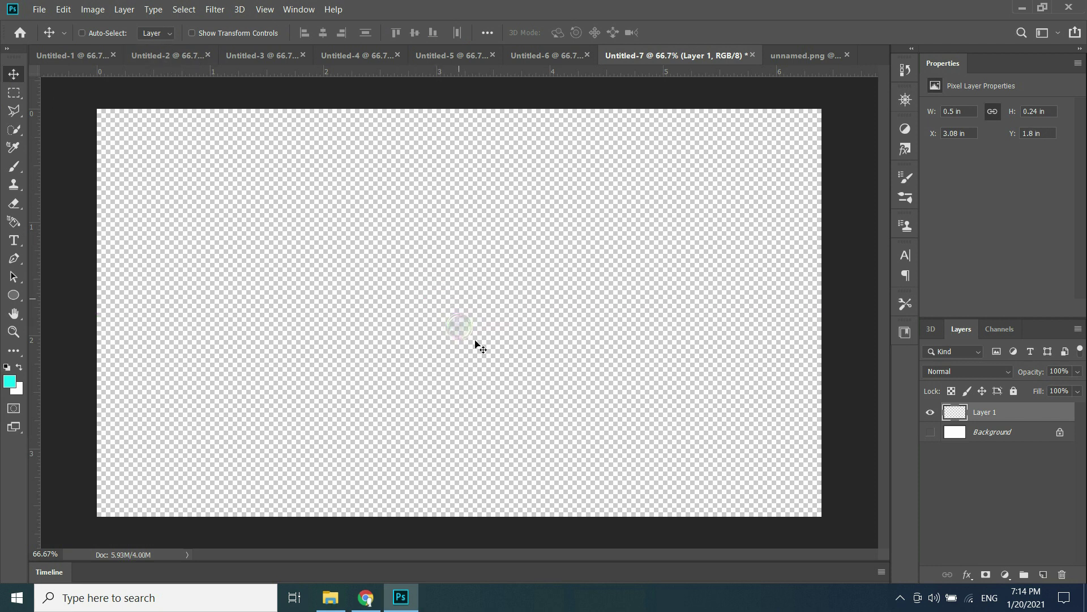
pyautogui.moveTo(463, 331); pyautogui.dragTo(463, 323)
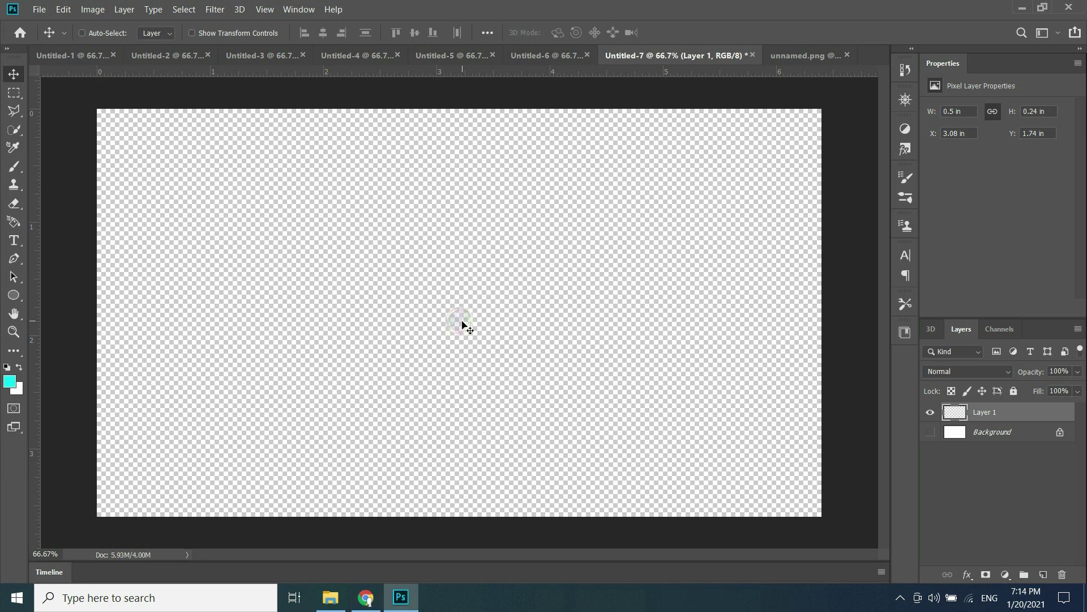
pyautogui.click(39, 10)
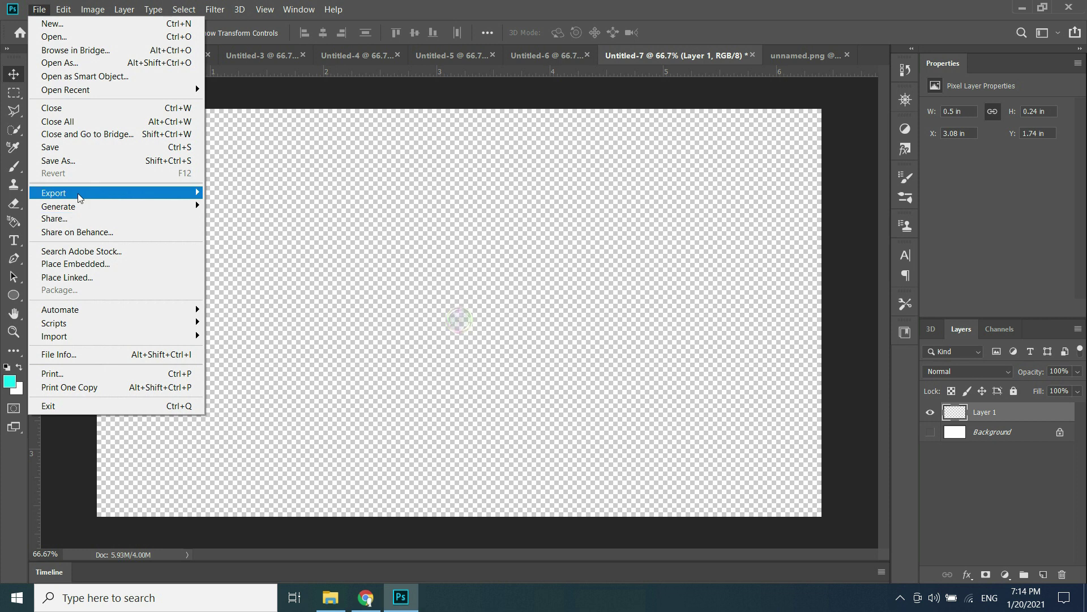
# Step: Save the bubble image as a PNG named PNG 7 in the New Particals folder
pyautogui.click(79, 162)
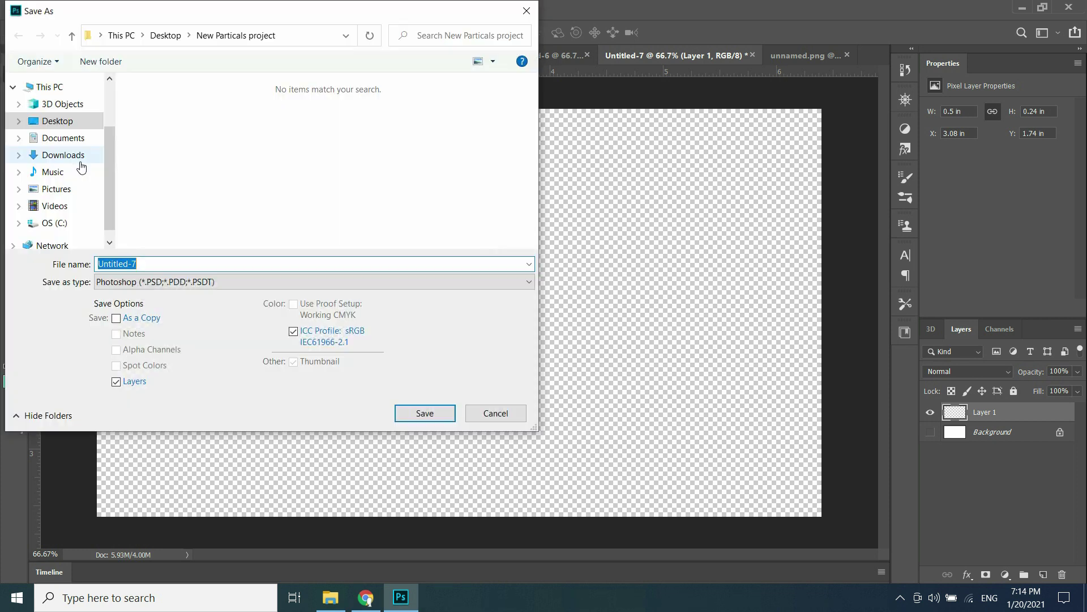
pyautogui.click(528, 282)
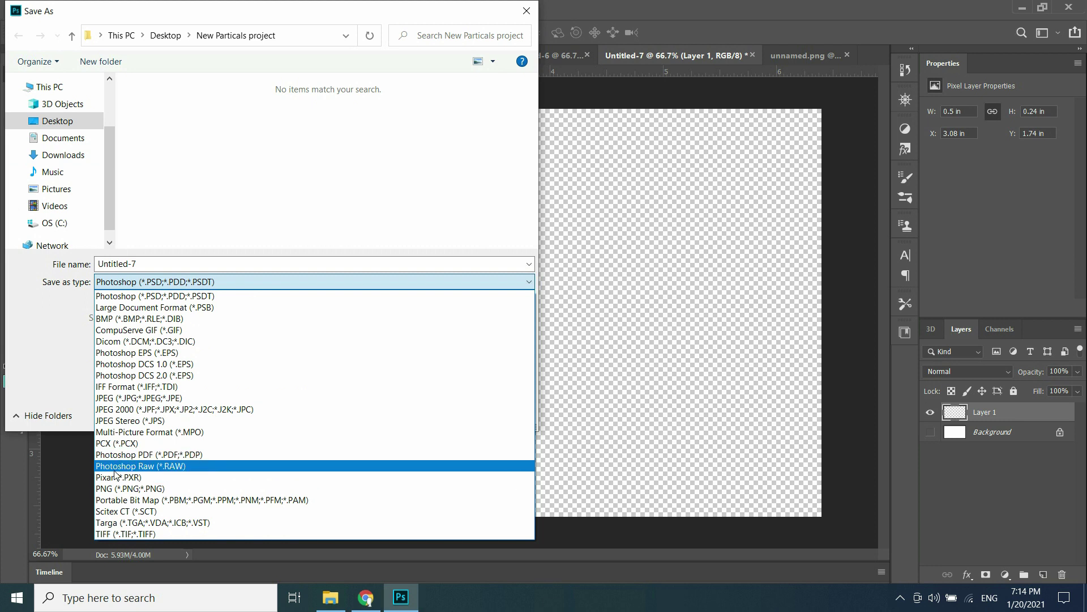
pyautogui.click(116, 488)
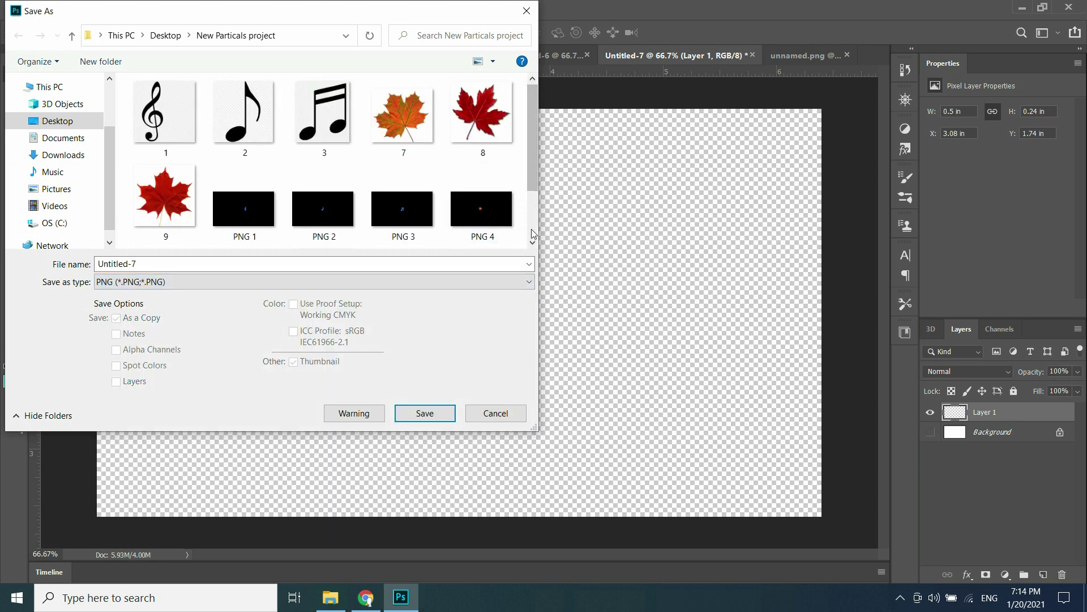
pyautogui.moveTo(534, 147); pyautogui.dragTo(535, 196)
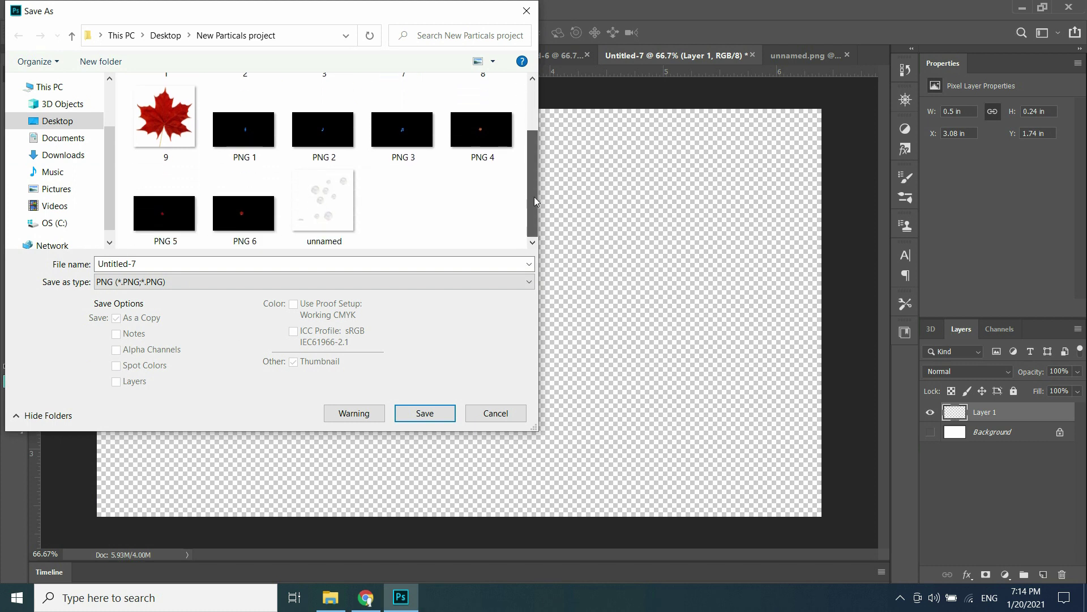
pyautogui.click(249, 214)
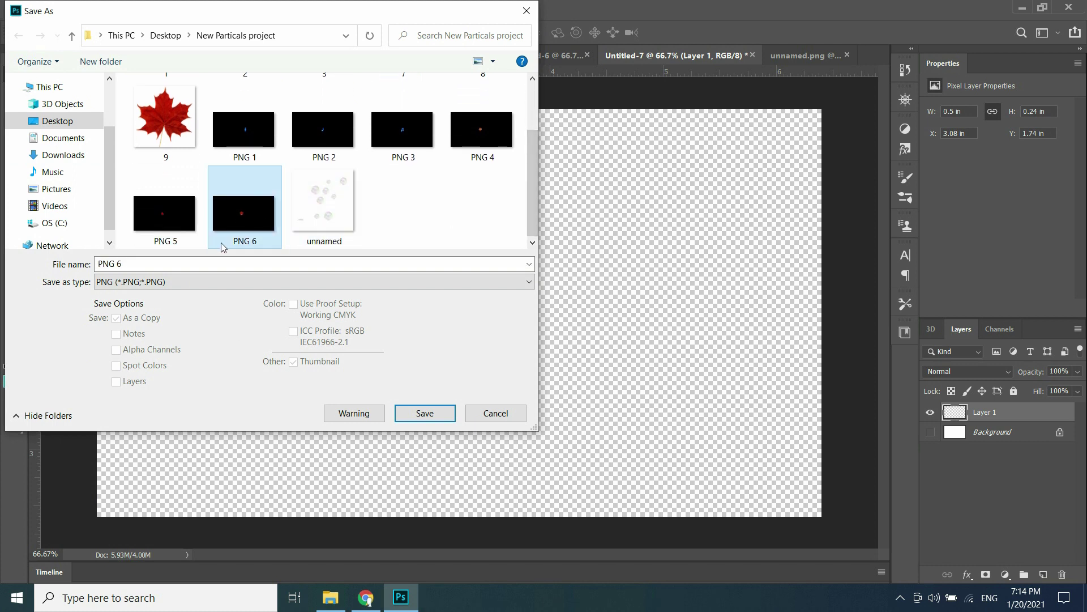
pyautogui.click(123, 262)
pyautogui.moveTo(122, 263); pyautogui.dragTo(117, 259)
pyautogui.write('7')
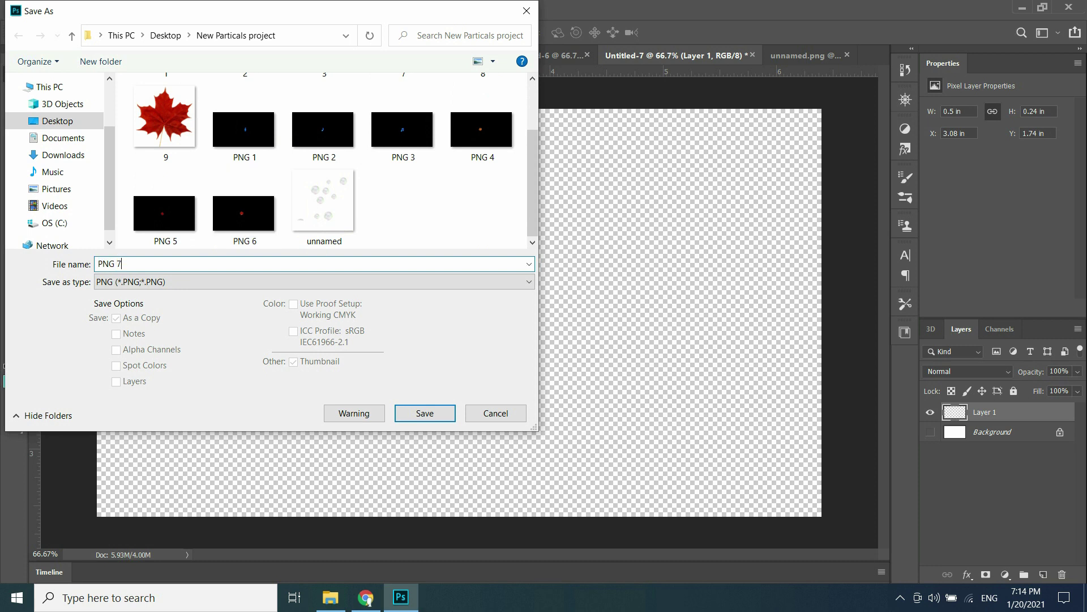
pyautogui.click(405, 412)
pyautogui.click(617, 175)
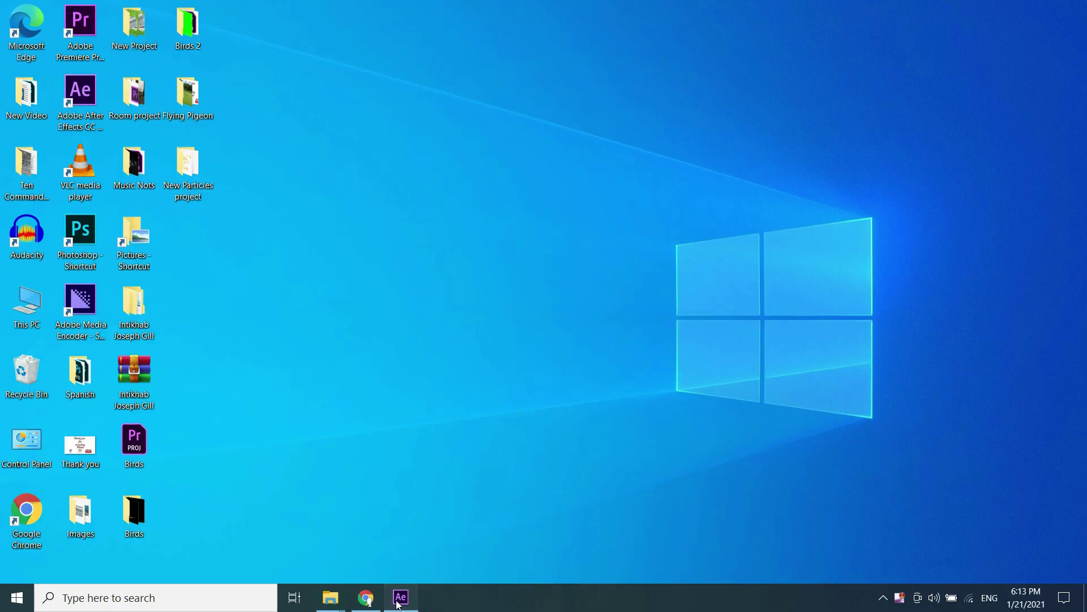
pyautogui.click(400, 598)
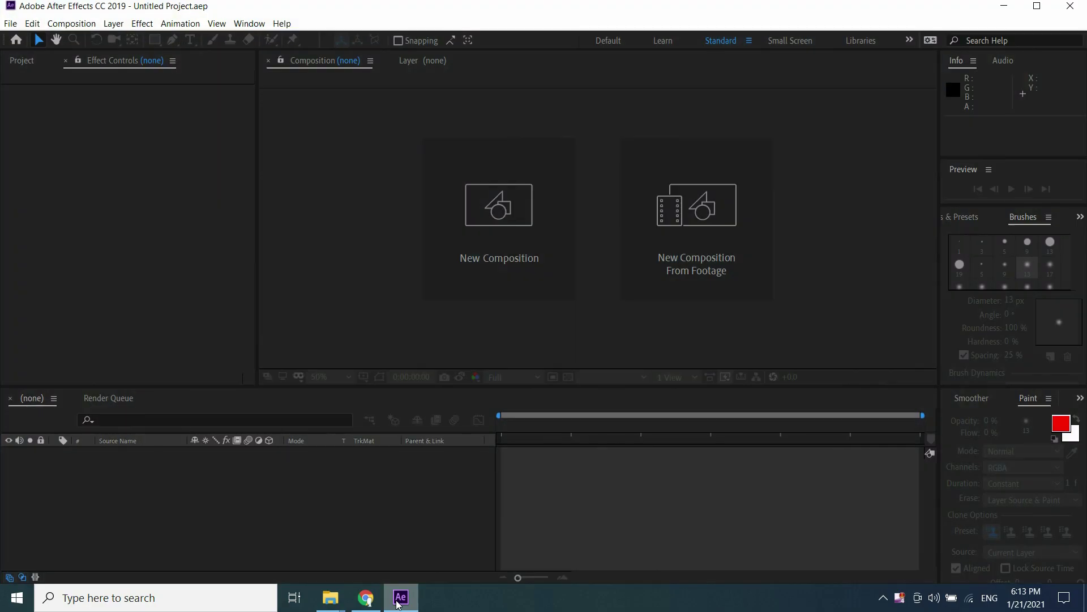
# Step: Create a new composition, Comp 1, with its duration set to 0:00:30:00
pyautogui.click(487, 252)
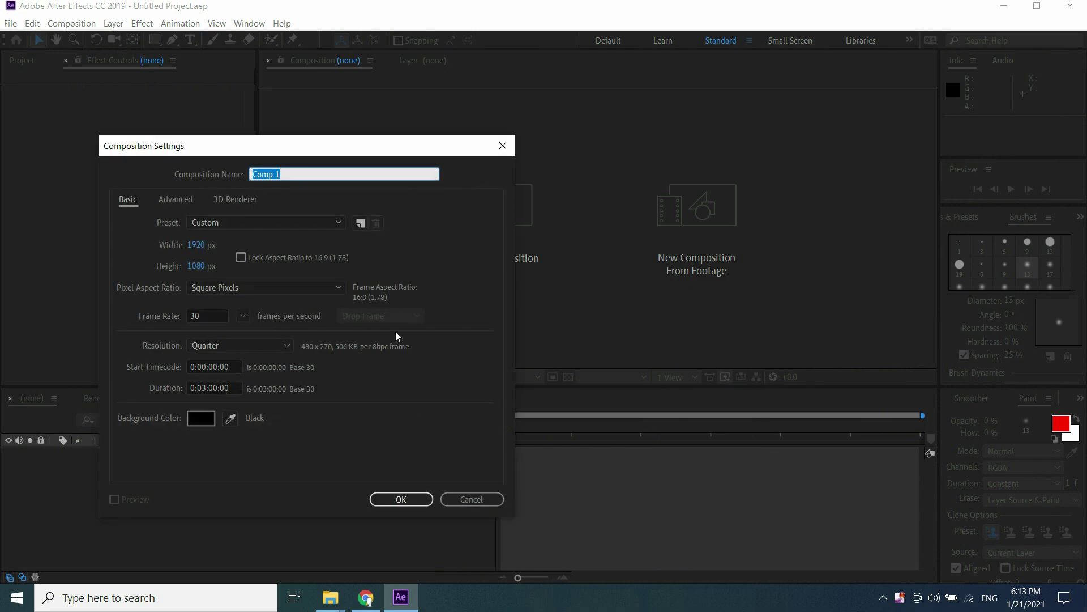
pyautogui.click(206, 387)
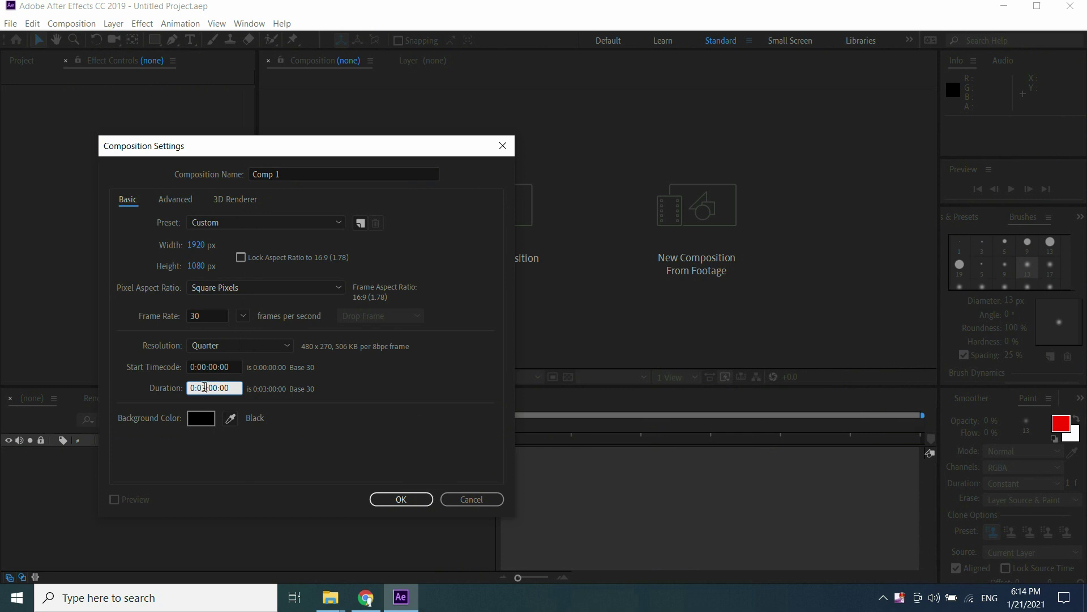
pyautogui.press('BackSpace')
pyautogui.write('00')
pyautogui.moveTo(213, 387); pyautogui.dragTo(209, 387)
pyautogui.write('30:')
pyautogui.click(392, 502)
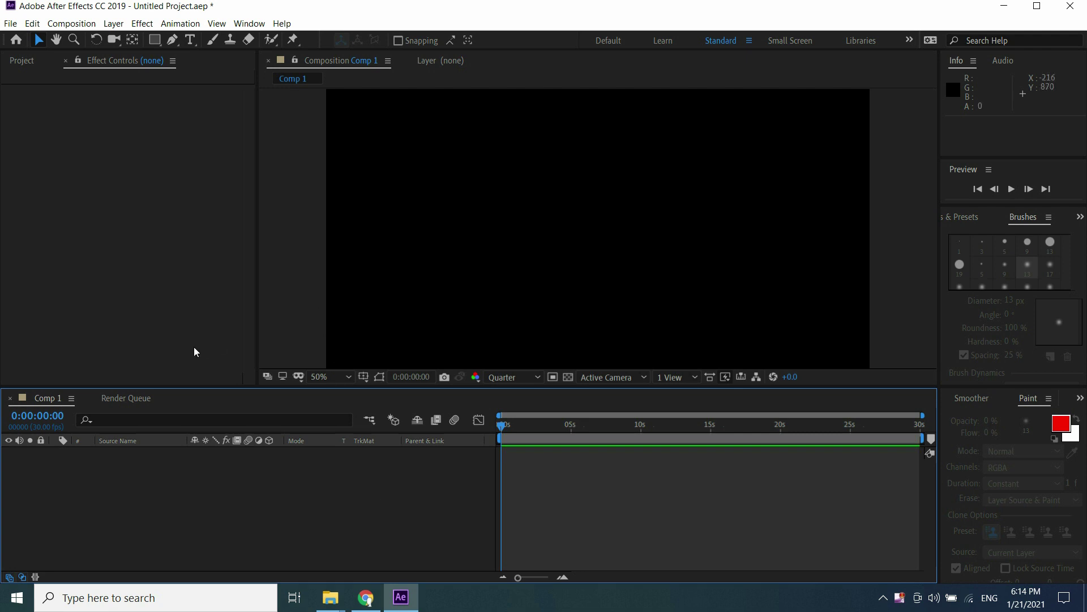
# Step: Show the Project panel and import PNG 1 and PNG 2 from the New Particles folder
pyautogui.click(20, 60)
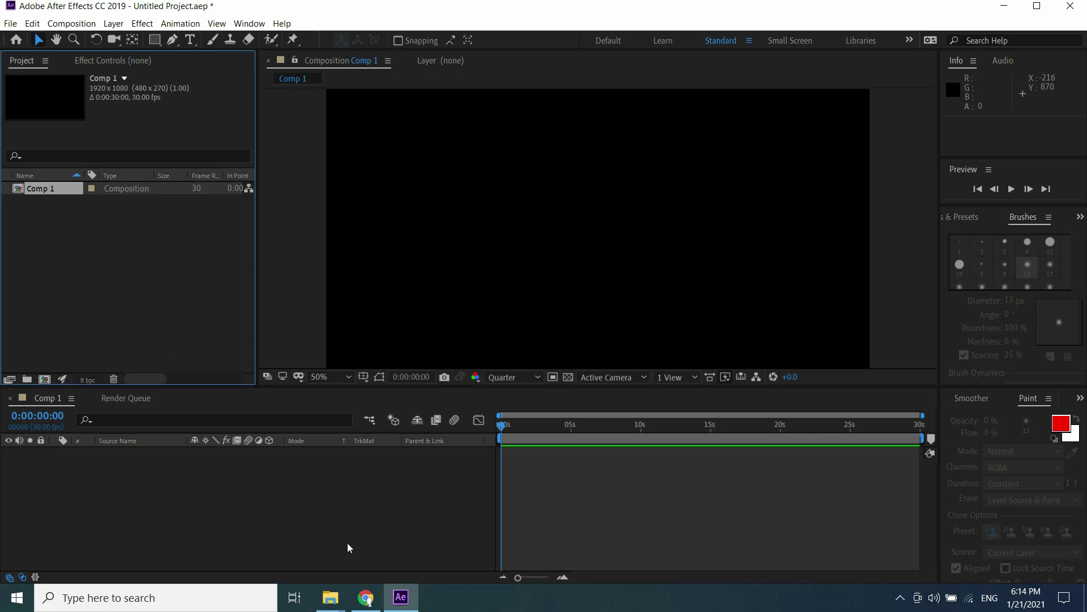
pyautogui.click(327, 596)
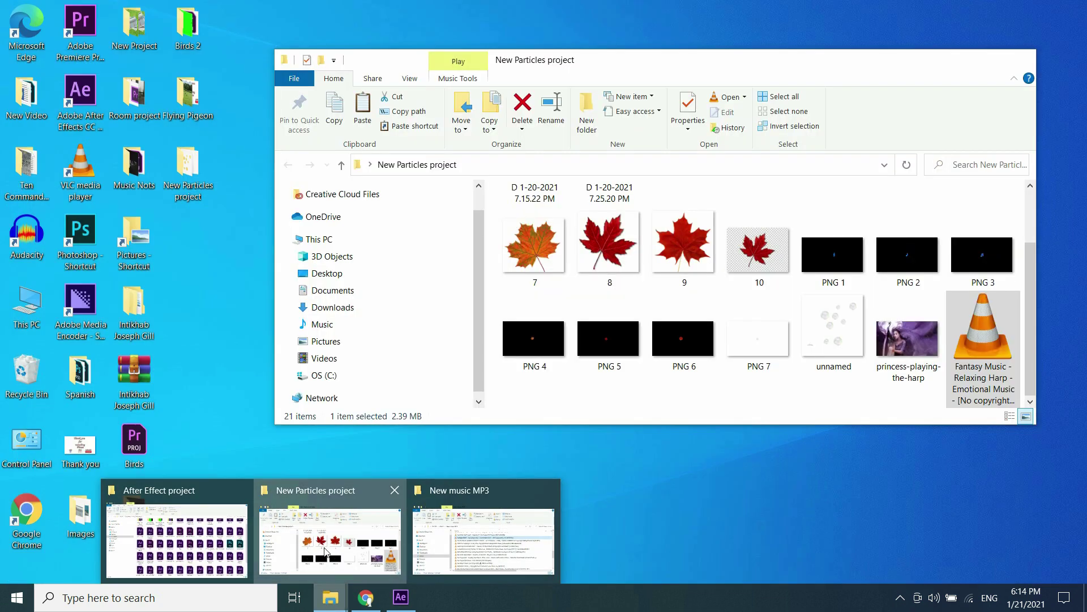
pyautogui.click(326, 552)
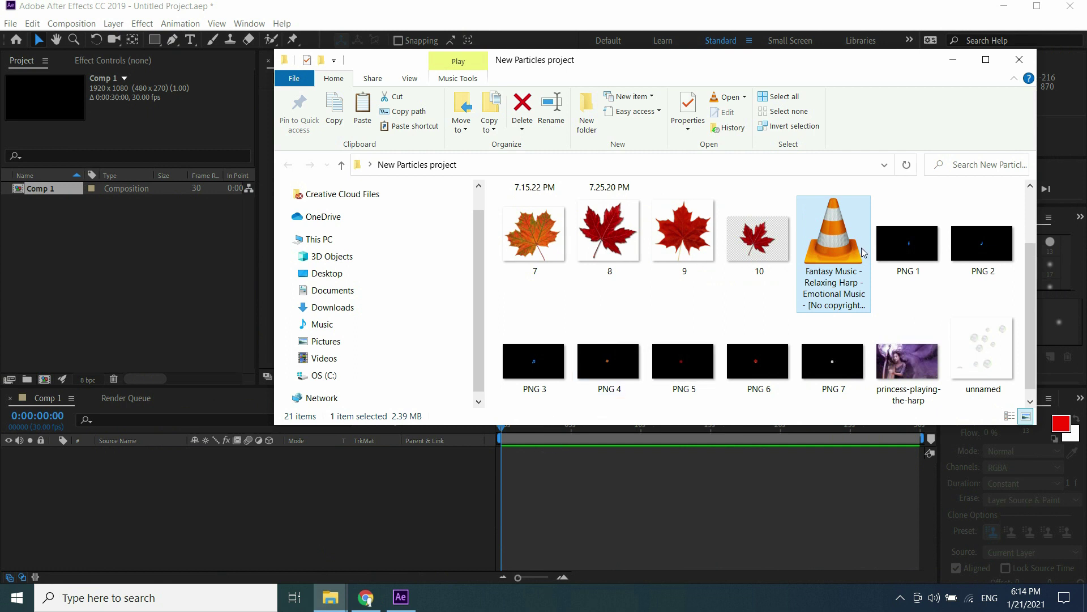
pyautogui.moveTo(909, 244); pyautogui.dragTo(162, 310)
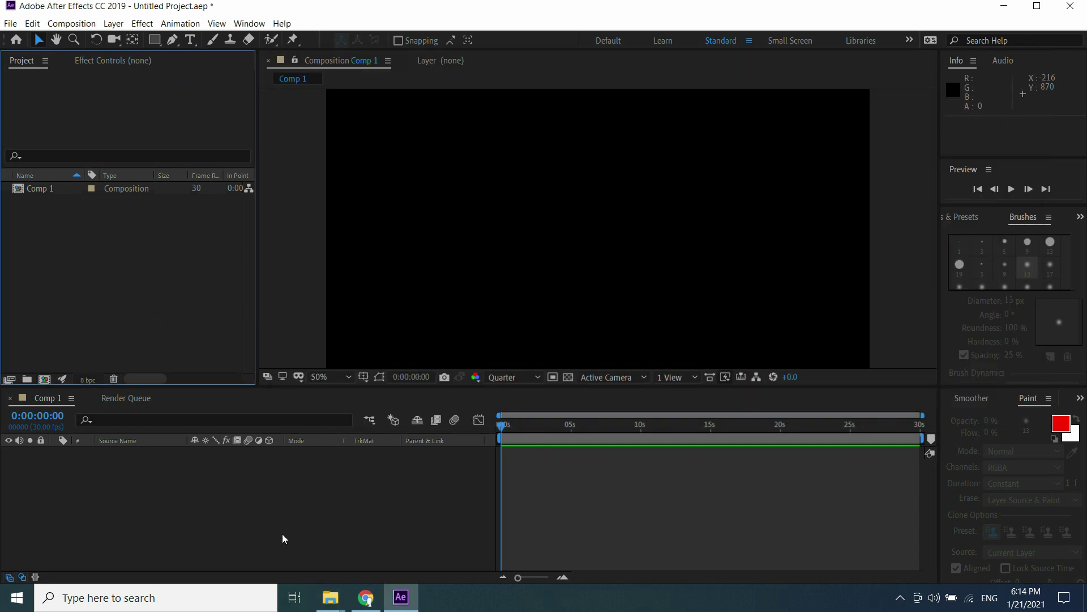
pyautogui.moveTo(339, 600)
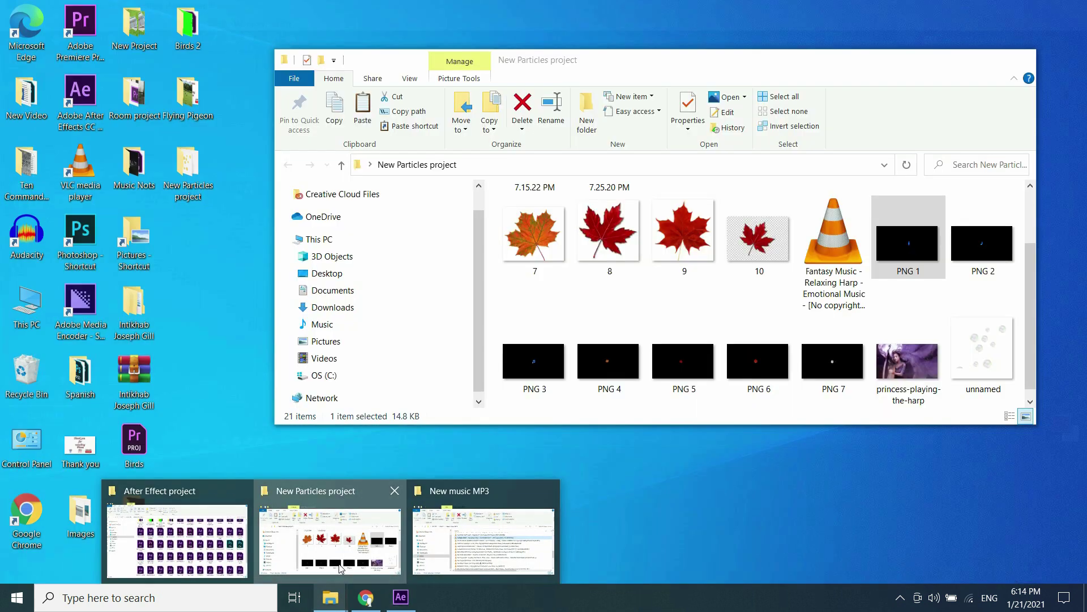
pyautogui.click(339, 567)
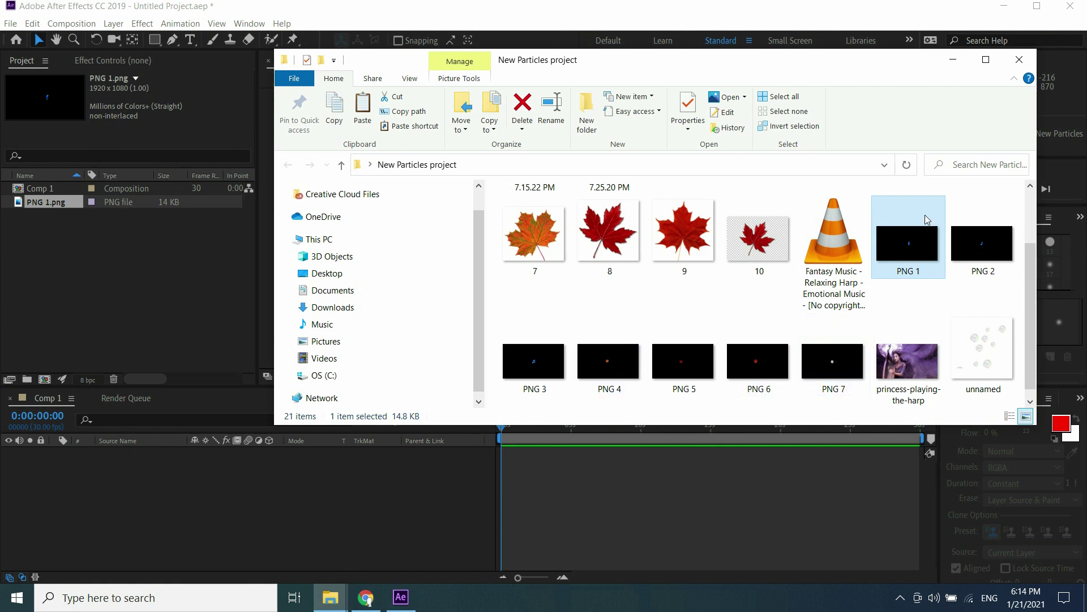
pyautogui.moveTo(978, 243); pyautogui.dragTo(164, 296)
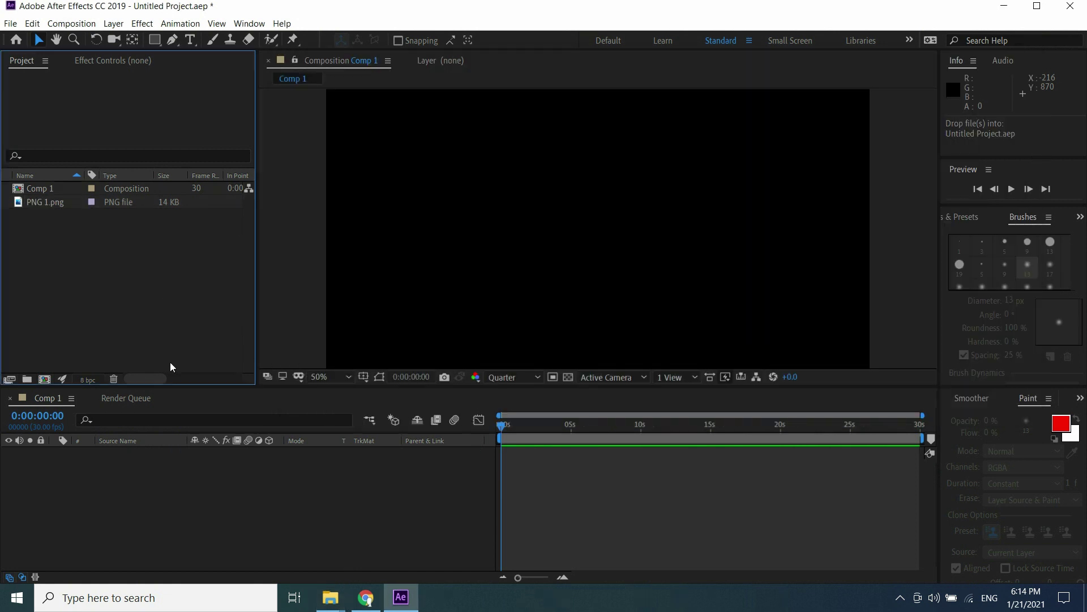
# Step: Import PNG 3 and the princess harp image into the project
pyautogui.moveTo(331, 595)
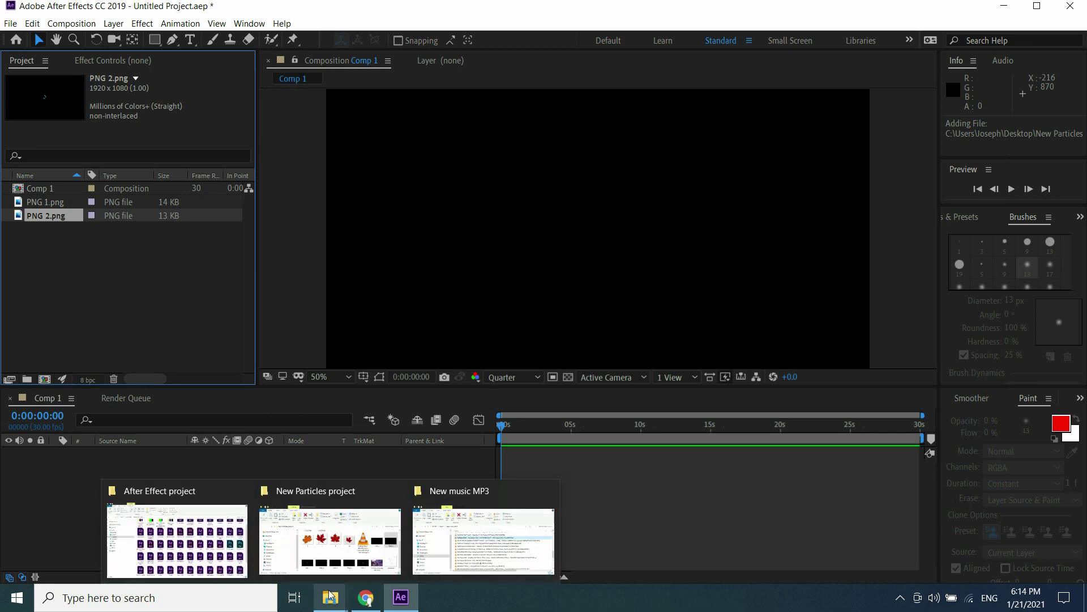
pyautogui.click(343, 541)
pyautogui.click(532, 360)
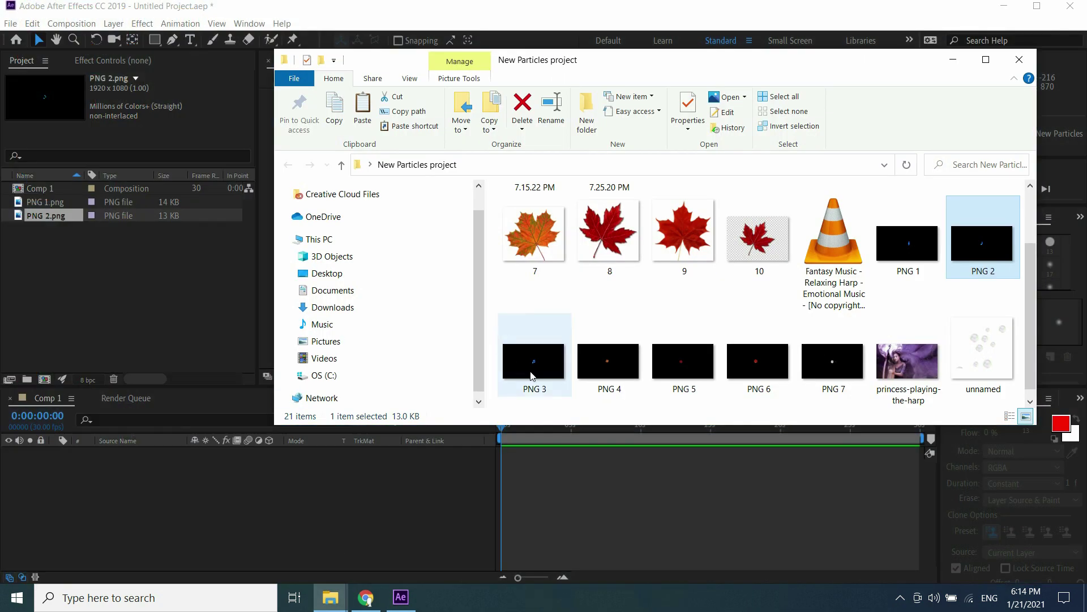
pyautogui.moveTo(449, 364); pyautogui.dragTo(79, 314)
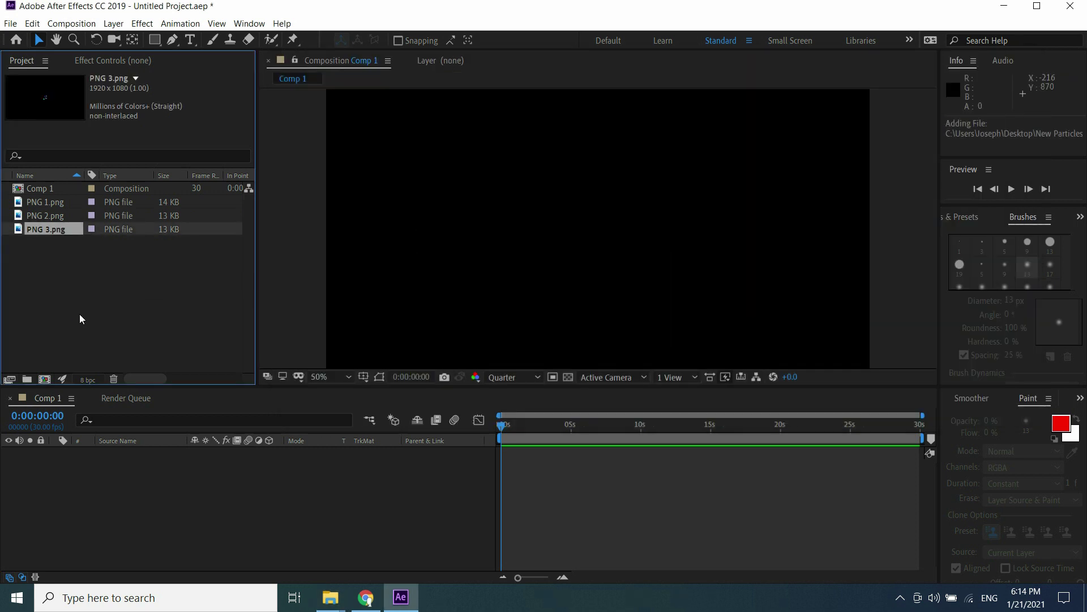
pyautogui.click(330, 598)
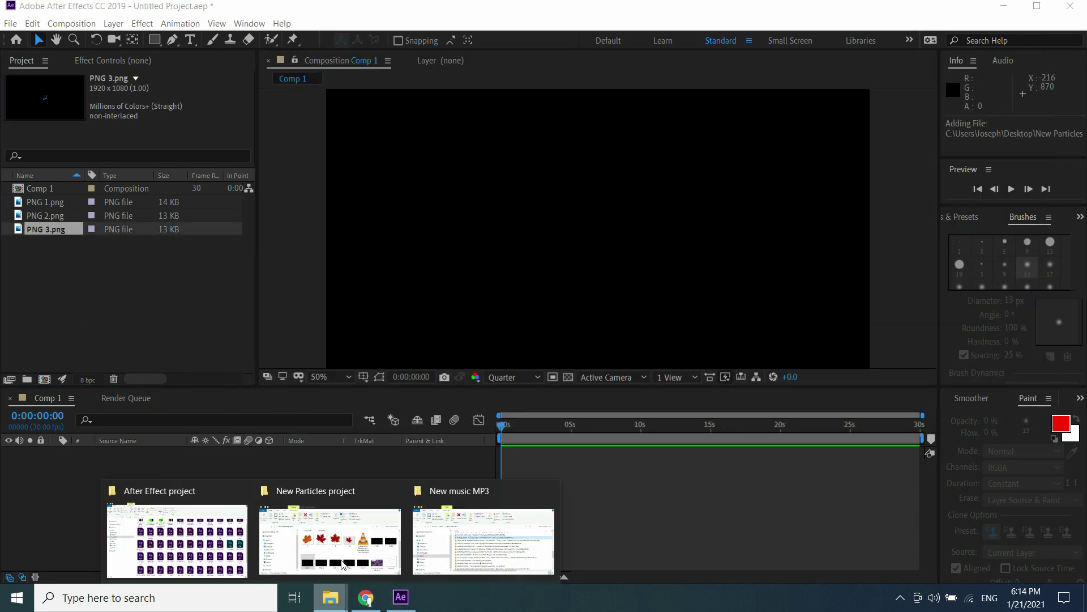
pyautogui.click(330, 541)
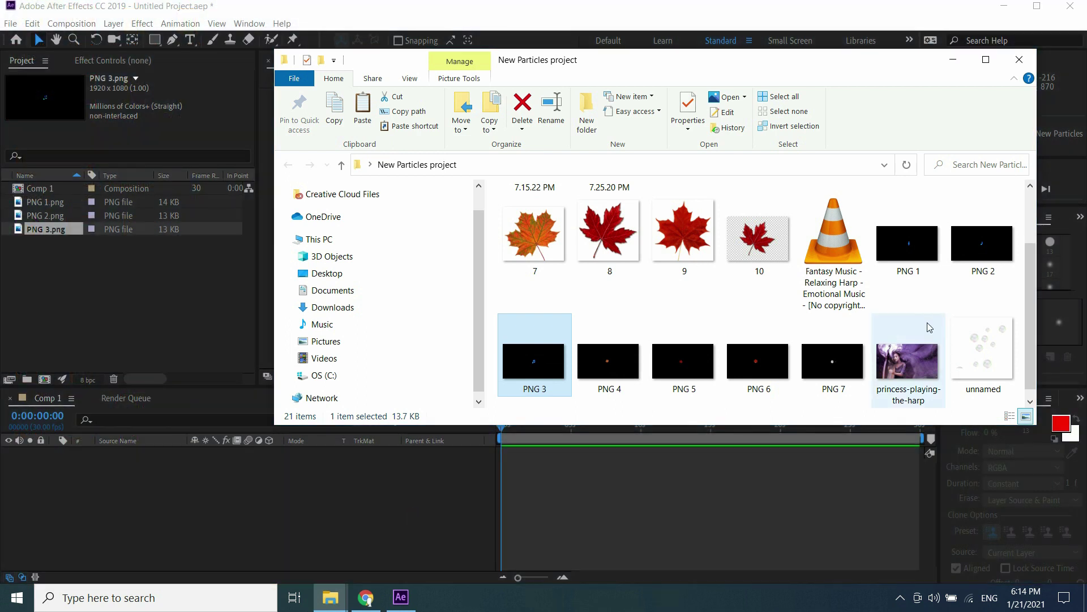
pyautogui.moveTo(919, 367); pyautogui.dragTo(194, 327)
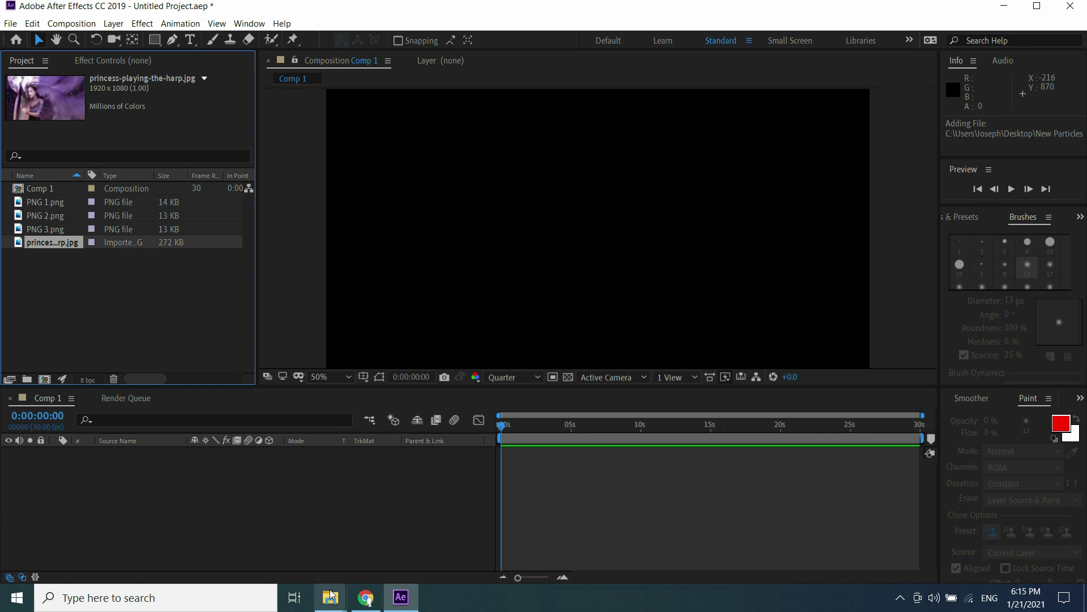
# Step: Import the Fantasy Music MP3 and add PNG 1 as a layer in Comp 1
pyautogui.moveTo(330, 597)
pyautogui.click(346, 542)
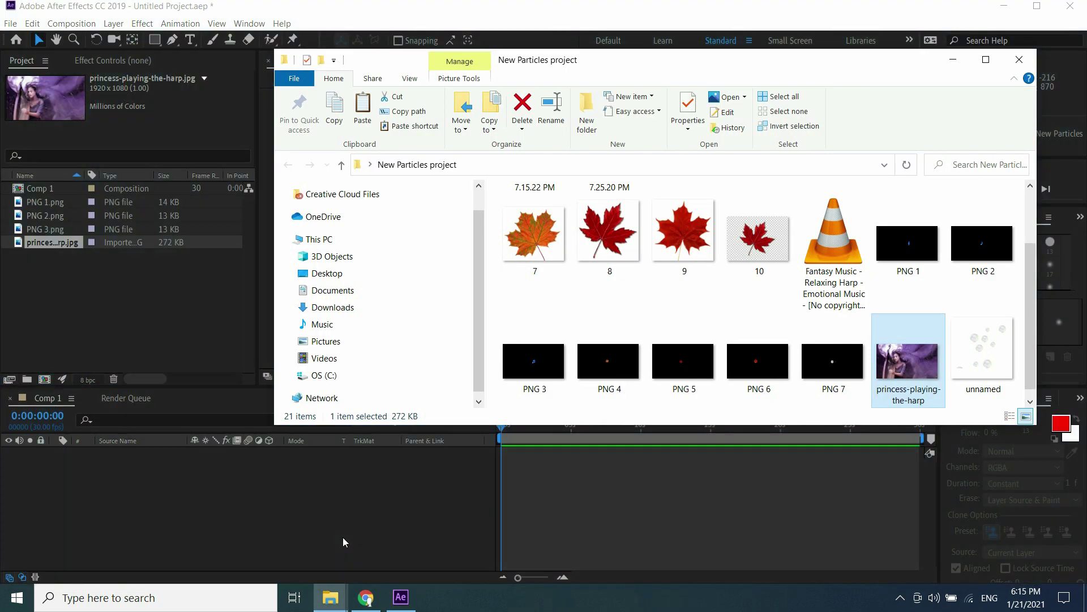
pyautogui.moveTo(849, 247); pyautogui.dragTo(134, 340)
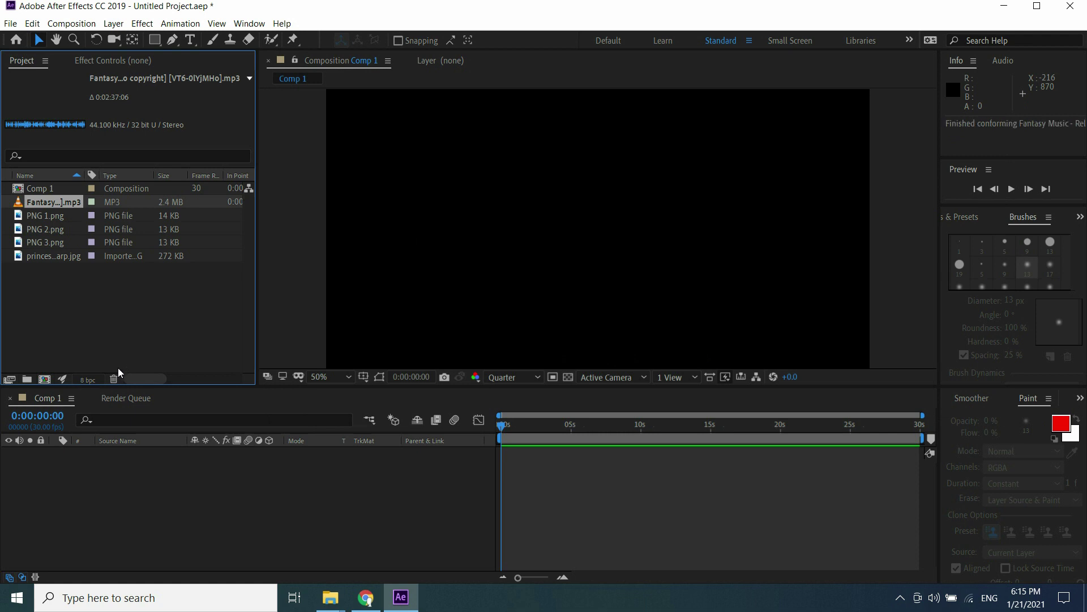
pyautogui.moveTo(38, 213); pyautogui.dragTo(113, 469)
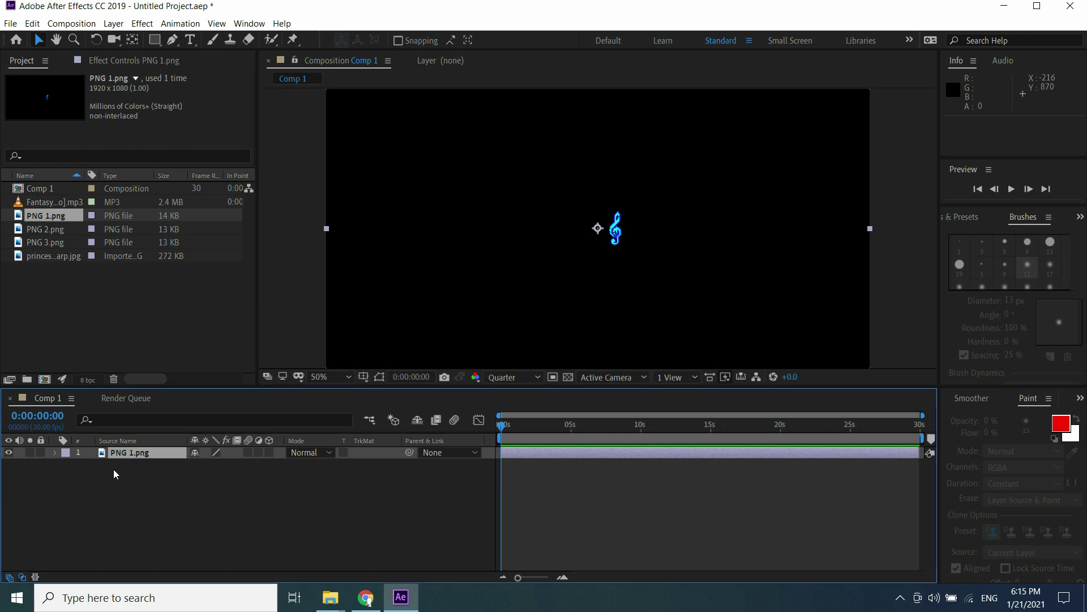
# Step: Add a full-size black solid layer above PNG 1 via Layer > New > Solid and rename it 1
pyautogui.click(113, 24)
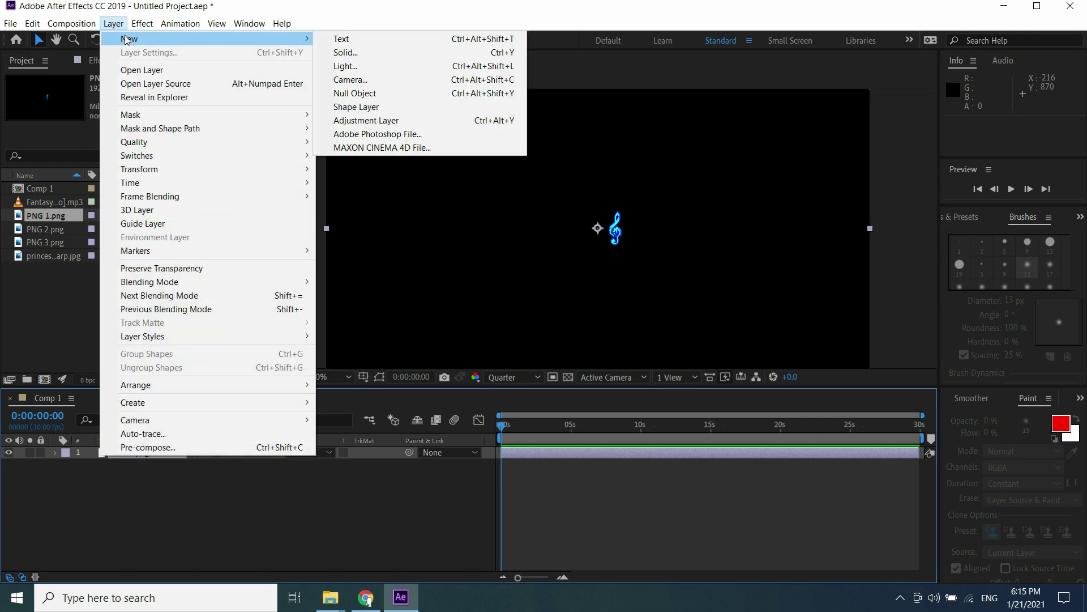
pyautogui.moveTo(216, 24)
pyautogui.moveTo(113, 24)
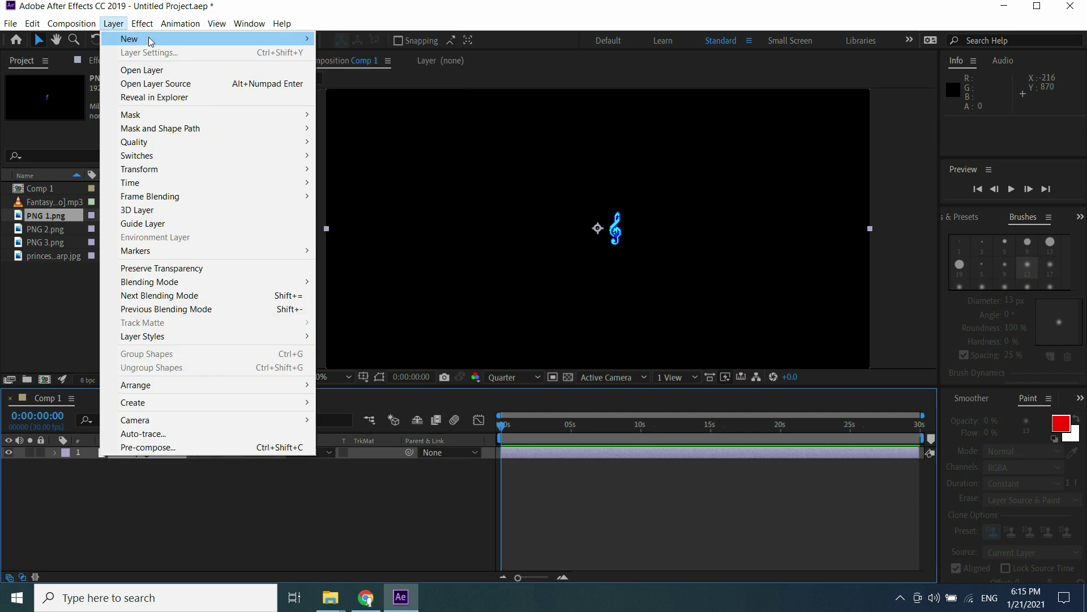
pyautogui.moveTo(243, 39)
pyautogui.click(351, 54)
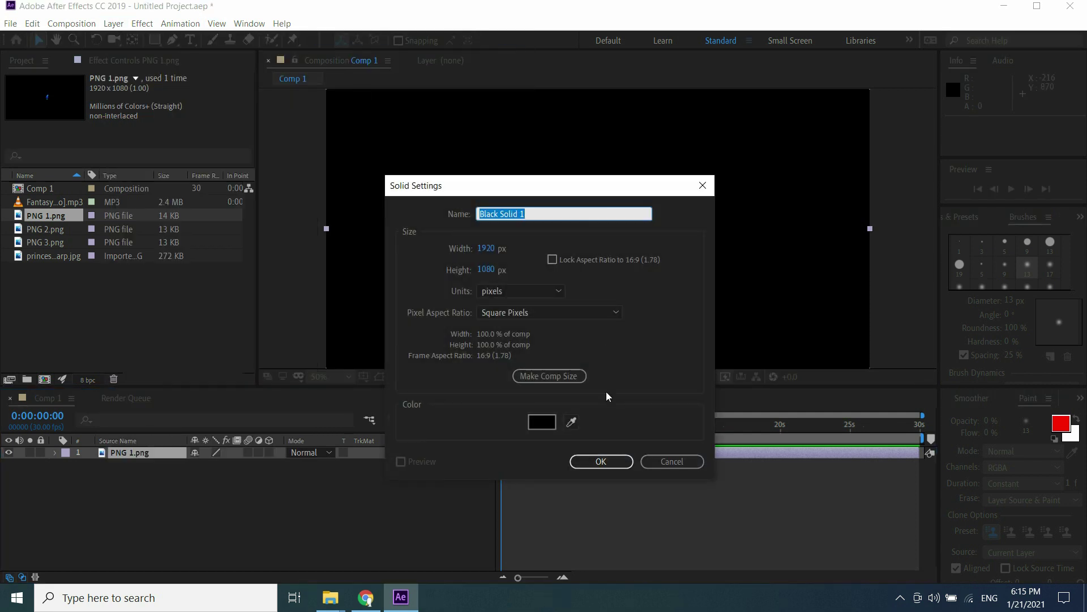
pyautogui.click(602, 462)
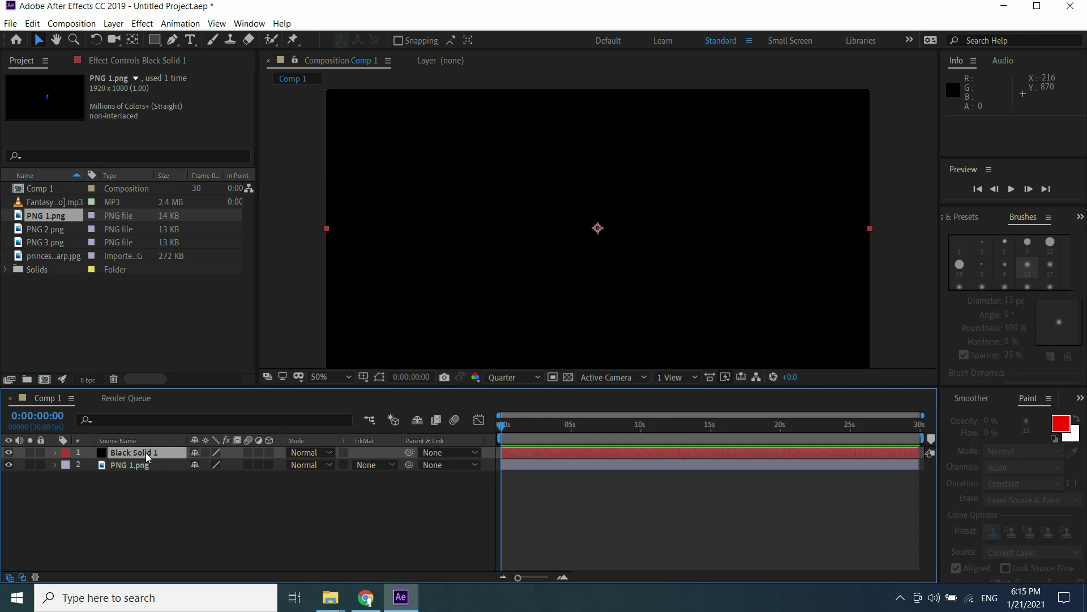
pyautogui.press('Return')
pyautogui.write('1')
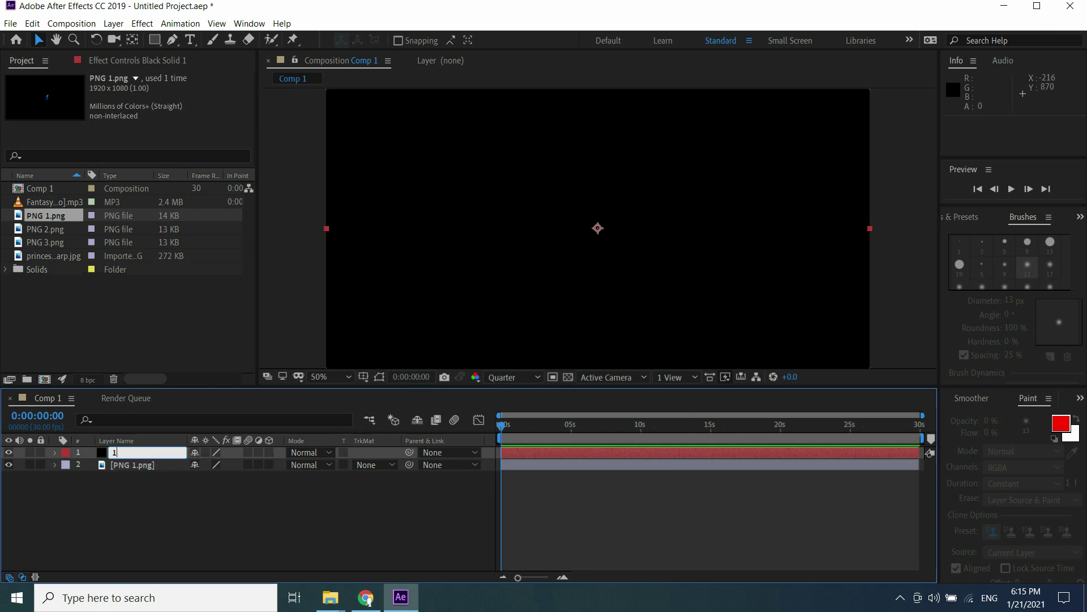
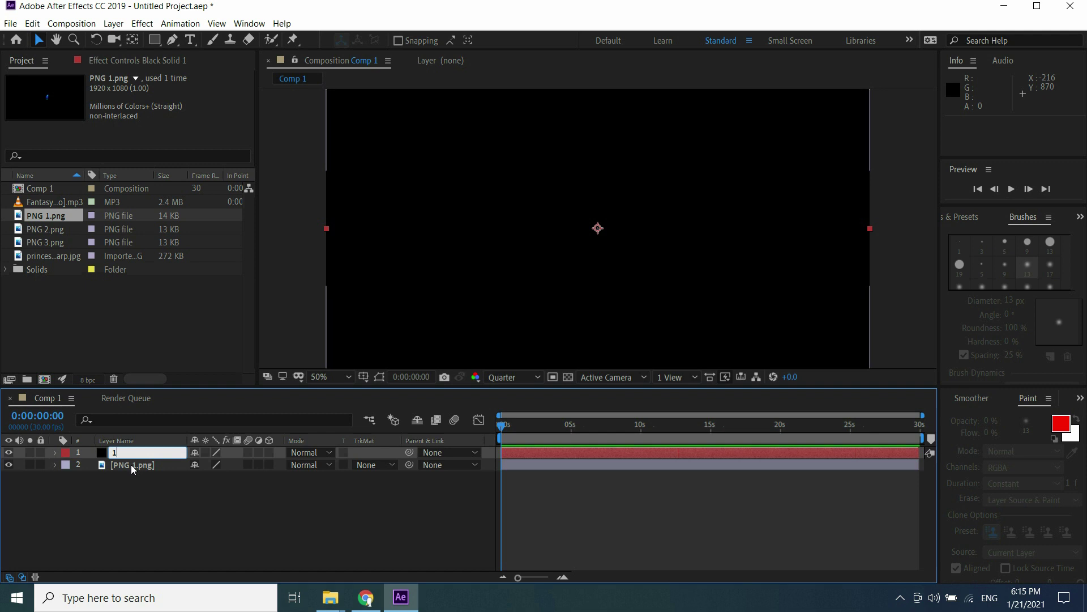
# Step: Name the black solid layer '1' and apply Simulation > CC Particle World to it
pyautogui.press('Return')
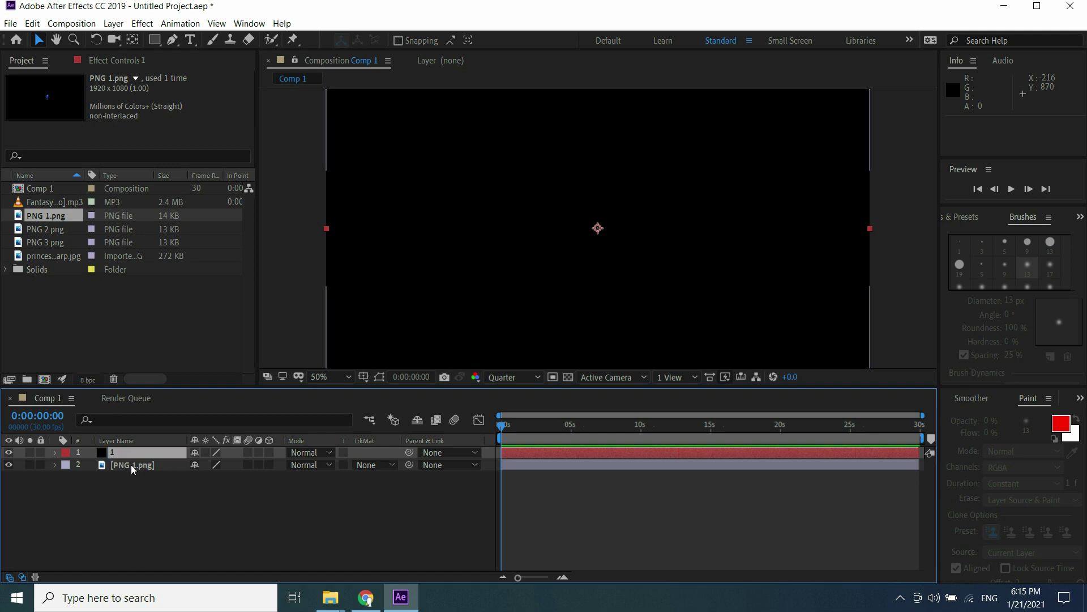
pyautogui.click(143, 25)
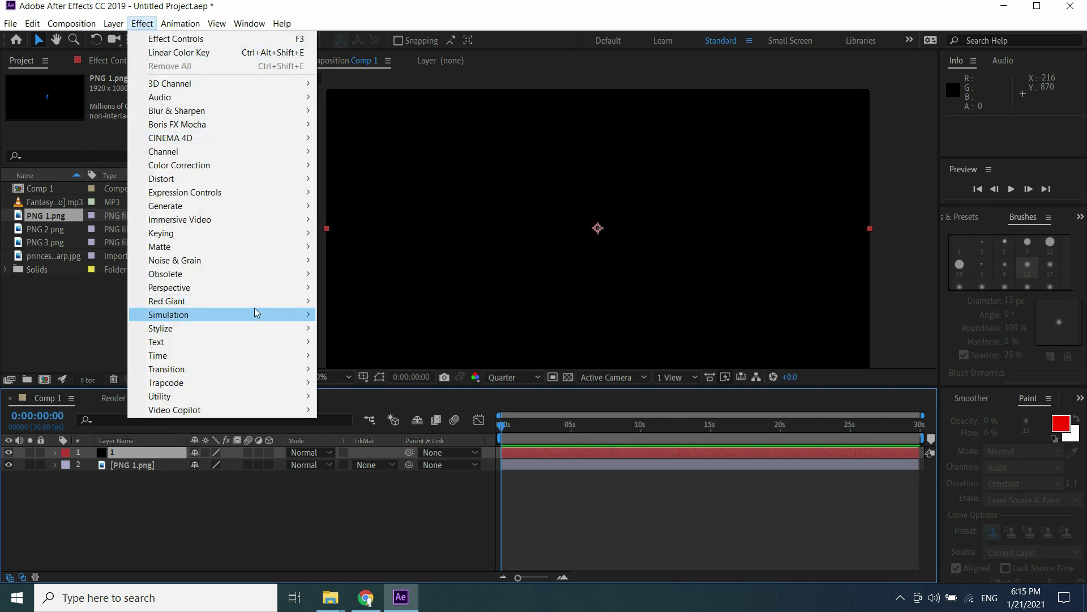
pyautogui.moveTo(261, 313)
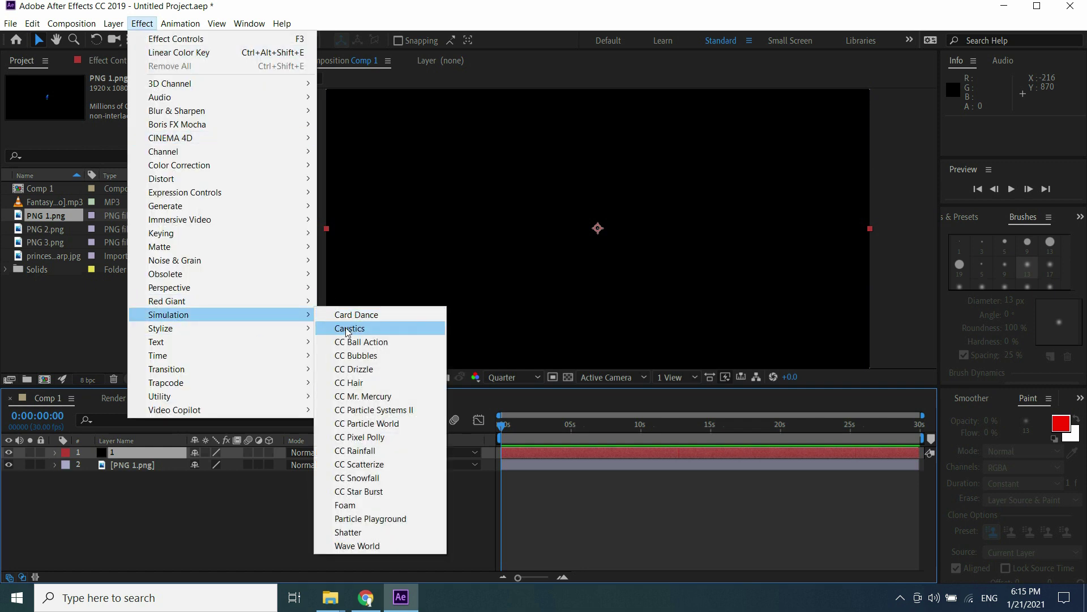
pyautogui.click(374, 426)
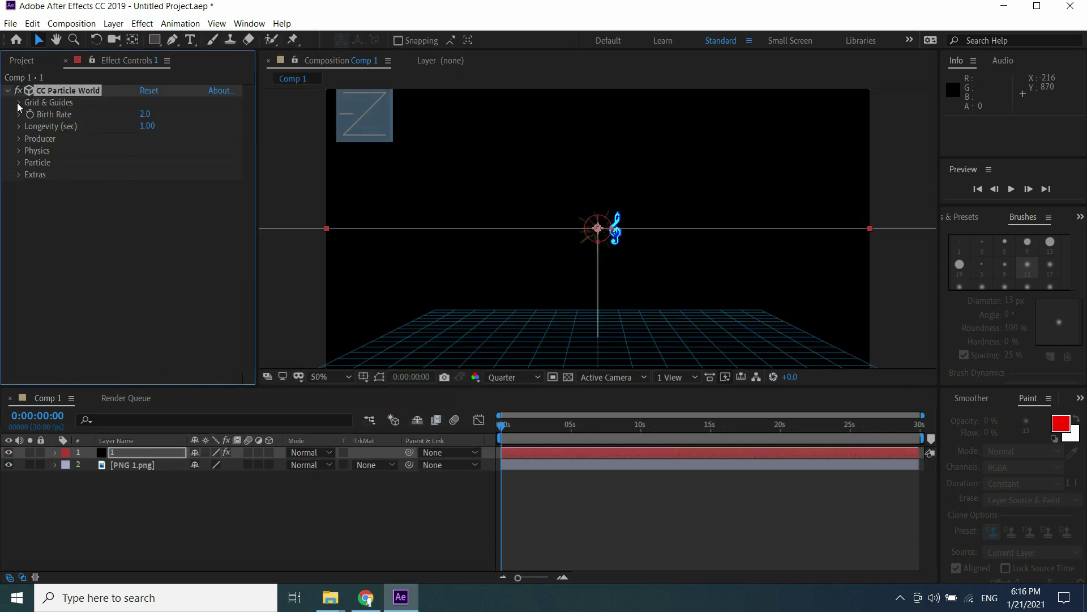
# Step: Turn off the Position, Radius, Motion Path, Grid, Horizon and Axis Box guides in Grid & Guides
pyautogui.click(19, 102)
pyautogui.click(143, 115)
pyautogui.click(144, 127)
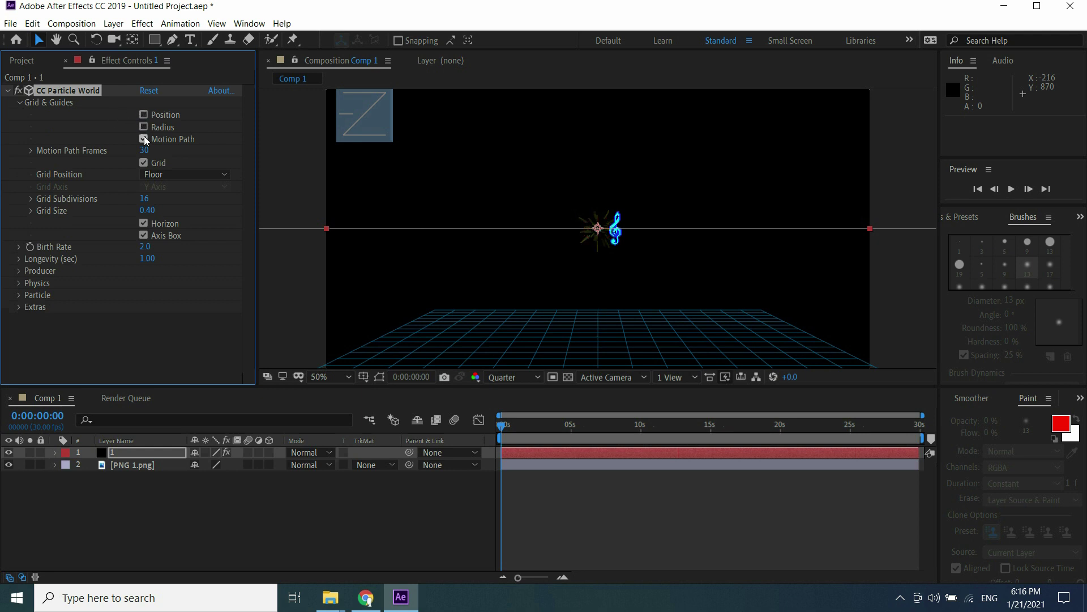
pyautogui.click(144, 138)
pyautogui.click(144, 163)
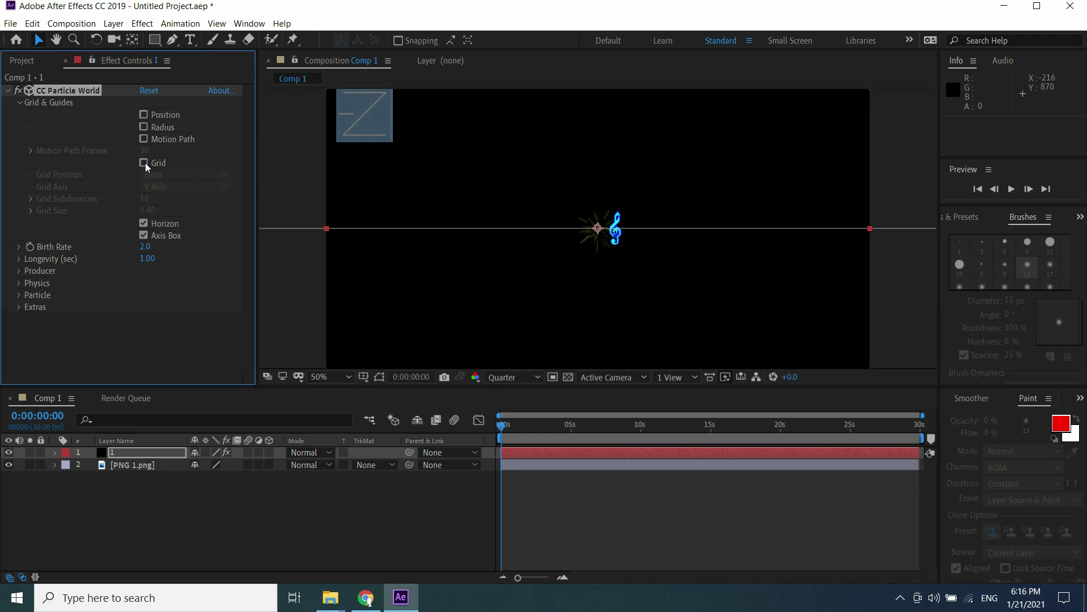
pyautogui.click(145, 221)
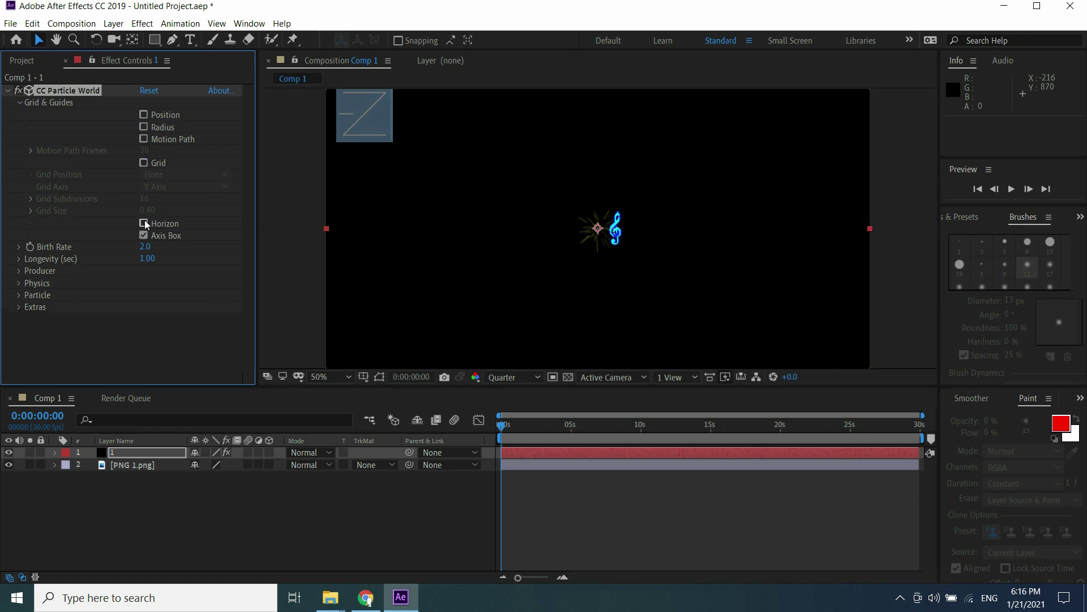
pyautogui.click(145, 234)
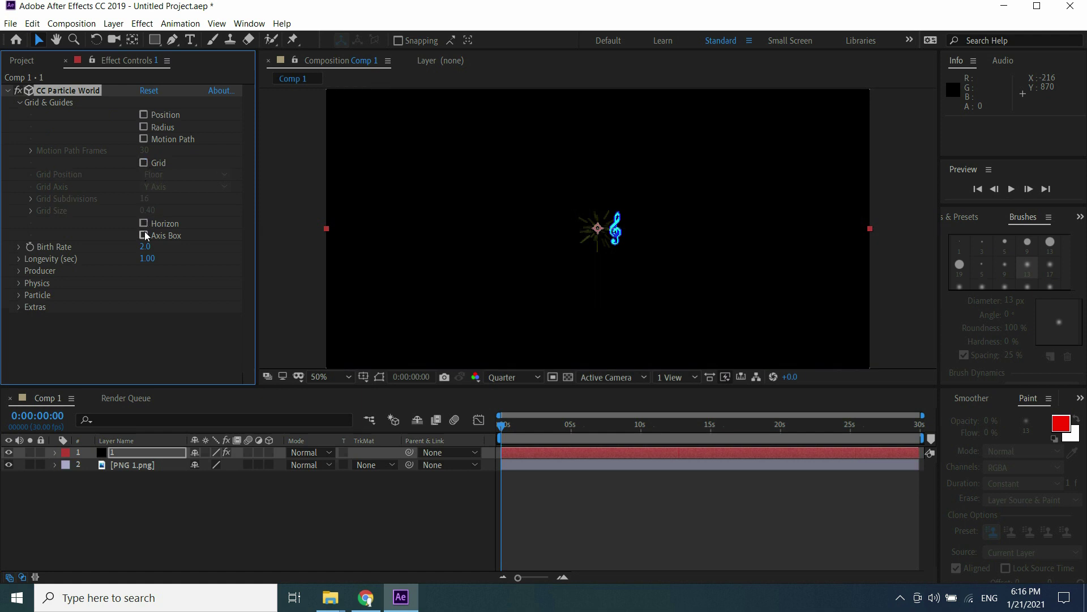
pyautogui.click(20, 104)
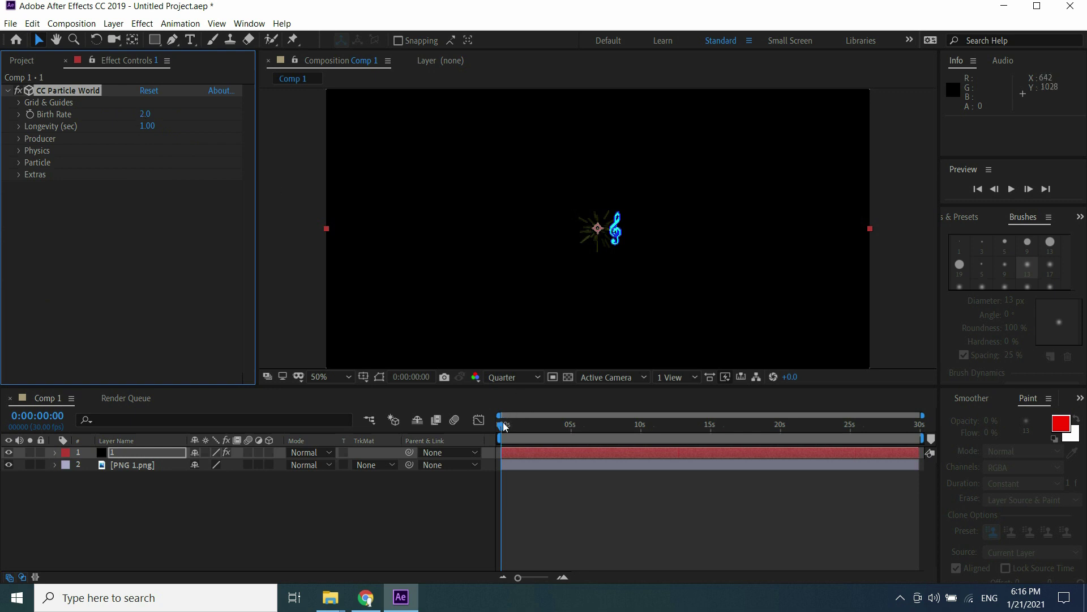
# Step: Scrub forward to see emission and set Birth Rate to 0.1
pyautogui.moveTo(503, 422); pyautogui.dragTo(537, 416)
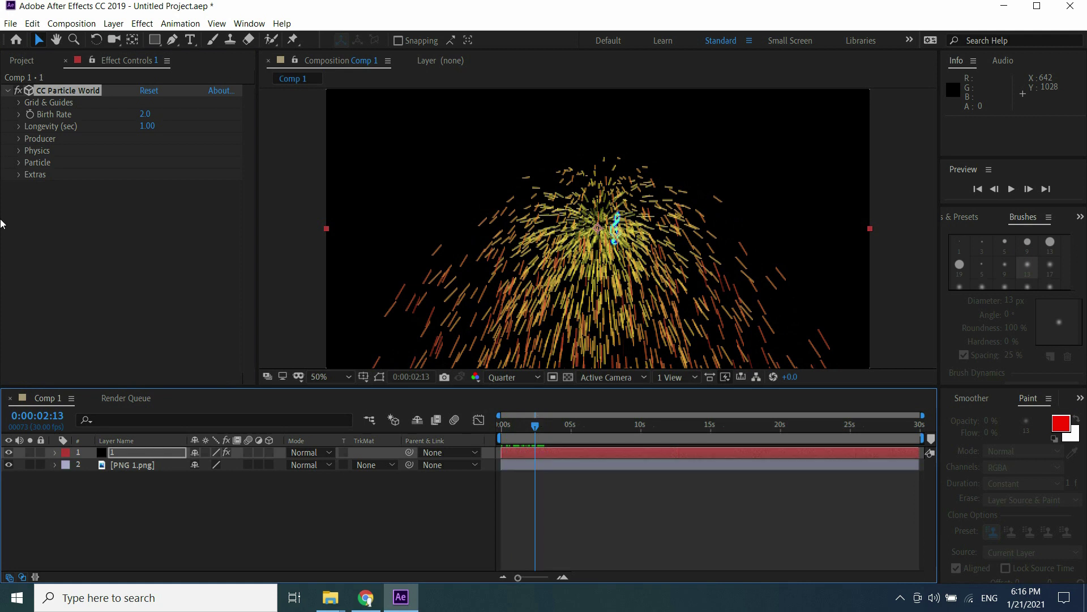
pyautogui.click(145, 115)
pyautogui.write('.1')
pyautogui.press('Return')
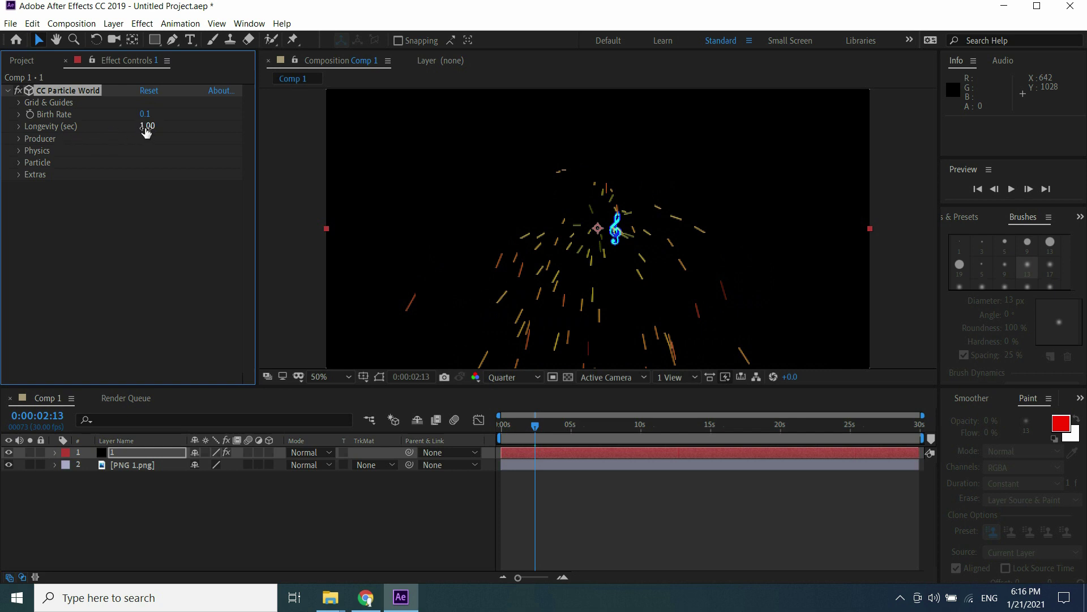
# Step: Set the Producer's Radius X and Radius Y both to 2
pyautogui.click(18, 140)
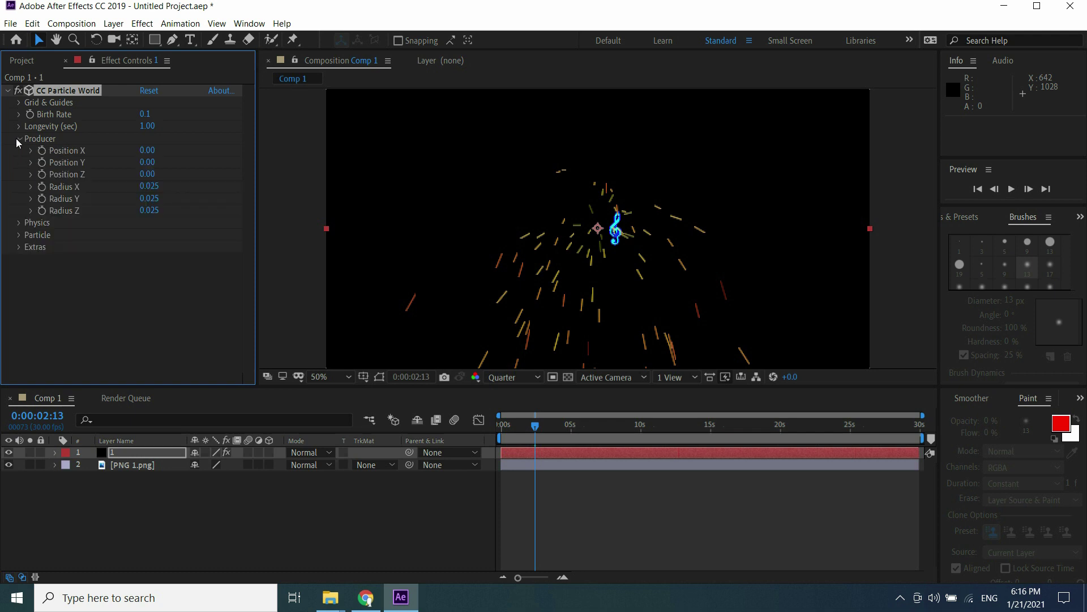
pyautogui.click(144, 184)
pyautogui.write('2')
pyautogui.press('Return')
pyautogui.click(143, 198)
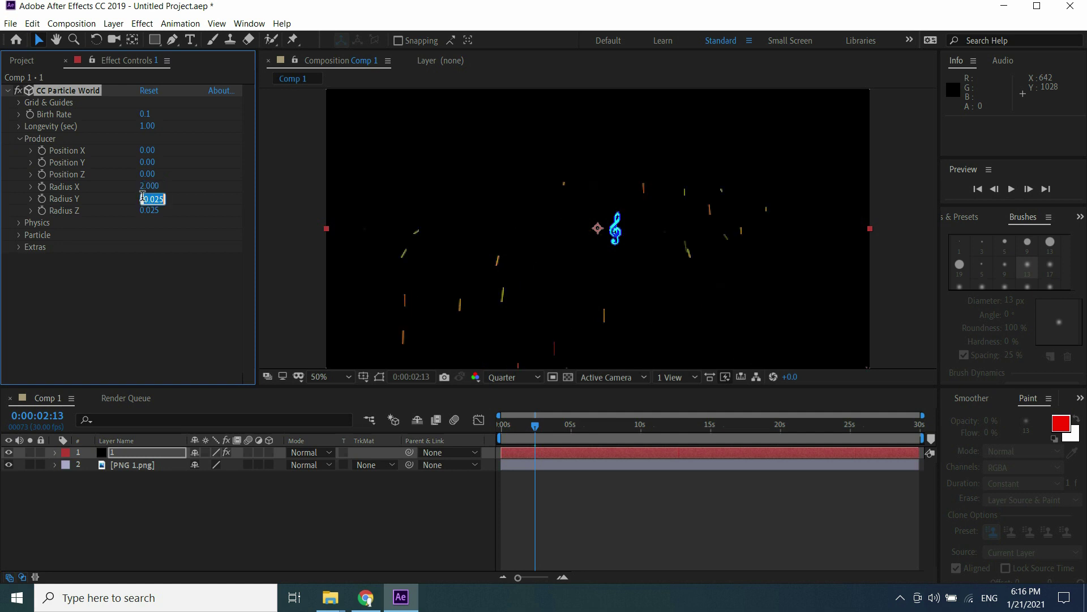
pyautogui.write('2')
pyautogui.press('Return')
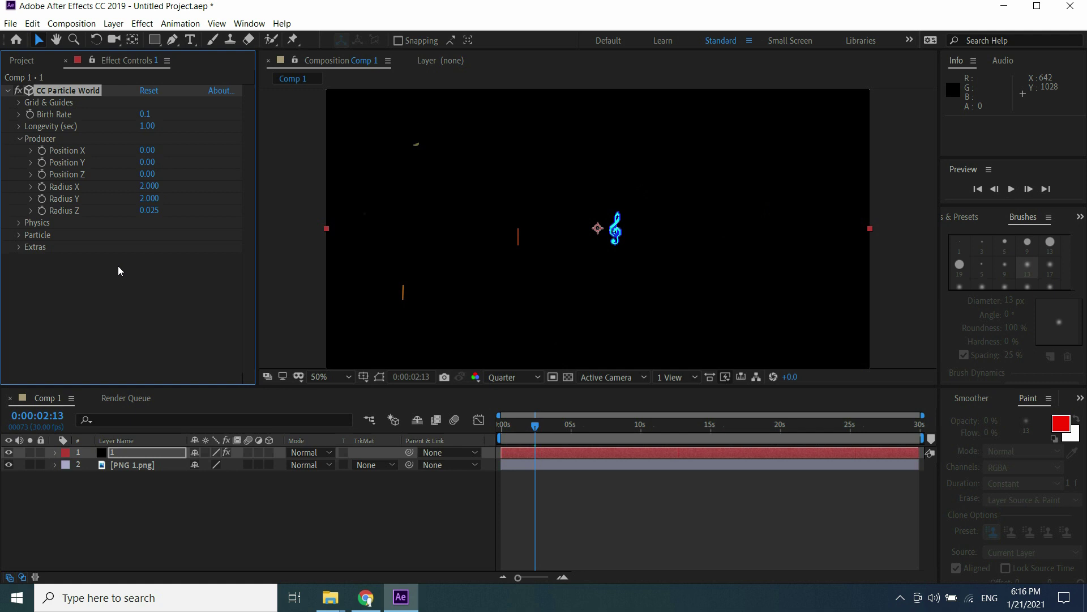
pyautogui.click(18, 223)
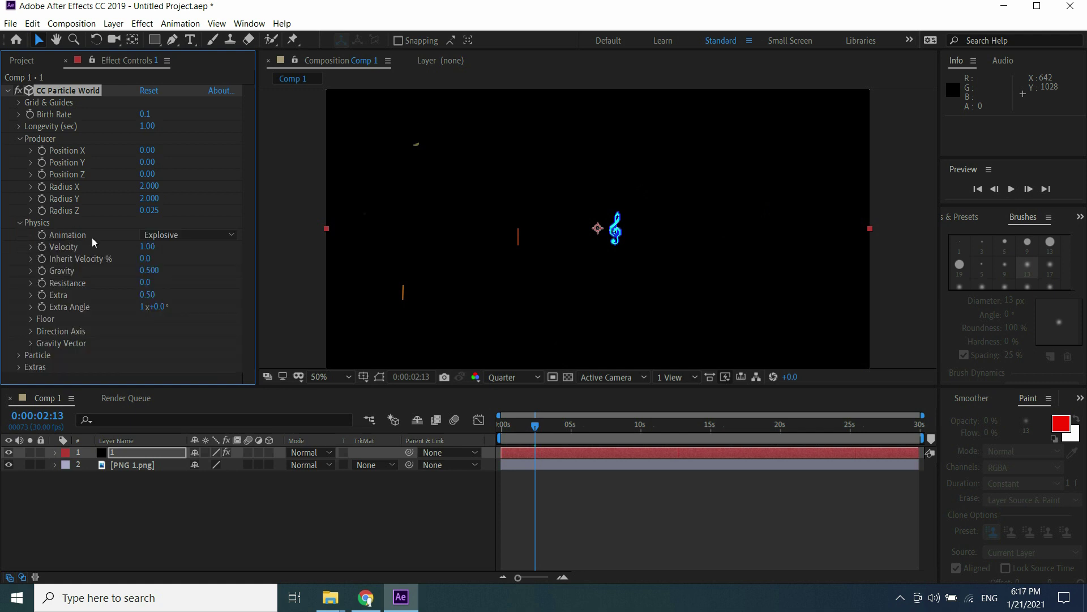
# Step: Set Physics Velocity to 0 and Gravity to 0.01
pyautogui.click(145, 247)
pyautogui.write('0')
pyautogui.press('Return')
pyautogui.click(143, 272)
pyautogui.write('.01')
pyautogui.press('Return')
pyautogui.click(19, 355)
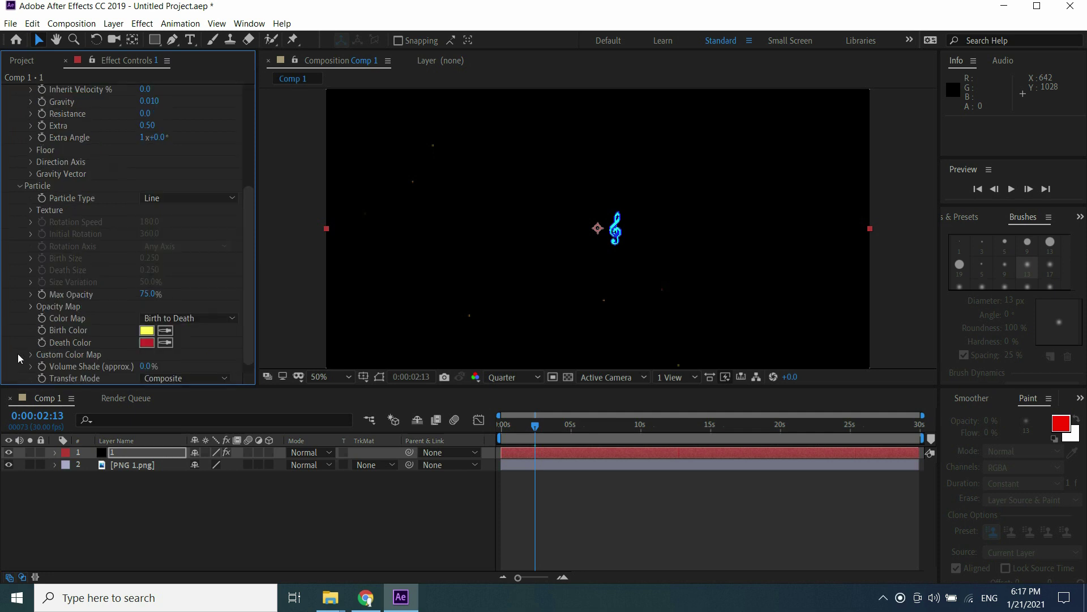
pyautogui.click(232, 197)
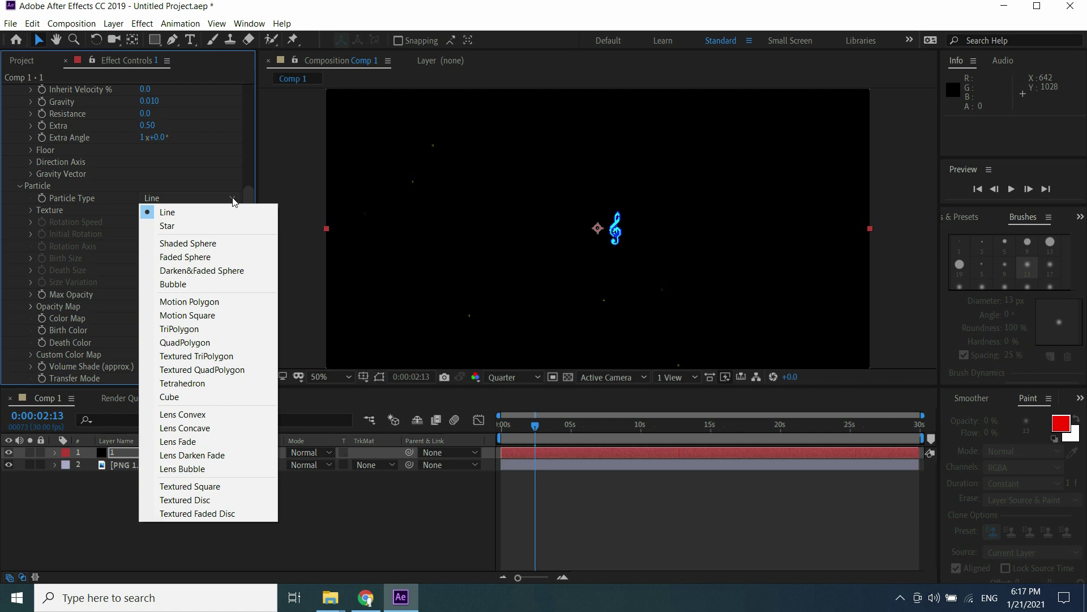
# Step: Use Textured QuadPolygon particles with PNG 1.png as the texture layer, and hide the PNG layer
pyautogui.click(198, 369)
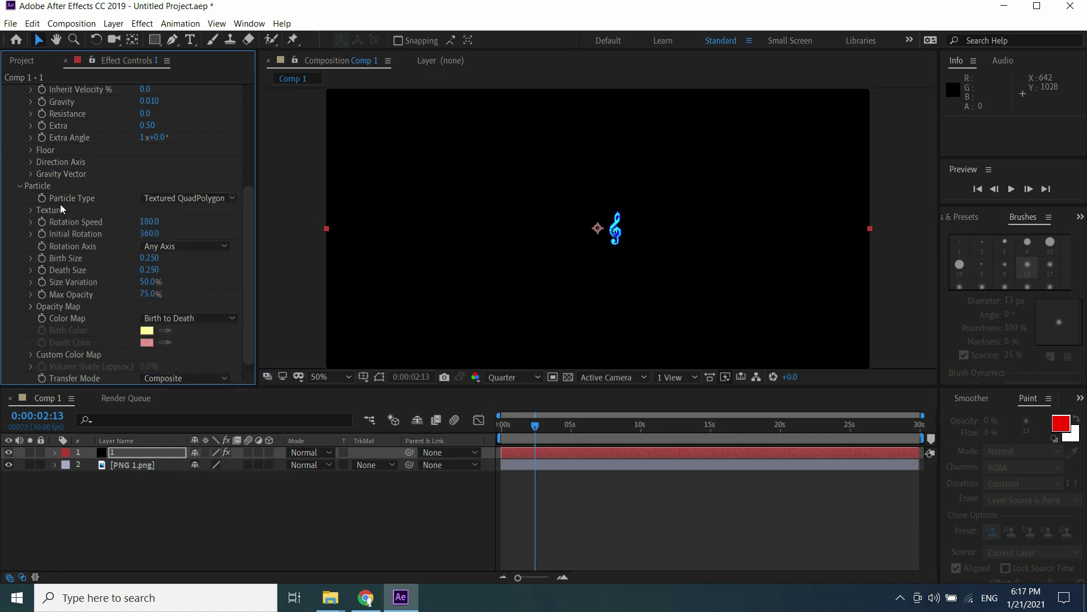
pyautogui.click(30, 211)
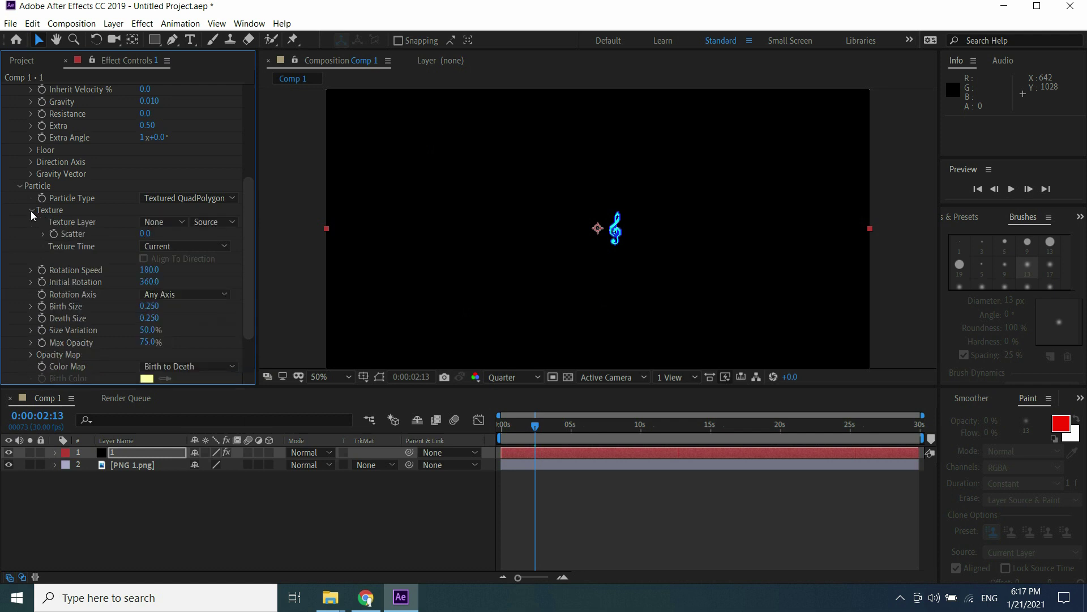
pyautogui.click(181, 221)
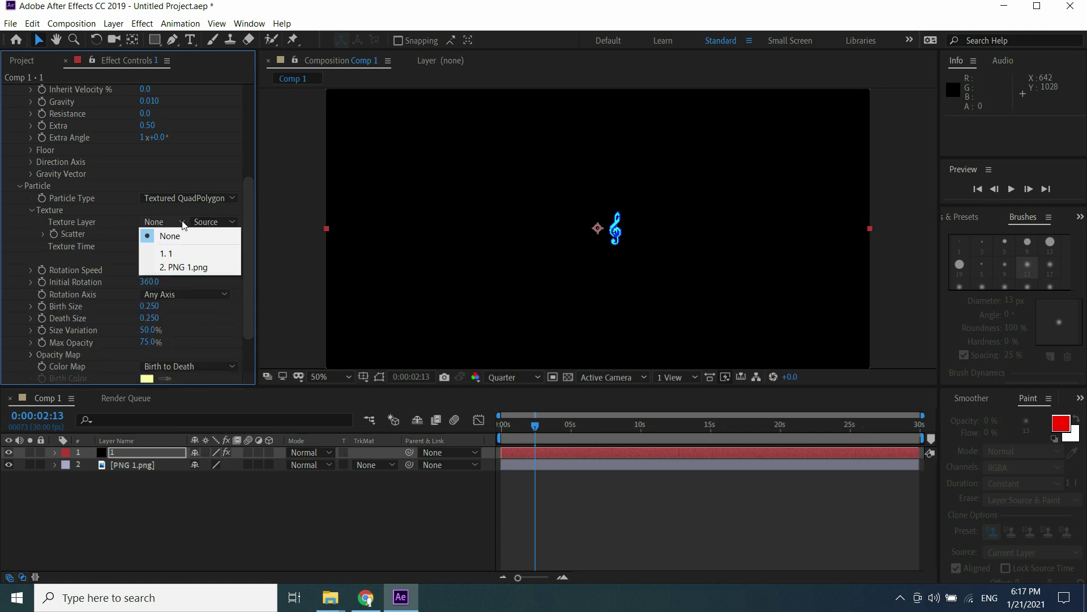
pyautogui.click(179, 268)
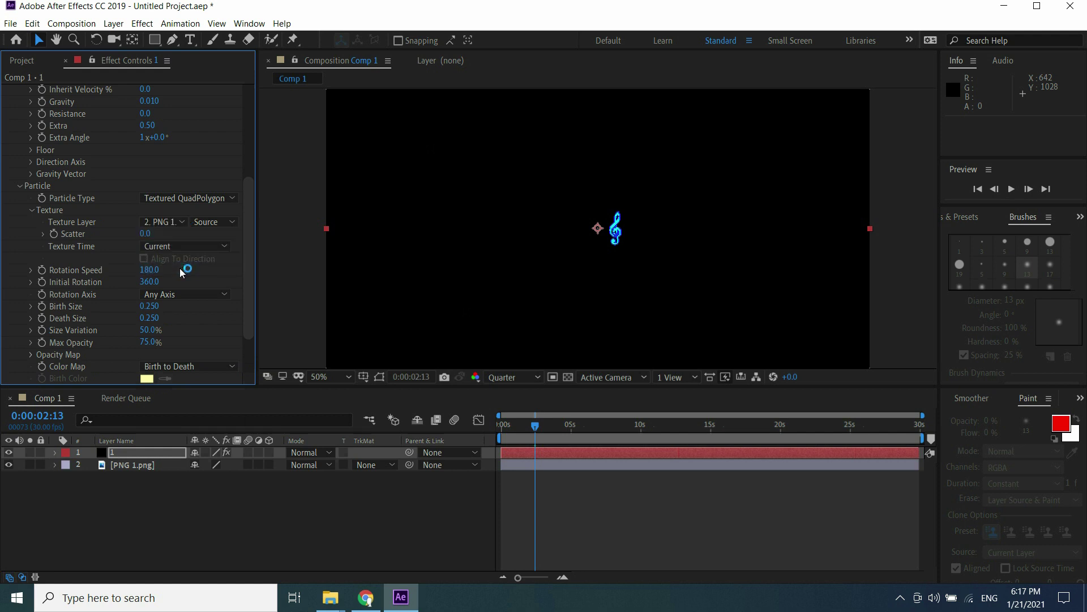
pyautogui.click(8, 464)
pyautogui.press('Home')
pyautogui.scroll(-1, 248, 278)
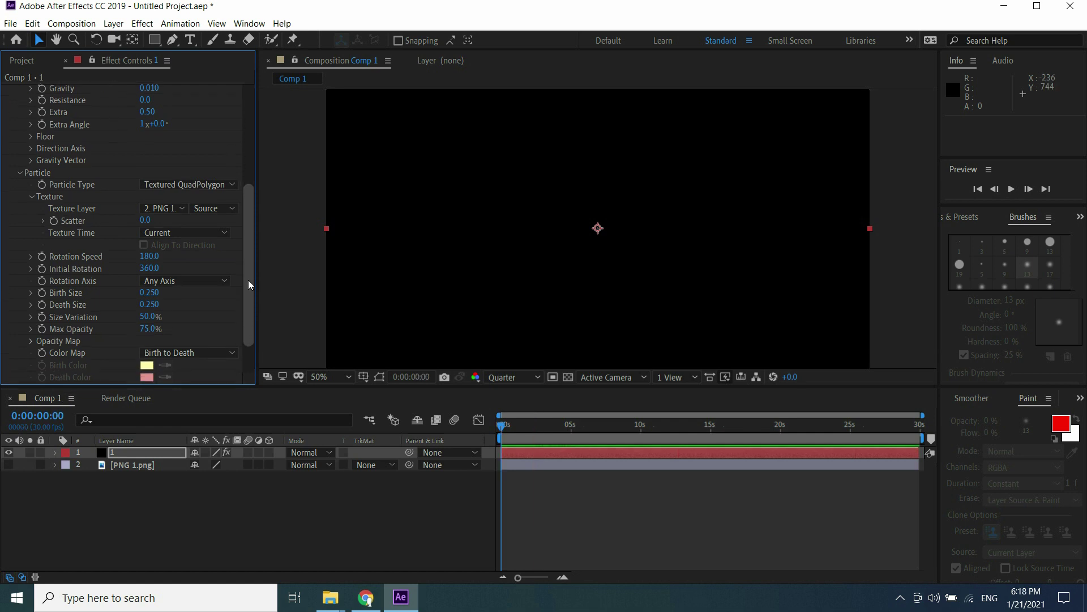
# Step: Set particle Birth Size 2, Death Size 1.5 and Max Opacity 100%
pyautogui.click(148, 291)
pyautogui.write('2')
pyautogui.press('Return')
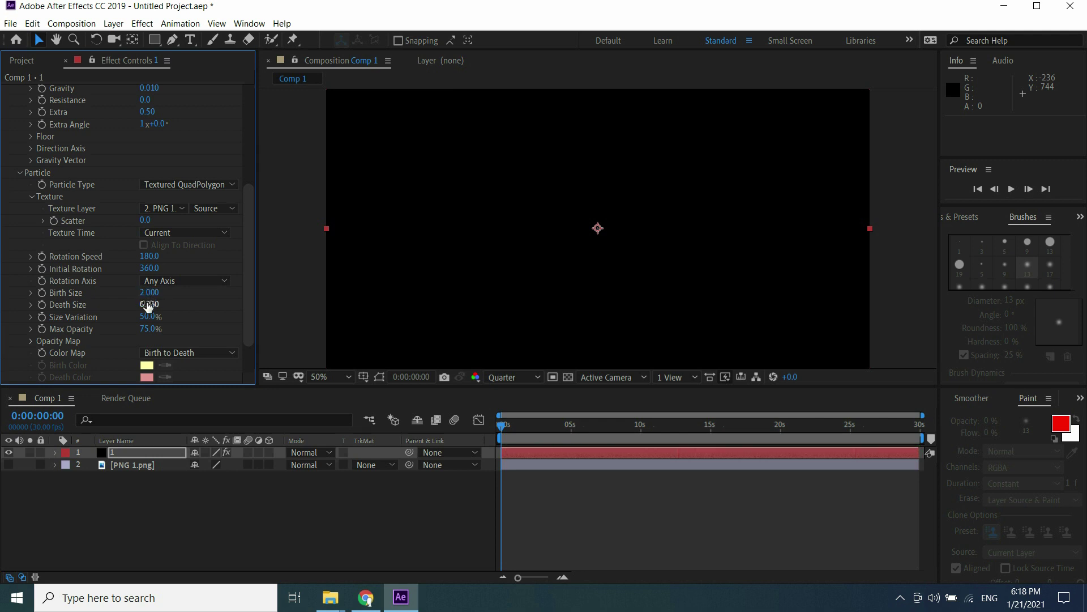
pyautogui.click(148, 305)
pyautogui.write('1.5')
pyautogui.press('Return')
pyautogui.click(148, 329)
pyautogui.write('100')
pyautogui.press('Return')
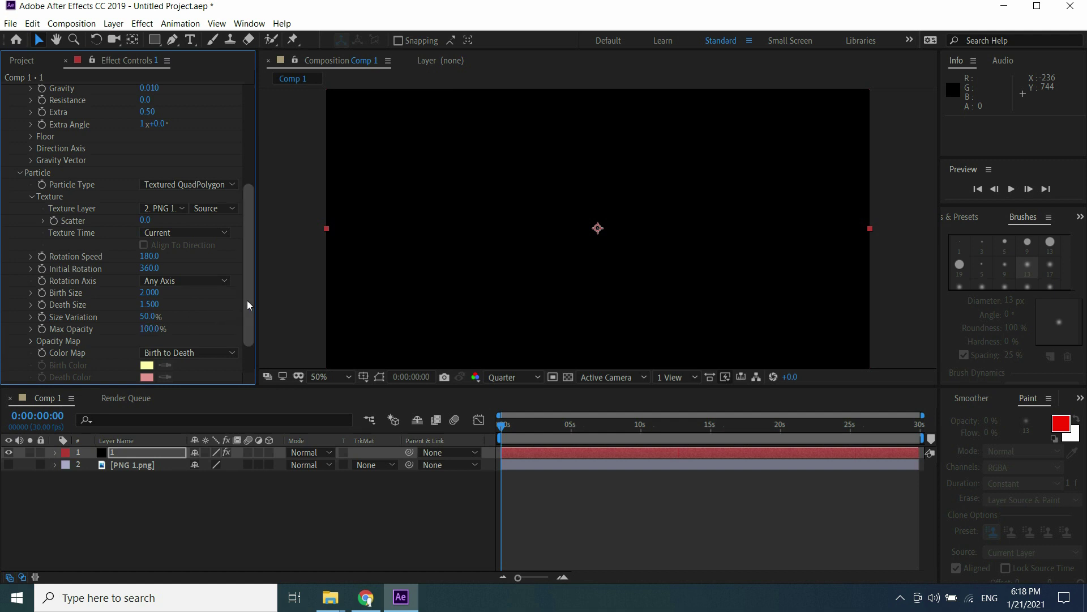
# Step: Redraw the Opacity Map curve for particle opacity over life
pyautogui.scroll(-3, 249, 290)
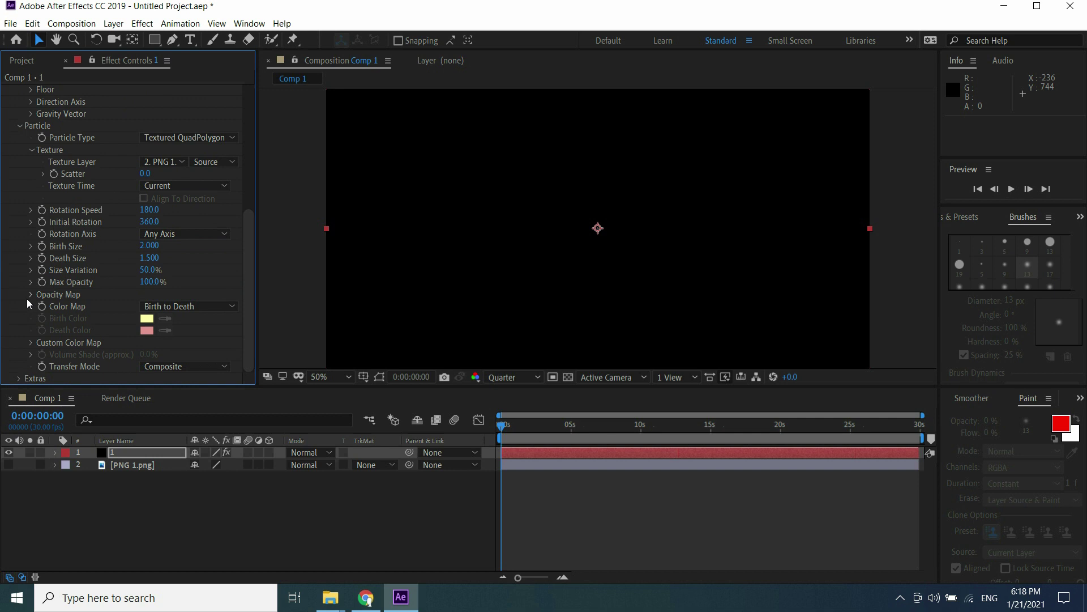
pyautogui.click(30, 294)
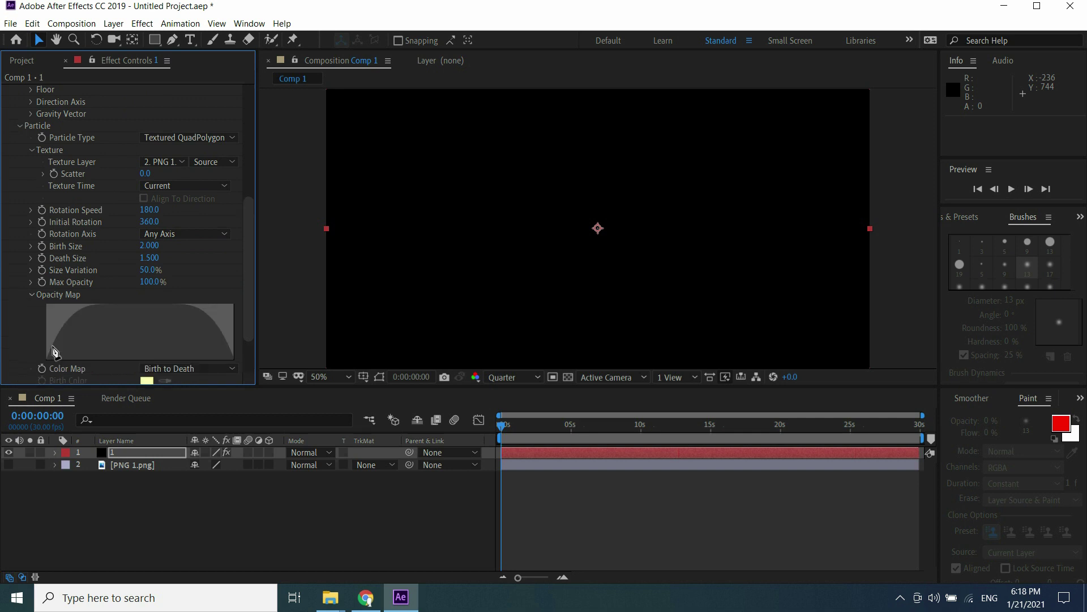
pyautogui.moveTo(57, 356)
pyautogui.mouseDown()
pyautogui.moveTo(45, 293)
pyautogui.moveTo(171, 280)
pyautogui.moveTo(271, 305)
pyautogui.moveTo(251, 103)
pyautogui.mouseUp()
pyautogui.scroll(-1, 243, 281)
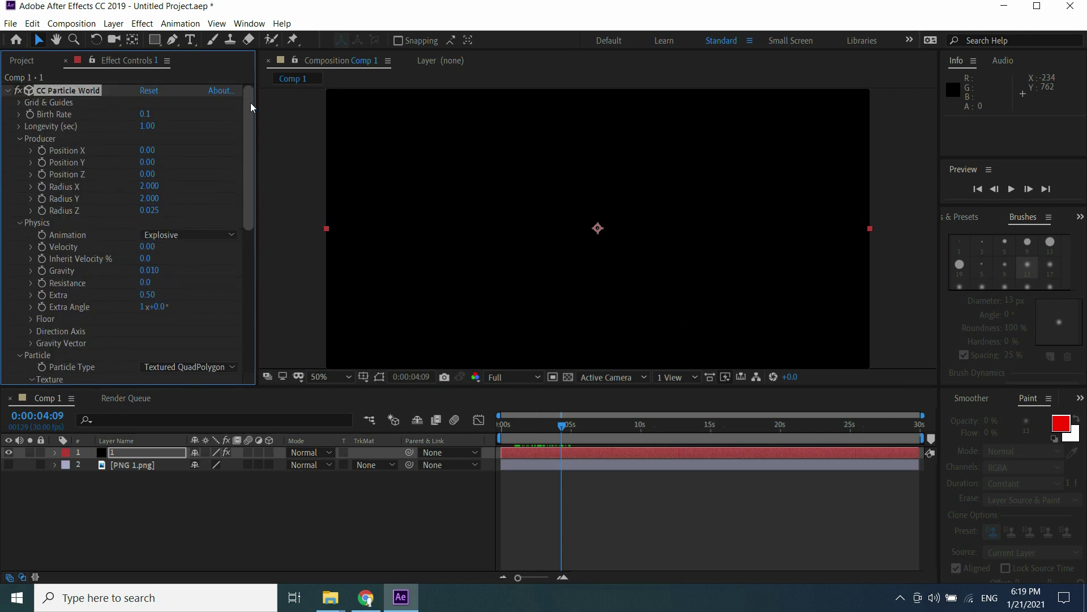
# Step: Set particle Longevity to 20 seconds
pyautogui.click(158, 139)
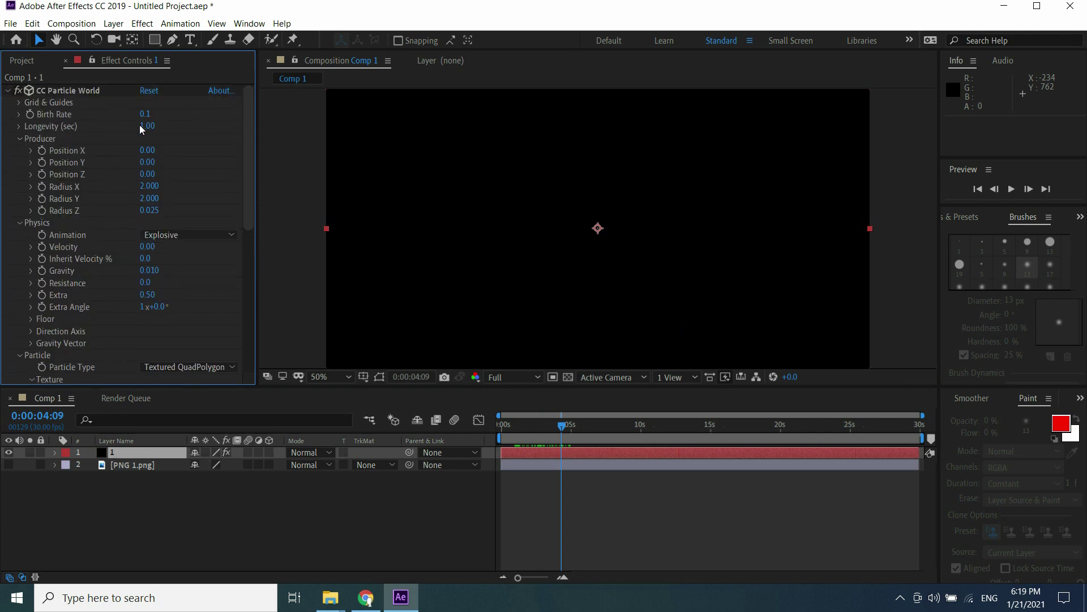
pyautogui.click(145, 128)
pyautogui.write('20')
pyautogui.press('Return')
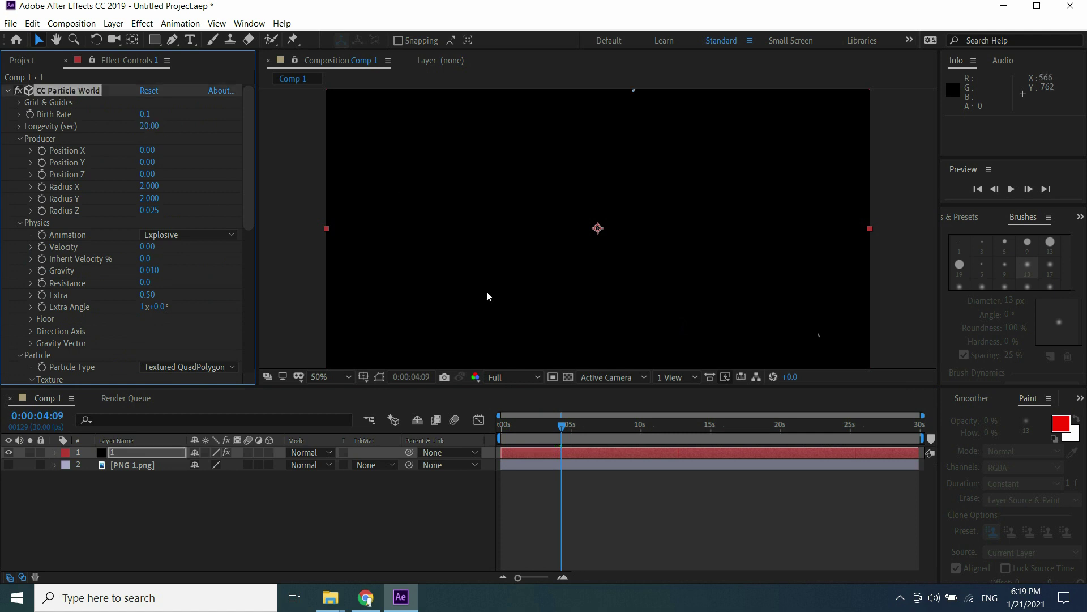
# Step: Set Rotation Speed and Initial Rotation to 0, then preview the particles
pyautogui.moveTo(562, 426); pyautogui.dragTo(599, 429)
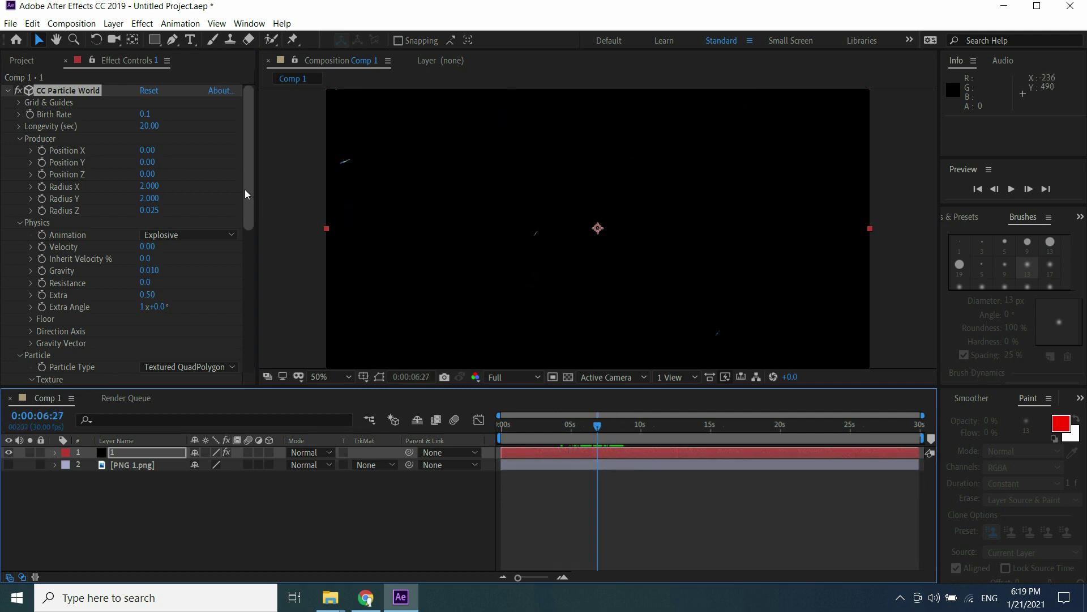
pyautogui.moveTo(245, 187); pyautogui.dragTo(264, 260)
pyautogui.click(147, 290)
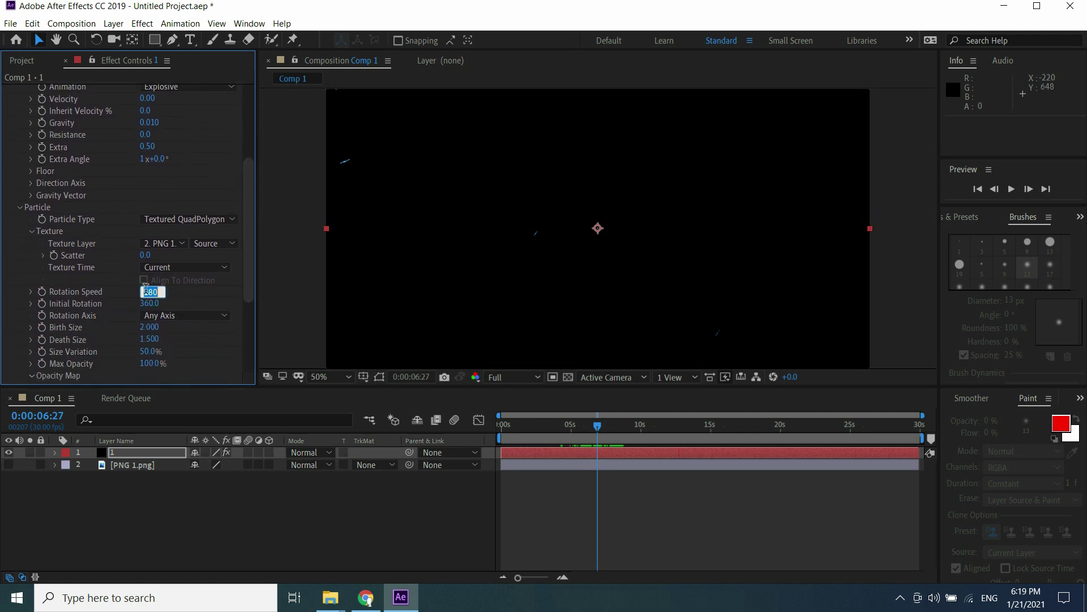
pyautogui.write('0')
pyautogui.press('Return')
pyautogui.click(148, 303)
pyautogui.write('0')
pyautogui.press('Return')
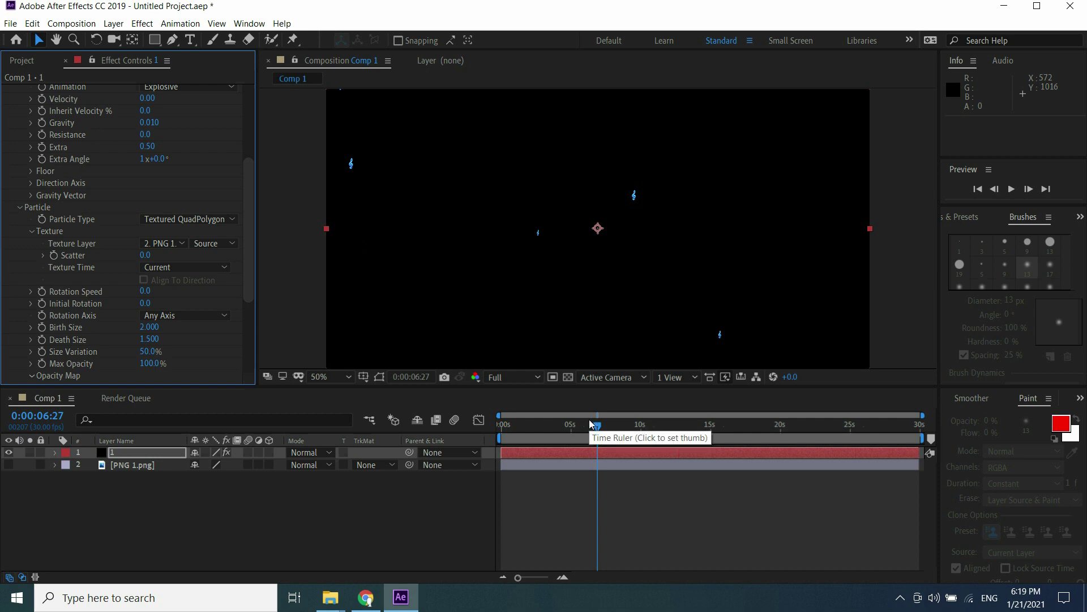
pyautogui.press('space')
pyautogui.press('space')
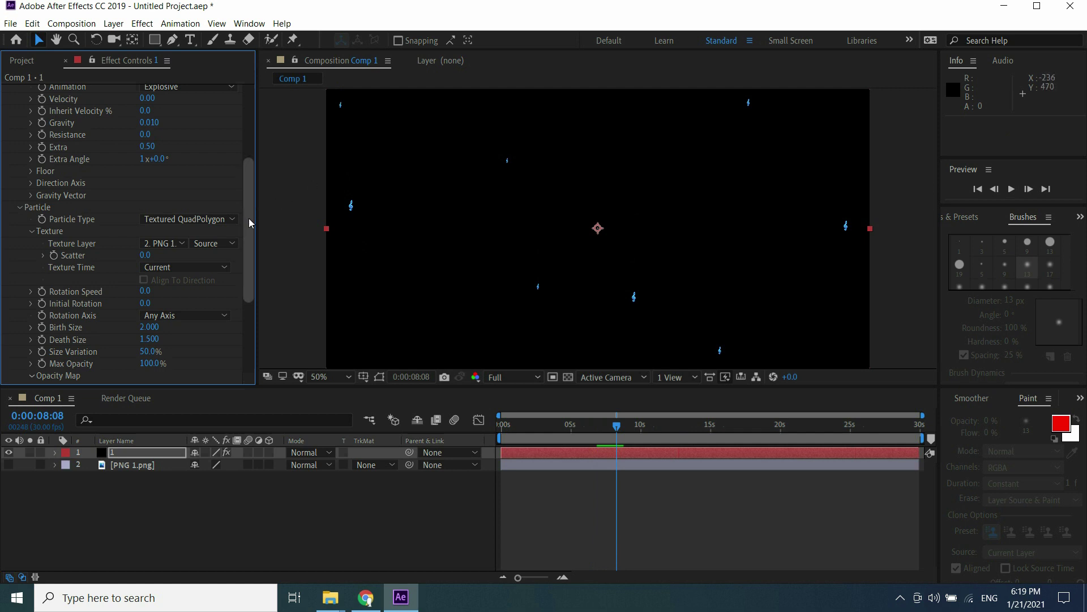
# Step: Begin entering a negative Gravity value and stop the preview
pyautogui.moveTo(249, 218); pyautogui.dragTo(247, 202)
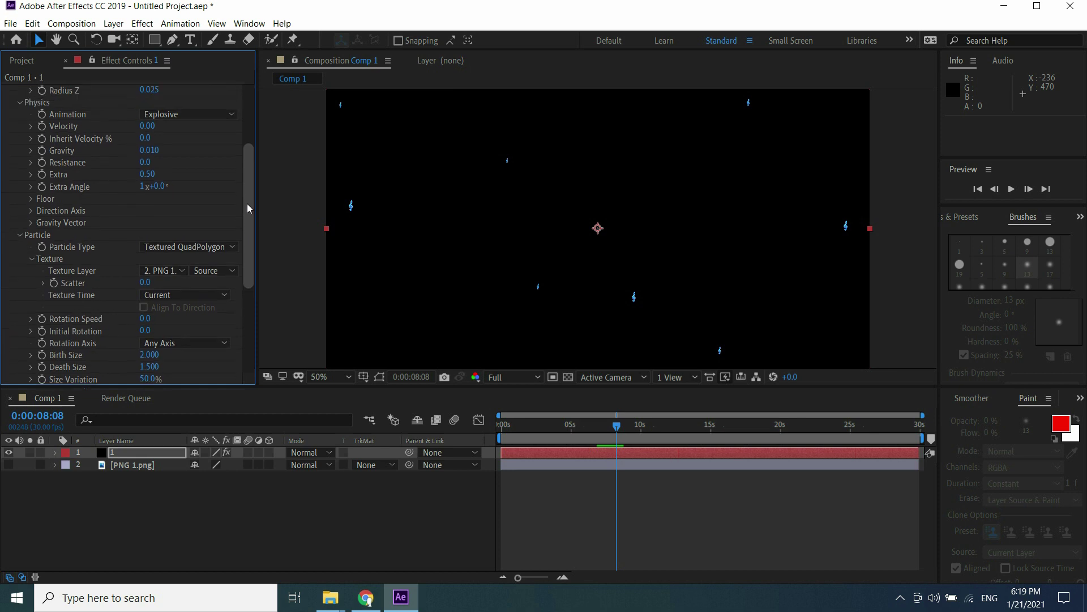
pyautogui.click(148, 156)
pyautogui.write('-')
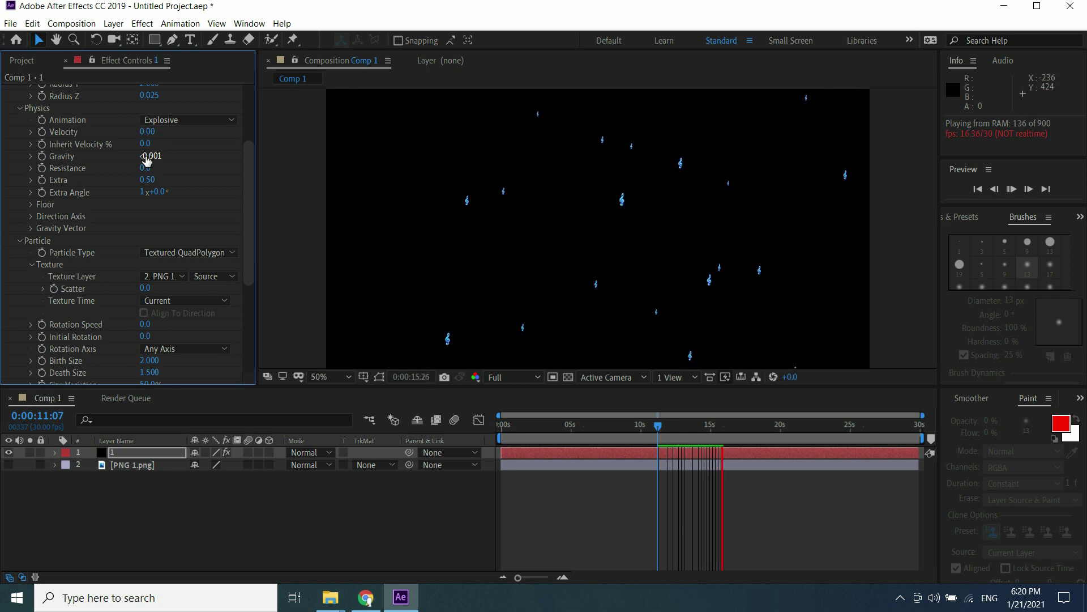
pyautogui.press('space')
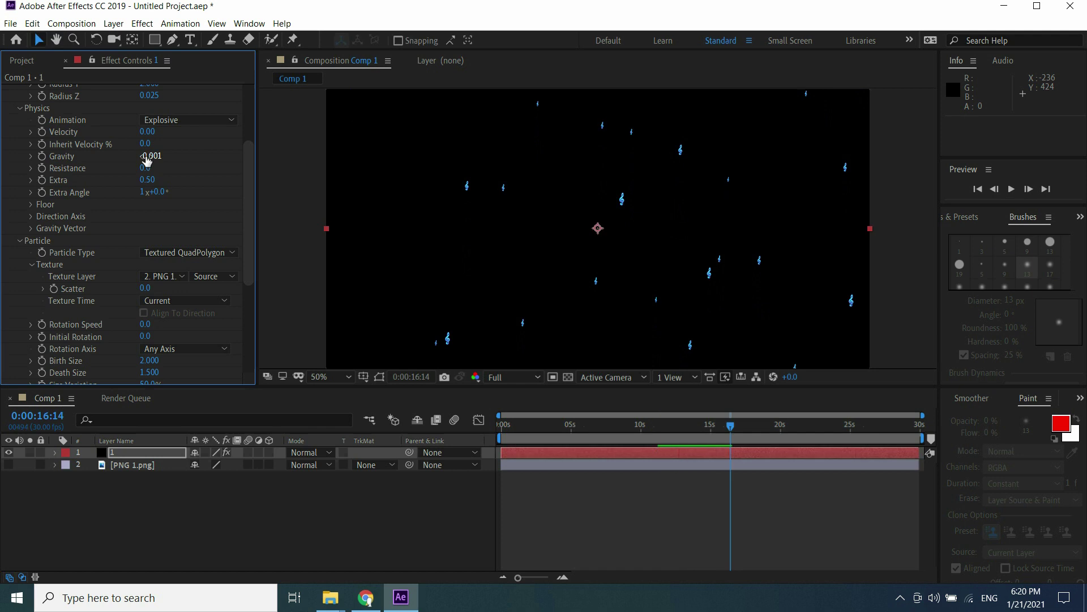
# Step: Set Birth Size to 4 and Death Size to 2, then preview the larger particles
pyautogui.moveTo(250, 195); pyautogui.dragTo(263, 236)
pyautogui.click(148, 277)
pyautogui.write('4')
pyautogui.press('Return')
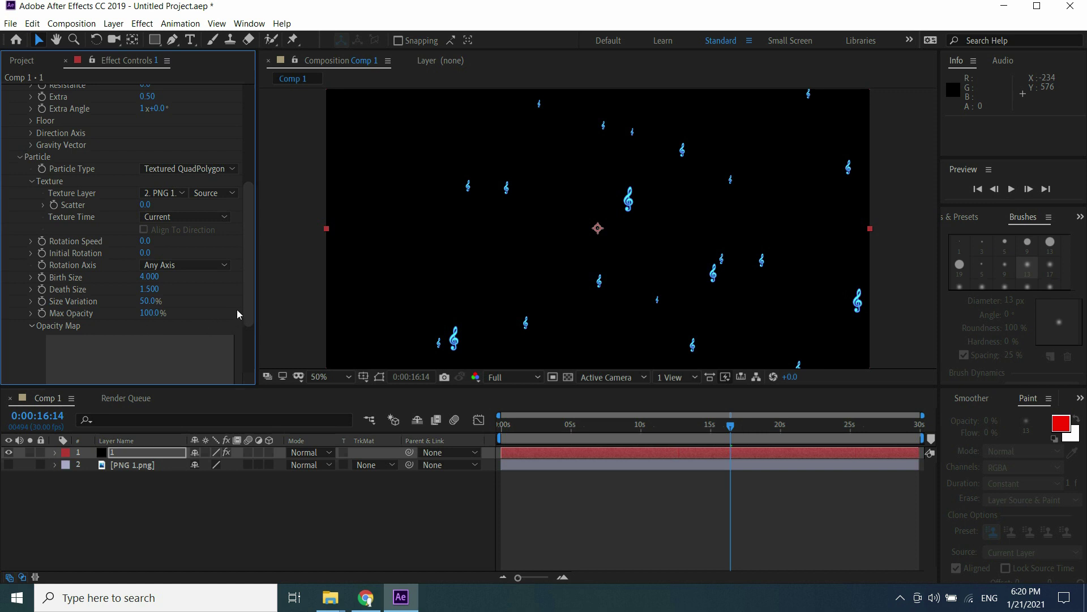
pyautogui.click(148, 289)
pyautogui.write('2')
pyautogui.press('Return')
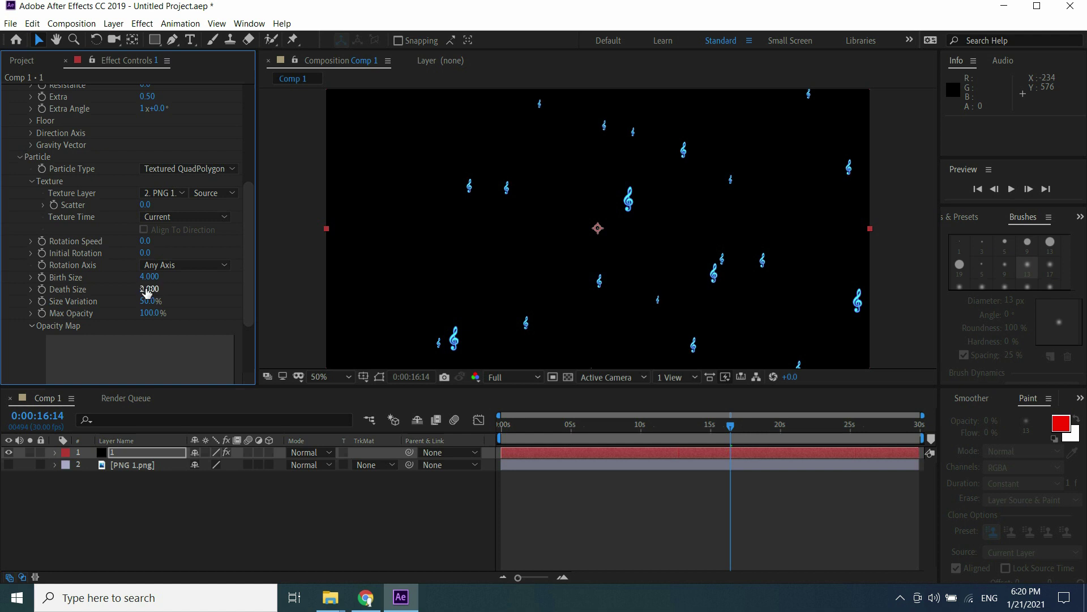
pyautogui.press('space')
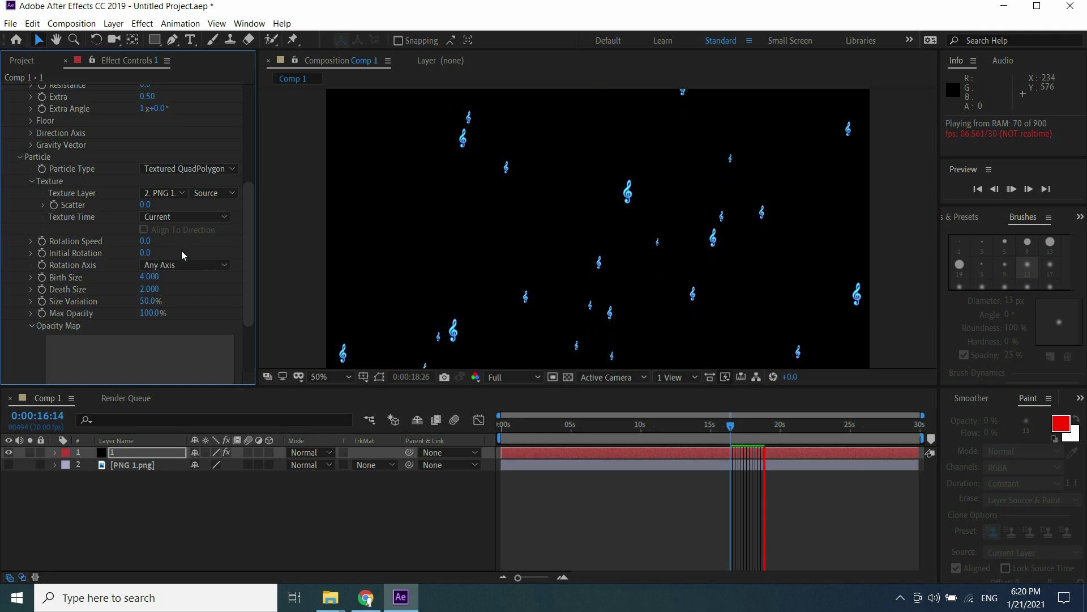
pyautogui.press('space')
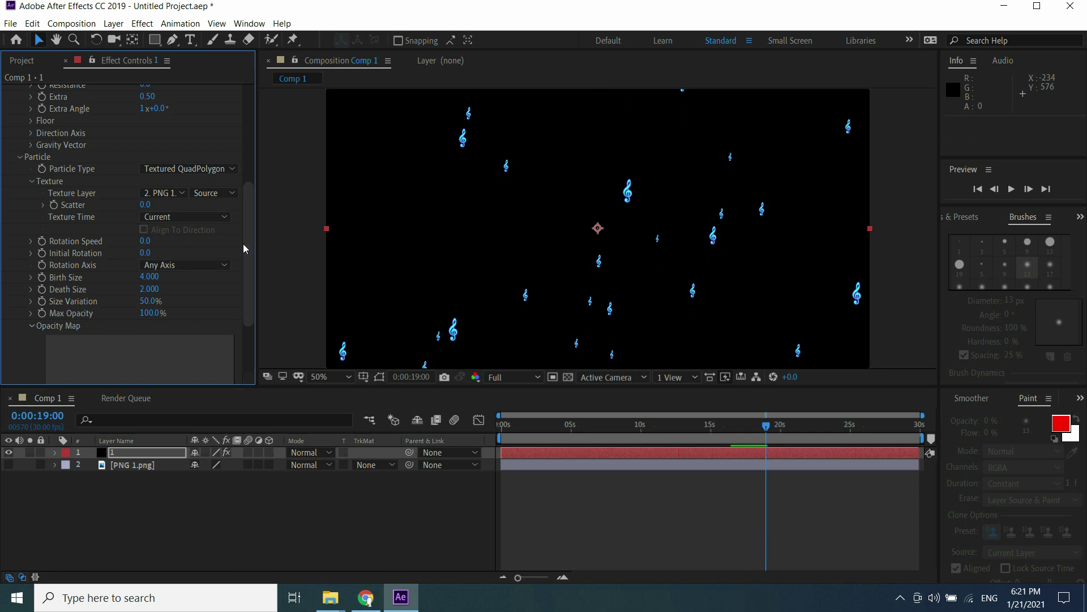
# Step: Set Gravity to -0.005 and preview the slow upward drift
pyautogui.moveTo(253, 251); pyautogui.dragTo(253, 210)
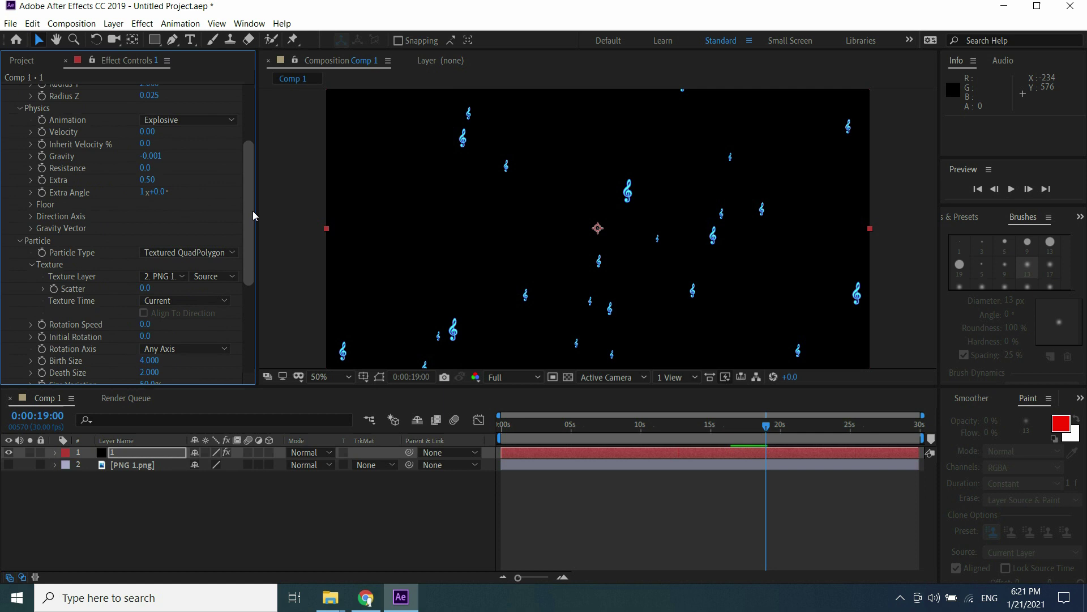
pyautogui.click(146, 155)
pyautogui.write('-')
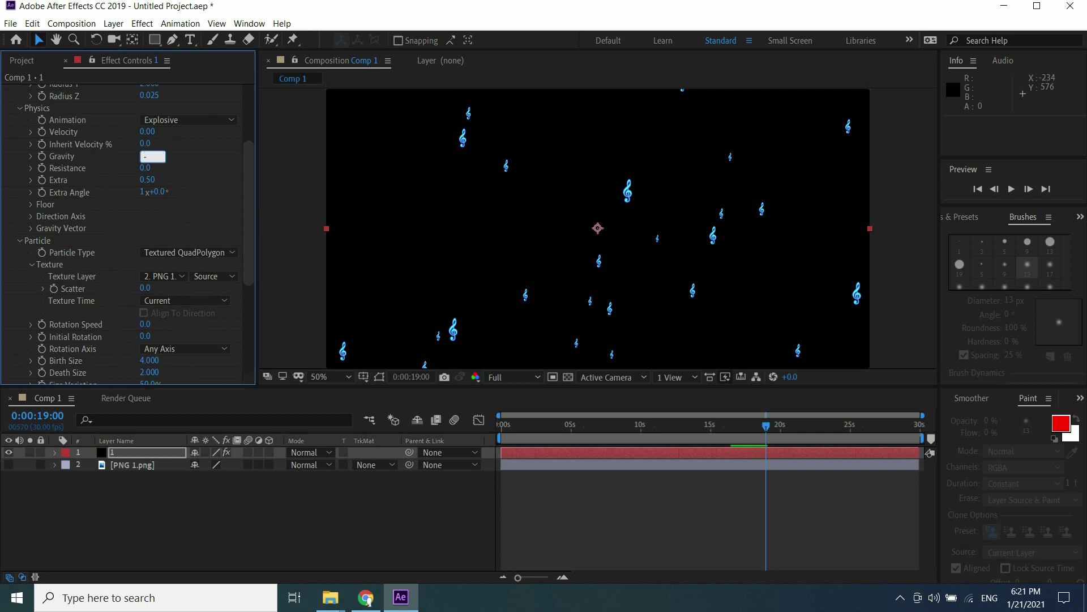
pyautogui.write('.005')
pyautogui.press('Return')
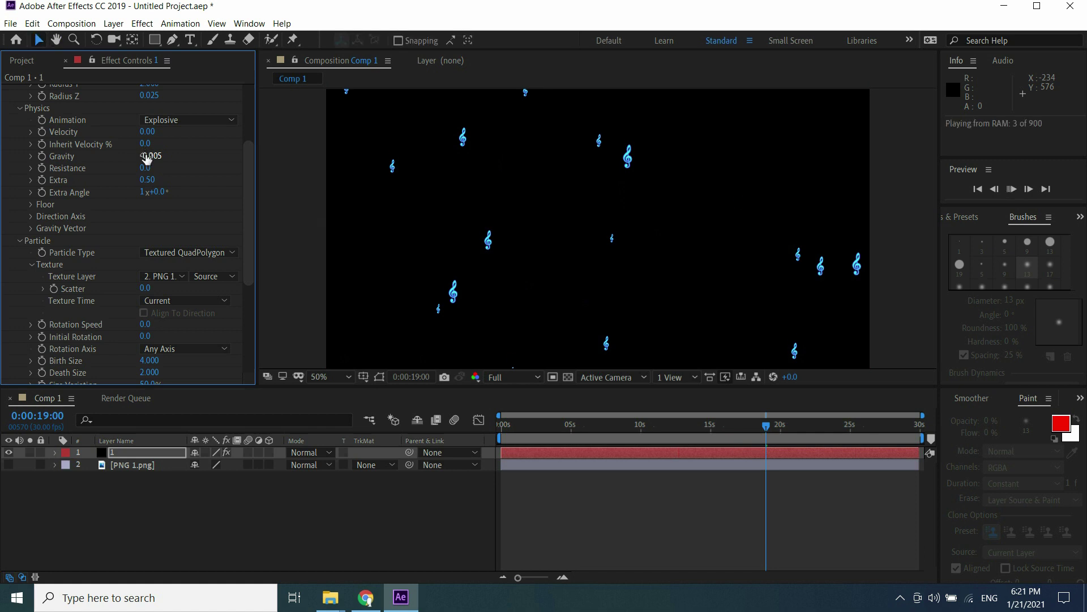
pyautogui.press('space')
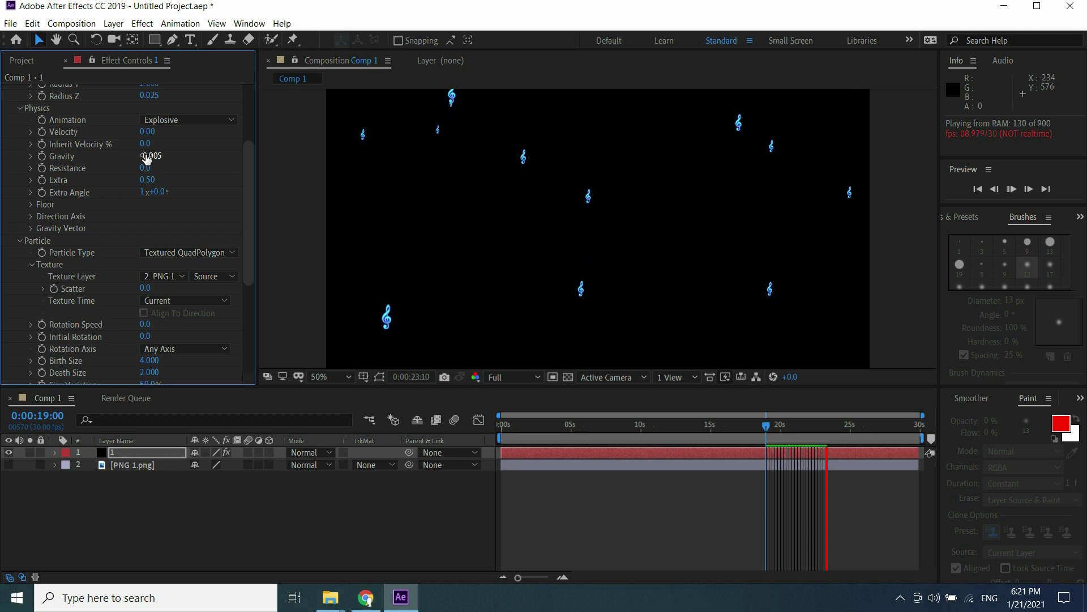
pyautogui.click(153, 453)
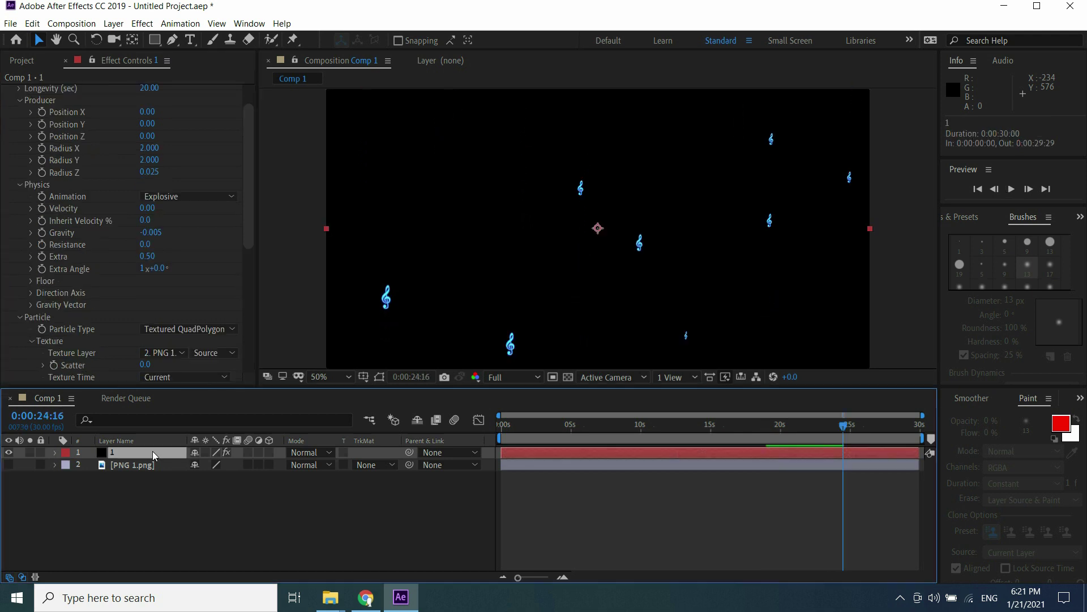
# Step: Duplicate the particle layer twice and add PNG 2.png and PNG 3.png as hidden layers
pyautogui.hotkey('ctrl', 'd')
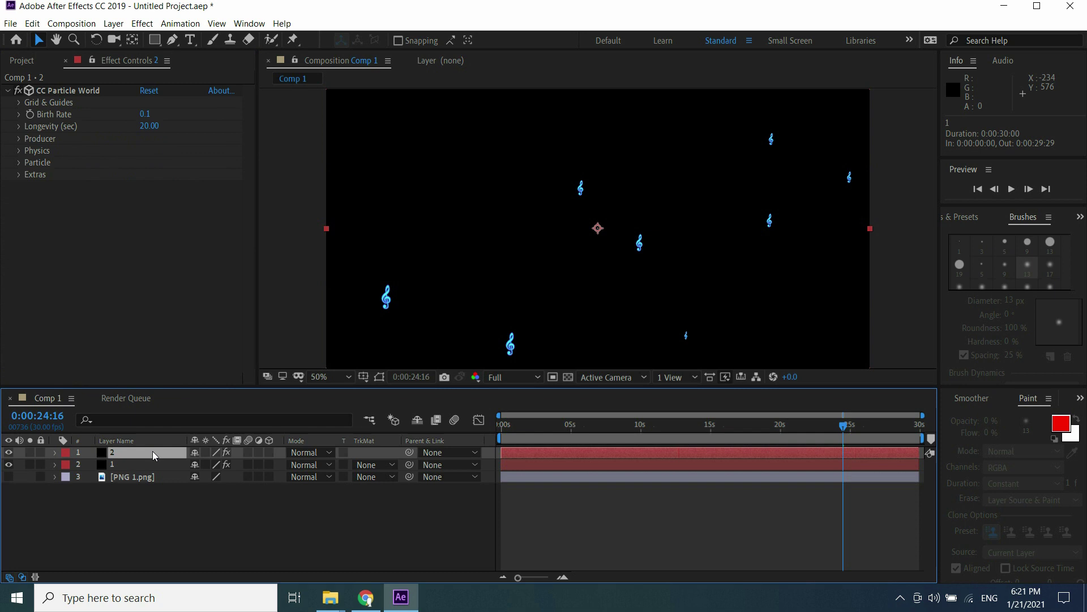
pyautogui.click(20, 62)
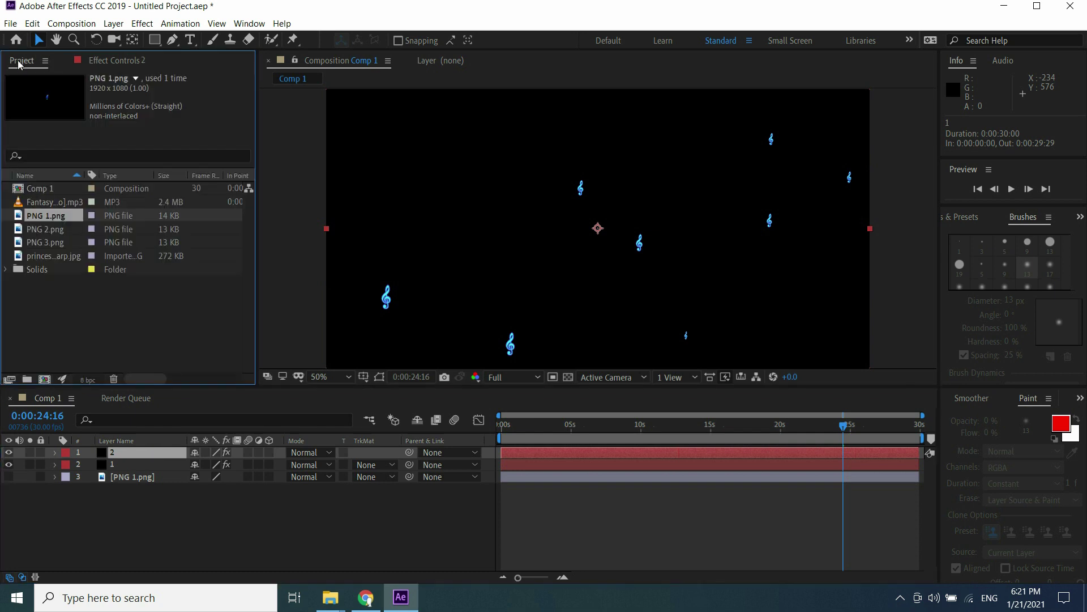
pyautogui.moveTo(53, 230); pyautogui.dragTo(136, 513)
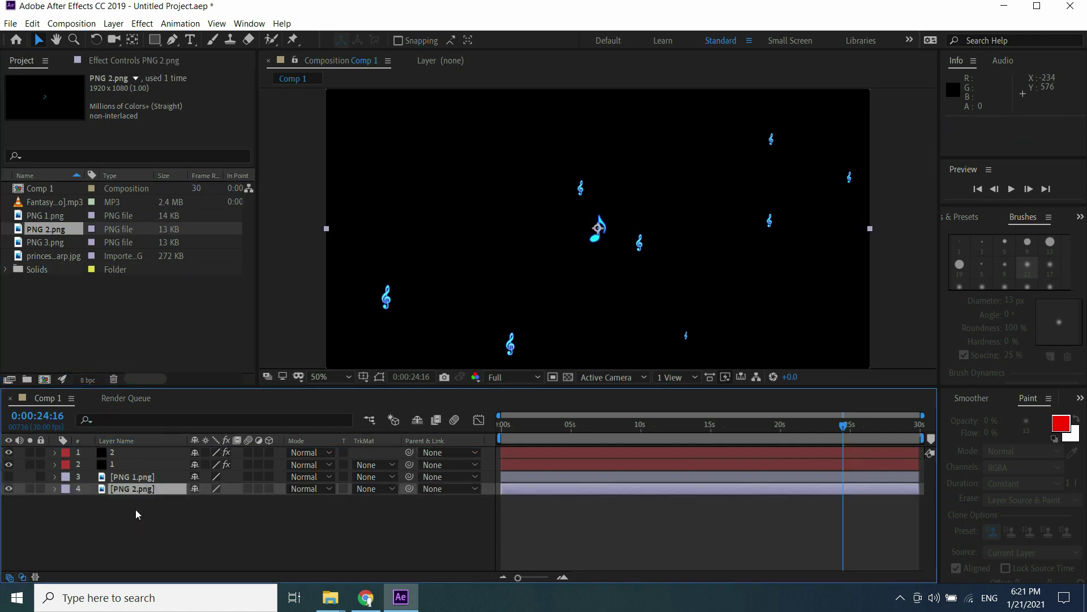
pyautogui.moveTo(41, 241); pyautogui.dragTo(128, 507)
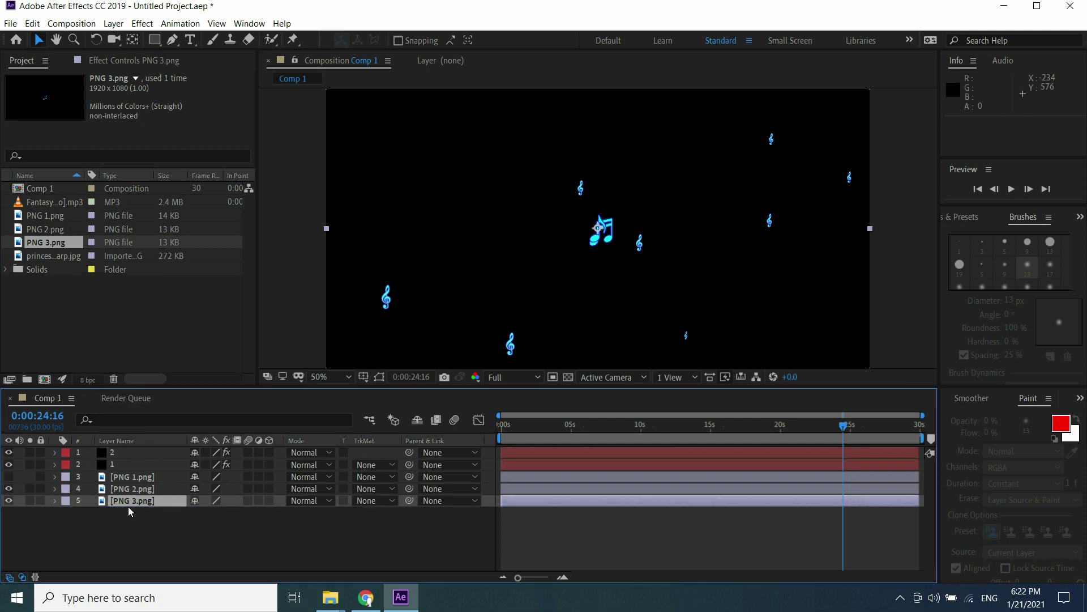
pyautogui.click(9, 488)
pyautogui.click(9, 501)
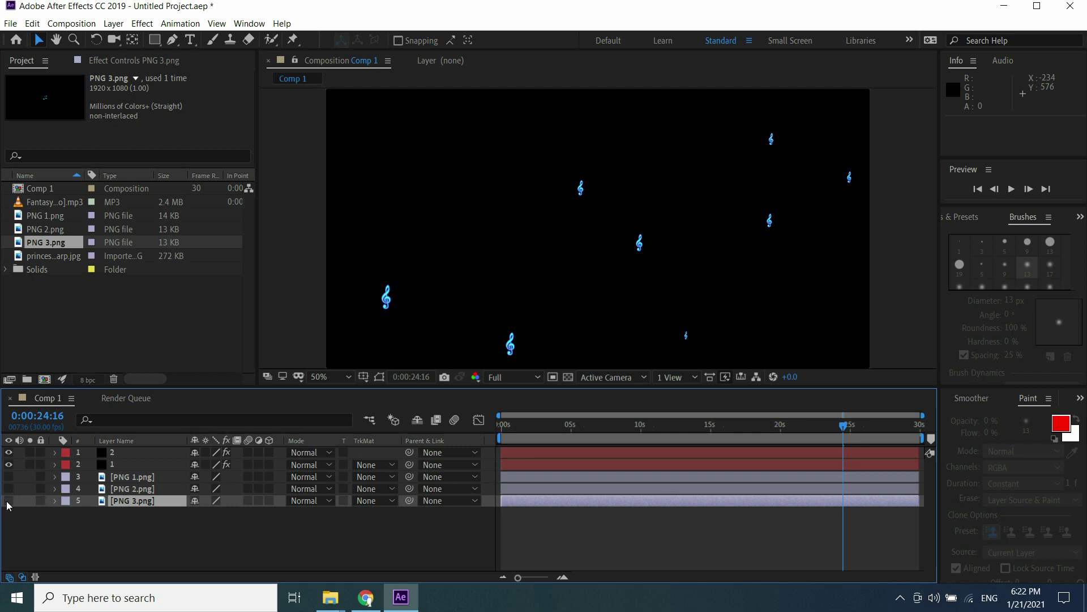
pyautogui.click(149, 453)
pyautogui.hotkey('ctrl', 'd')
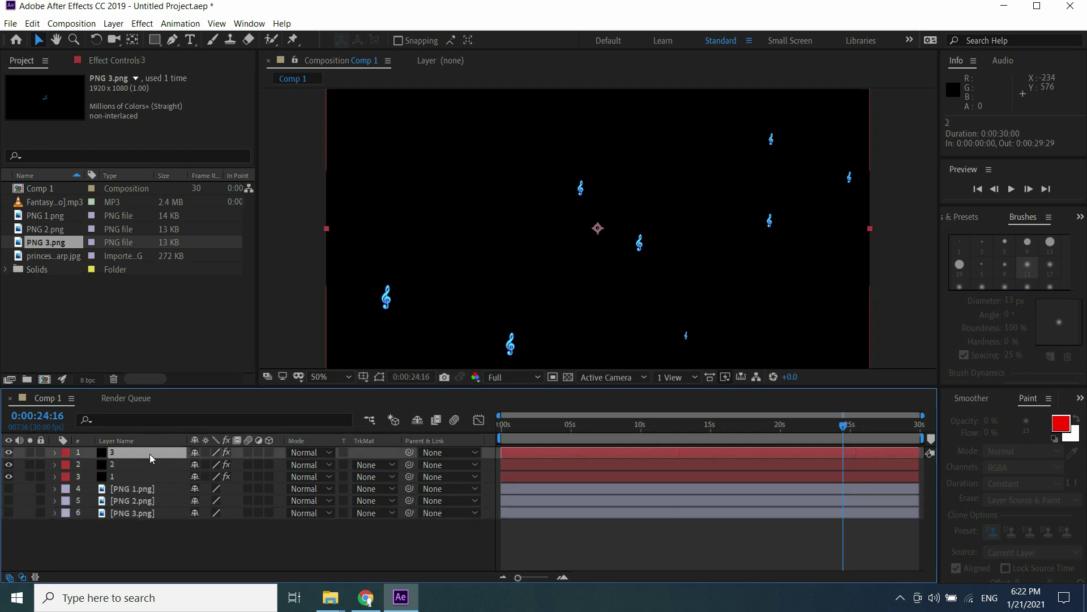
# Step: Set particle layer 2's Texture Layer to PNG 2.png
pyautogui.click(149, 464)
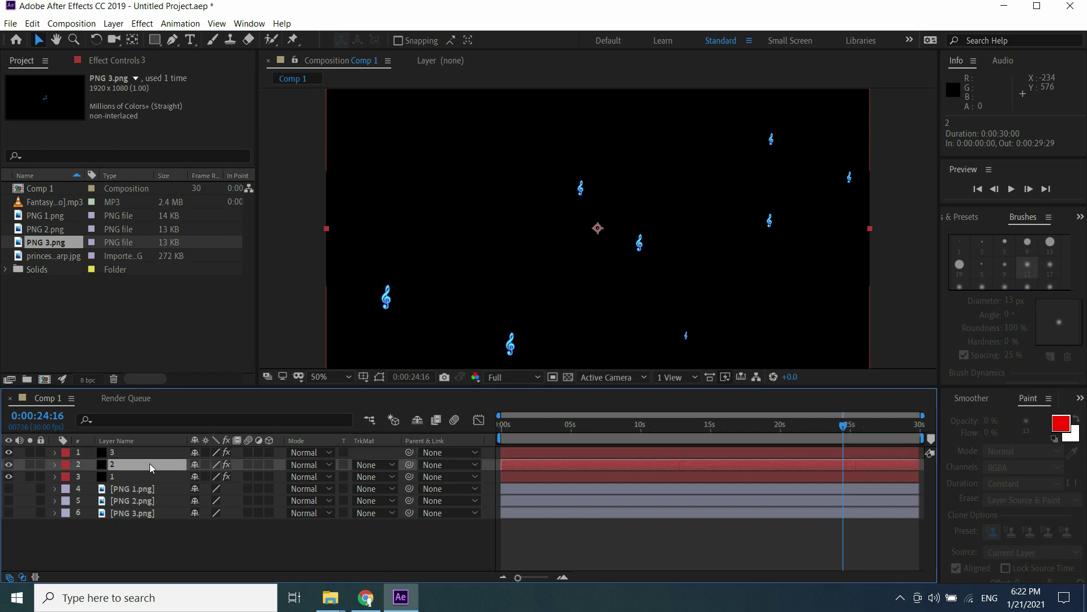
pyautogui.click(113, 61)
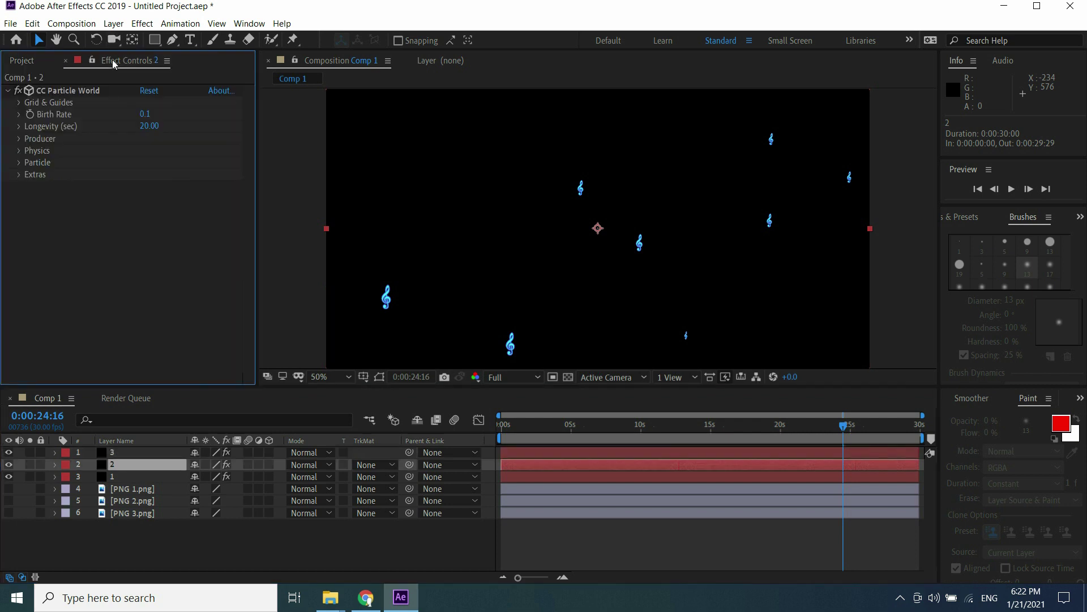
pyautogui.click(20, 163)
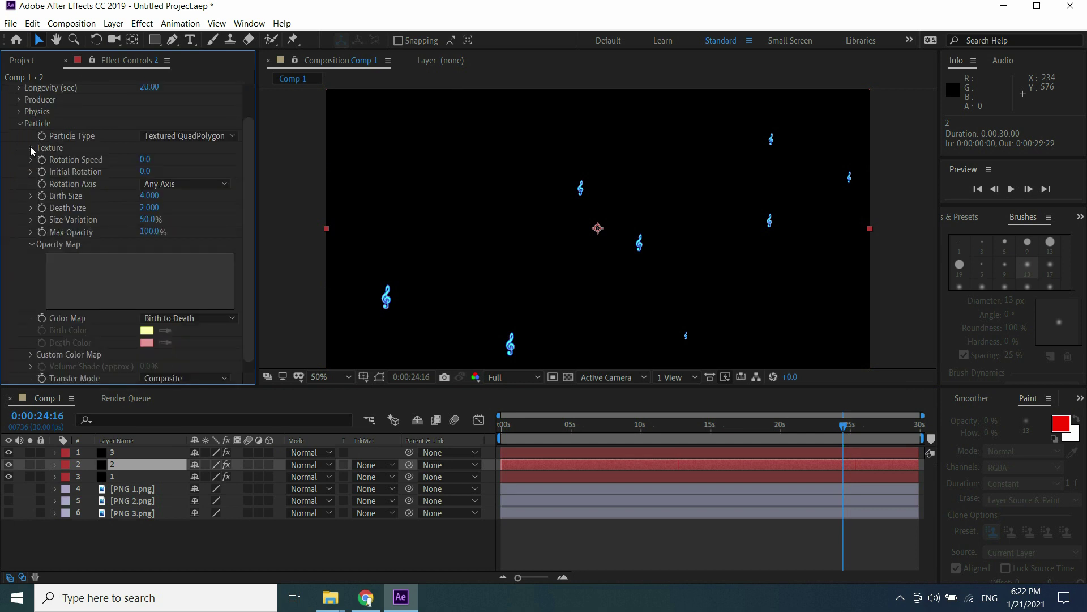
pyautogui.click(31, 147)
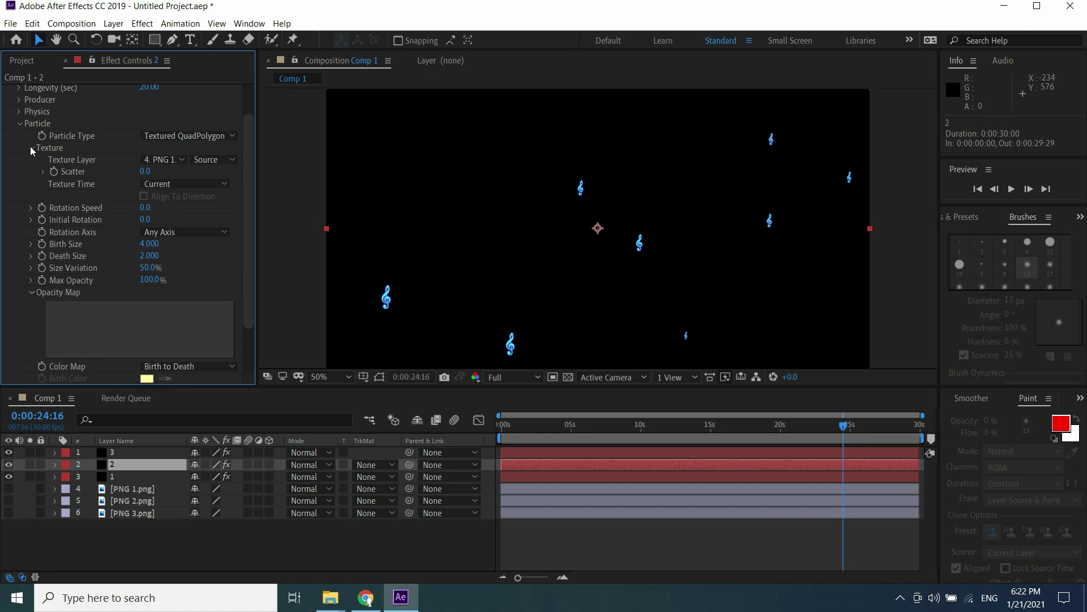
pyautogui.click(185, 160)
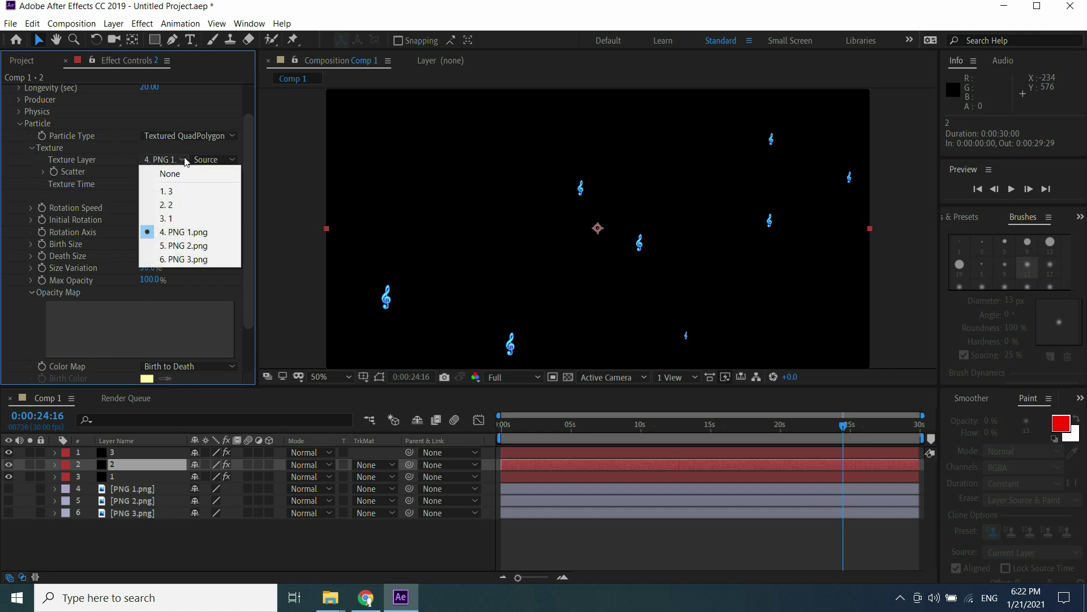
pyautogui.click(174, 247)
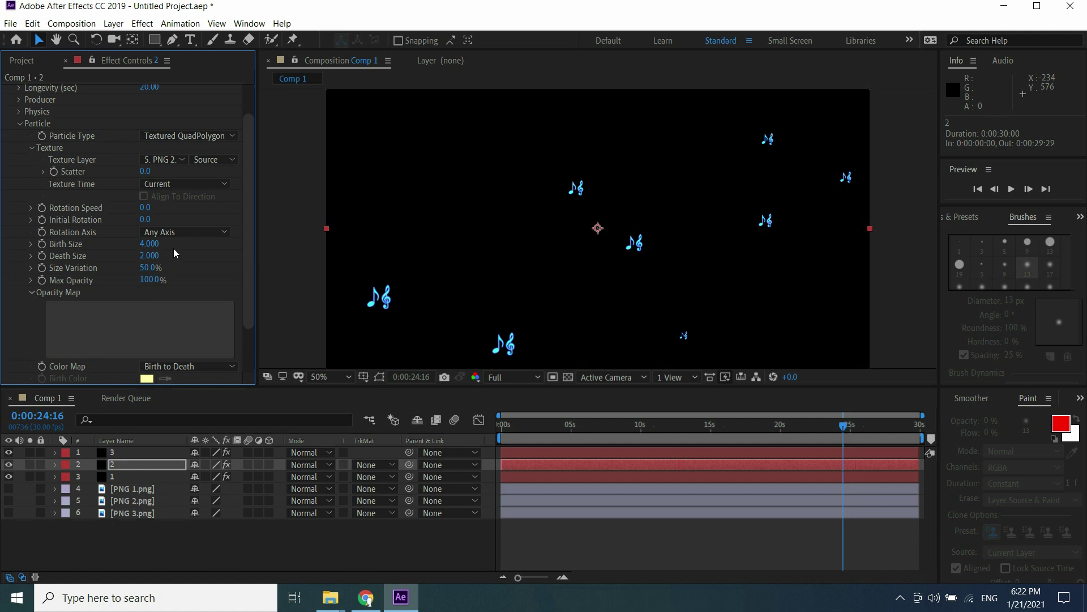
# Step: Set particle layer 3's Texture Layer to PNG 3.png
pyautogui.click(154, 451)
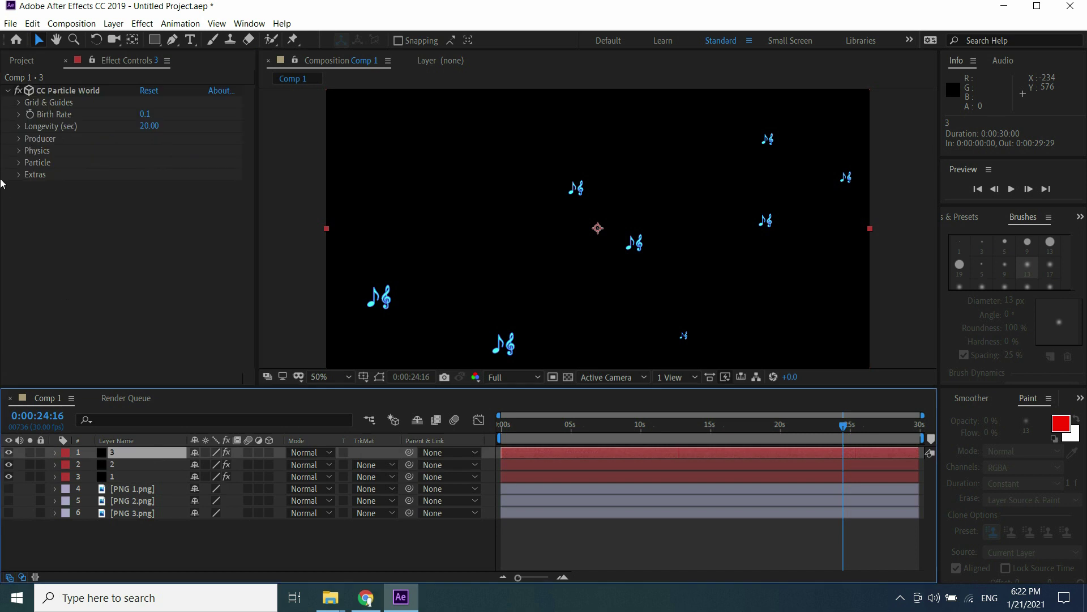
pyautogui.click(19, 162)
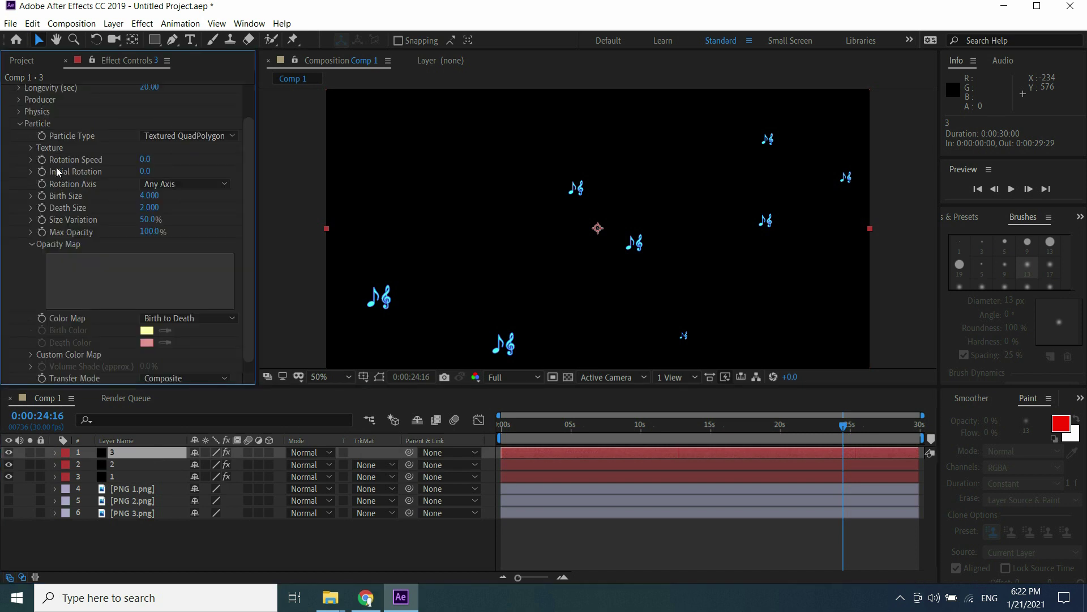
pyautogui.click(30, 148)
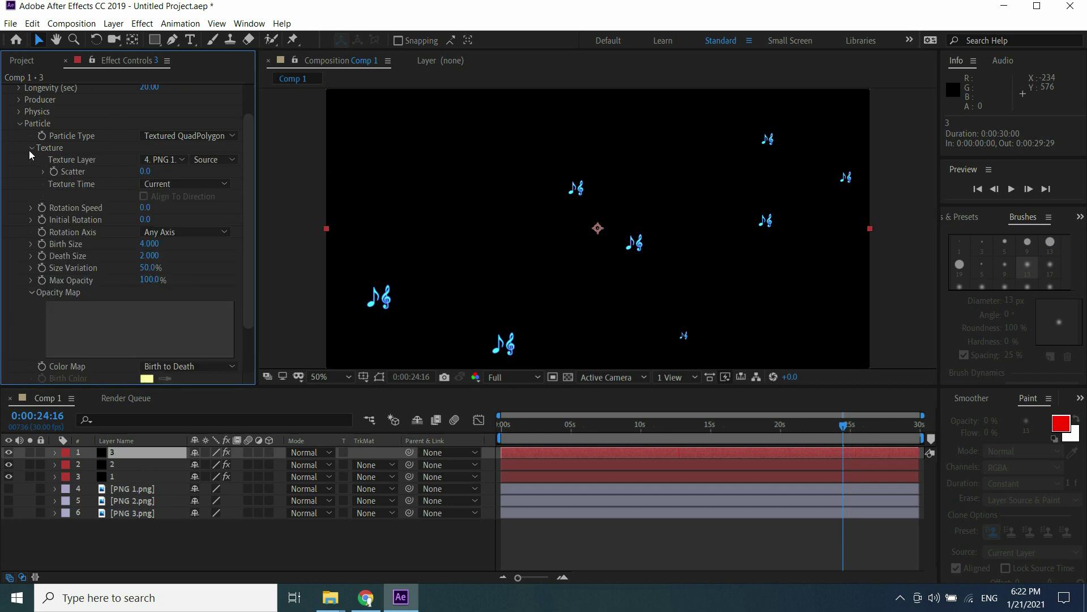
pyautogui.click(181, 159)
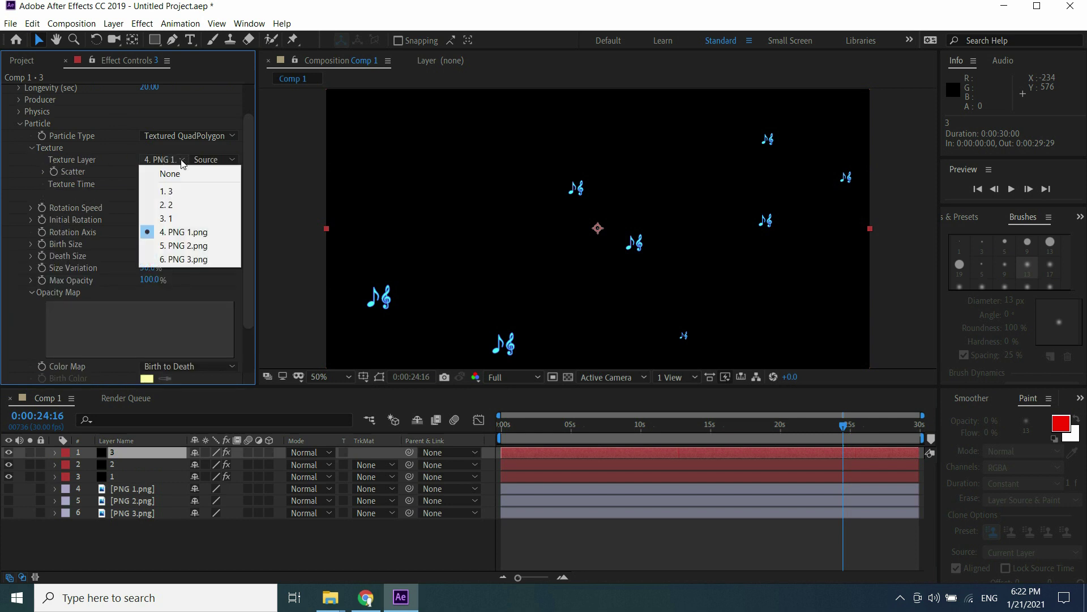
pyautogui.click(179, 260)
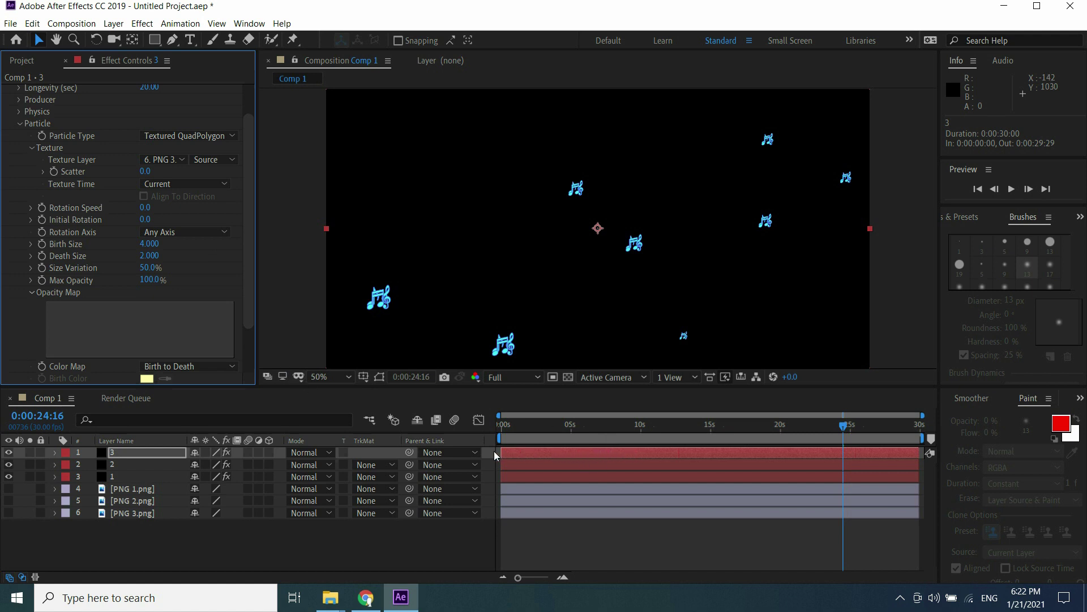
# Step: Shift particle layers 3, 2 and 1 earlier, with layer 3 ending near 9s and layer 2 near 18s
pyautogui.moveTo(696, 452); pyautogui.dragTo(544, 451)
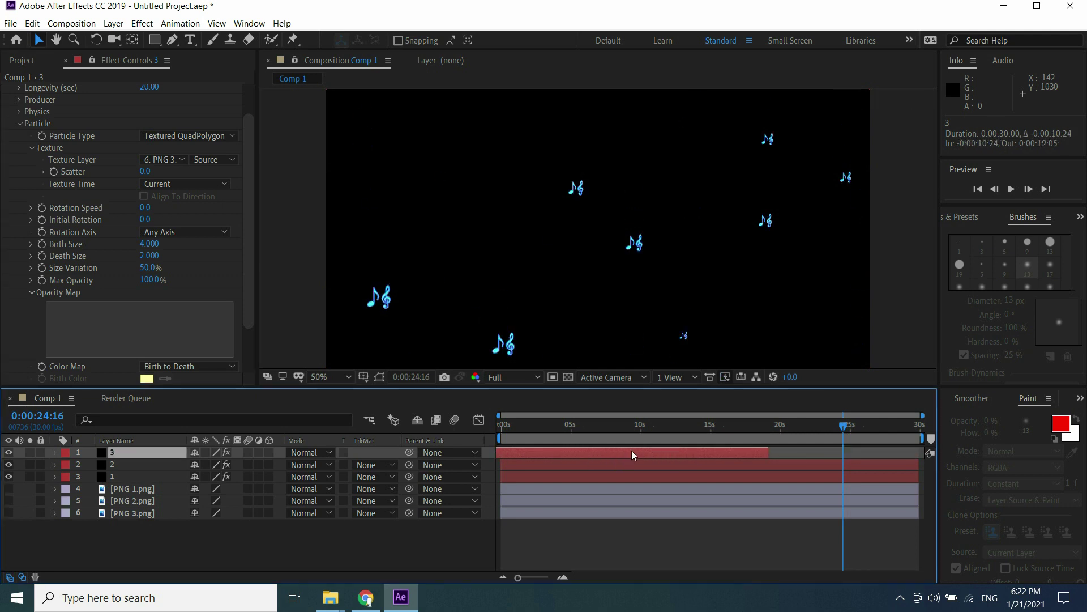
pyautogui.moveTo(633, 454); pyautogui.dragTo(541, 456)
pyautogui.moveTo(724, 468); pyautogui.dragTo(591, 470)
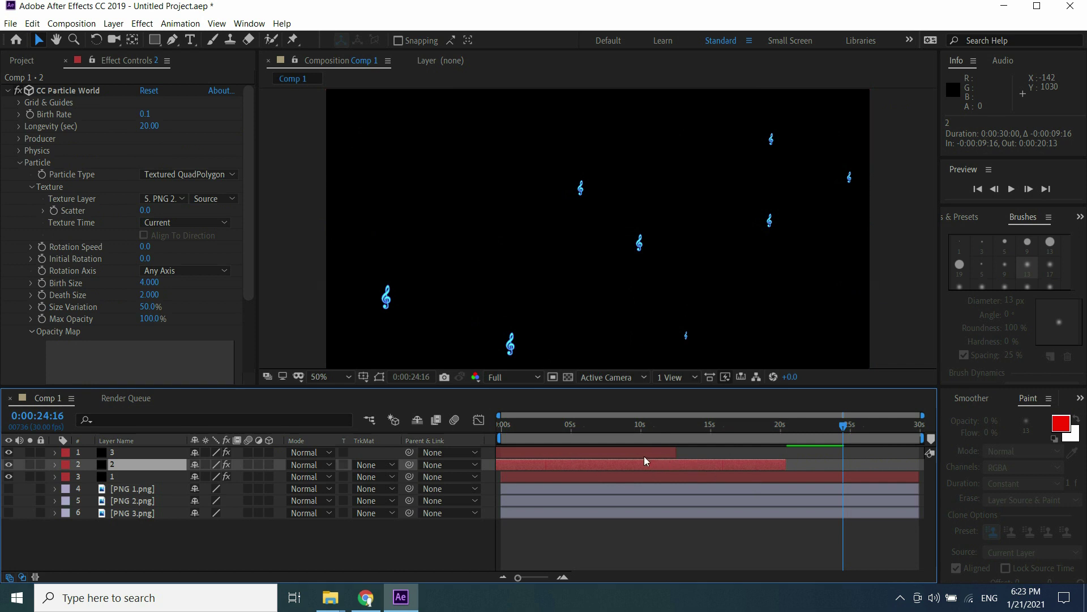
pyautogui.moveTo(637, 450); pyautogui.dragTo(594, 451)
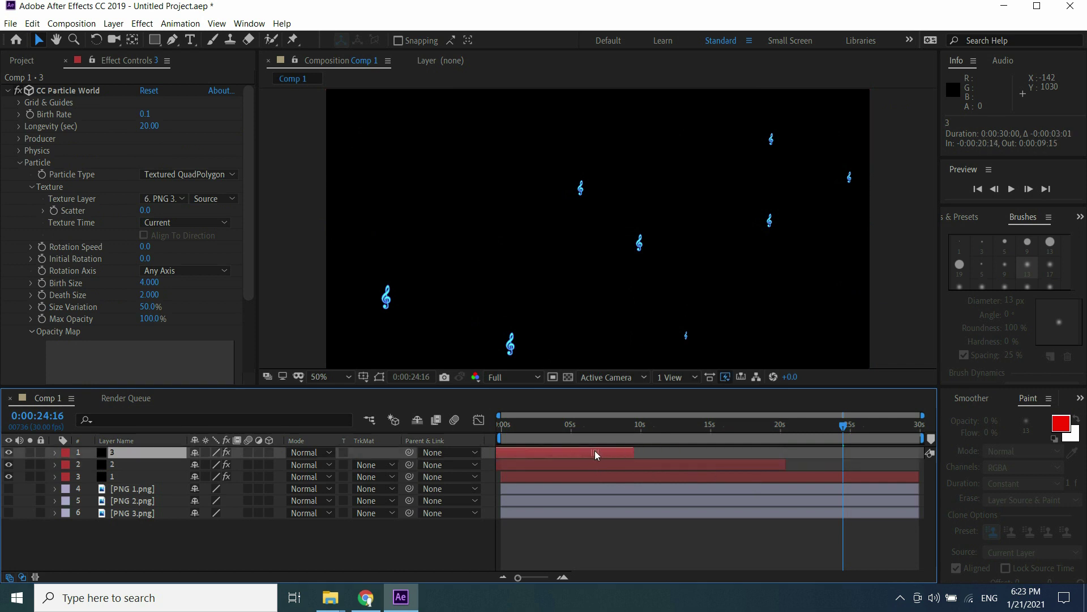
pyautogui.moveTo(685, 467); pyautogui.dragTo(644, 465)
pyautogui.click(708, 476)
pyautogui.moveTo(708, 475); pyautogui.dragTo(940, 450)
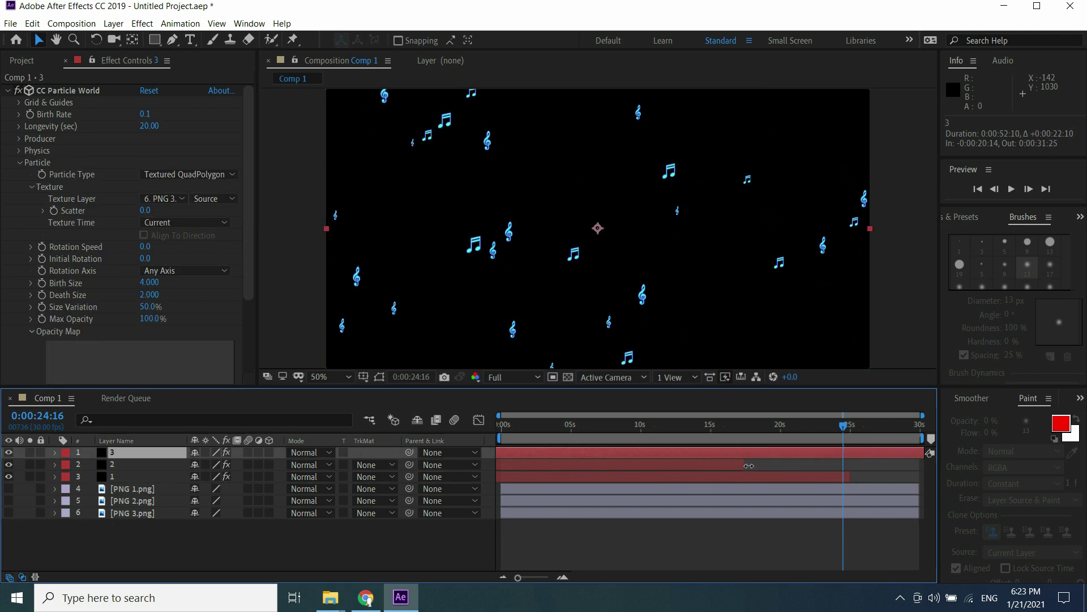
# Step: Extend layers 2 and 1 to the composition end and preview the falling particles
pyautogui.moveTo(748, 465); pyautogui.dragTo(933, 468)
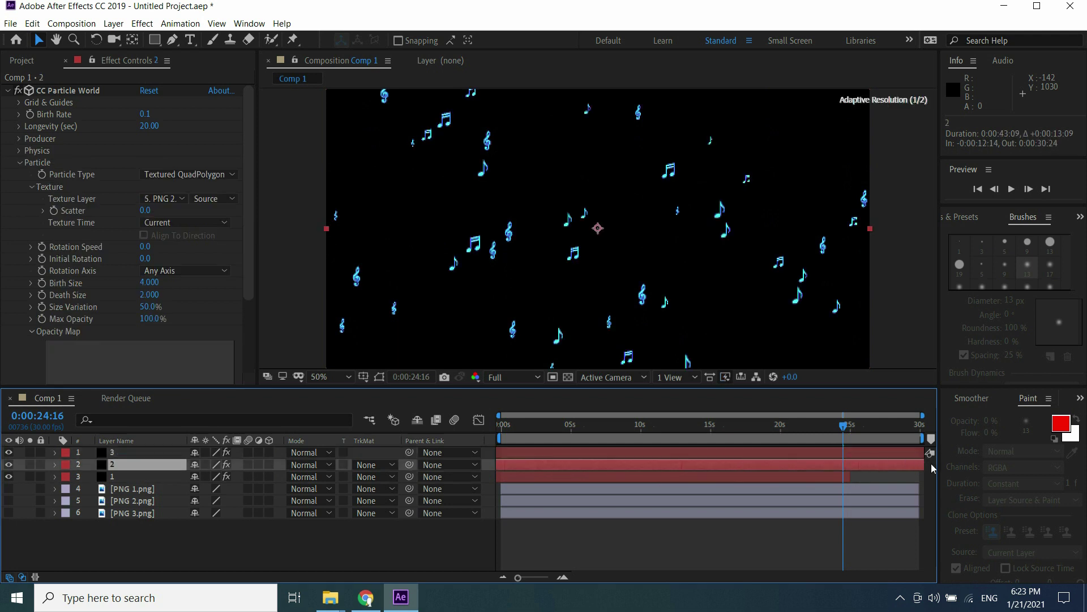
pyautogui.moveTo(849, 477); pyautogui.dragTo(946, 471)
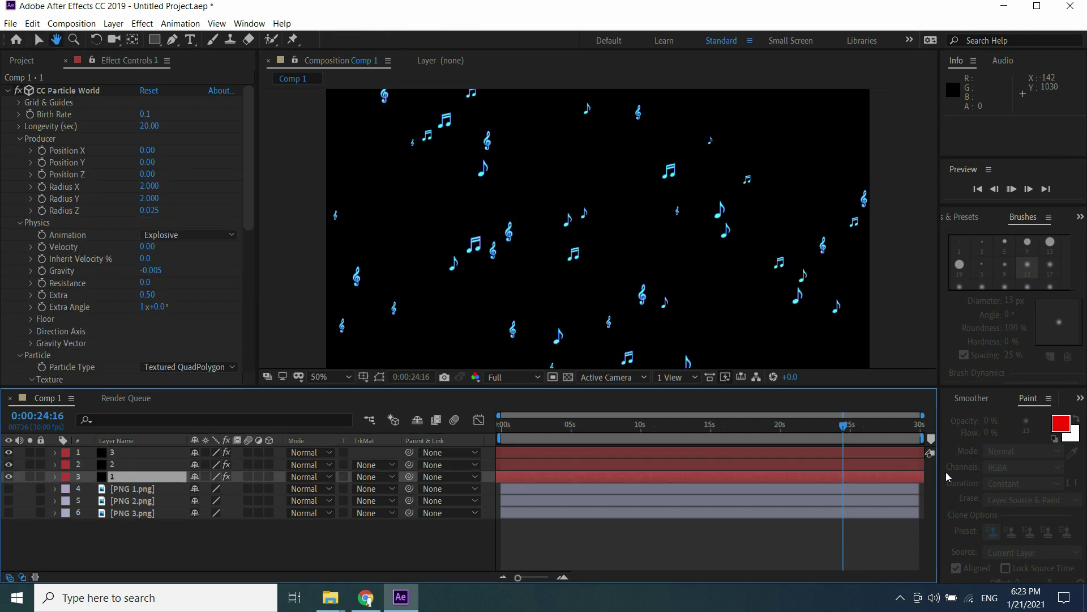
pyautogui.press('space')
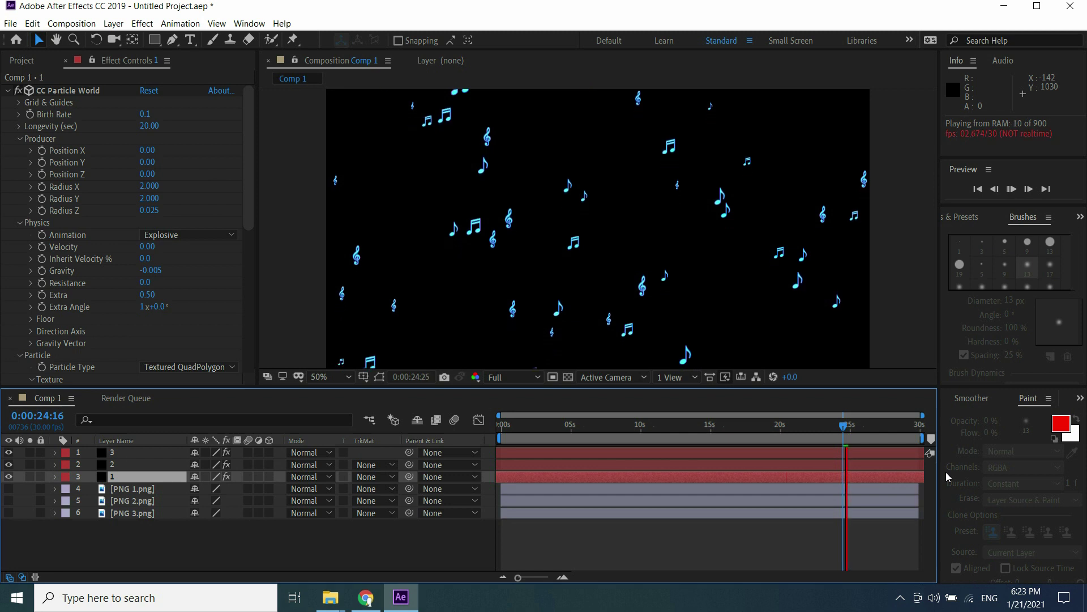
pyautogui.press('space')
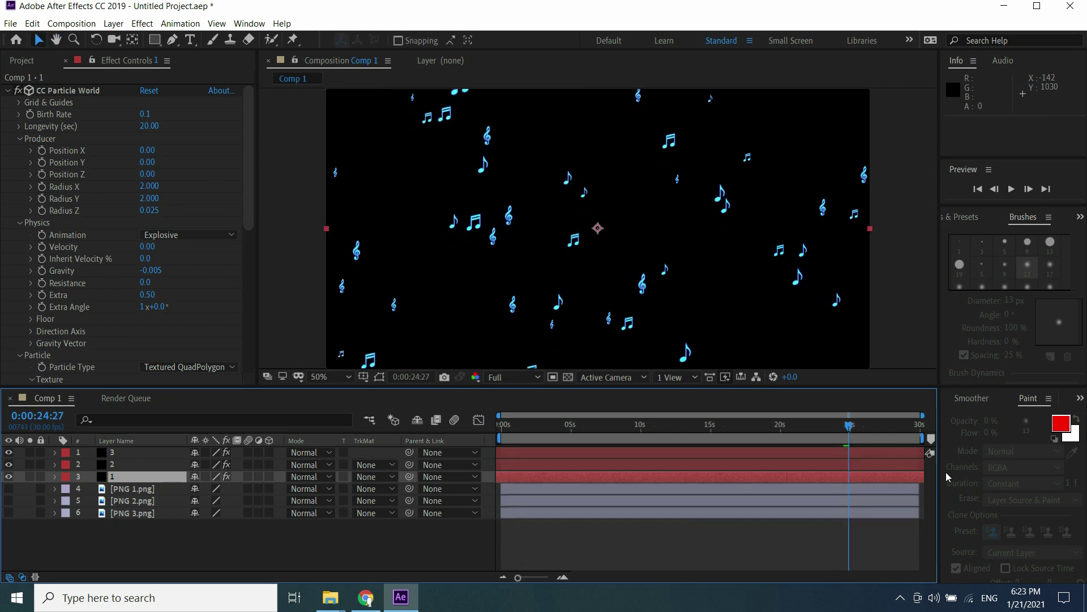
# Step: Add the princess harp image below the particle layers as a background and preview it
pyautogui.click(22, 61)
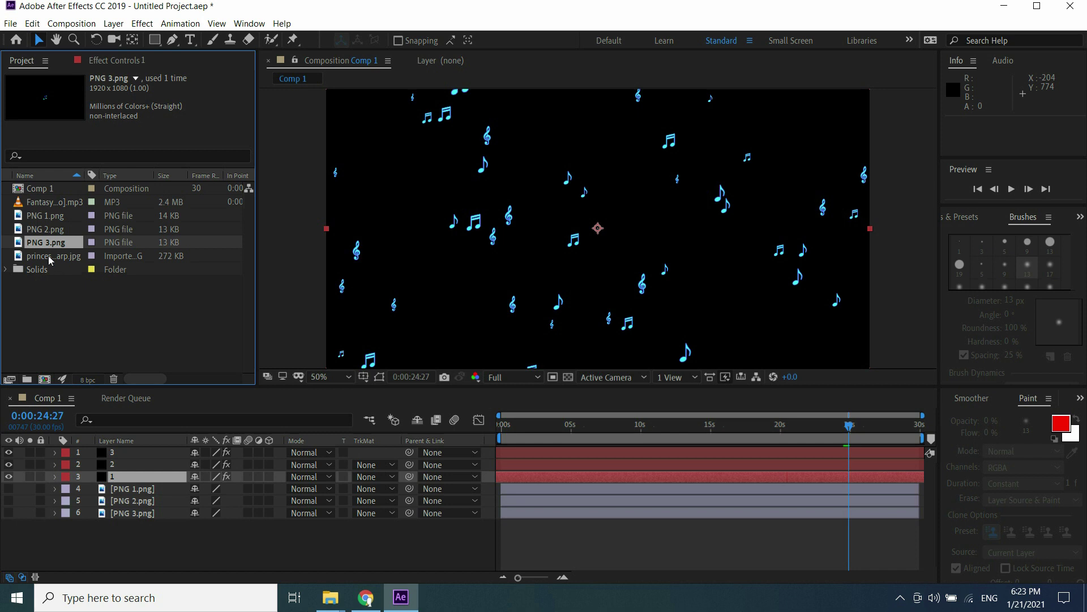
pyautogui.moveTo(48, 259); pyautogui.dragTo(121, 487)
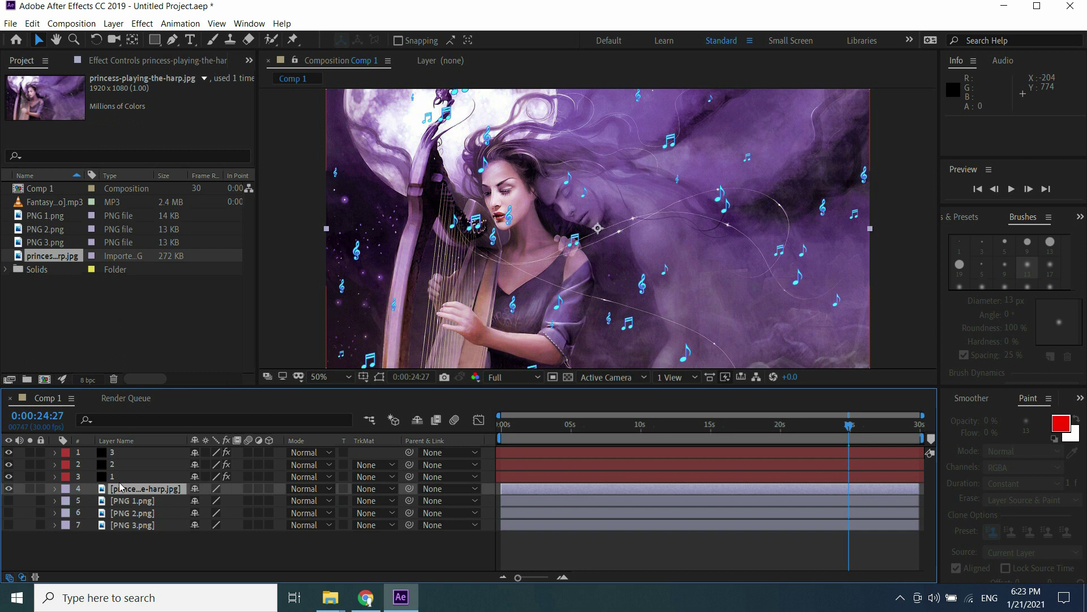
pyautogui.press('space')
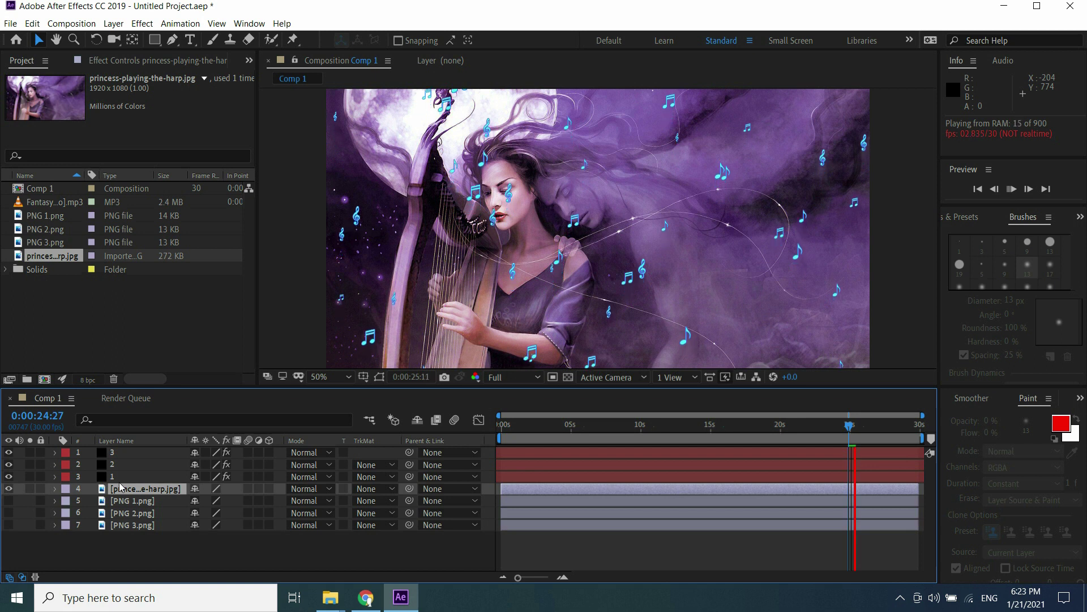
pyautogui.press('space')
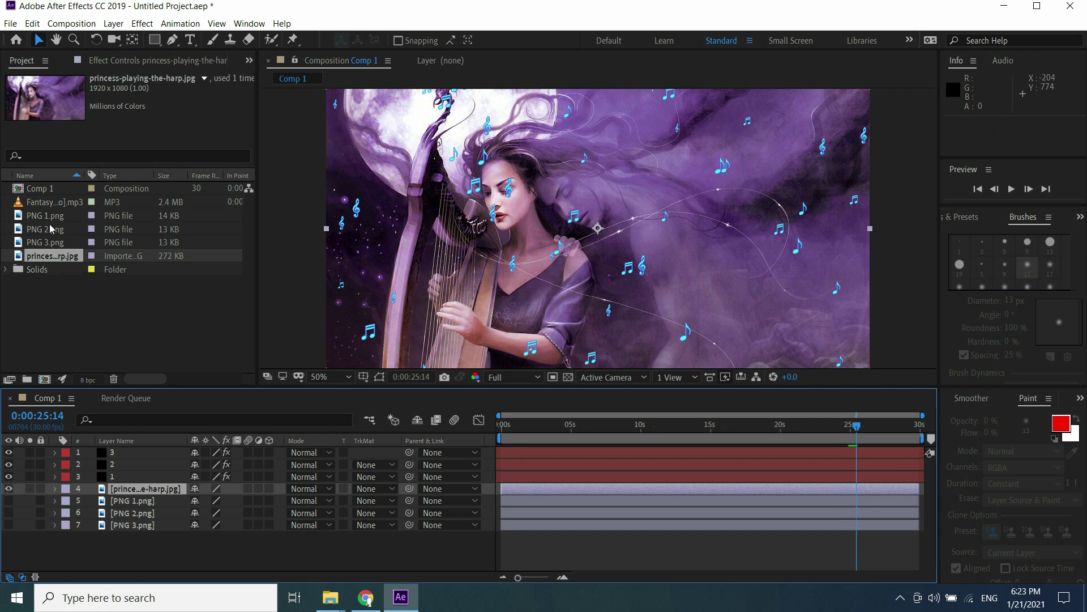
# Step: Add the Fantasy mp3 track to Comp 1 and return to the composition start
pyautogui.moveTo(42, 199); pyautogui.dragTo(114, 499)
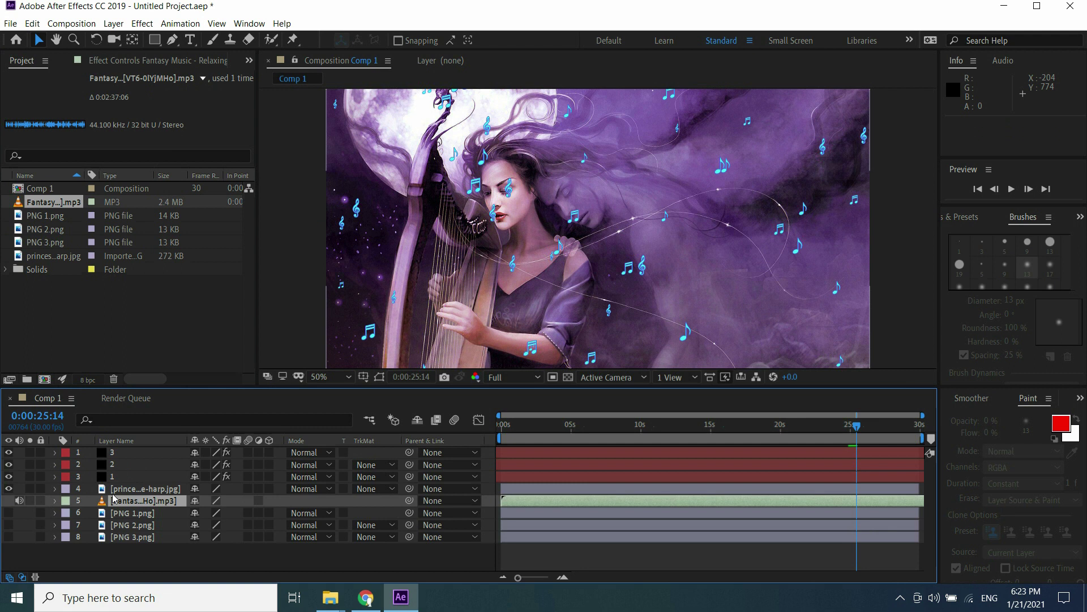
pyautogui.click(513, 426)
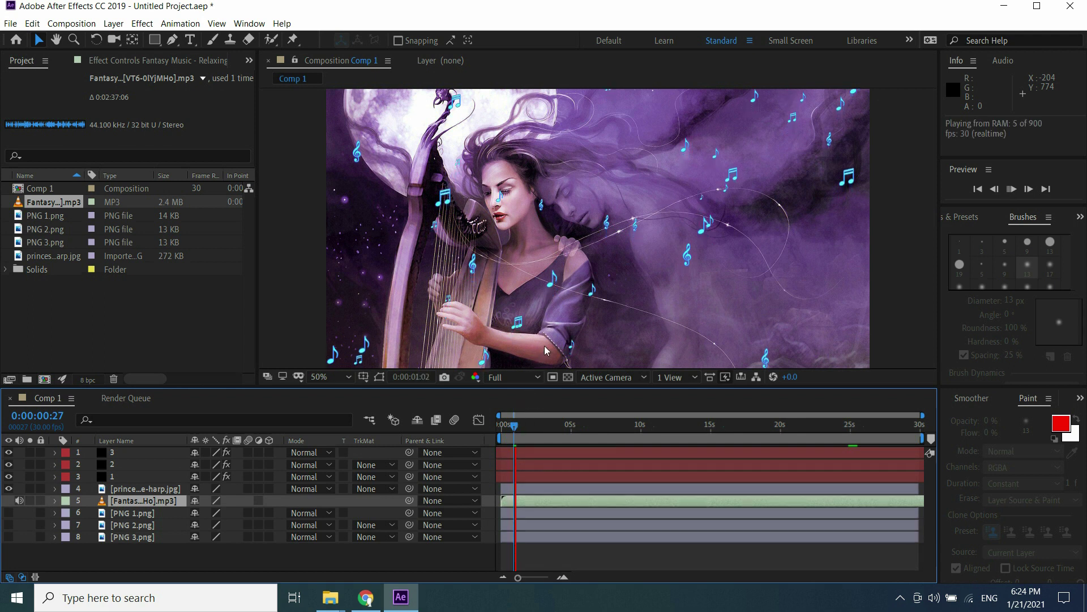
pyautogui.click(145, 488)
pyautogui.press('Home')
pyautogui.click(11, 24)
# Step: Render Comp 1 in Media Encoder as H.264 YouTube 1080p Full HD, then close the encoder
pyautogui.moveTo(173, 229)
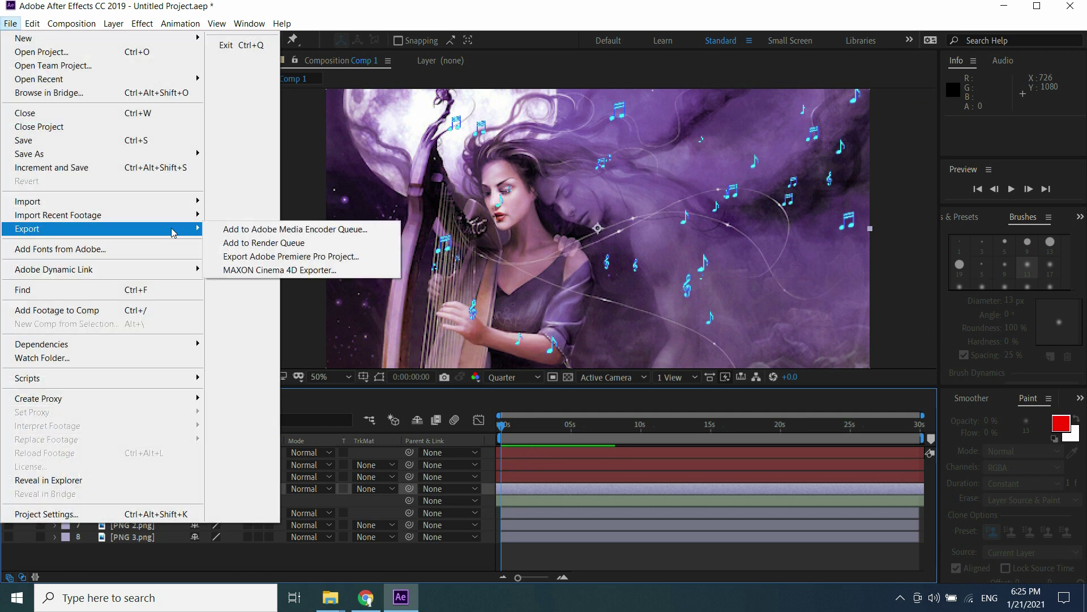
pyautogui.click(255, 229)
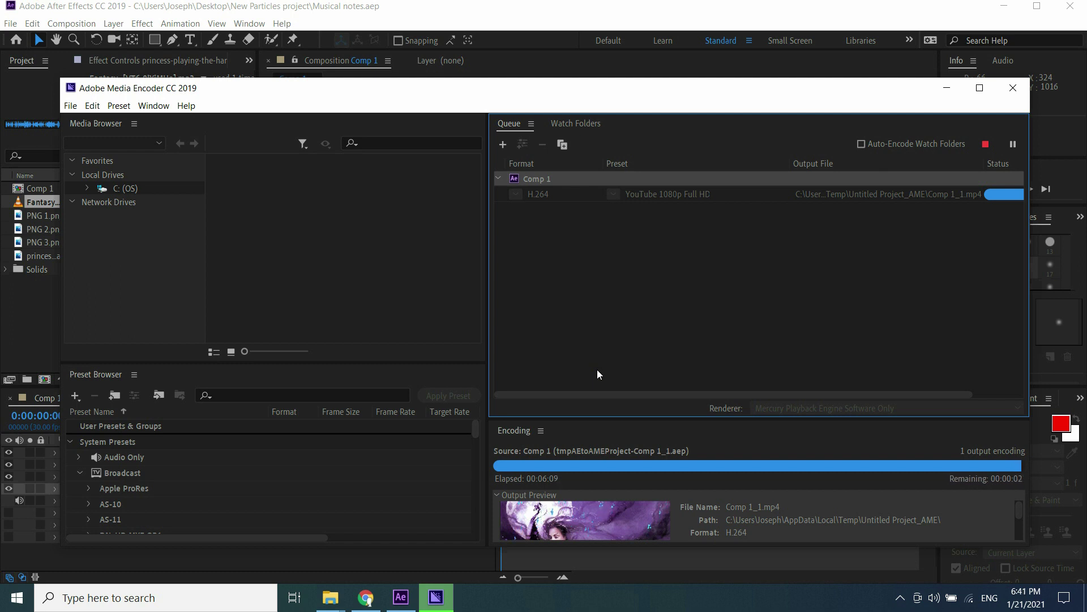
pyautogui.click(1015, 82)
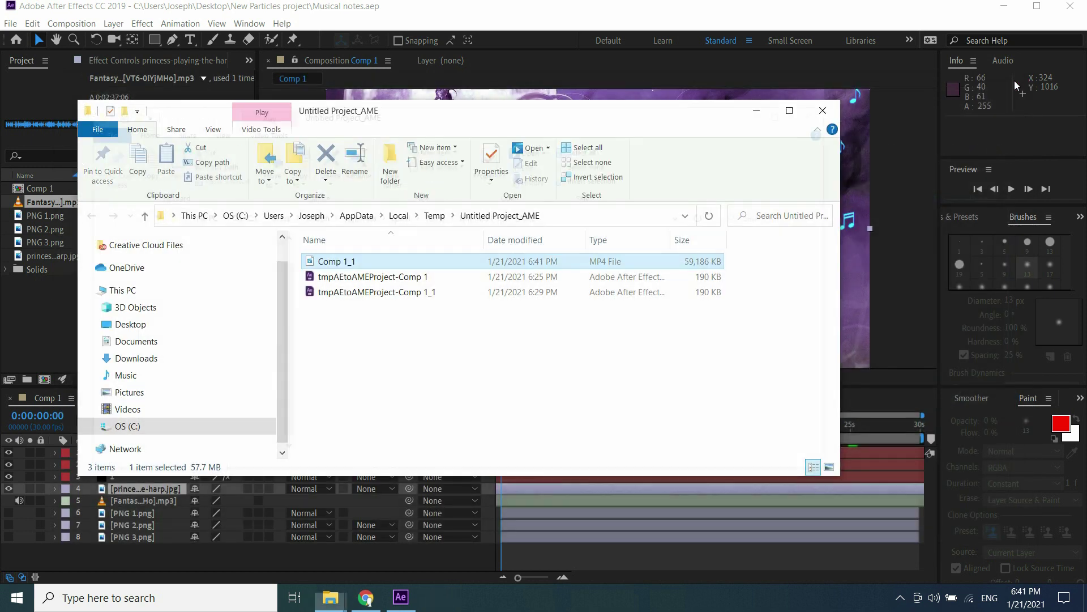
# Step: Play Comp 1_1.mp4 from the Untitled Project_AME folder in Movies & TV
pyautogui.doubleClick(411, 260)
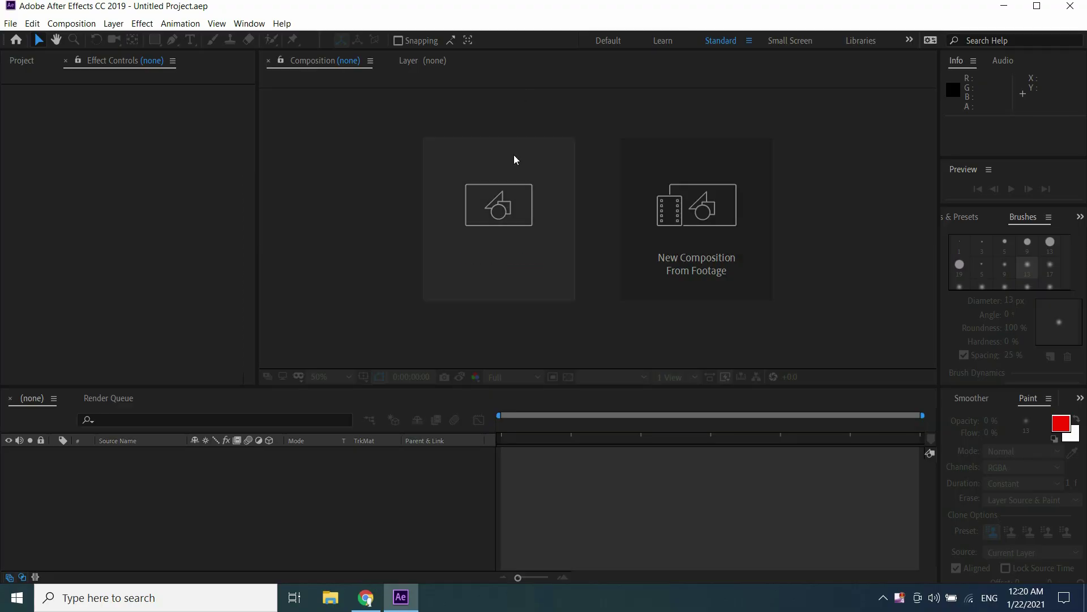
# Step: Create Comp 1 at the default 1920×1080, 30 fps, 0:00:30:00 settings and show the Project panel
pyautogui.click(494, 227)
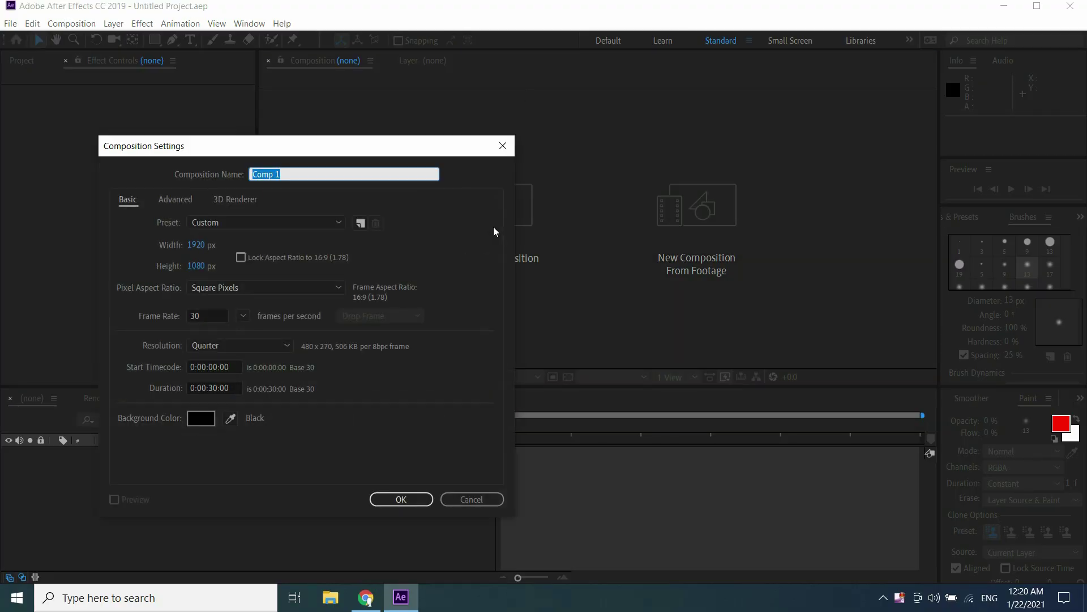
pyautogui.click(401, 499)
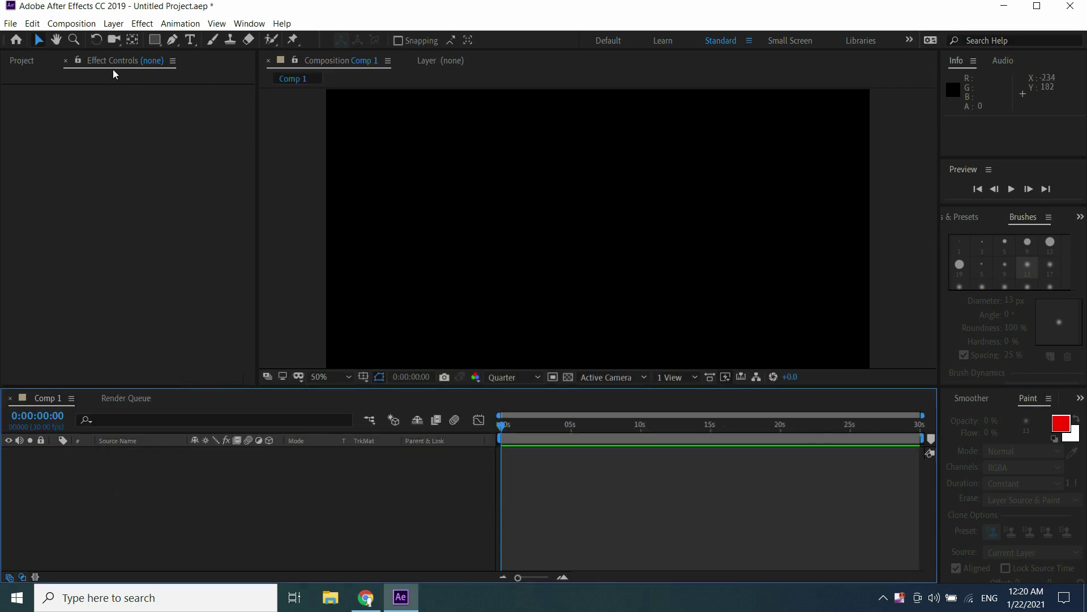
pyautogui.click(23, 61)
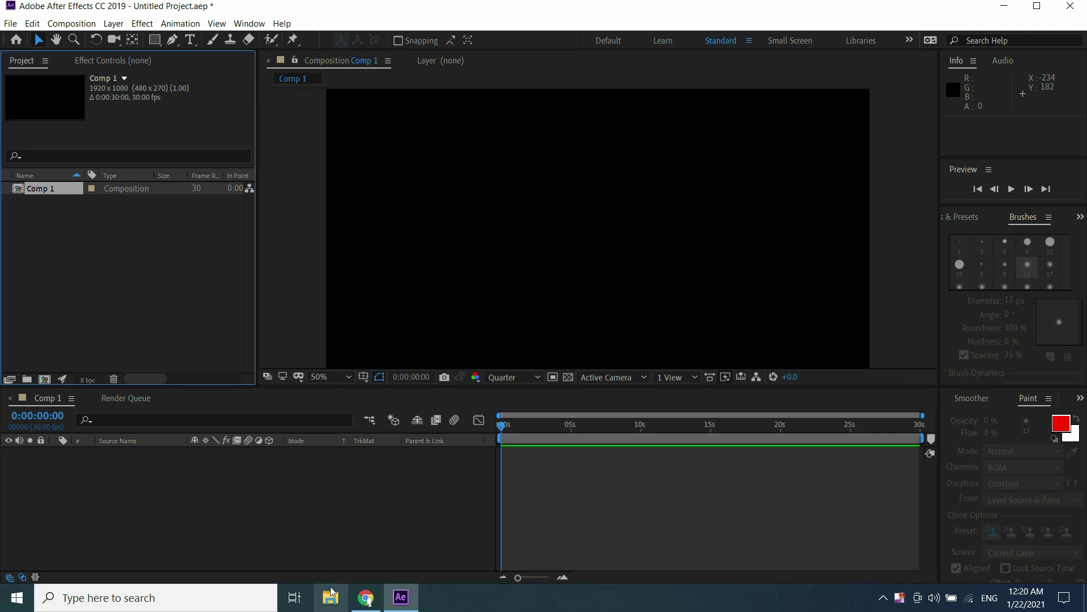
# Step: Import PNG 7 from the source files folder into the After Effects project
pyautogui.click(331, 596)
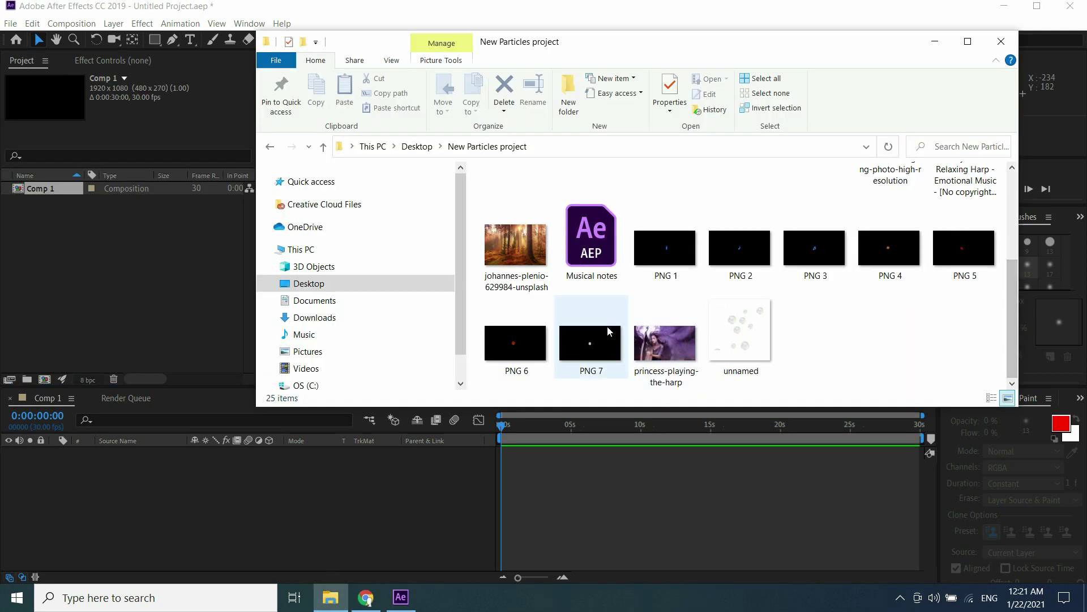
pyautogui.moveTo(591, 343); pyautogui.dragTo(69, 310)
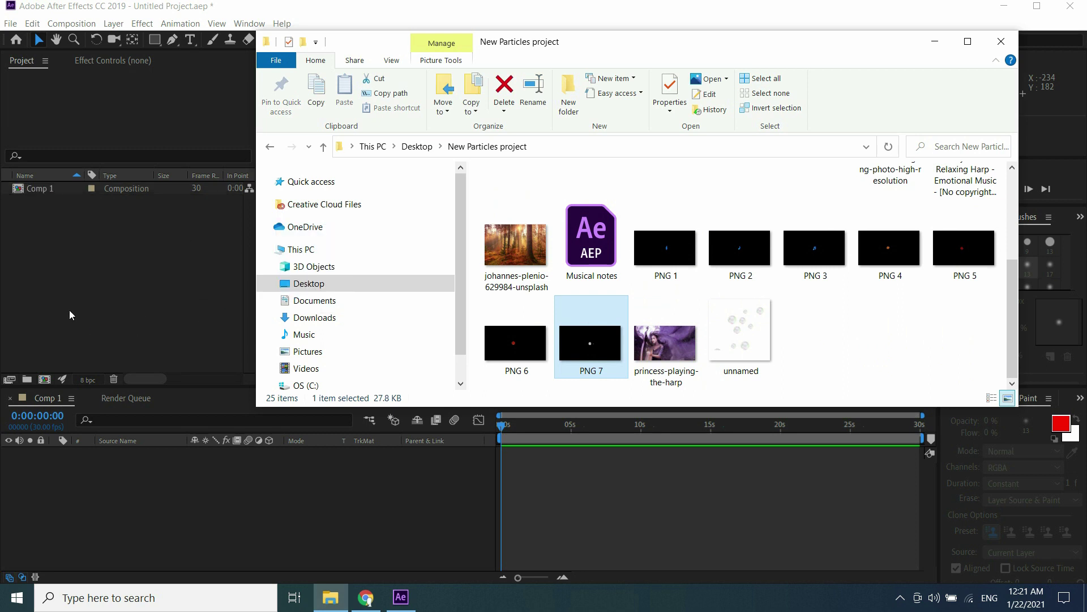
pyautogui.click(69, 311)
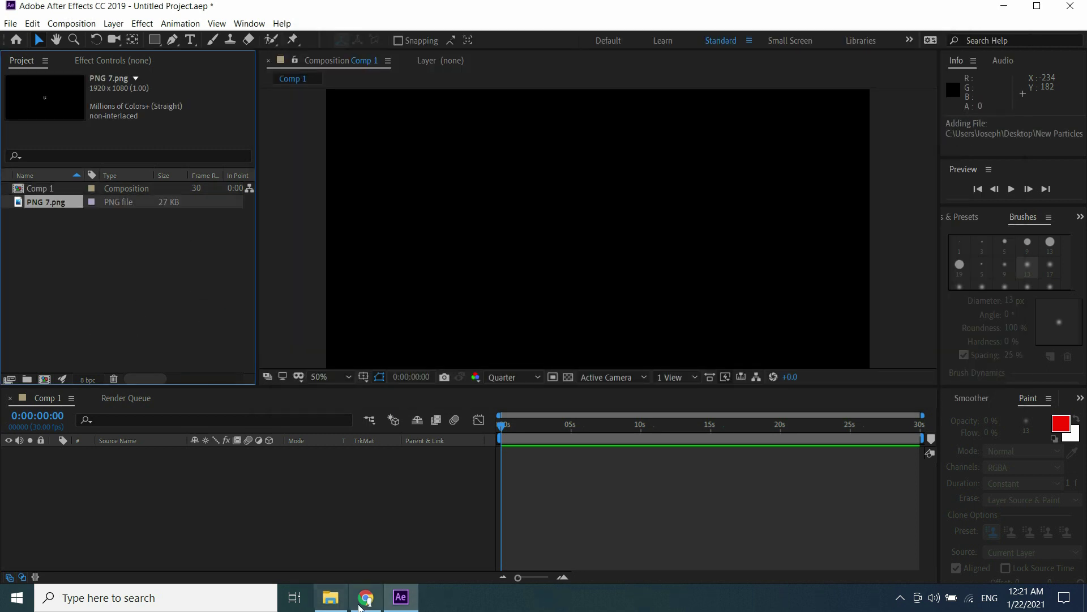
# Step: Import the portrait photo into the project and add PNG 7.png to Comp 1 as a layer
pyautogui.click(330, 598)
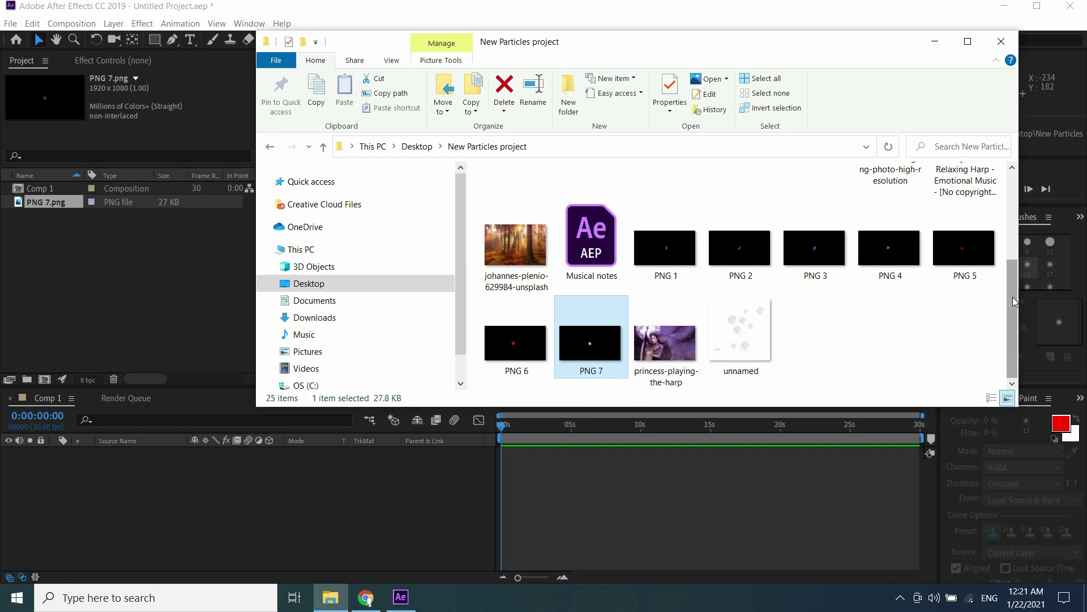
pyautogui.moveTo(1013, 306); pyautogui.dragTo(1012, 263)
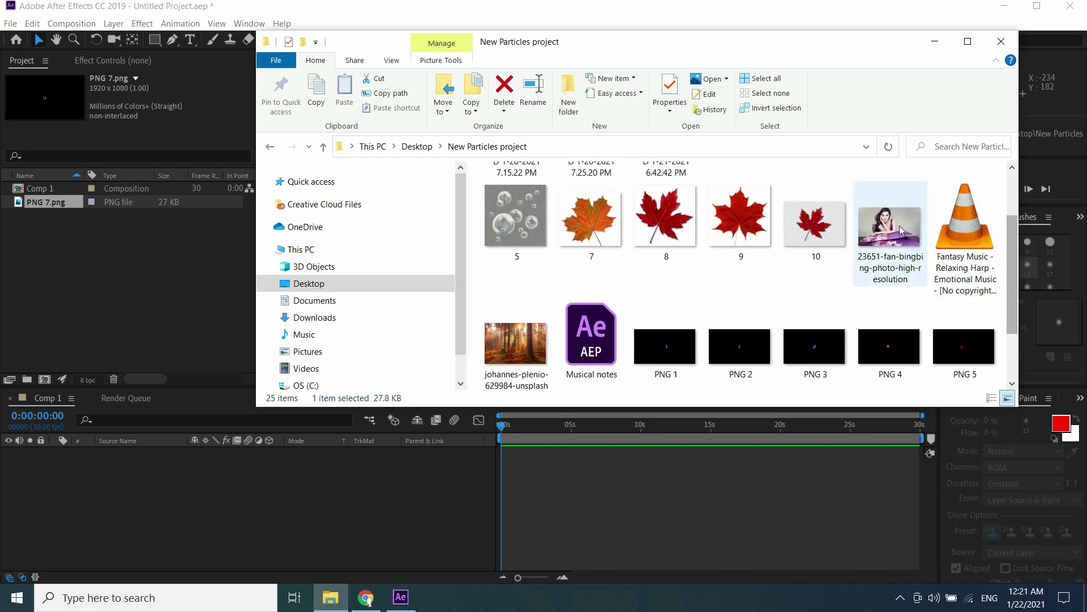
pyautogui.moveTo(884, 227); pyautogui.dragTo(136, 298)
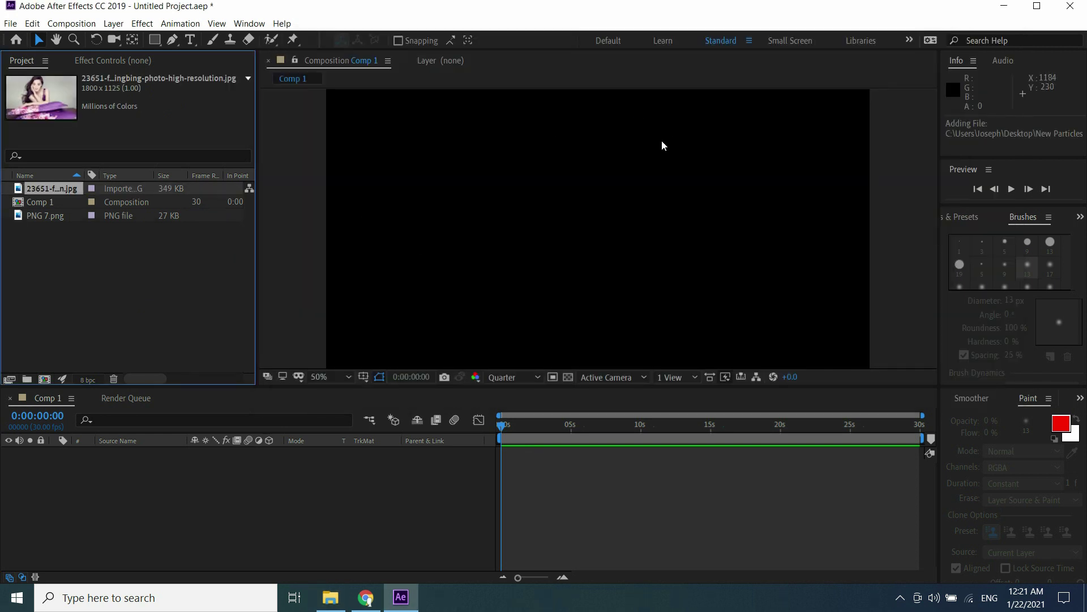
pyautogui.moveTo(42, 214); pyautogui.dragTo(109, 470)
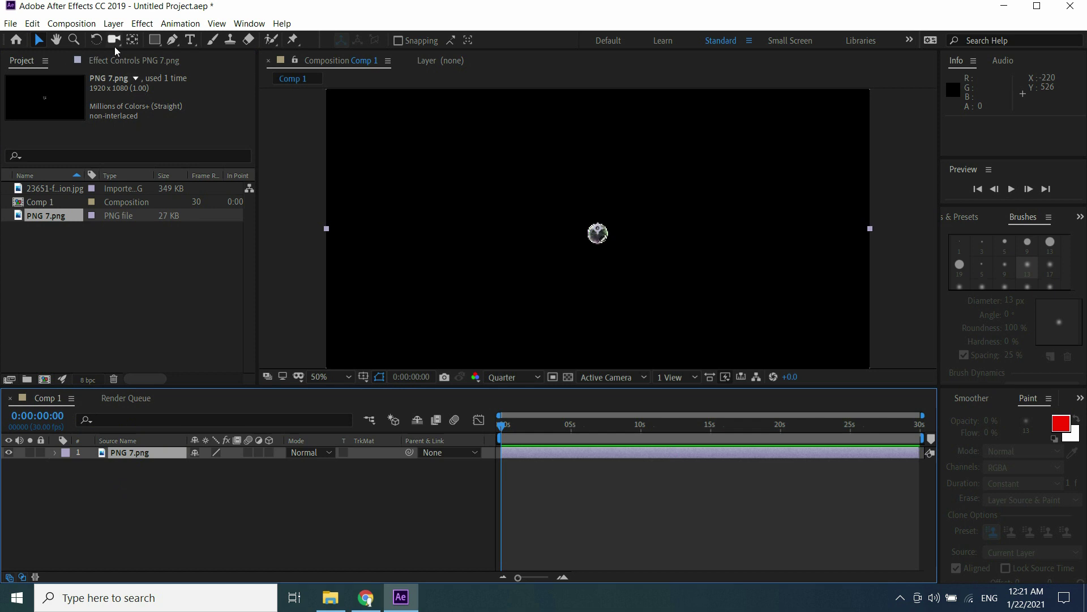
# Step: Add a new black solid layer, Black Solid 1, to Comp 1
pyautogui.click(114, 23)
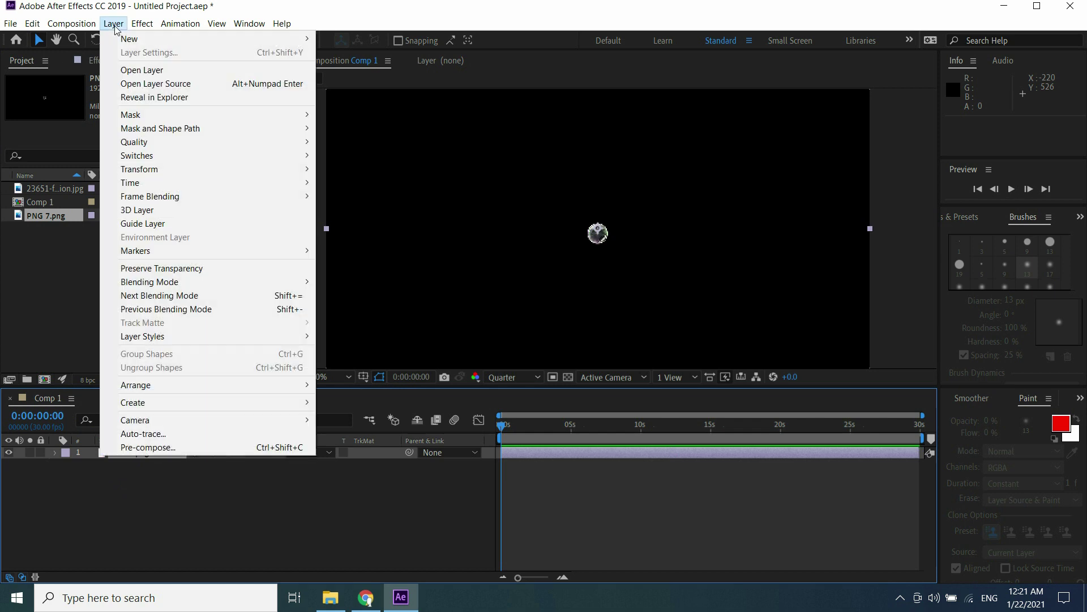
pyautogui.moveTo(126, 40)
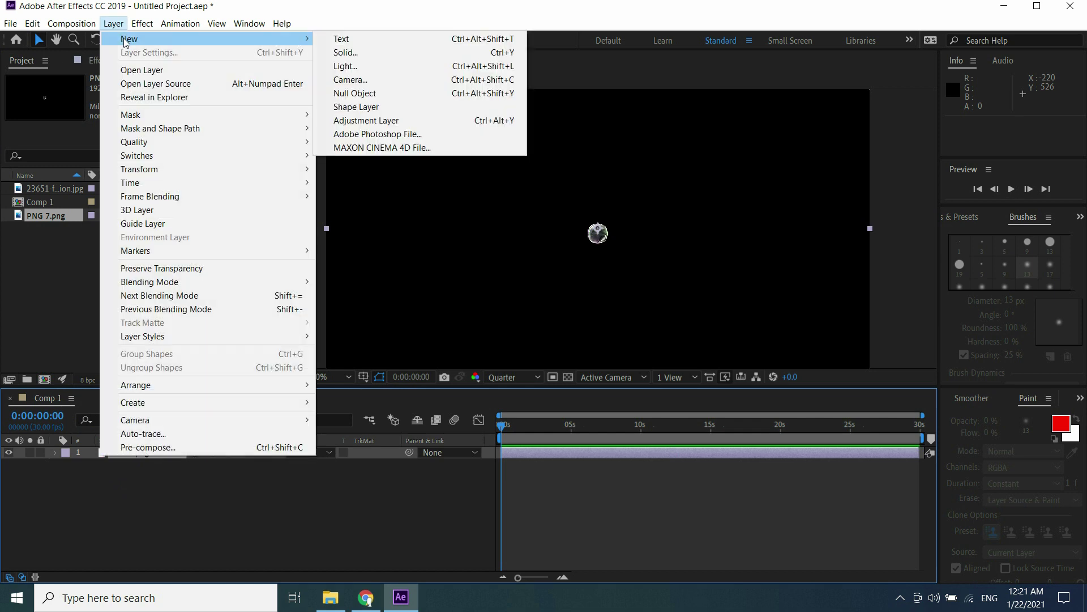
pyautogui.click(381, 53)
pyautogui.click(596, 459)
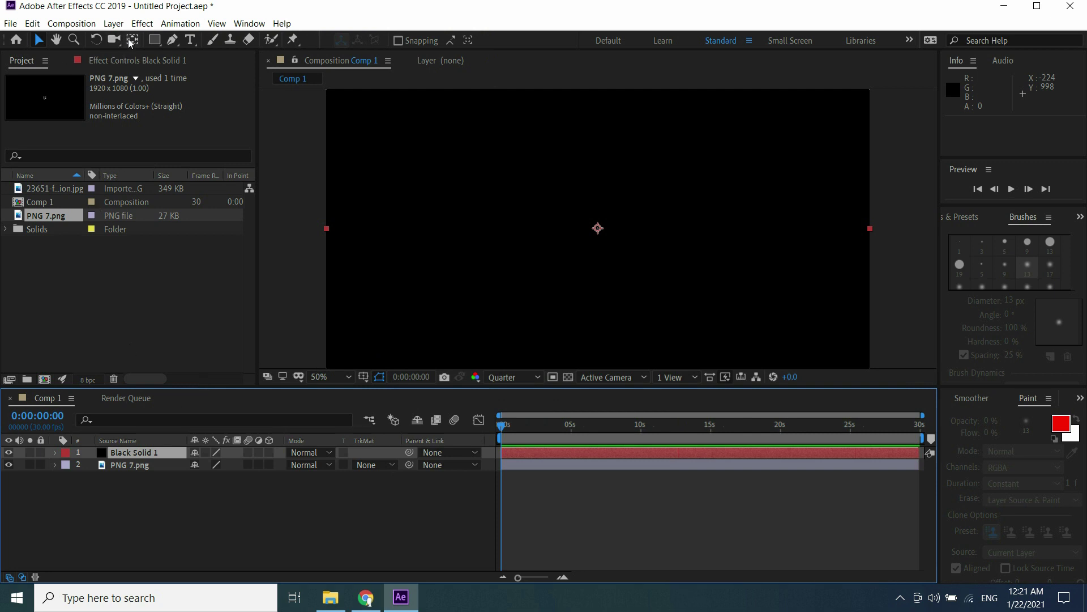
# Step: Apply Simulation > CC Particle World to the black solid
pyautogui.click(142, 23)
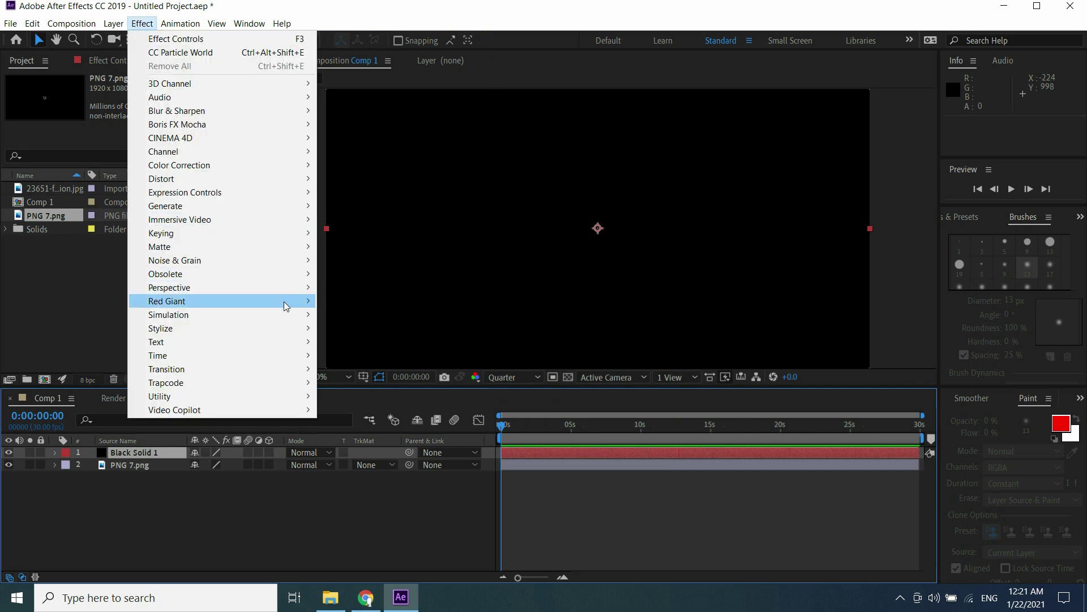
pyautogui.moveTo(290, 317)
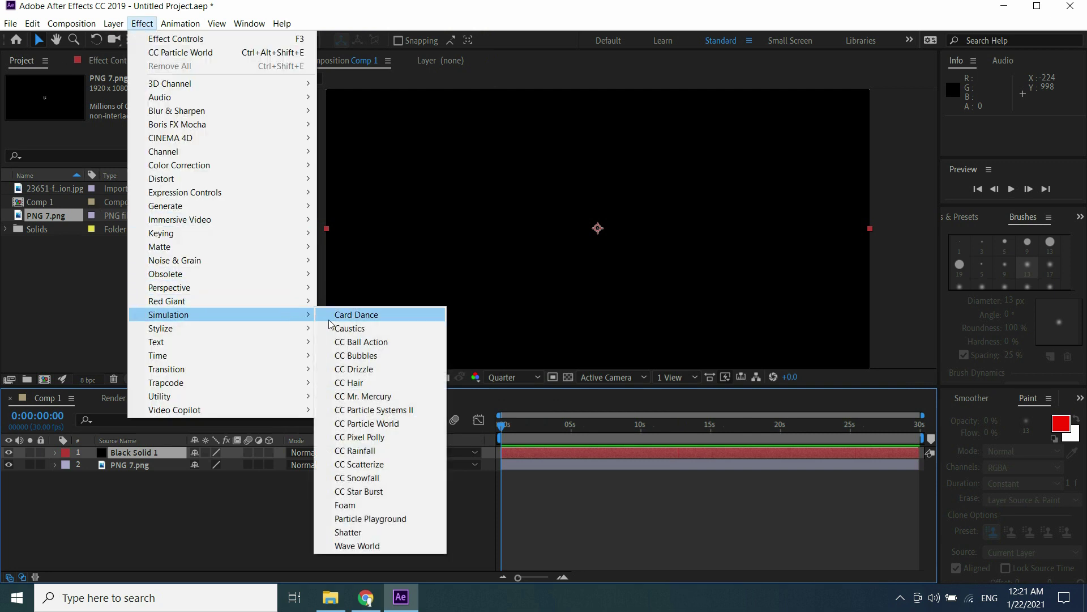
pyautogui.click(361, 422)
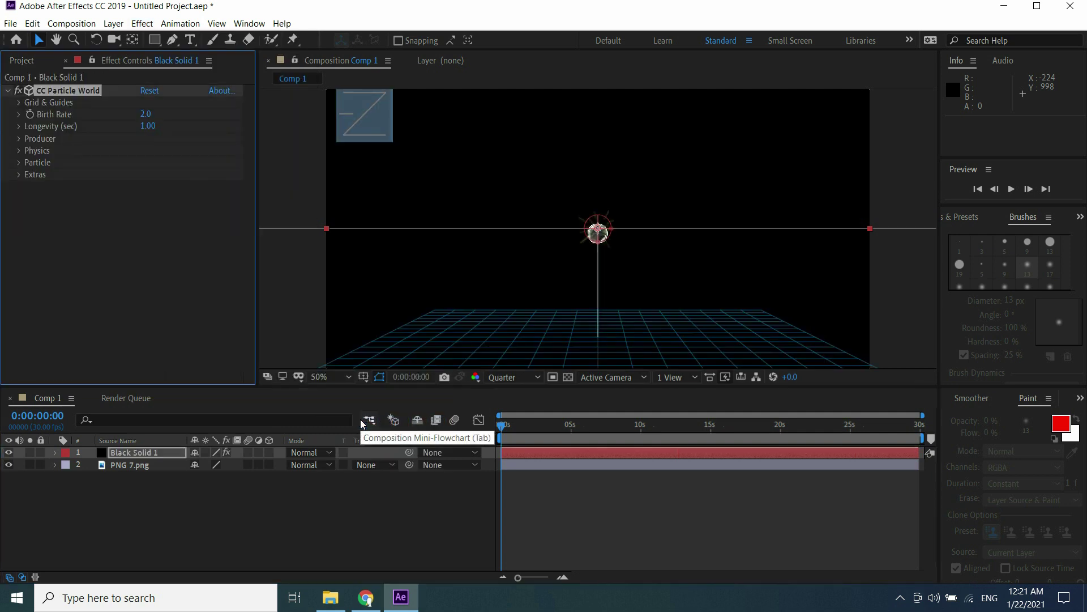
# Step: Uncheck the Position, Radius, Motion Path, Grid, Horizon and Axis Box guides under Grid & Guides
pyautogui.click(19, 103)
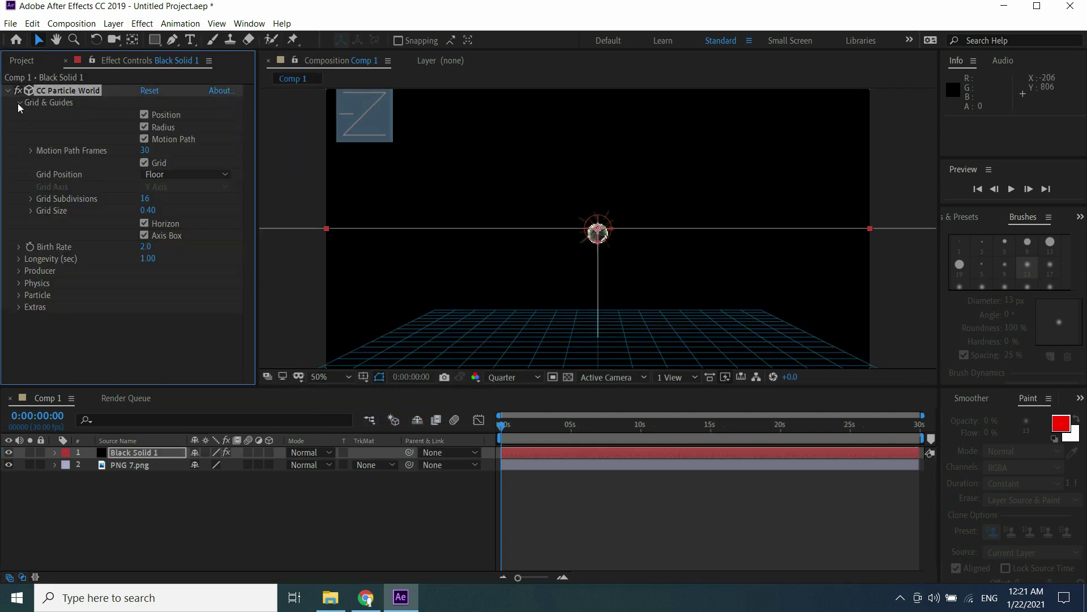
pyautogui.click(142, 115)
pyautogui.click(142, 127)
pyautogui.click(142, 143)
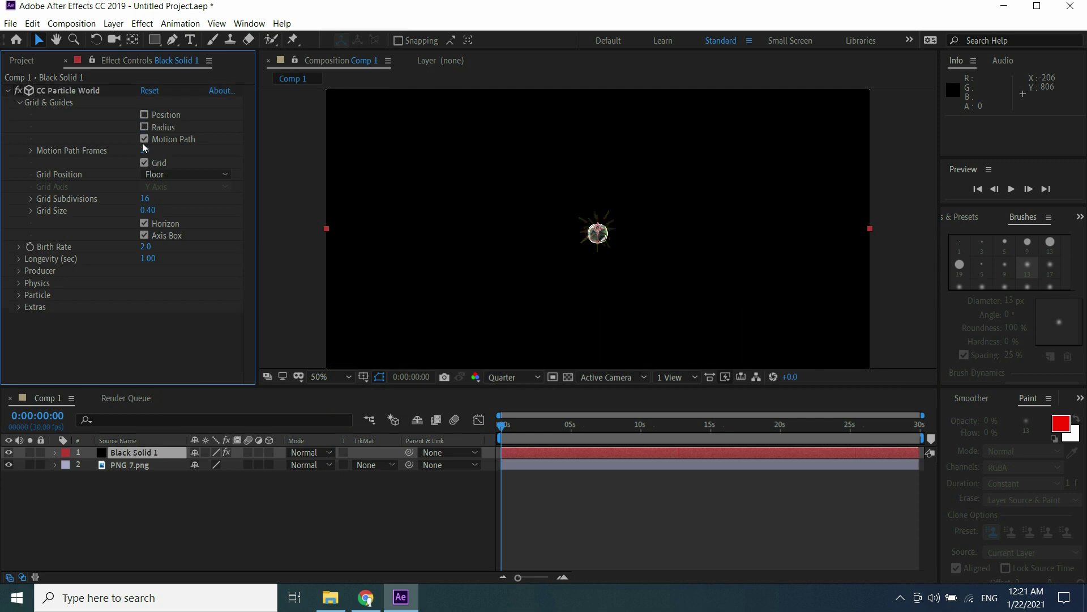
pyautogui.click(144, 139)
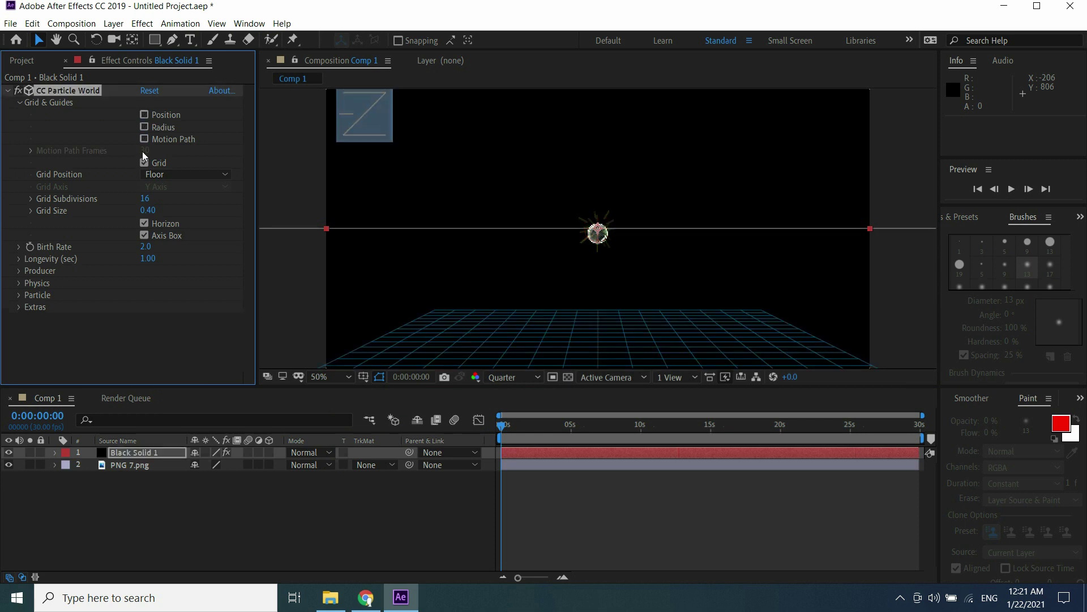
pyautogui.click(143, 164)
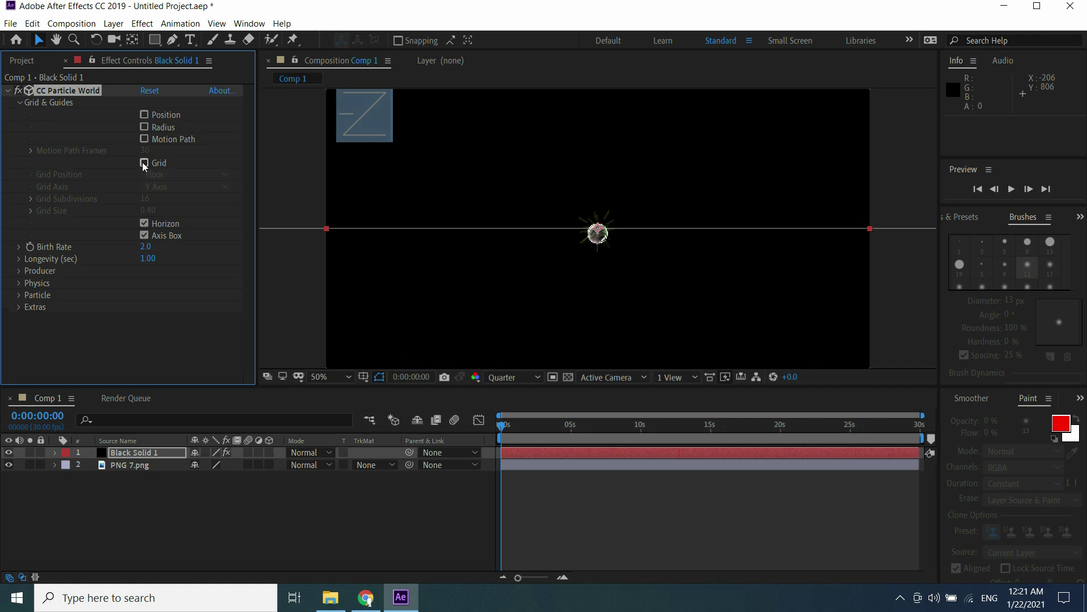
pyautogui.click(144, 223)
pyautogui.click(144, 236)
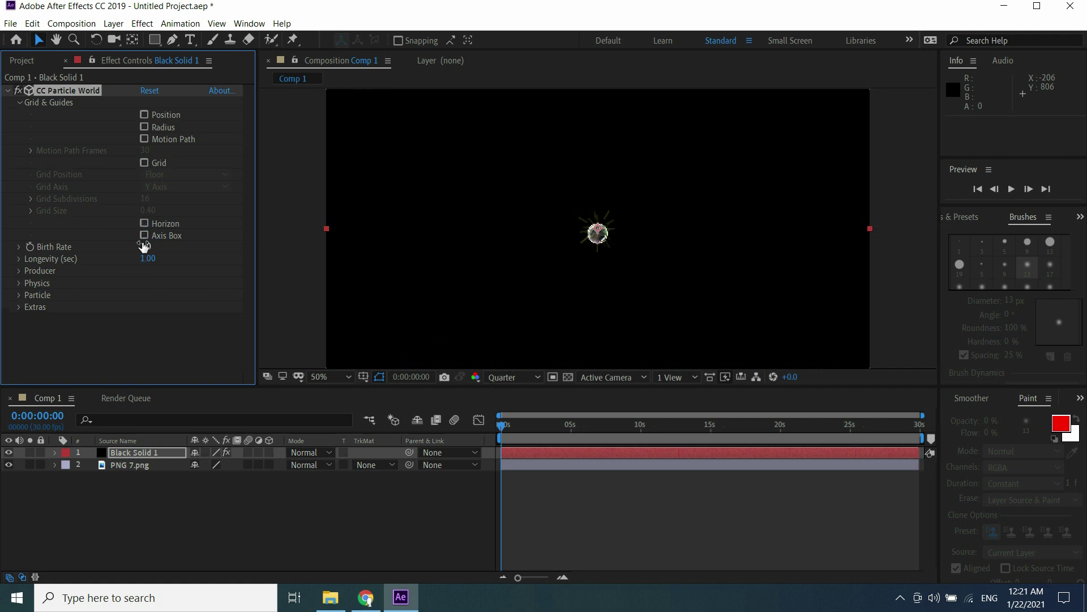
pyautogui.click(143, 245)
# Step: Set Birth Rate to 1.0 and Longevity to 14
pyautogui.write('1')
pyautogui.press('Return')
pyautogui.click(145, 258)
pyautogui.write('10')
pyautogui.press('Return')
pyautogui.click(20, 103)
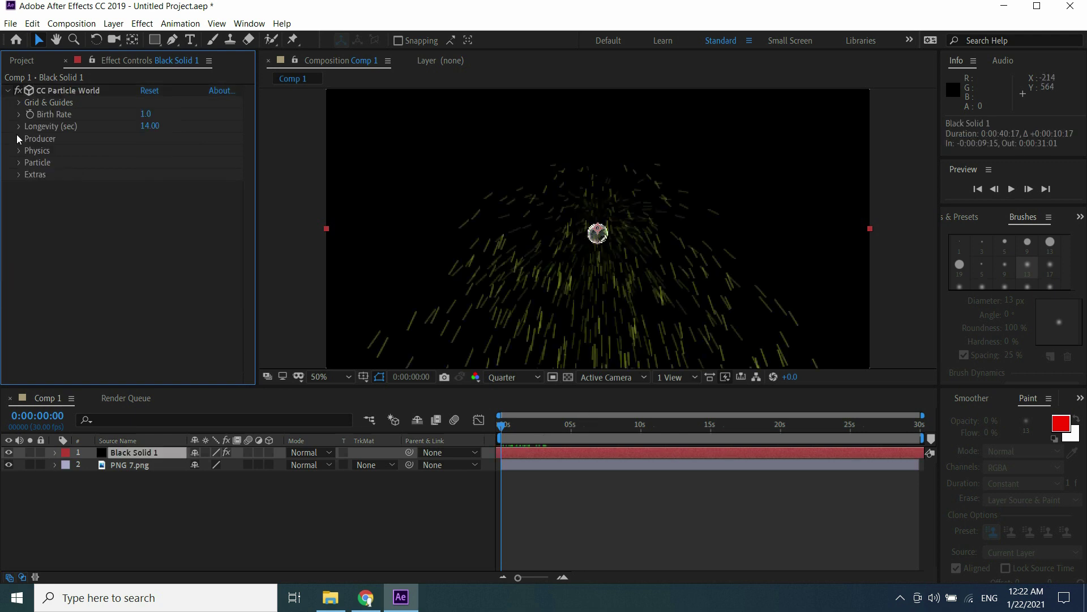
# Step: Set the Producer emitter Radius X to 2 and Radius Y to 1
pyautogui.click(17, 138)
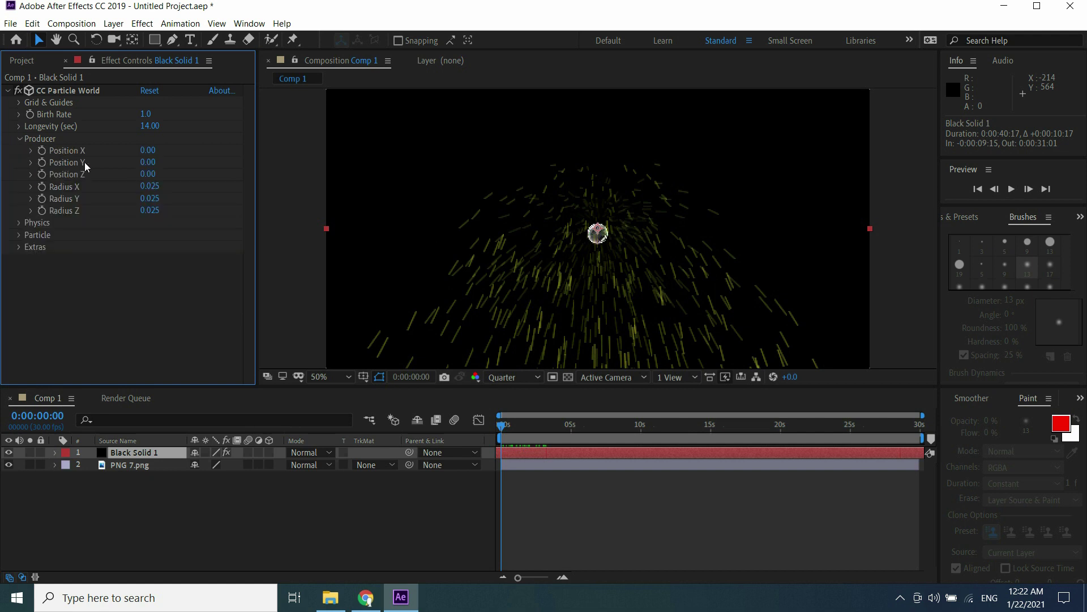
pyautogui.click(144, 186)
pyautogui.write('0.9')
pyautogui.press('Return')
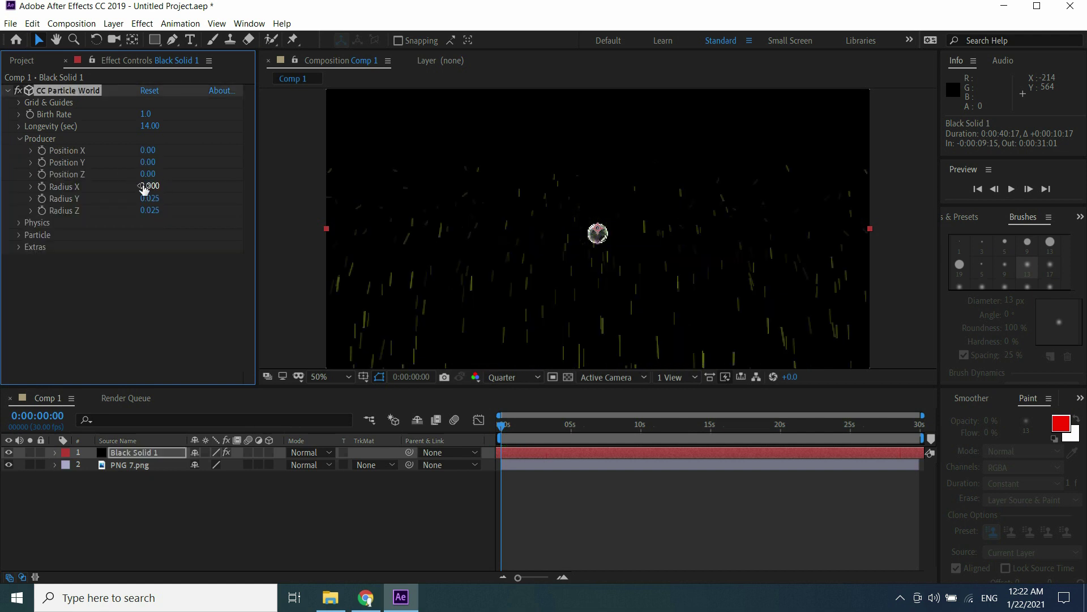
pyautogui.click(143, 186)
pyautogui.write('2')
pyautogui.press('Return')
pyautogui.click(146, 198)
pyautogui.write('1')
pyautogui.press('Return')
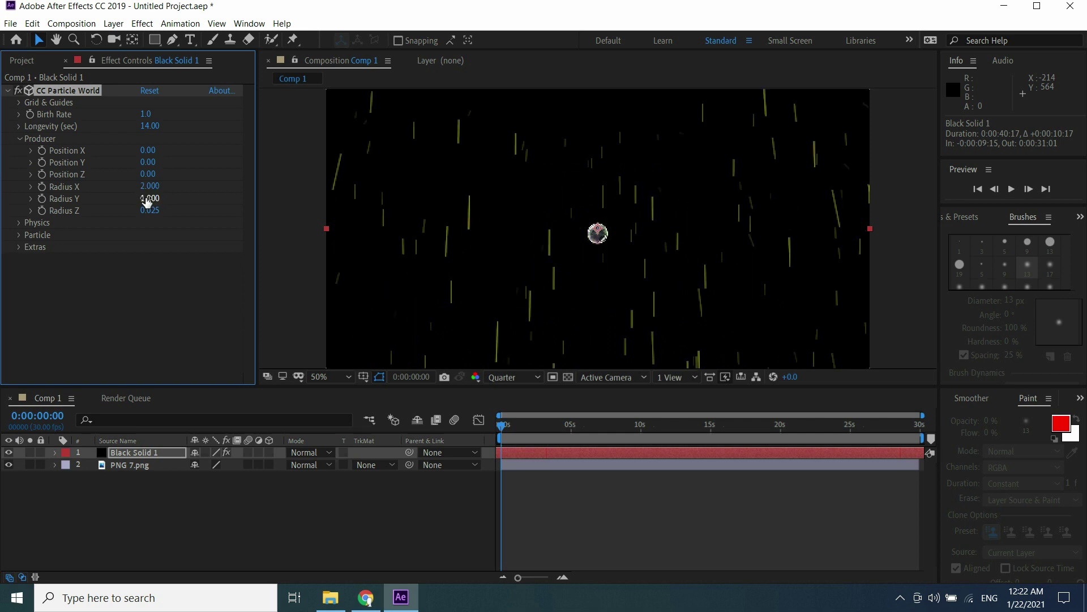
# Step: Set Physics Velocity to 0 and Gravity to -0.005
pyautogui.click(19, 223)
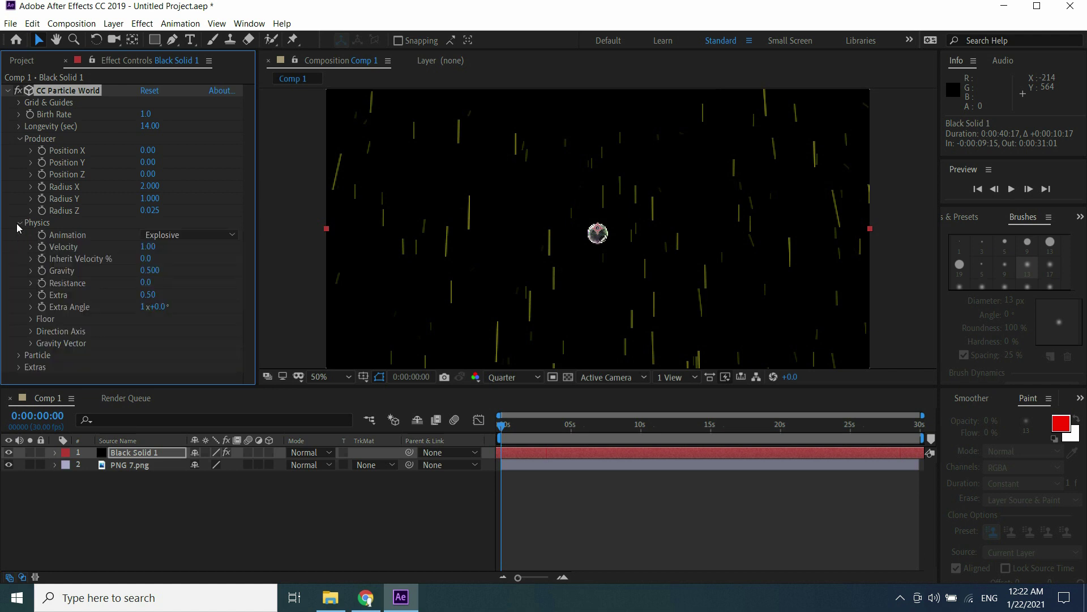
pyautogui.click(147, 246)
pyautogui.write('0')
pyautogui.press('Return')
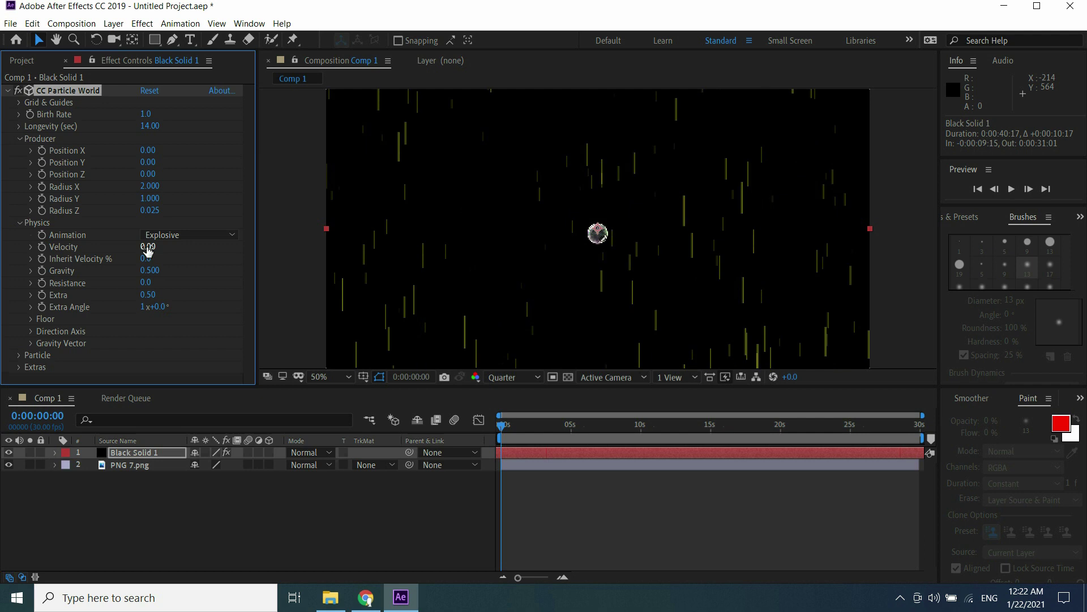
pyautogui.click(152, 271)
pyautogui.write('-0')
pyautogui.write('.00')
pyautogui.write('5')
pyautogui.press('Return')
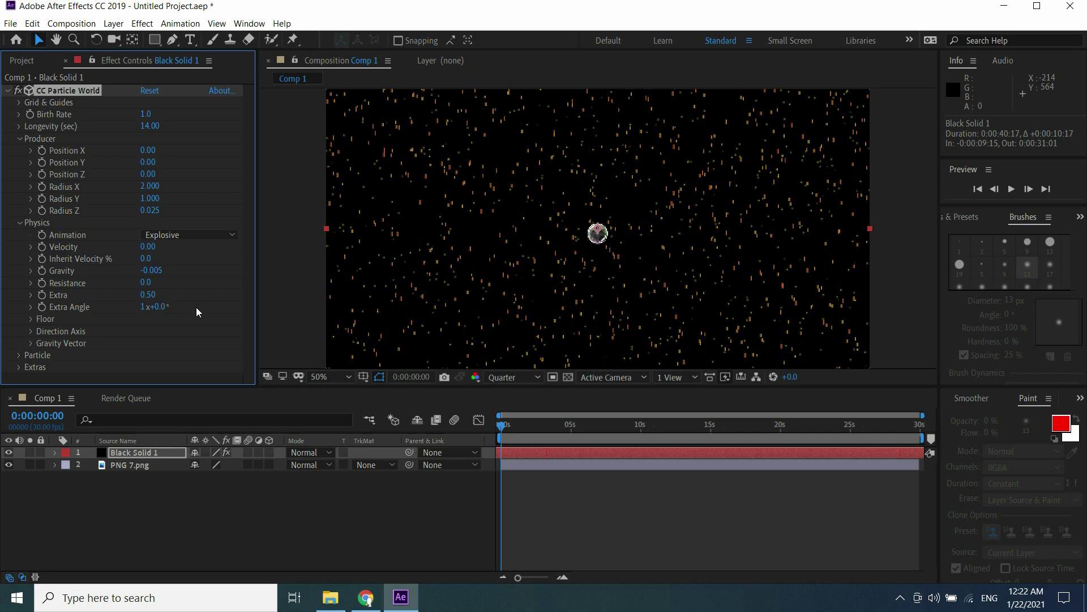
pyautogui.click(19, 354)
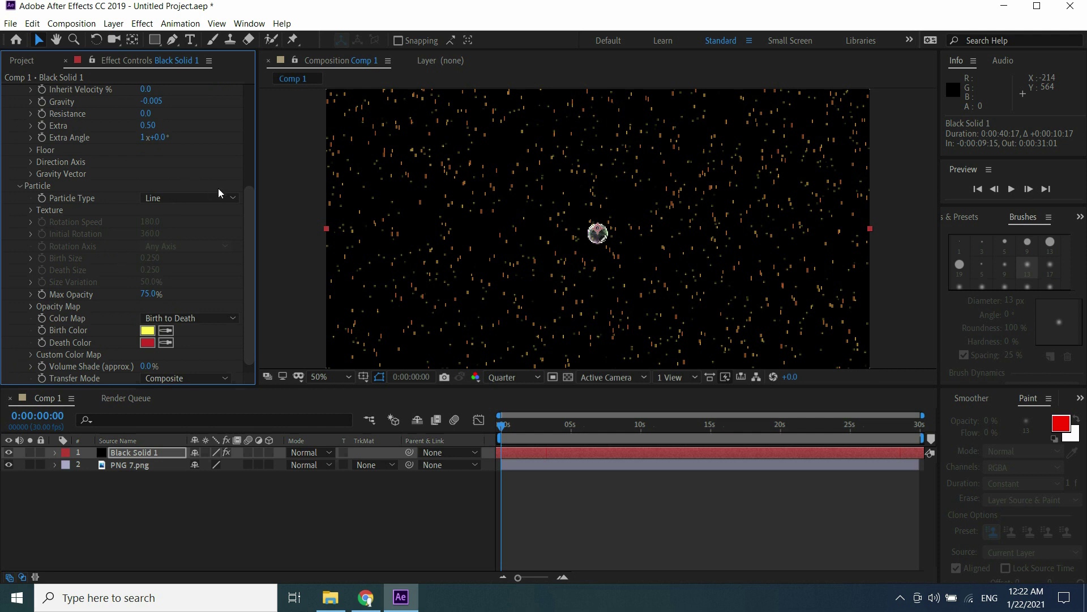
pyautogui.click(233, 198)
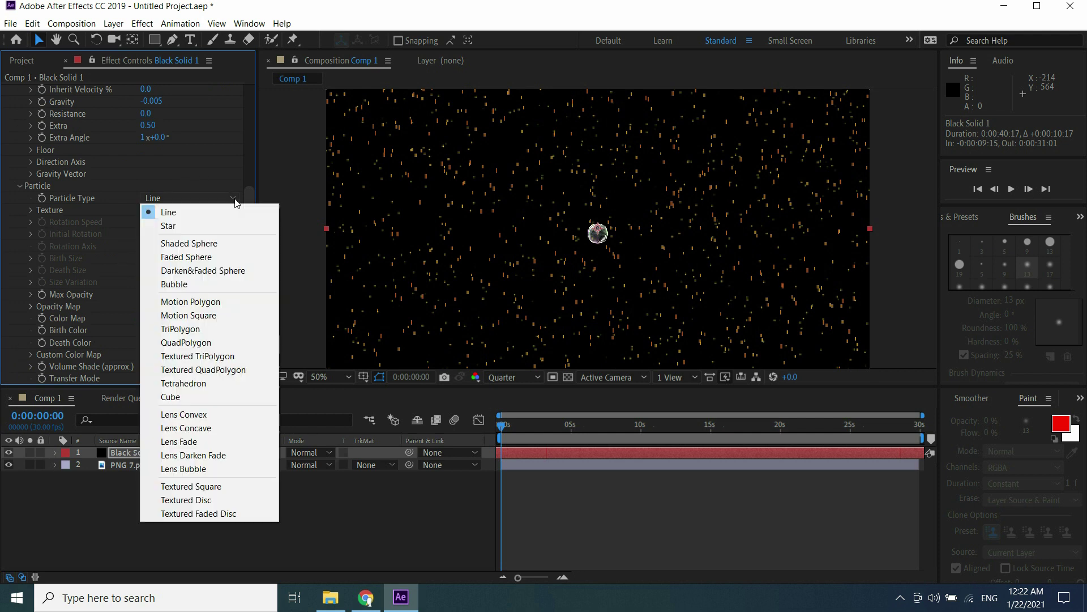
# Step: Switch particles to Textured QuadPolygon with Rotation Speed and Initial Rotation both 0
pyautogui.click(234, 369)
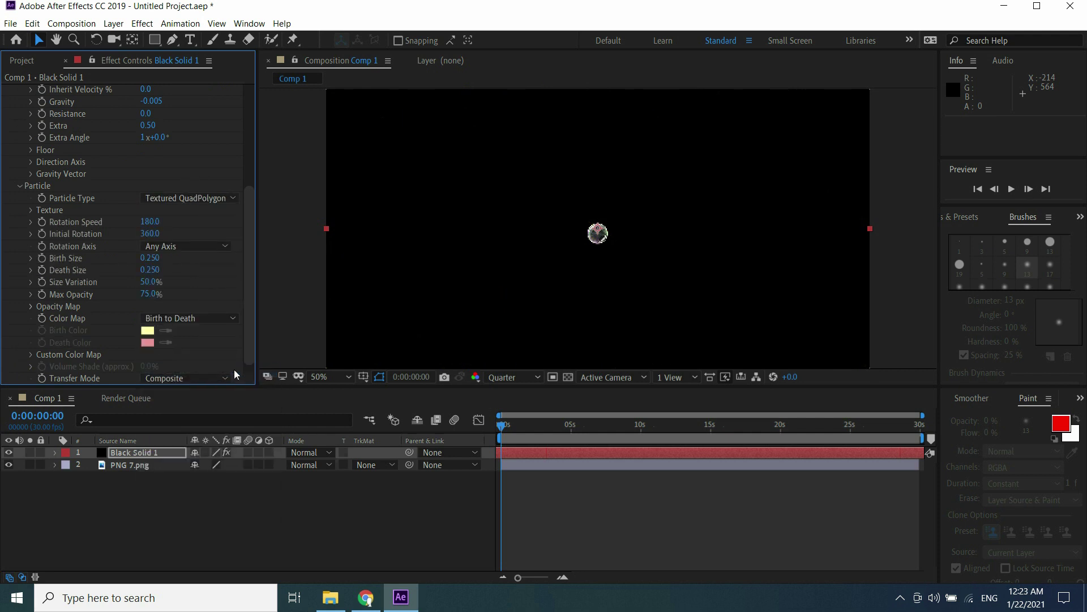
pyautogui.click(151, 222)
pyautogui.write('0')
pyautogui.press('Return')
pyautogui.click(150, 234)
pyautogui.write('0')
pyautogui.press('Return')
# Step: Set particle Birth Size to 4 and Death Size to 2
pyautogui.click(149, 258)
pyautogui.write('4')
pyautogui.press('Return')
pyautogui.click(146, 269)
pyautogui.write('4')
pyautogui.press('Return')
pyautogui.moveTo(503, 425); pyautogui.dragTo(555, 428)
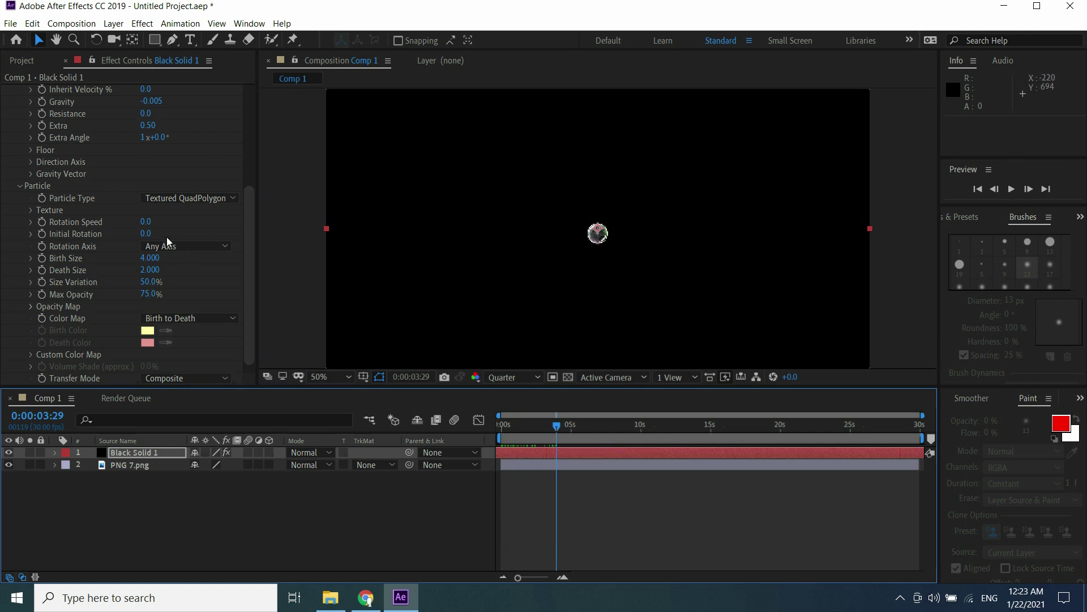
# Step: Use PNG 7.png as the particle texture layer and hide the PNG 7.png layer
pyautogui.click(30, 211)
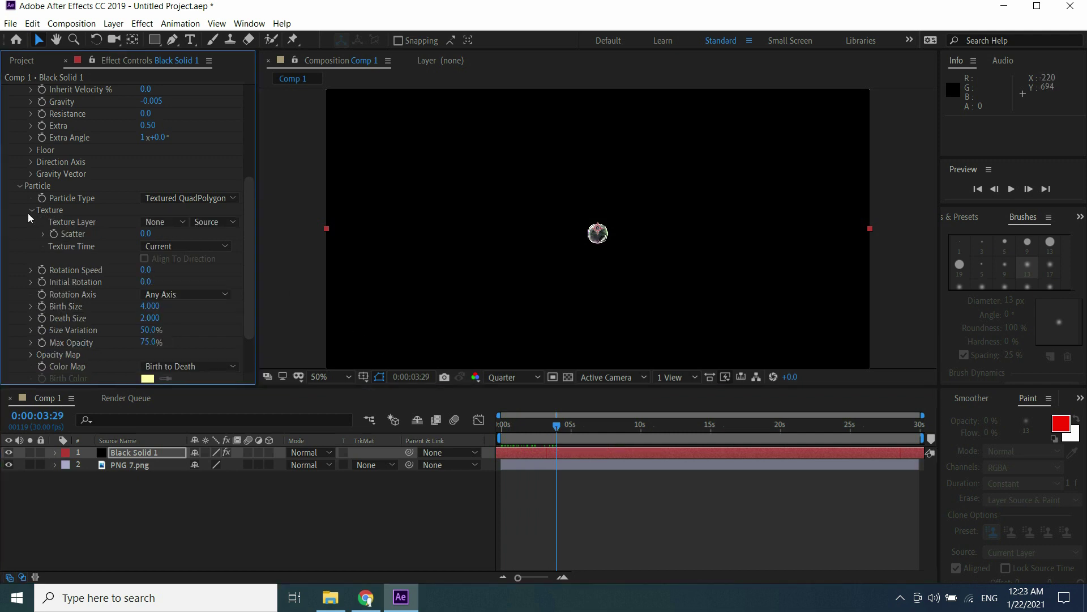
pyautogui.click(183, 220)
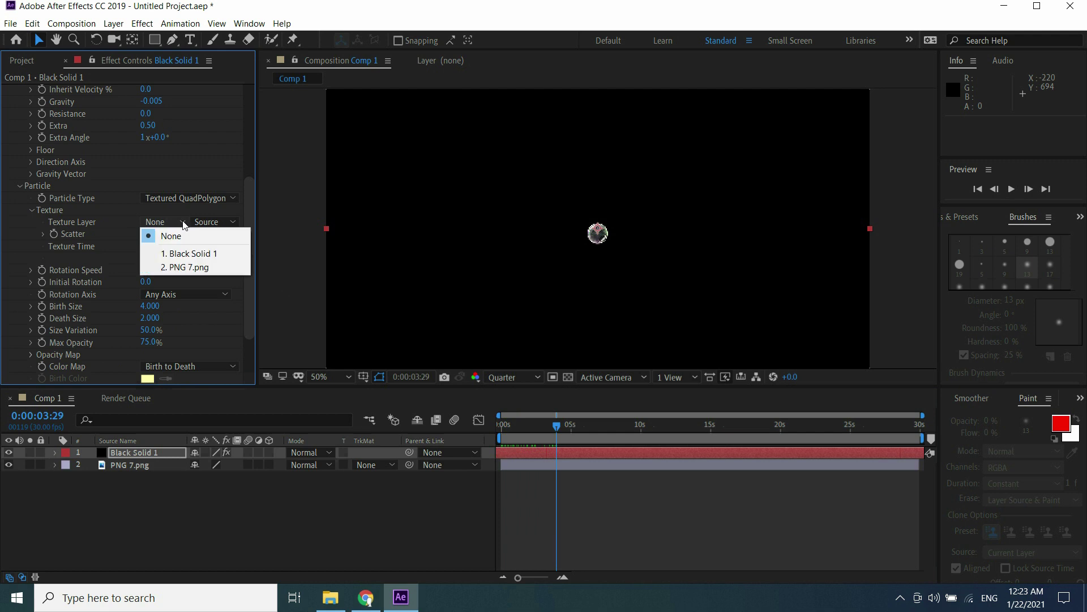
pyautogui.click(186, 267)
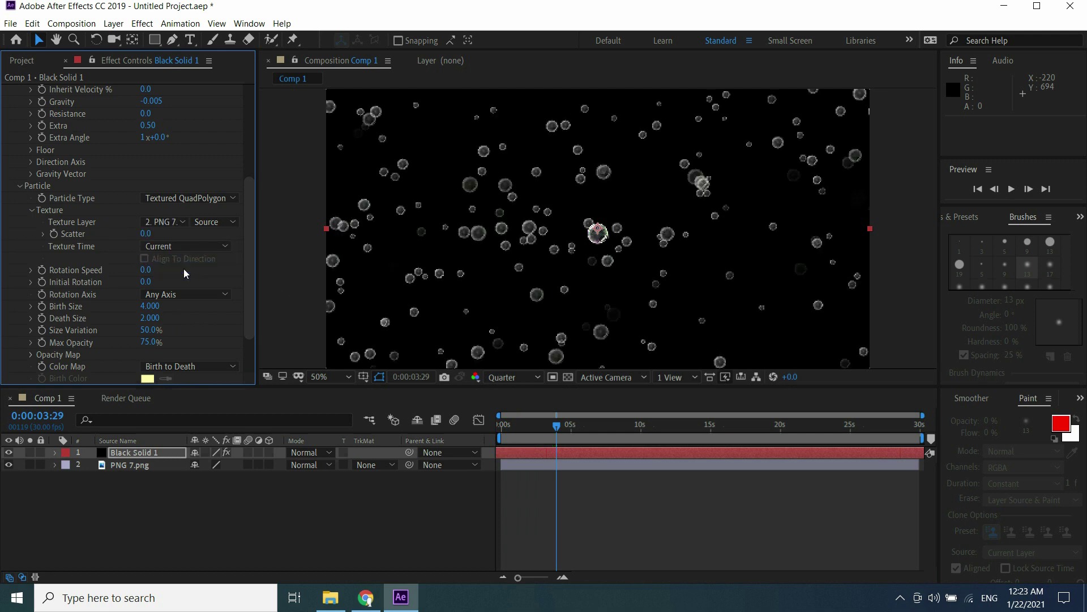
pyautogui.click(8, 464)
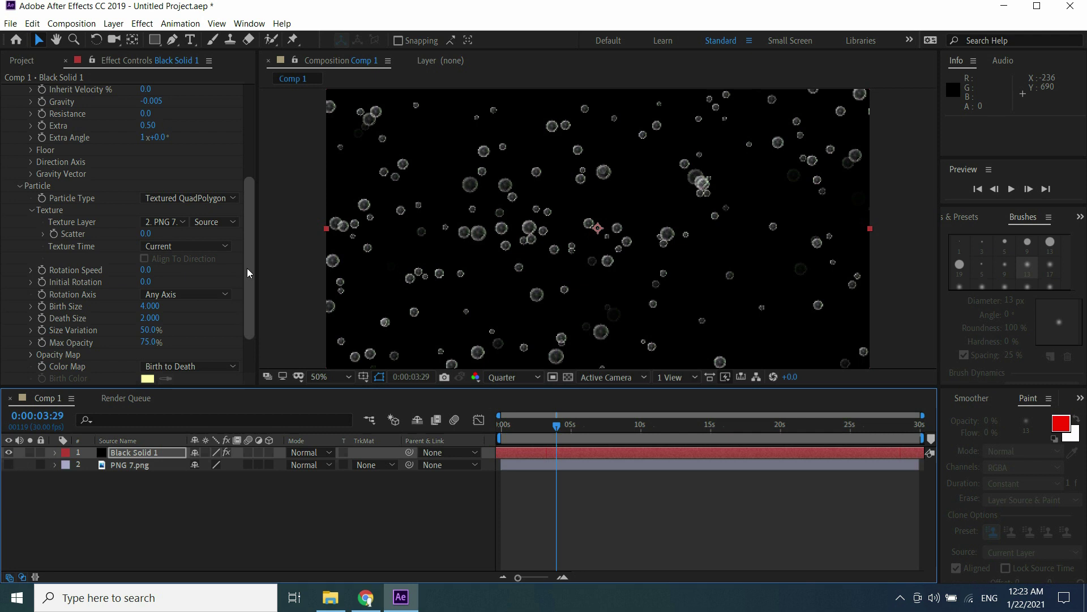
# Step: In CC Particle World, set Max Opacity to 100% and cut Birth Rate to 0.1
pyautogui.moveTo(248, 269); pyautogui.dragTo(247, 290)
pyautogui.click(143, 307)
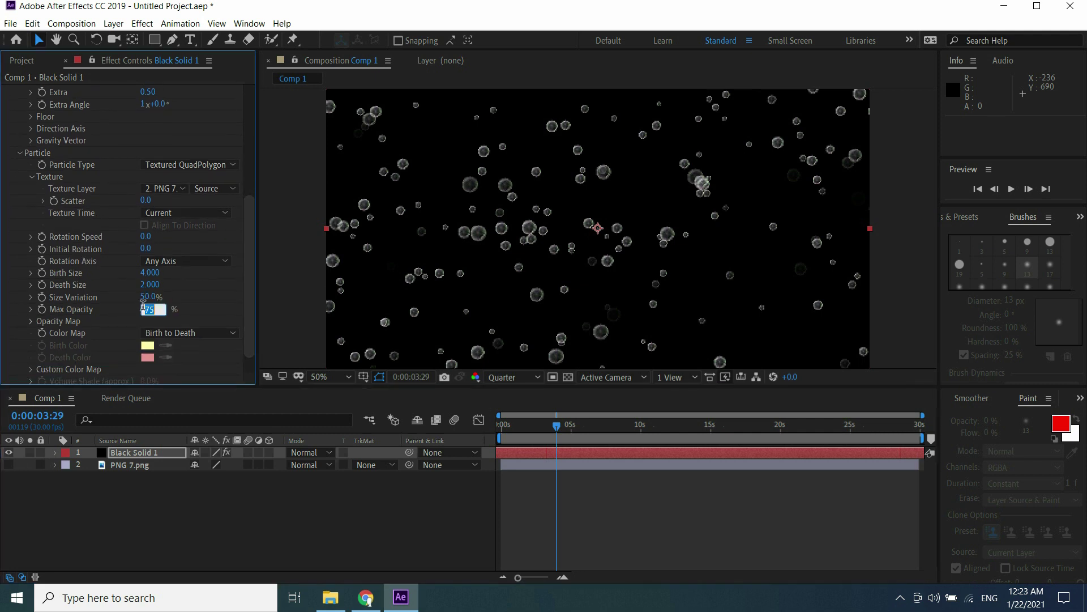
pyautogui.write('100')
pyautogui.press('Return')
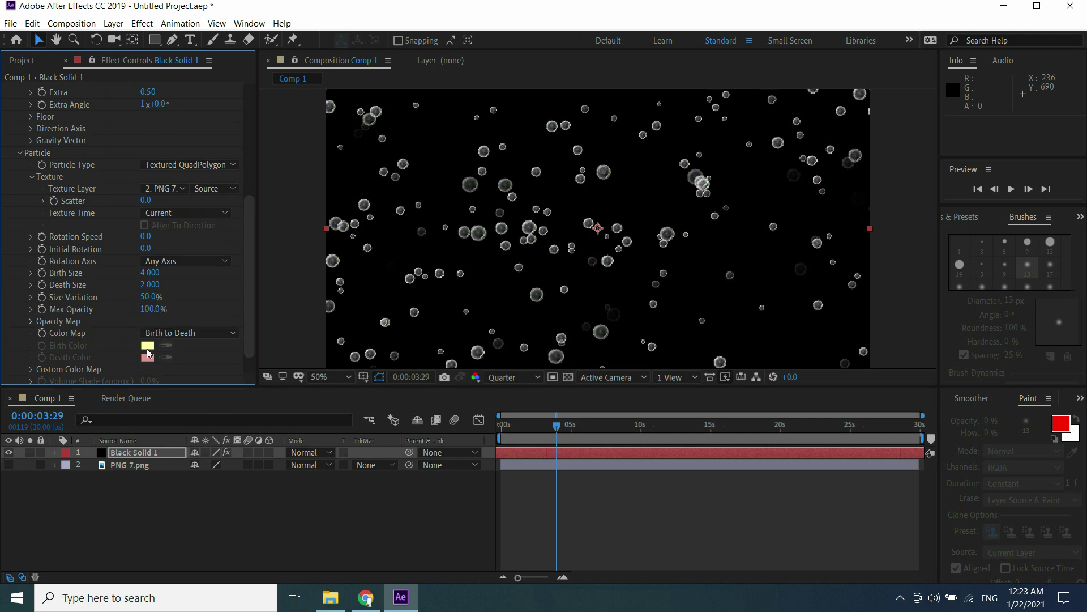
pyautogui.scroll(5, 170, 227)
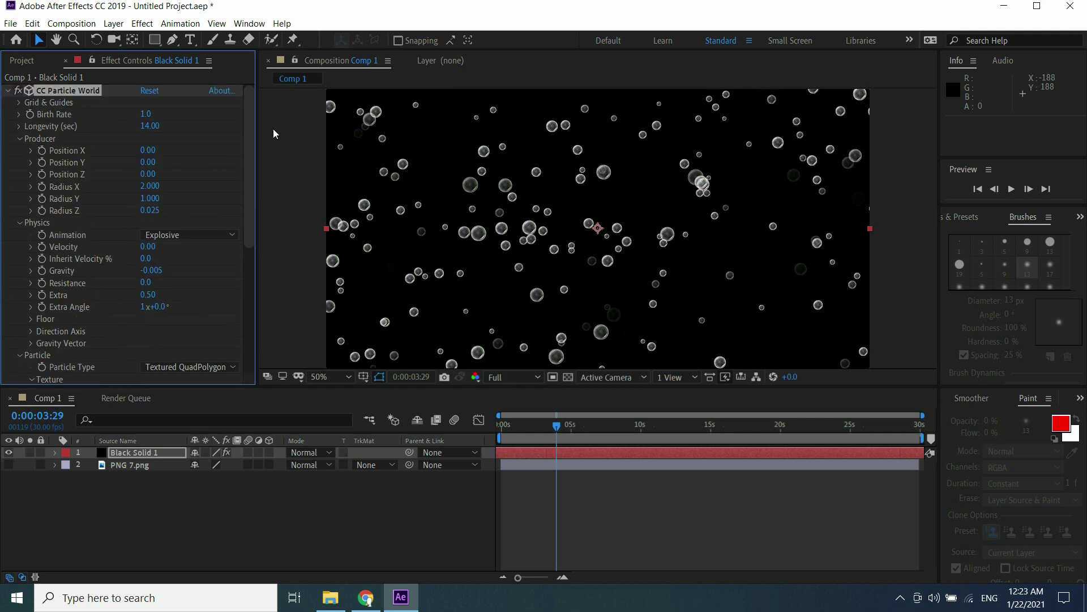
pyautogui.click(145, 115)
pyautogui.write('0.1')
pyautogui.press('Return')
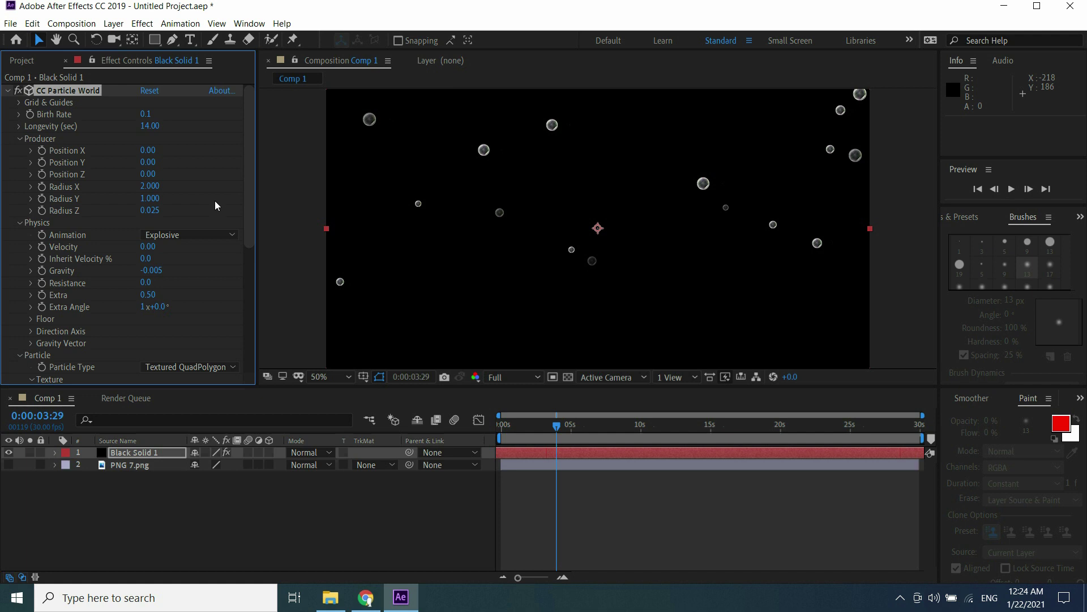
pyautogui.click(535, 375)
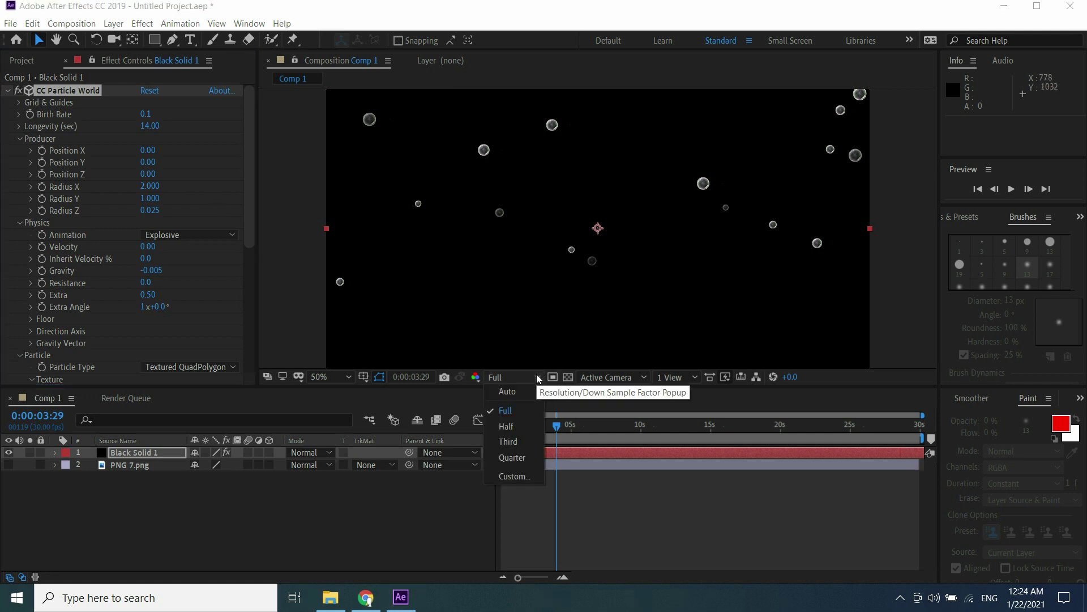
# Step: Preview at Quarter resolution, then set particle Birth Size 6 and Death Size 3
pyautogui.click(514, 457)
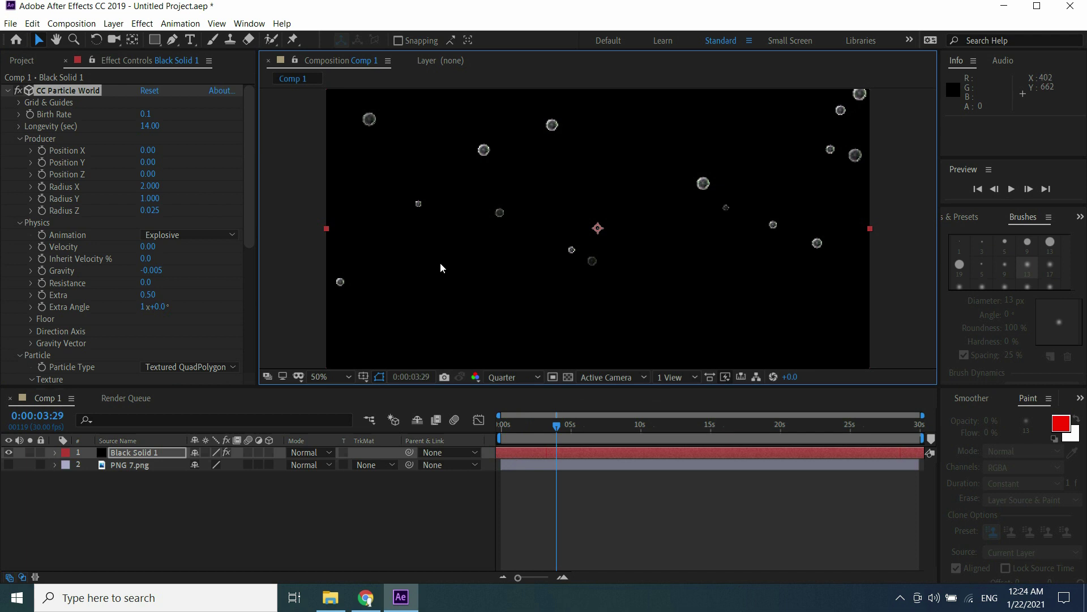
pyautogui.press('space')
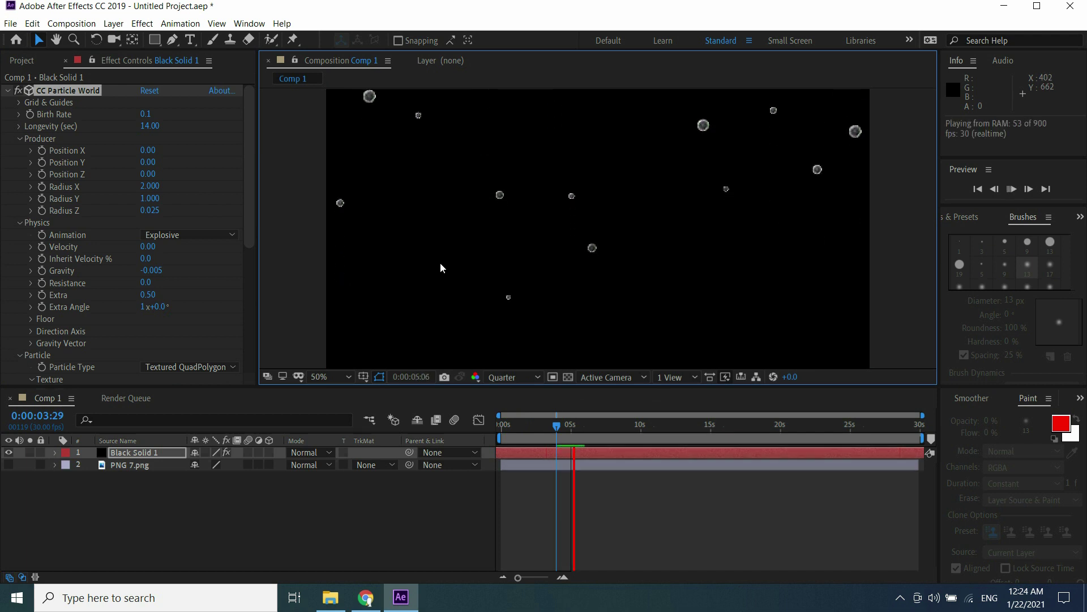
pyautogui.press('space')
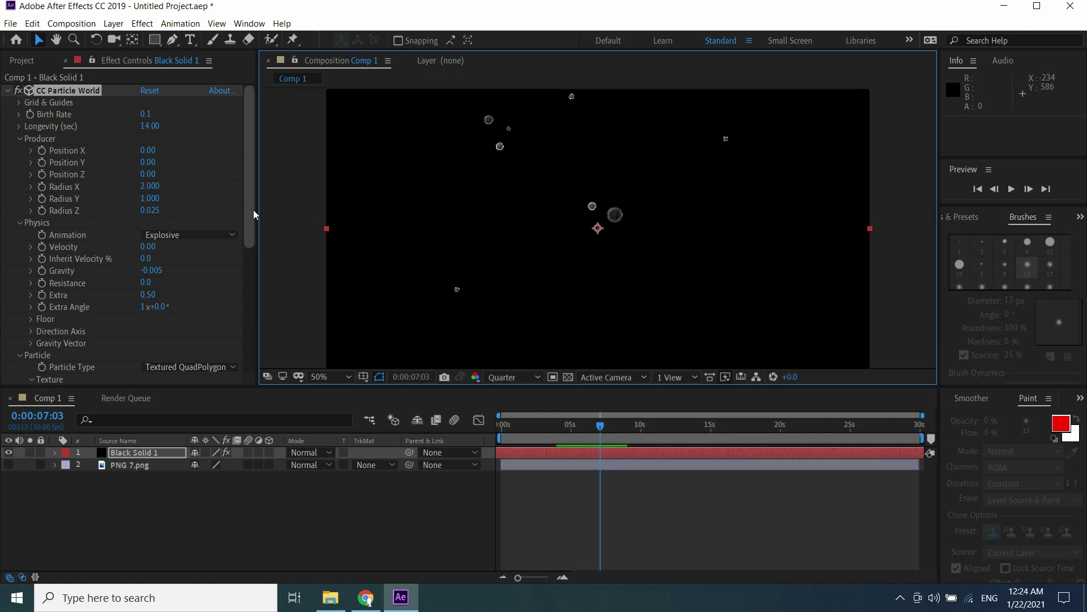
pyautogui.moveTo(249, 191); pyautogui.dragTo(270, 292)
pyautogui.click(146, 287)
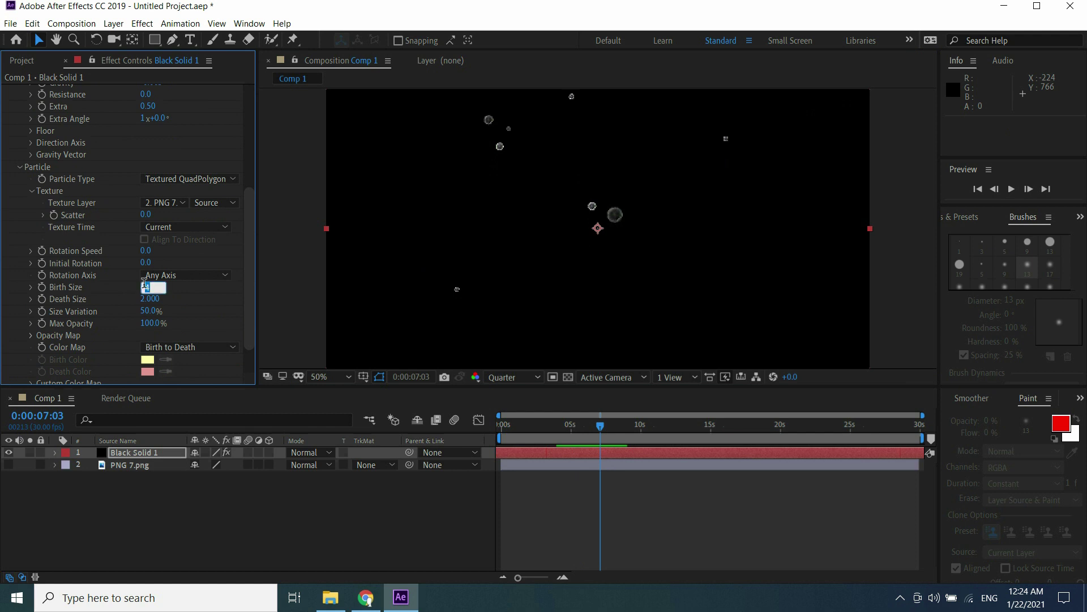
pyautogui.write('5')
pyautogui.press('Return')
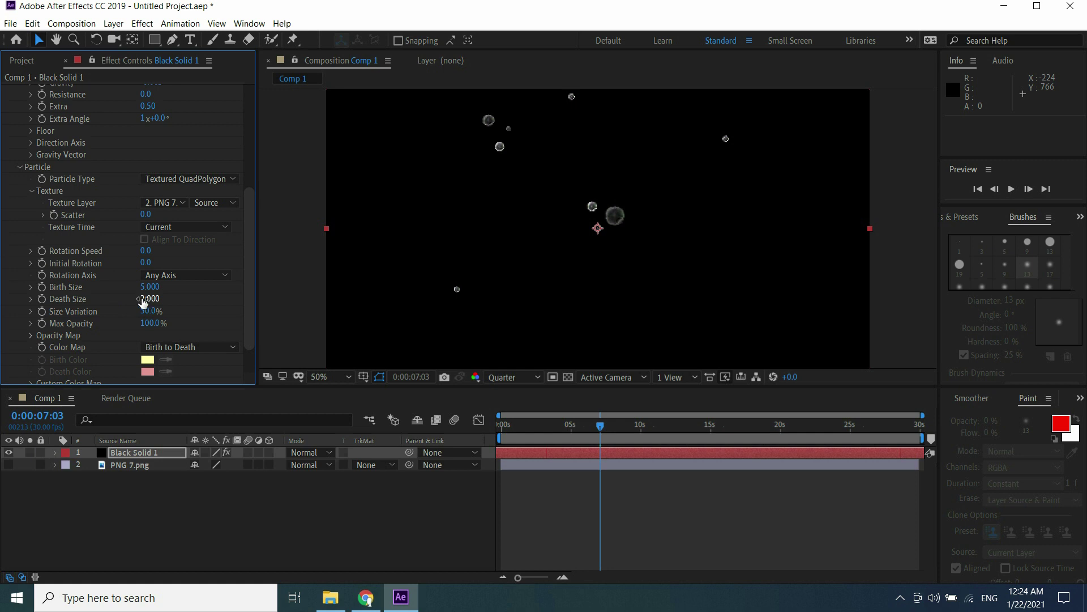
pyautogui.click(144, 301)
pyautogui.write('3')
pyautogui.press('Return')
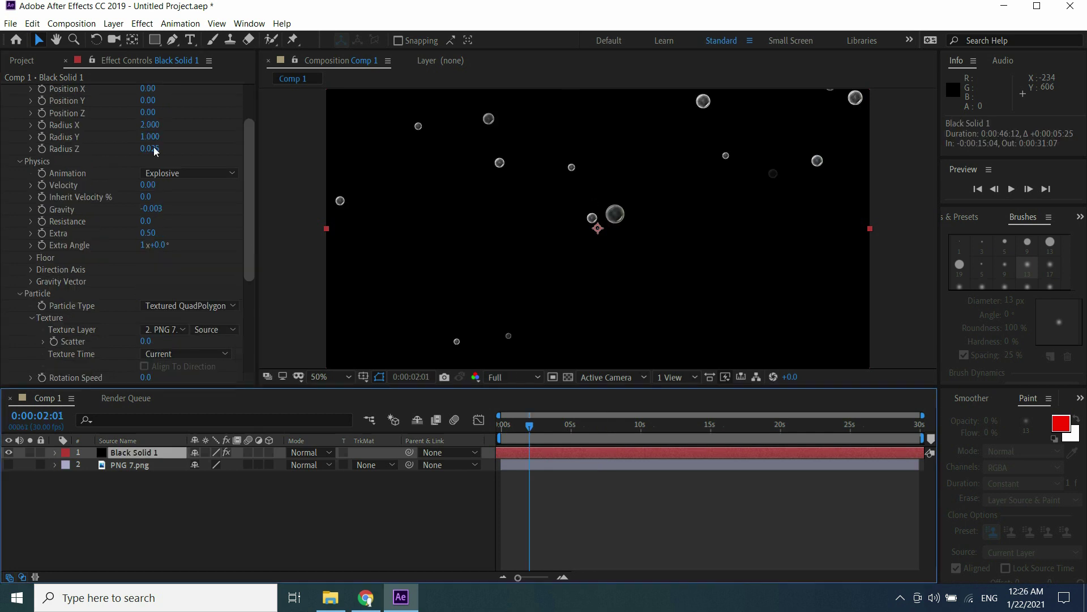
# Step: Place the portrait jpg behind the bubbles and flatten the Opacity Map curve
pyautogui.click(19, 60)
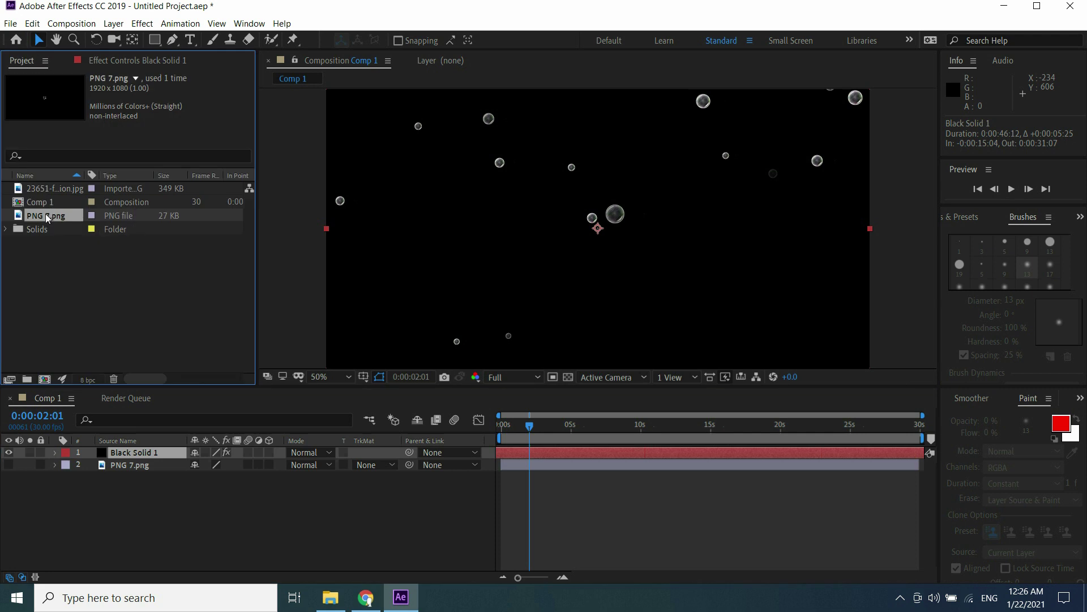
pyautogui.moveTo(39, 186); pyautogui.dragTo(136, 454)
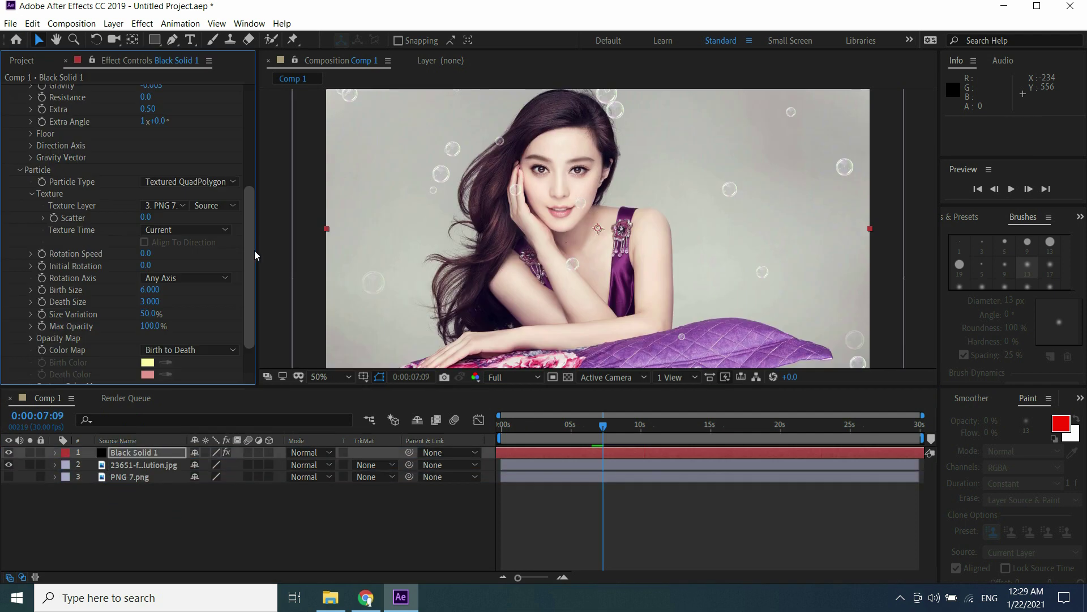
pyautogui.scroll(-3, 252, 249)
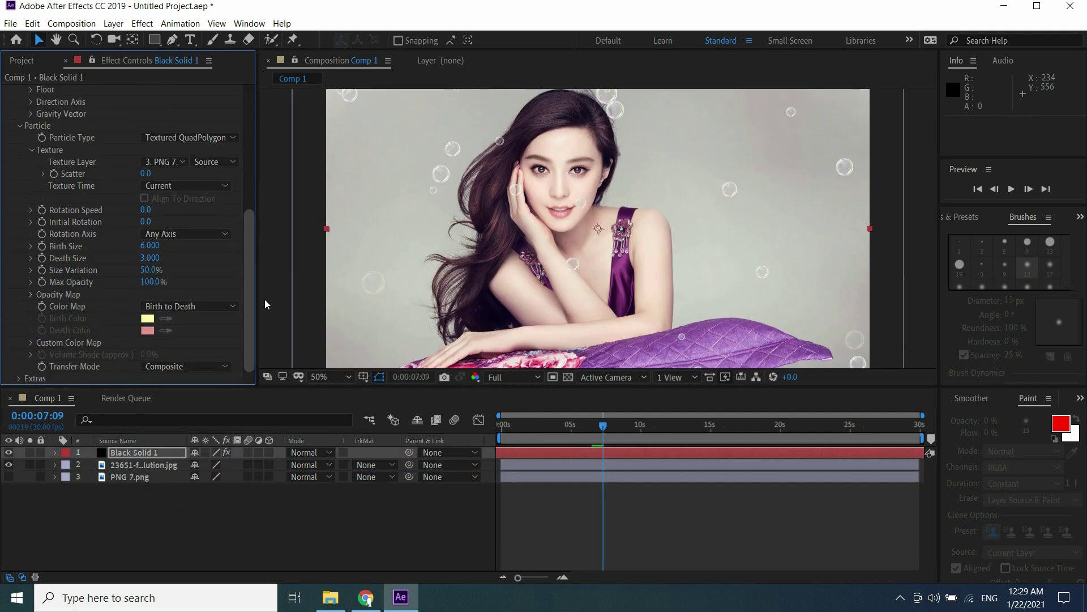
pyautogui.click(30, 294)
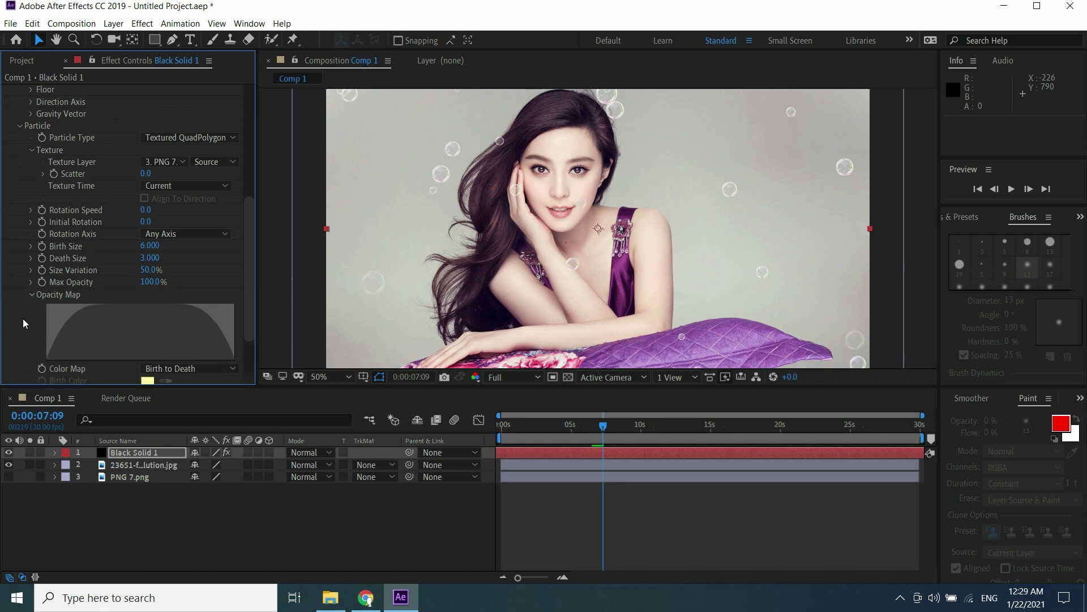
pyautogui.moveTo(39, 316)
pyautogui.mouseDown()
pyautogui.moveTo(82, 301)
pyautogui.moveTo(270, 306)
pyautogui.mouseUp()
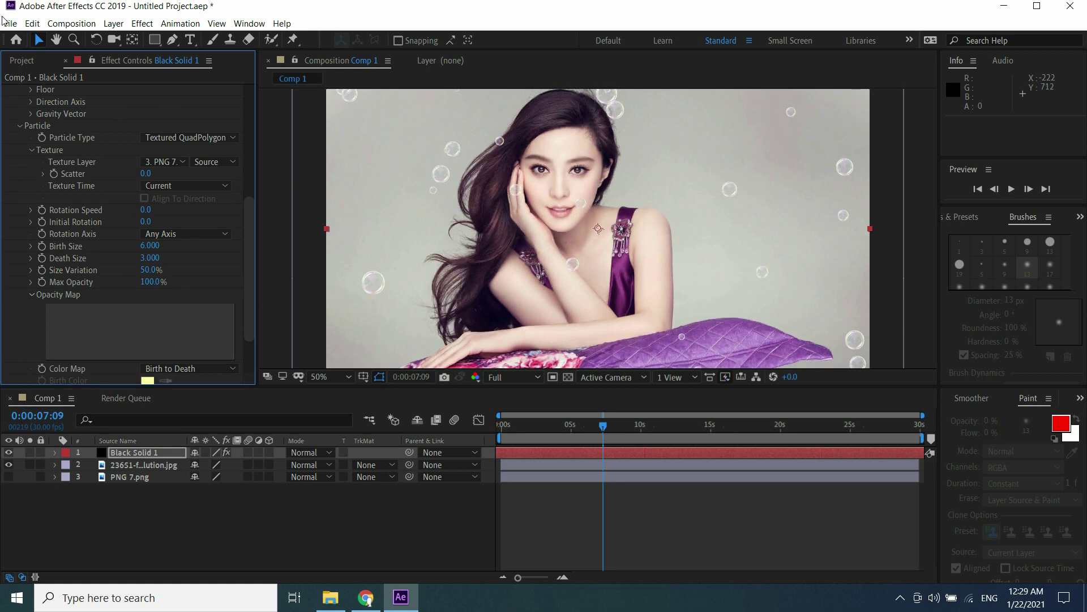
pyautogui.click(9, 24)
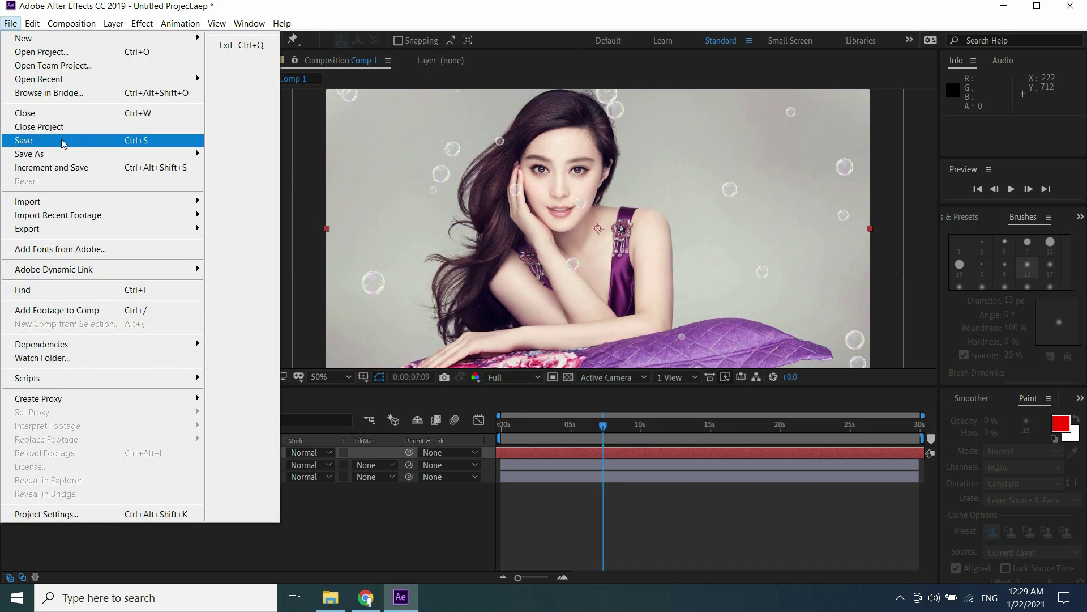
# Step: Save the project as Bubbles.aep and add Comp 1 to the Media Encoder queue
pyautogui.moveTo(64, 154)
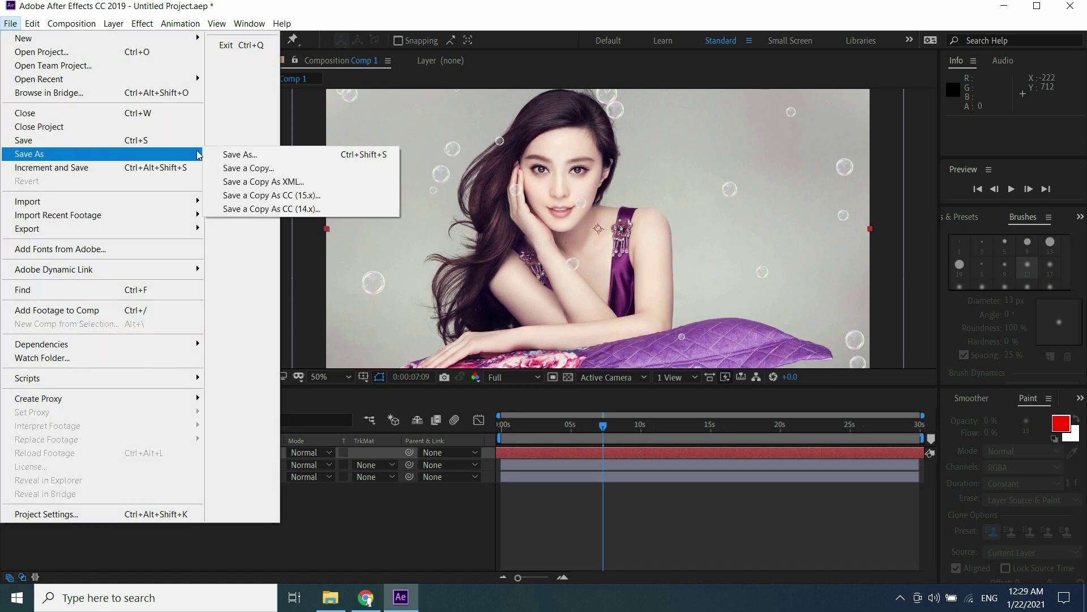
pyautogui.click(232, 154)
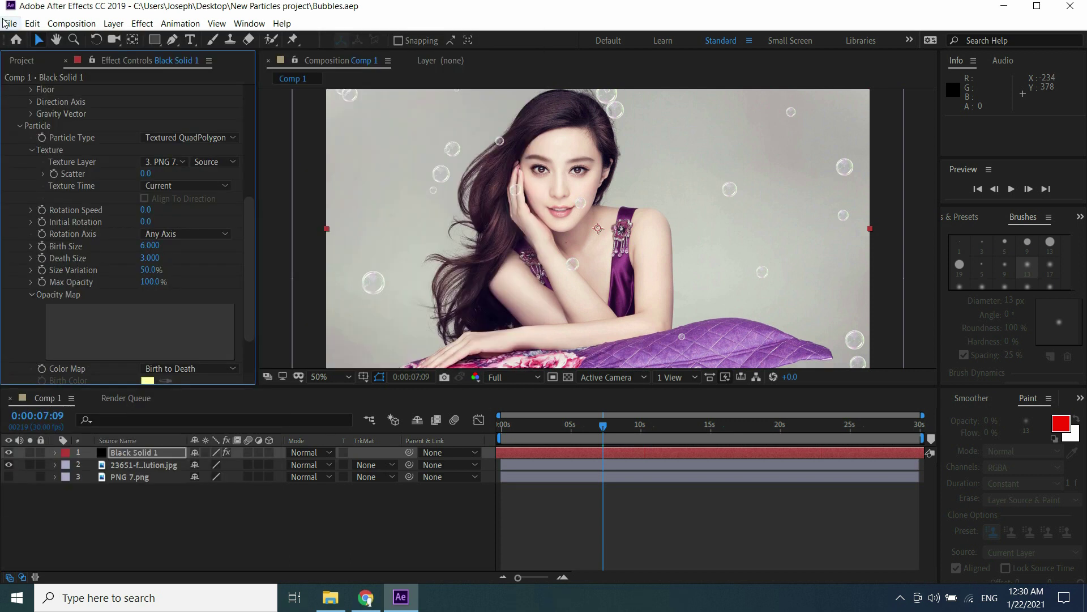
pyautogui.click(10, 23)
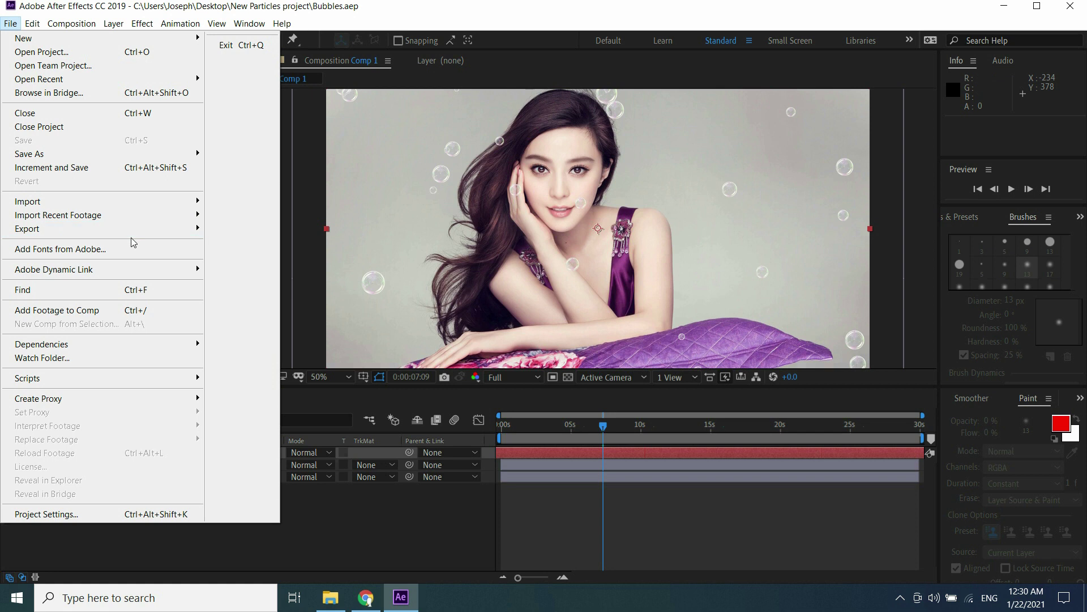
pyautogui.moveTo(186, 235)
pyautogui.click(236, 230)
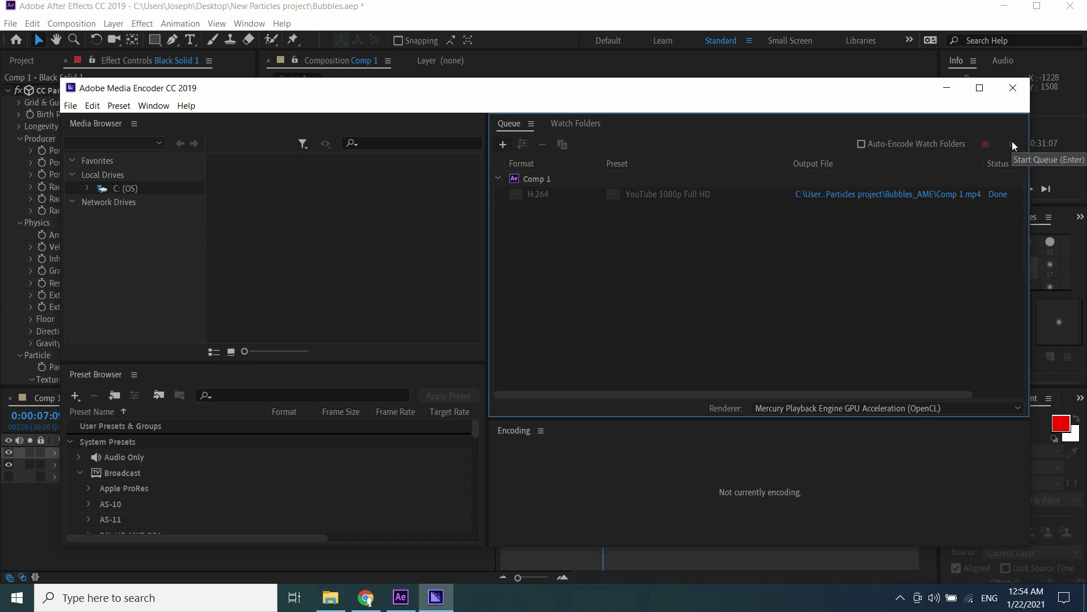
# Step: Reveal the finished Comp 1.mp4 render in File Explorer from the Media Encoder queue
pyautogui.click(907, 192)
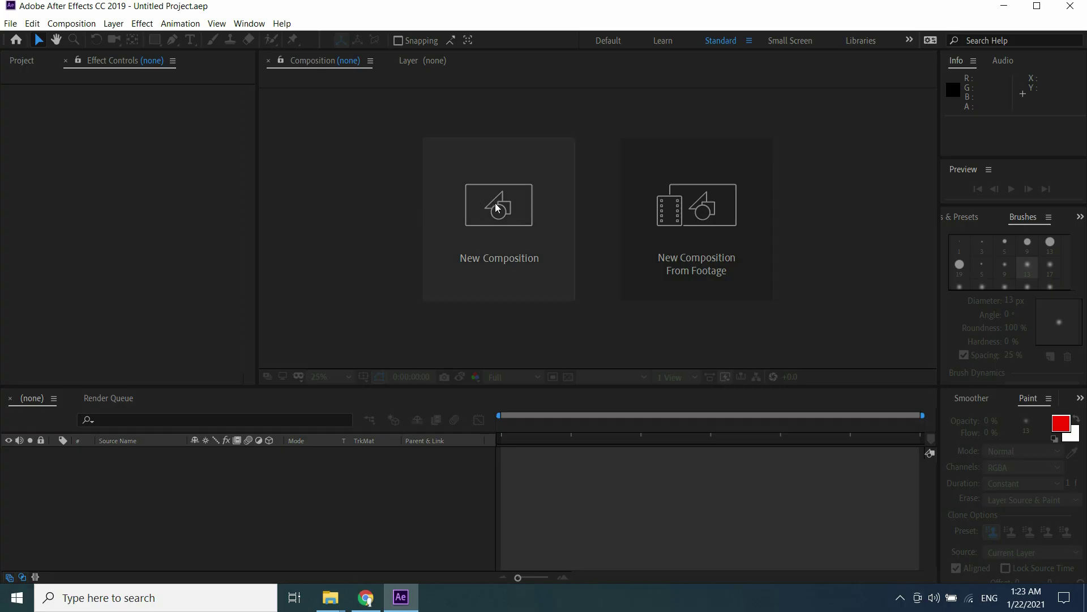
# Step: Create Comp 1 at 1920×1080, 30 fps, 30 seconds, and view it at 50%
pyautogui.click(496, 205)
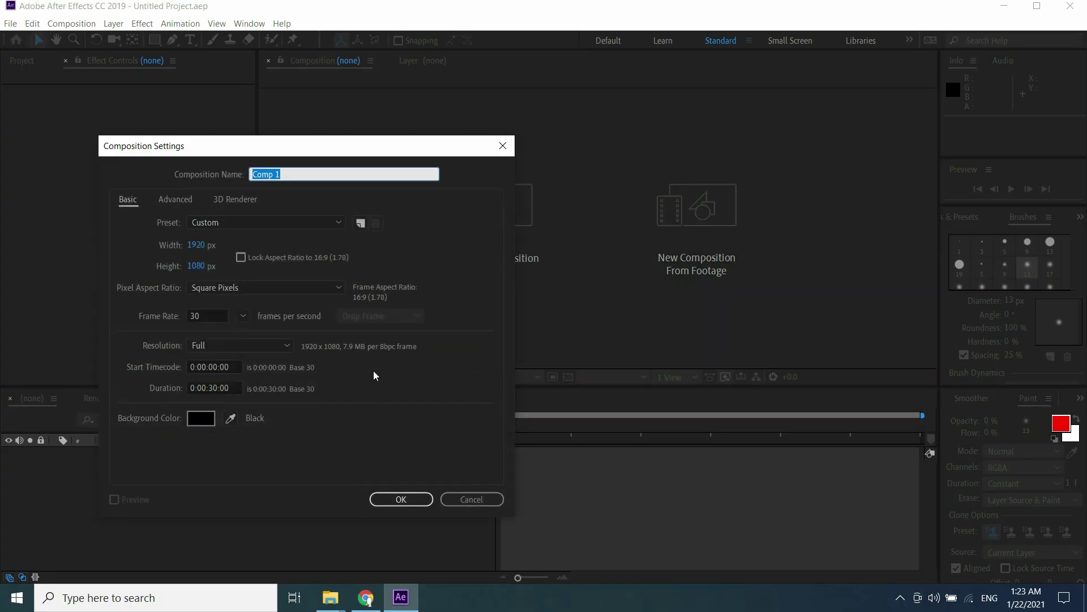
pyautogui.click(388, 498)
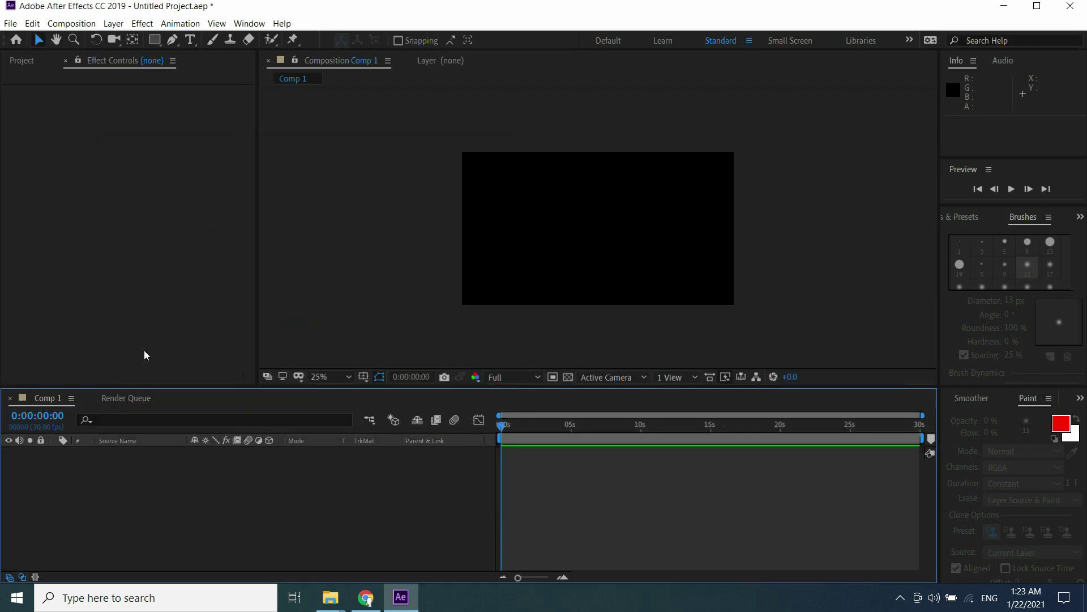
pyautogui.click(351, 373)
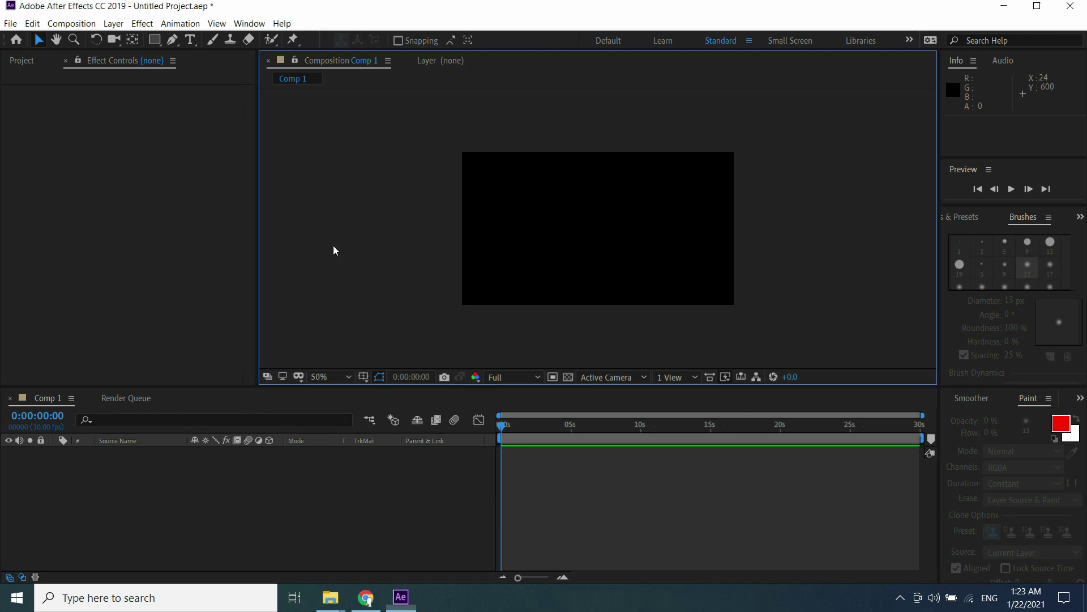
pyautogui.click(334, 251)
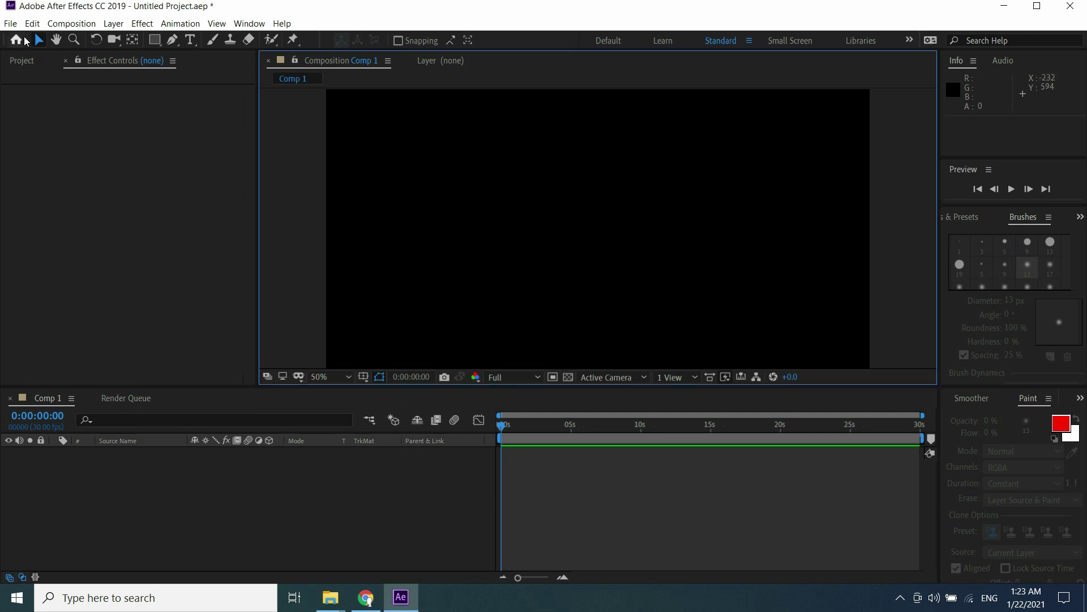
pyautogui.click(19, 57)
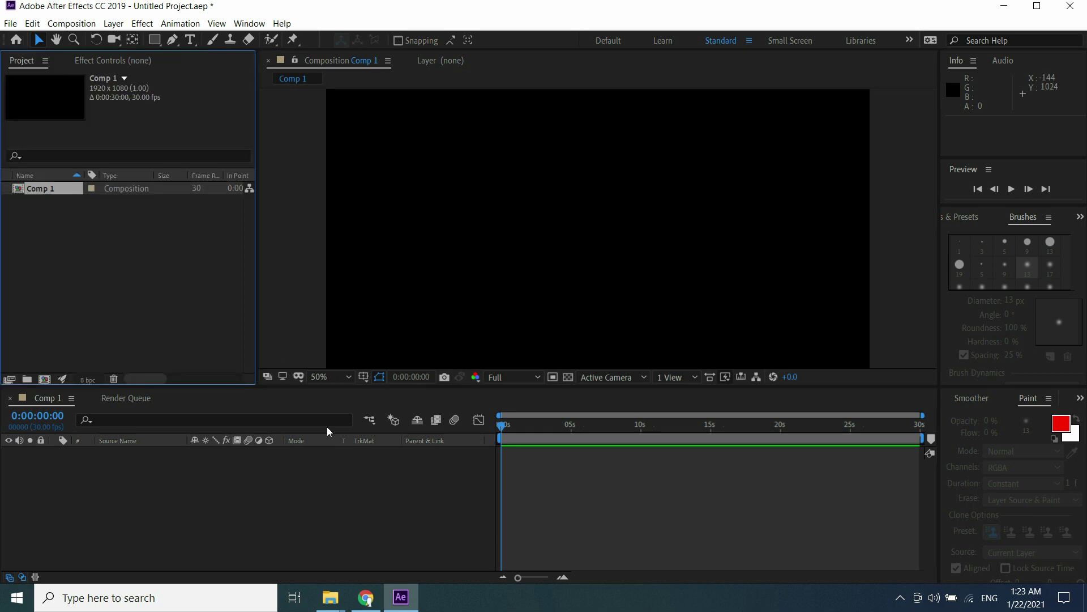
pyautogui.moveTo(329, 593)
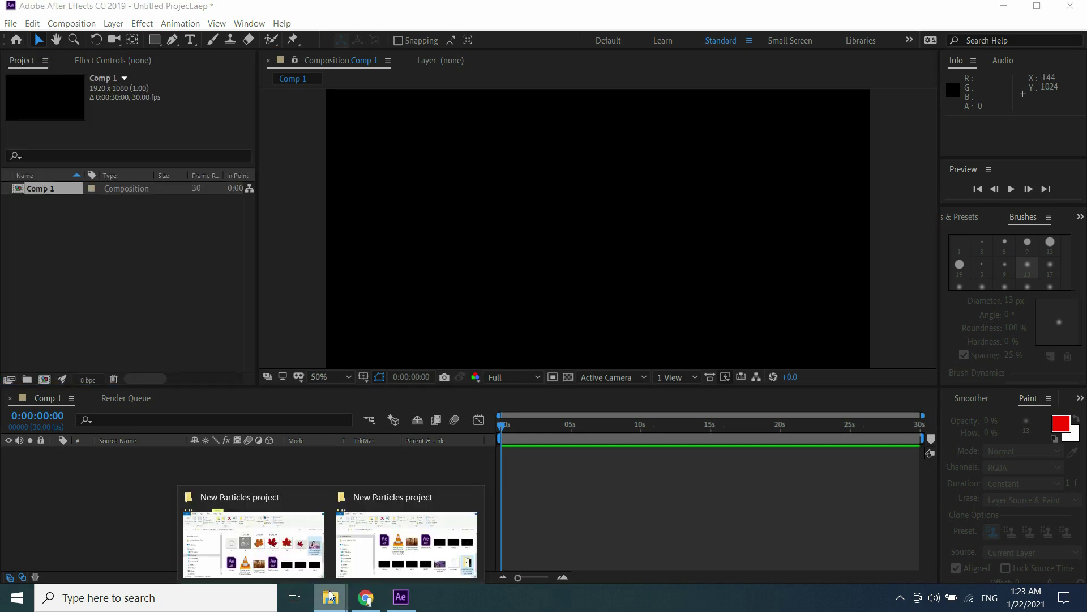
# Step: Import PNG 4 and PNG 5 from File Explorer into the Project panel
pyautogui.click(310, 547)
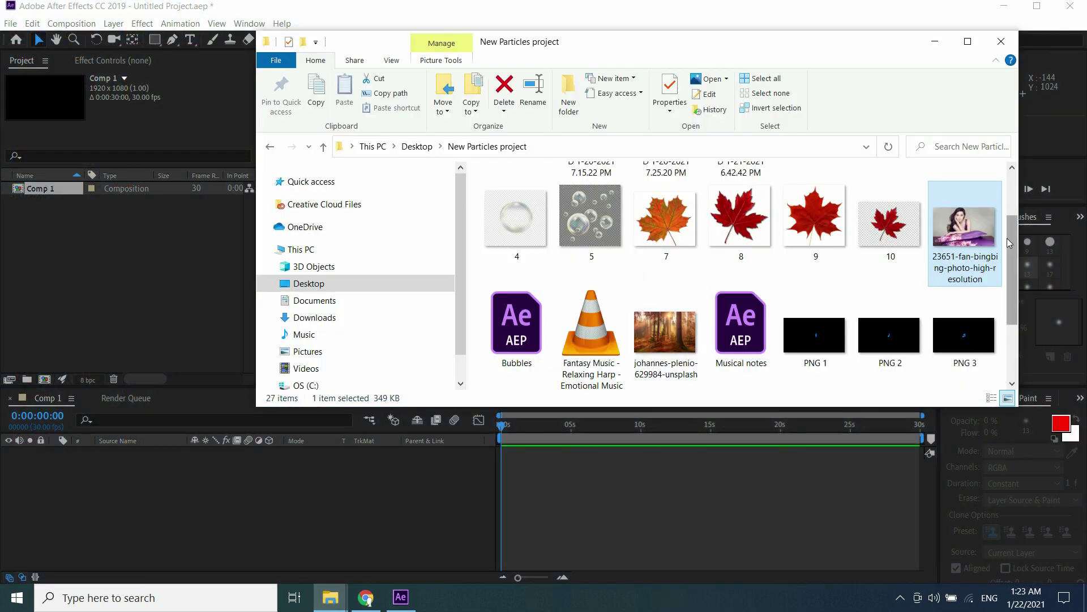
pyautogui.moveTo(1012, 248); pyautogui.dragTo(1015, 303)
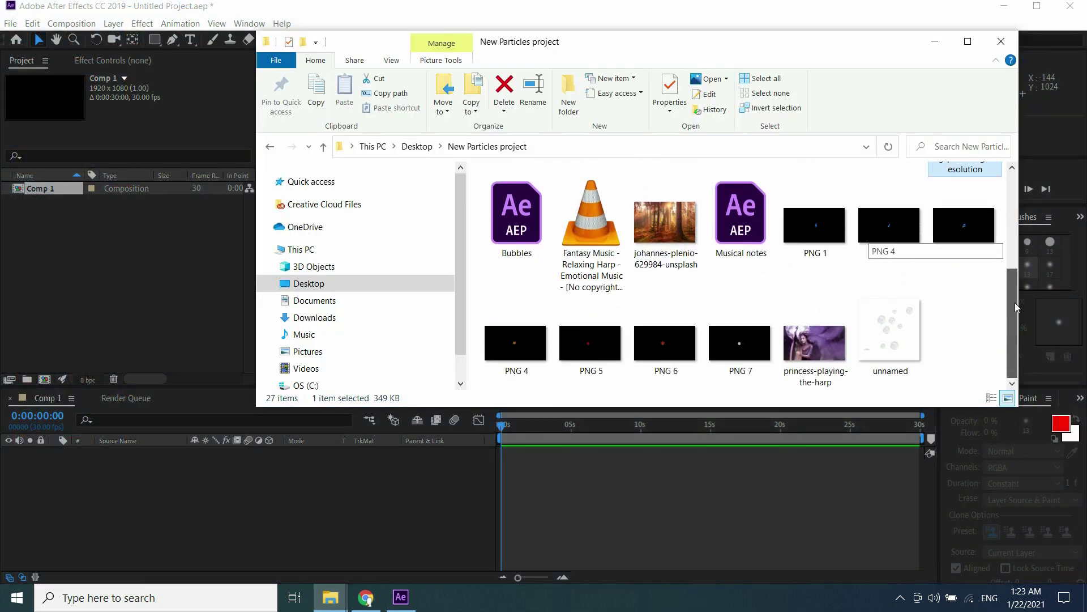
pyautogui.moveTo(517, 357); pyautogui.dragTo(74, 294)
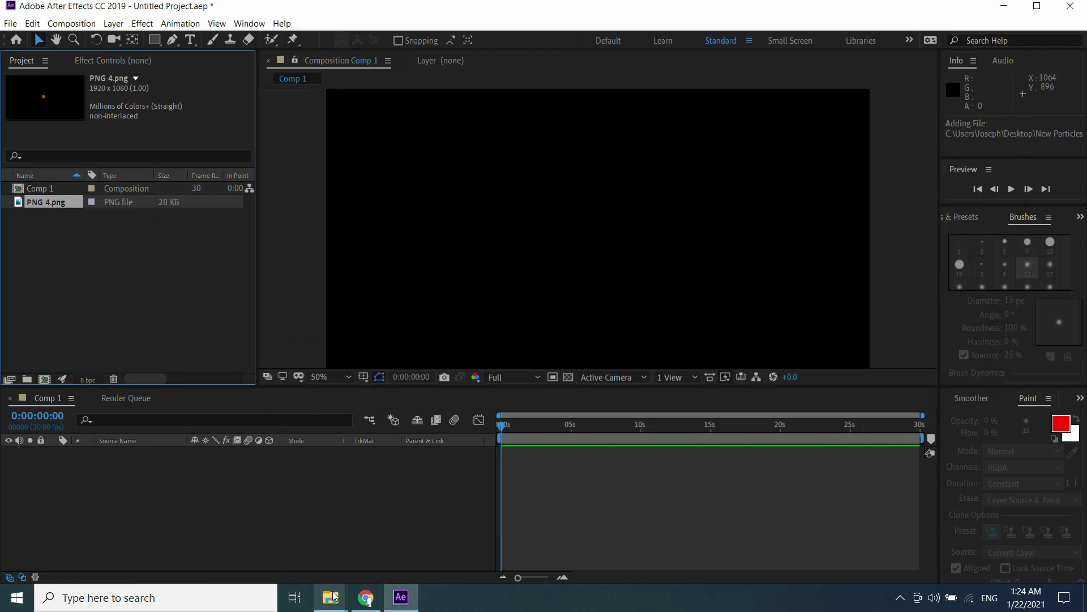
pyautogui.moveTo(330, 597)
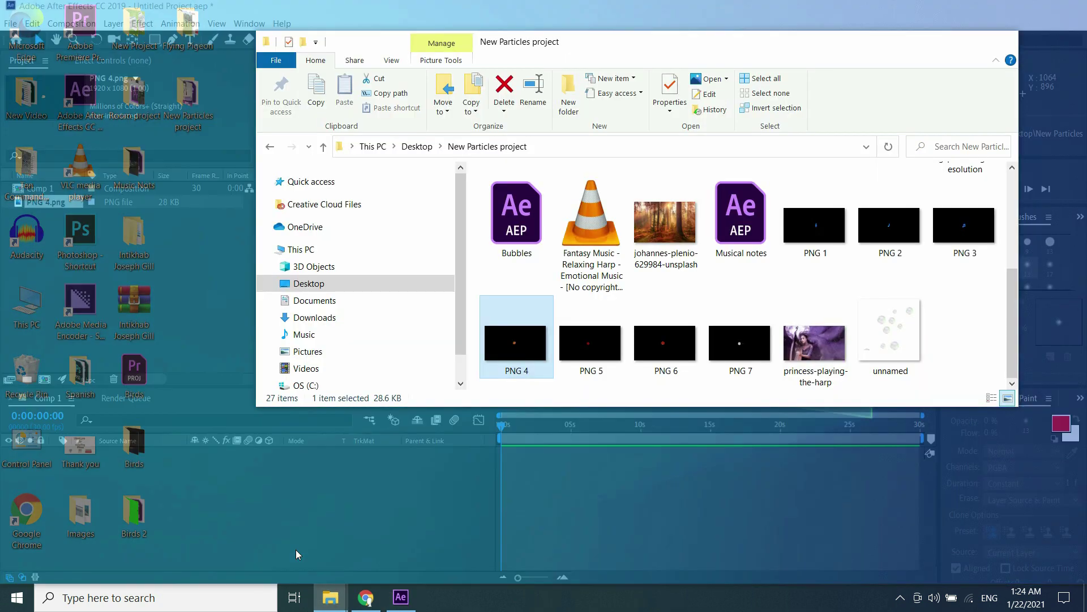
pyautogui.click(296, 549)
pyautogui.moveTo(593, 360); pyautogui.dragTo(139, 301)
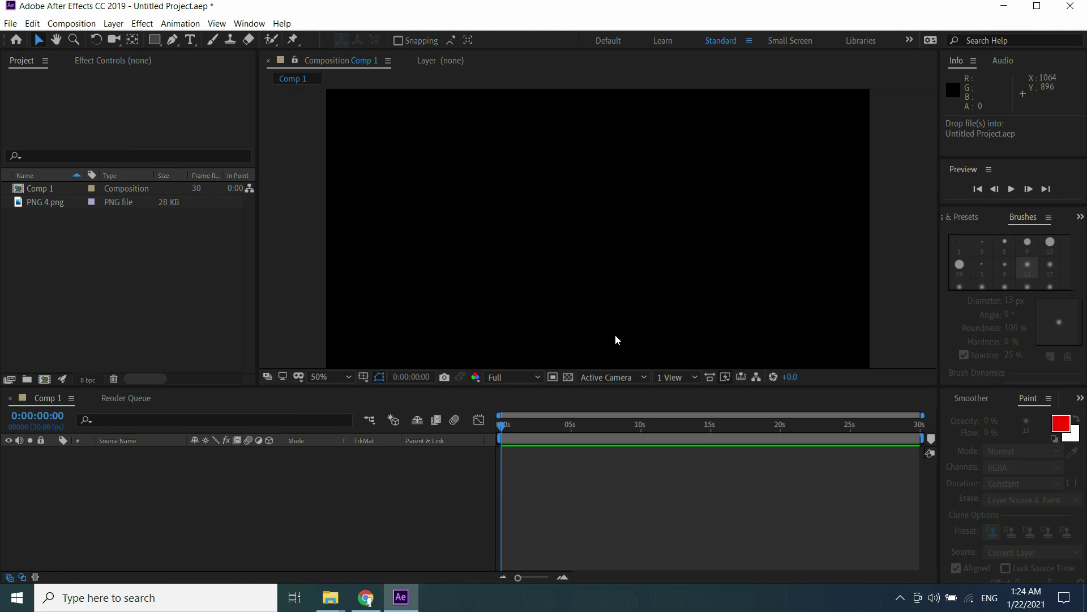
# Step: Import PNG 6 and the autumn forest photo, then add PNG 4 to Comp 1
pyautogui.moveTo(328, 599)
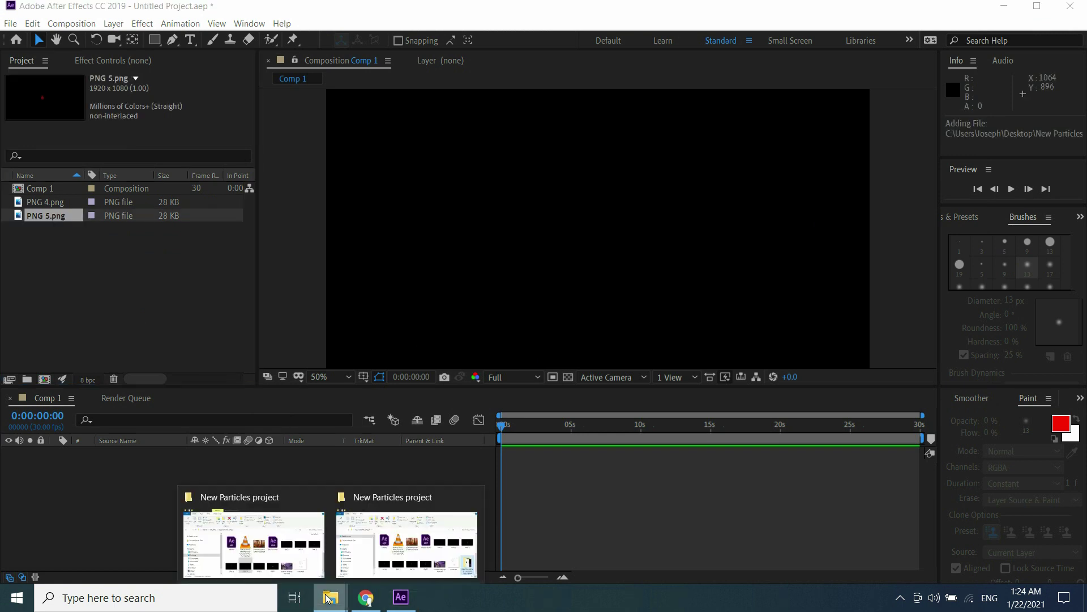
pyautogui.click(277, 547)
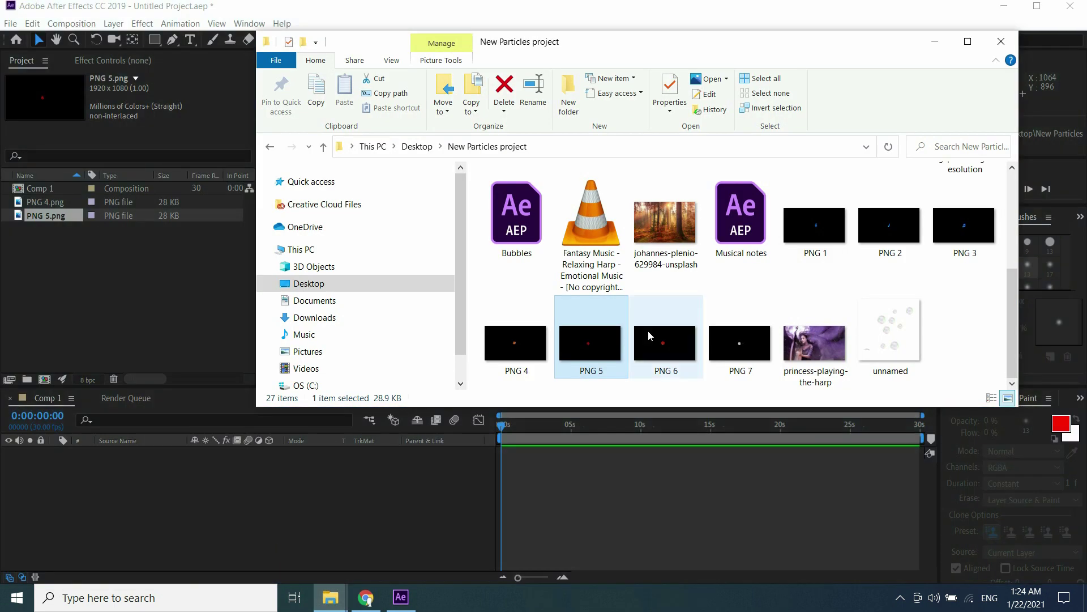
pyautogui.moveTo(664, 343); pyautogui.dragTo(103, 299)
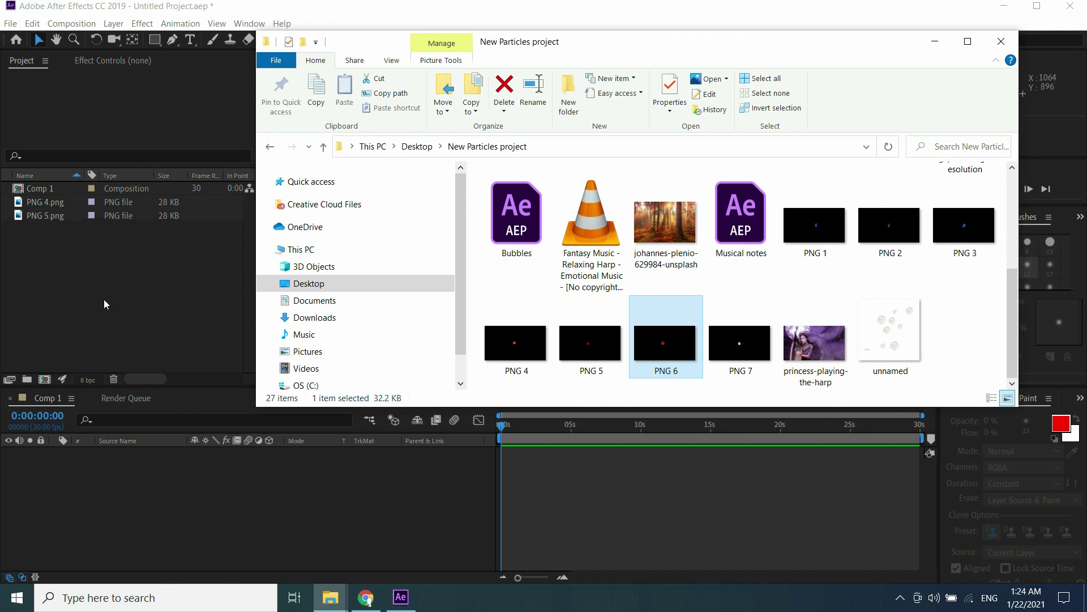
pyautogui.click(330, 597)
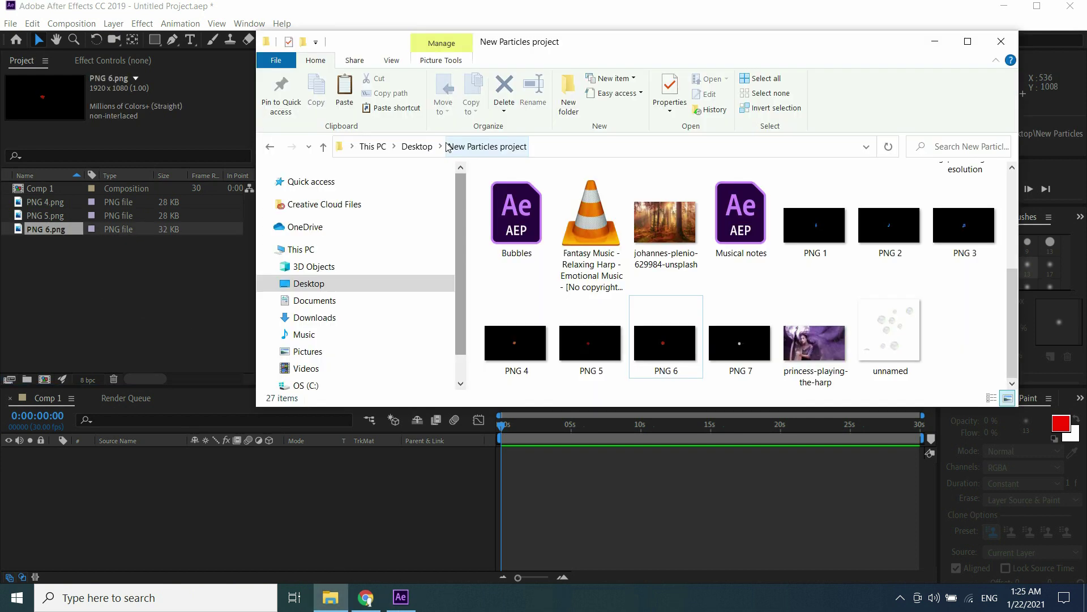
pyautogui.moveTo(658, 216); pyautogui.dragTo(66, 321)
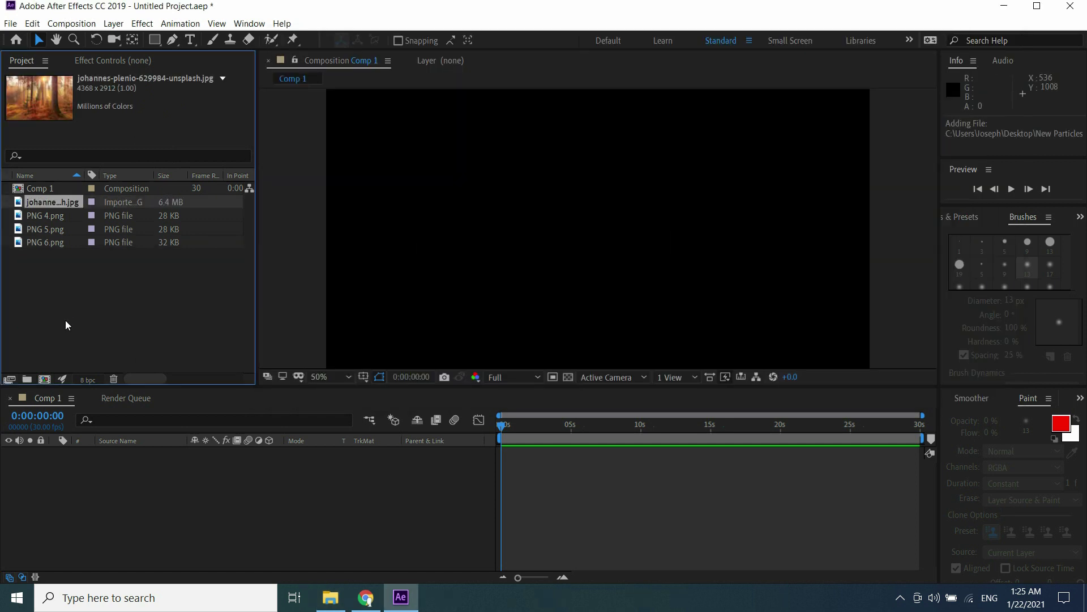
pyautogui.moveTo(45, 215); pyautogui.dragTo(171, 462)
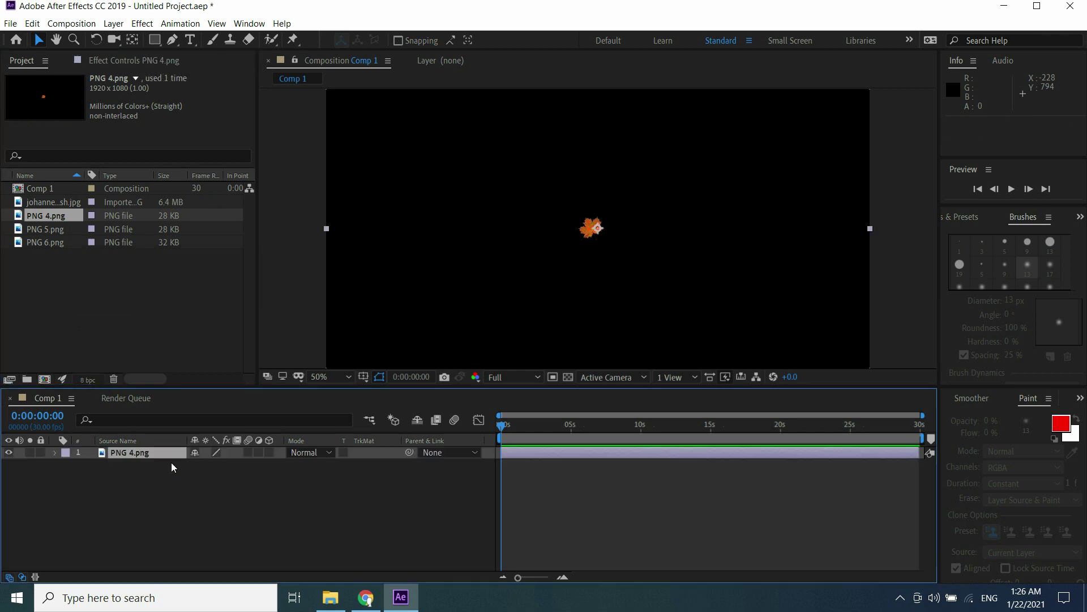
# Step: Add a full-size Black Solid 1 layer above PNG 4.png via Layer > New > Solid
pyautogui.click(113, 23)
pyautogui.moveTo(142, 23)
pyautogui.moveTo(170, 38)
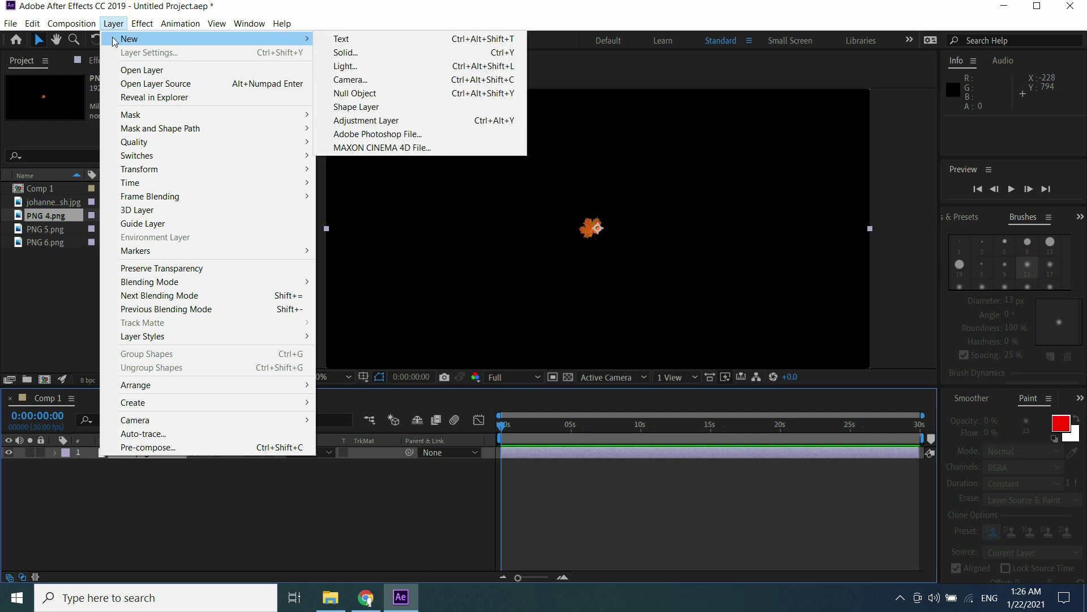
pyautogui.click(416, 52)
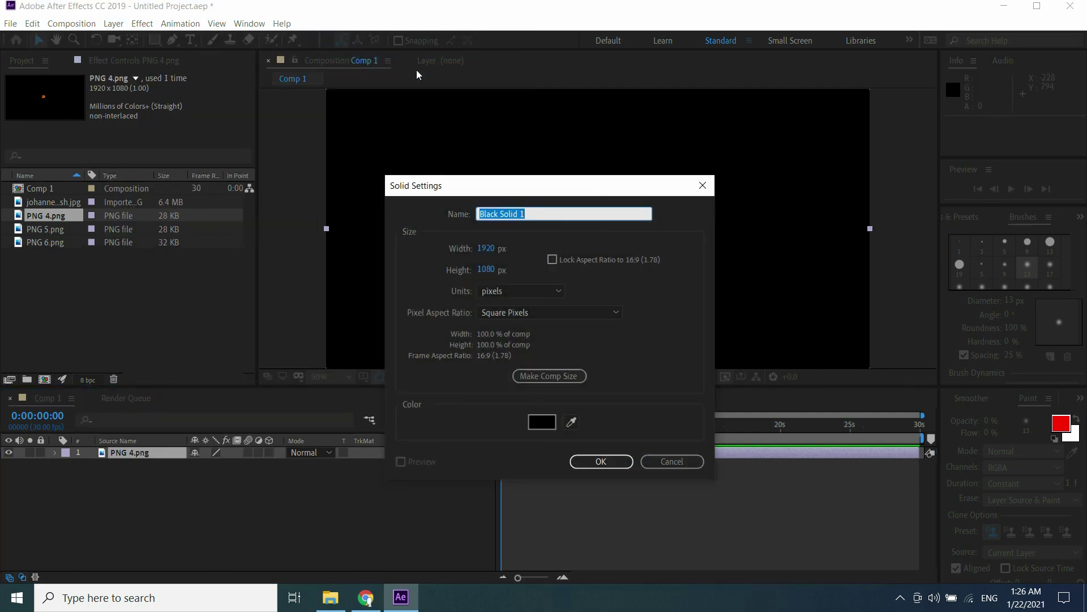
pyautogui.click(591, 462)
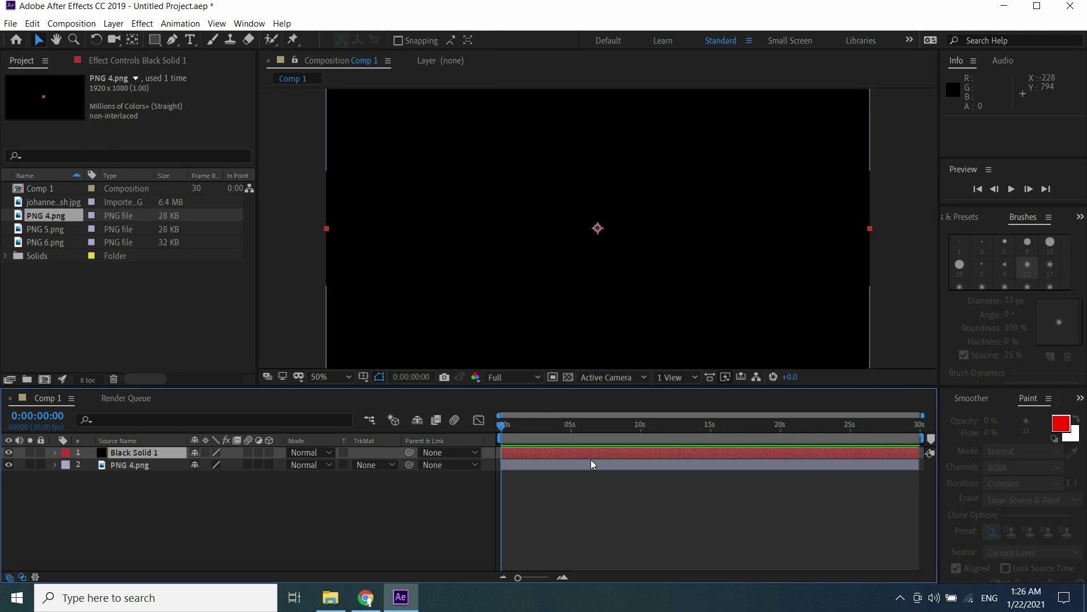
# Step: Apply Simulation > CC Particle World to Black Solid 1
pyautogui.click(143, 23)
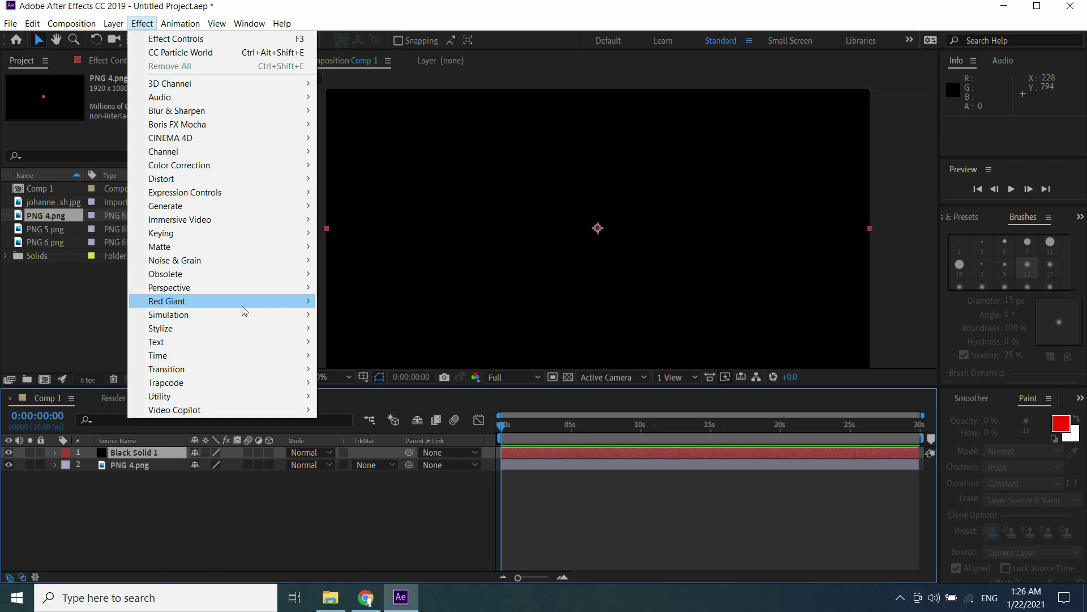
pyautogui.moveTo(260, 313)
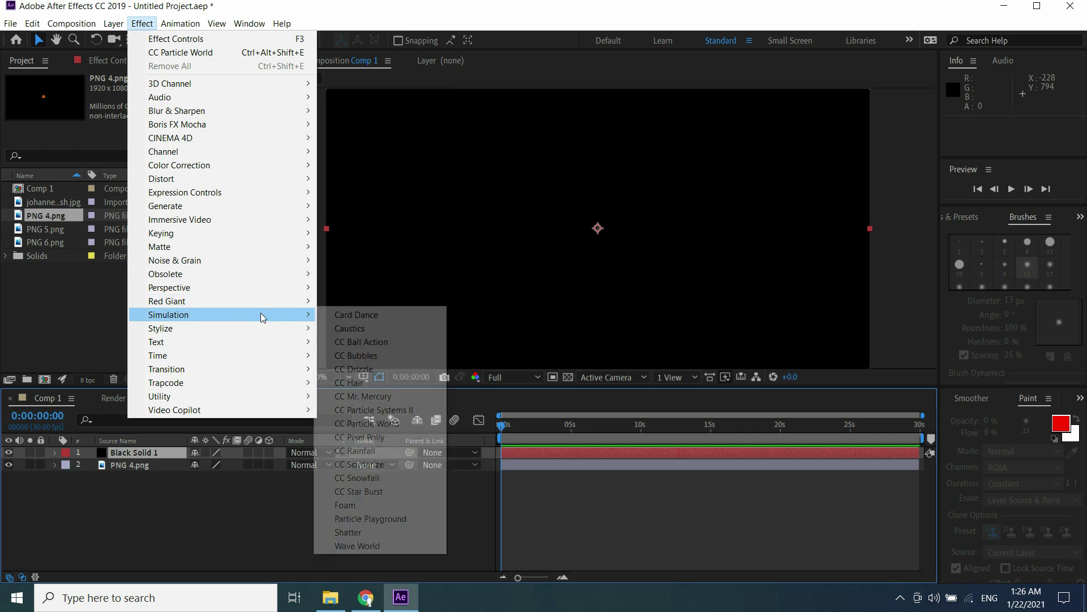
pyautogui.click(382, 424)
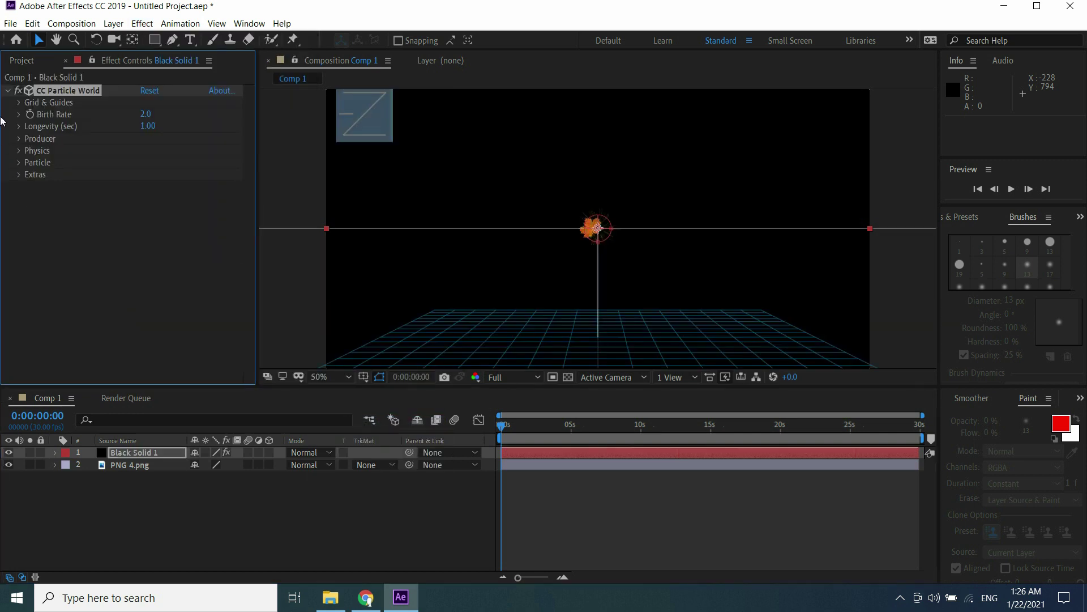
# Step: Turn off the Position, Radius, Motion Path, Grid, Horizon and Axis Box guides, then preview
pyautogui.click(19, 103)
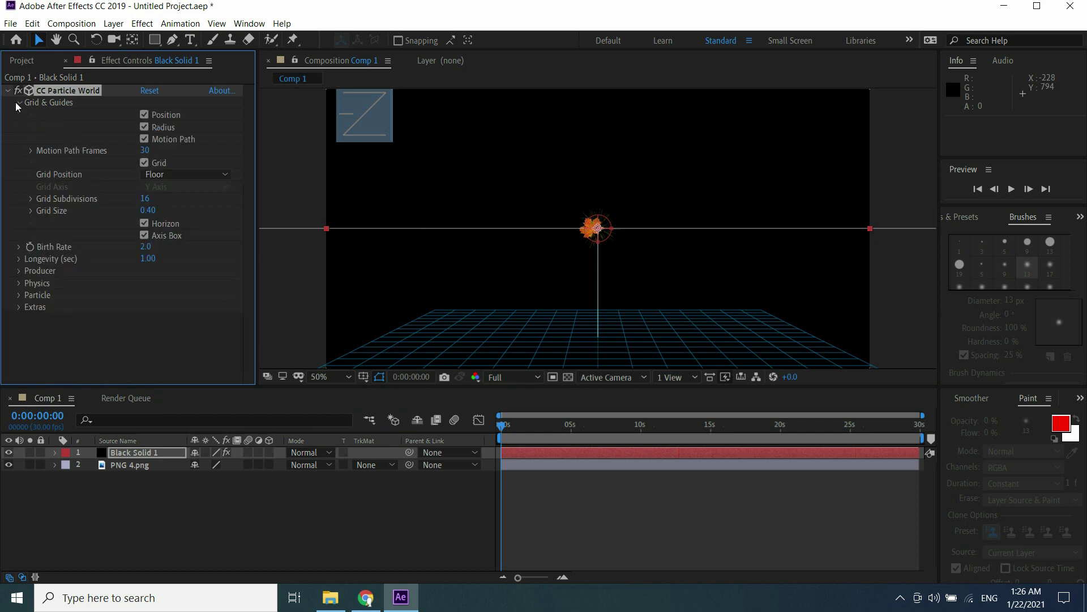
pyautogui.click(145, 115)
pyautogui.click(145, 126)
pyautogui.click(144, 139)
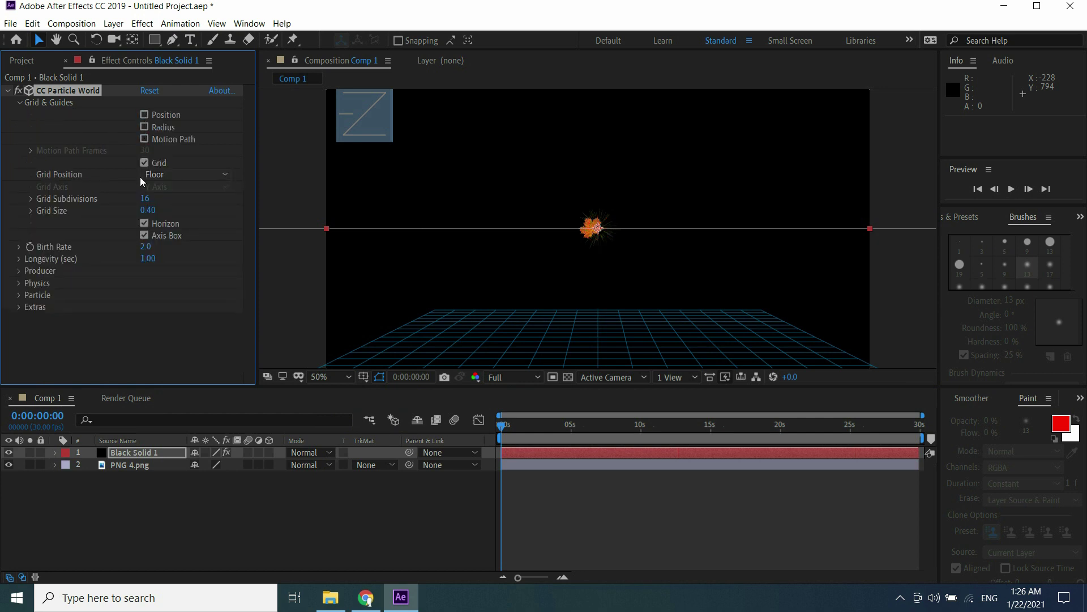
pyautogui.click(145, 163)
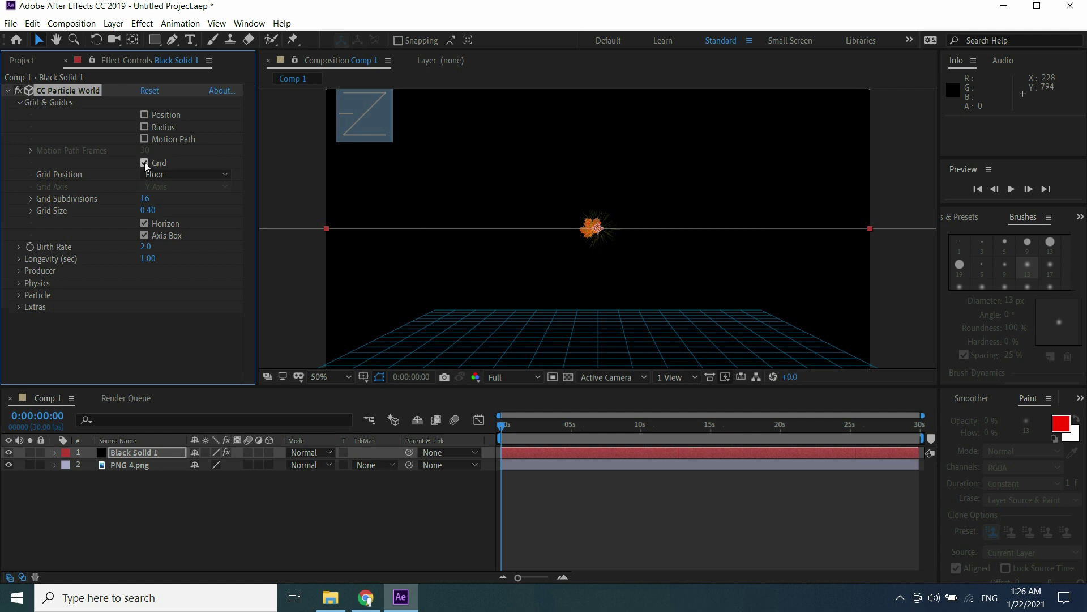
pyautogui.click(143, 224)
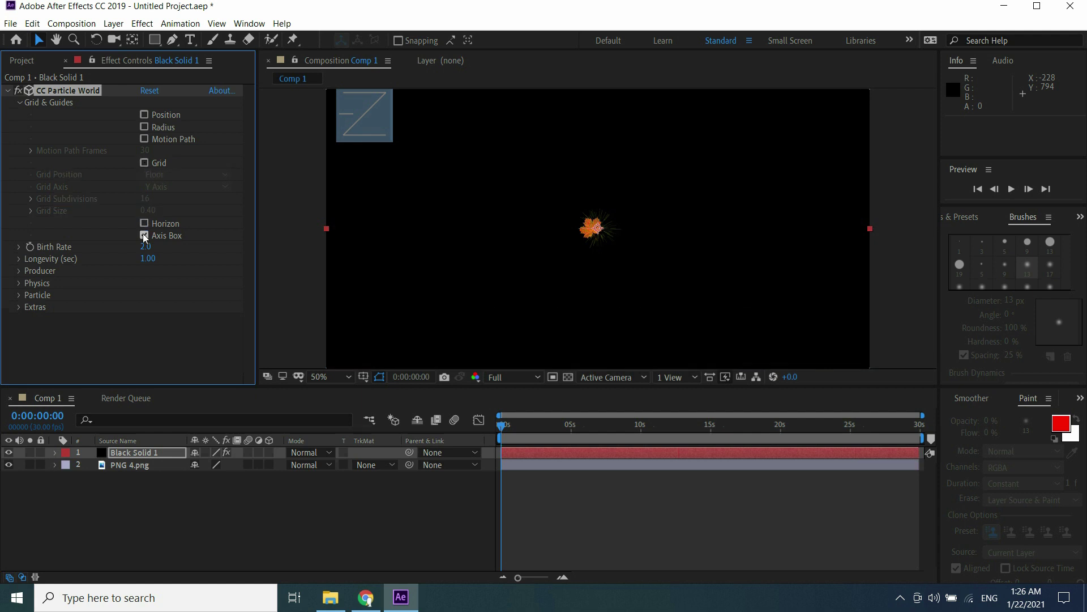
pyautogui.click(144, 236)
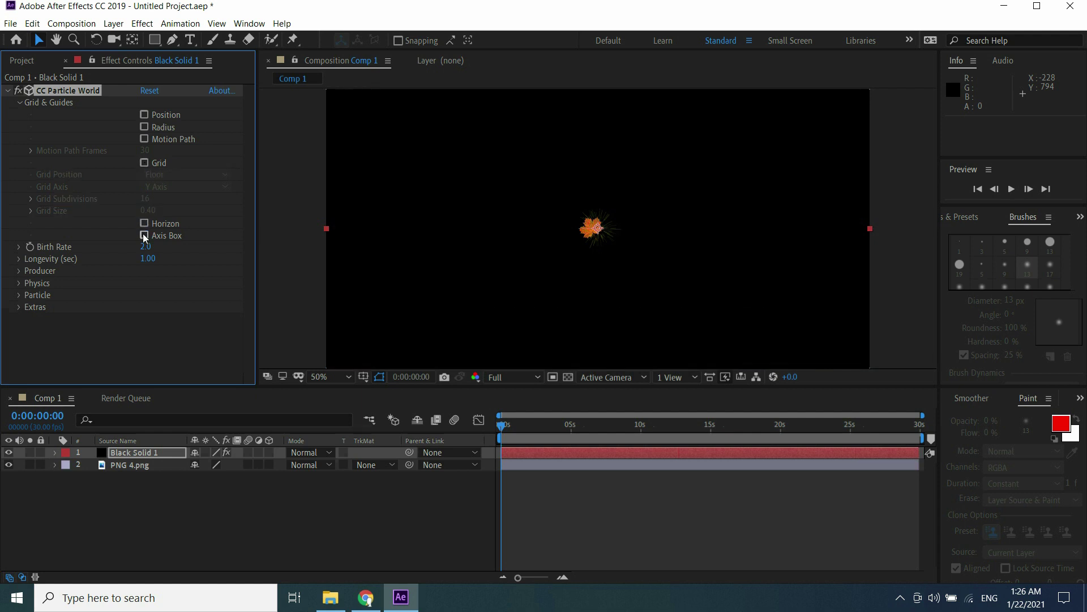
pyautogui.click(18, 102)
pyautogui.press('space')
pyautogui.click(18, 140)
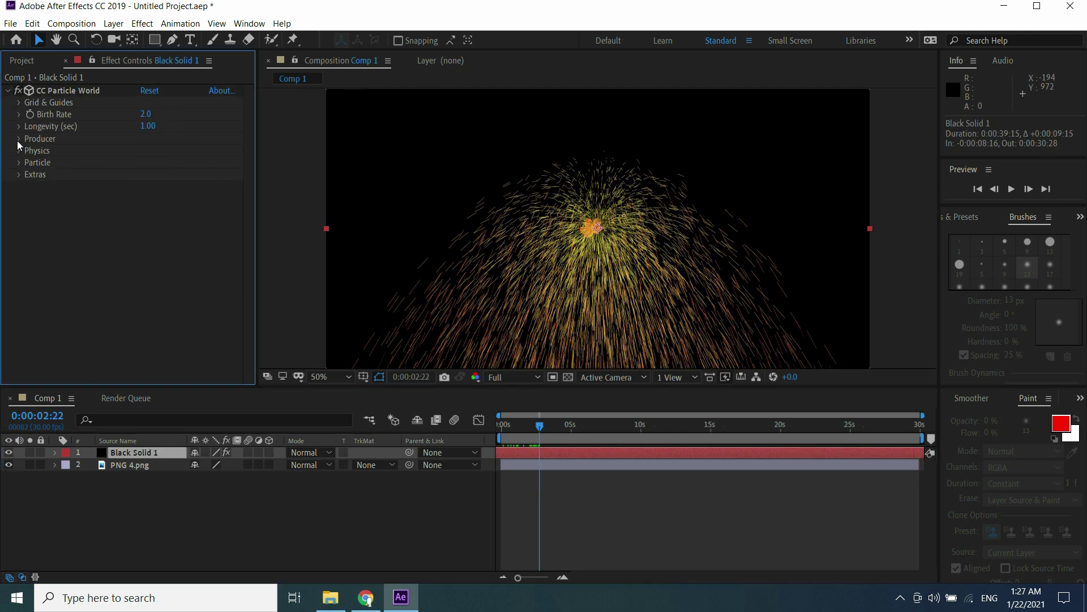
# Step: Set the emitter's Radius X to 2 and Radius Y to 1
pyautogui.click(145, 187)
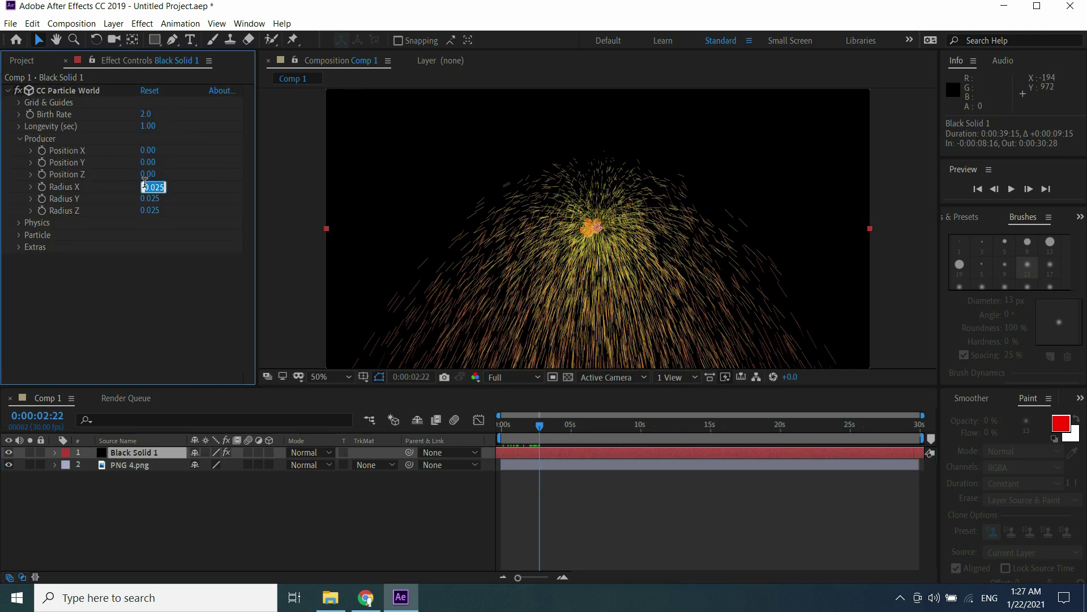
pyautogui.write('2')
pyautogui.press('Return')
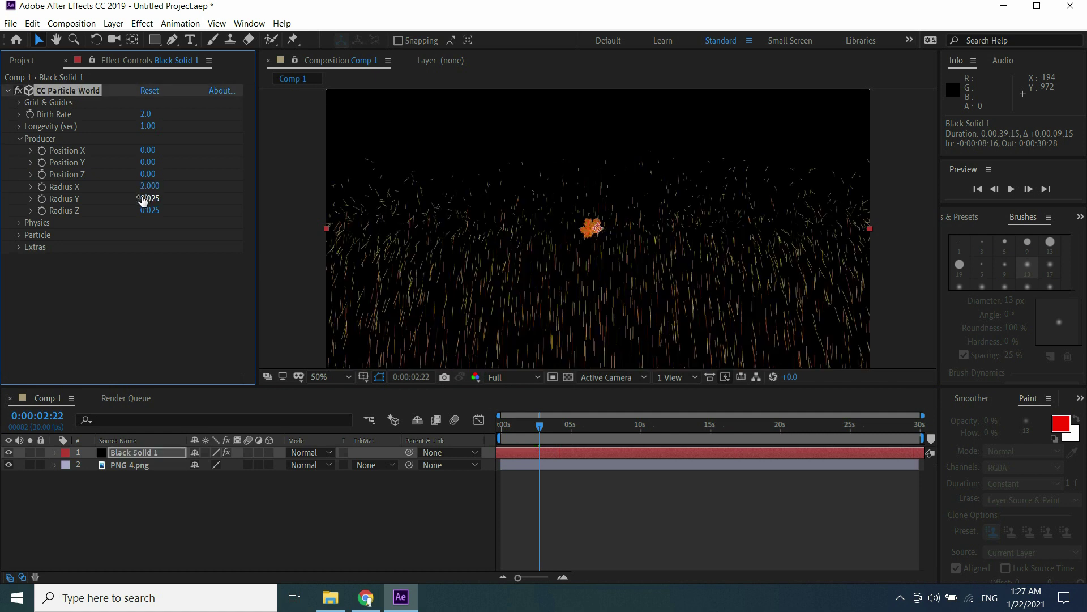
pyautogui.click(146, 198)
pyautogui.write('1')
pyautogui.press('Return')
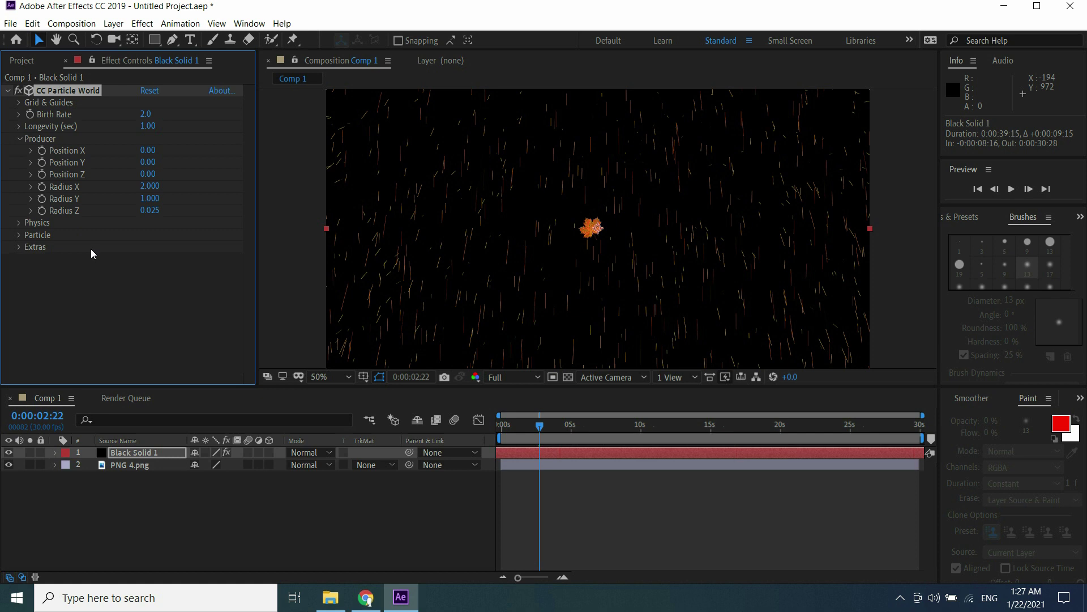
# Step: In Physics, set Velocity to 0 and Gravity to 0.05
pyautogui.click(18, 222)
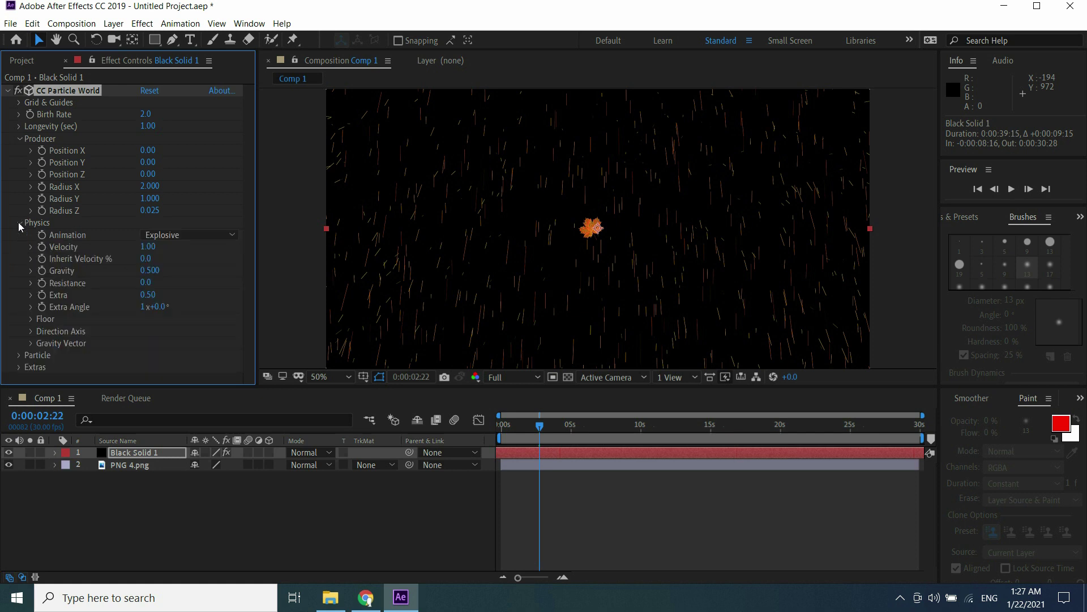
pyautogui.click(147, 247)
pyautogui.write('0')
pyautogui.press('Return')
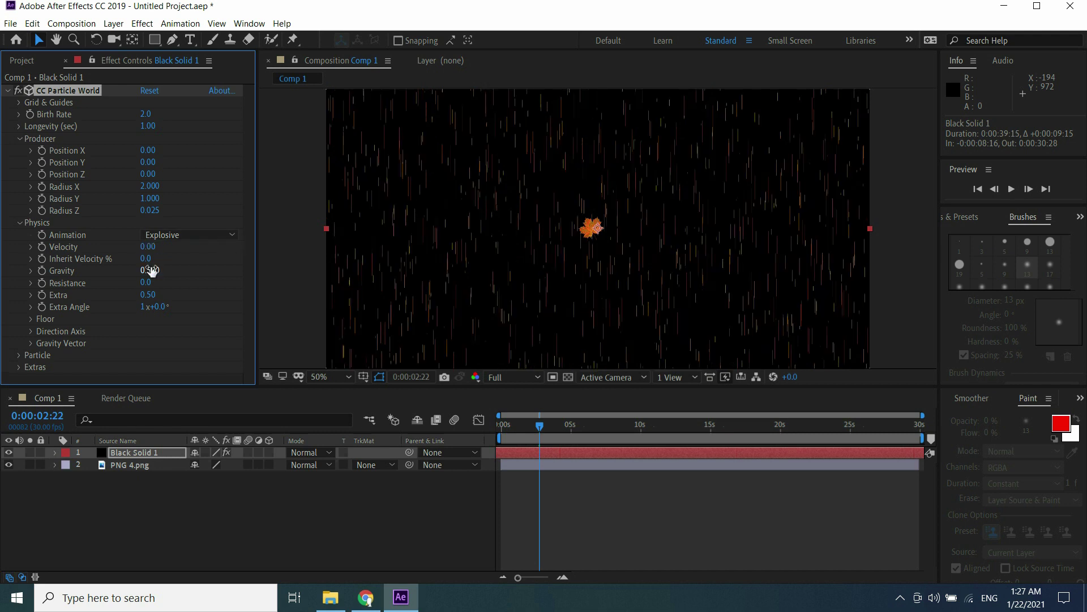
pyautogui.click(149, 271)
pyautogui.write('.05')
pyautogui.press('Return')
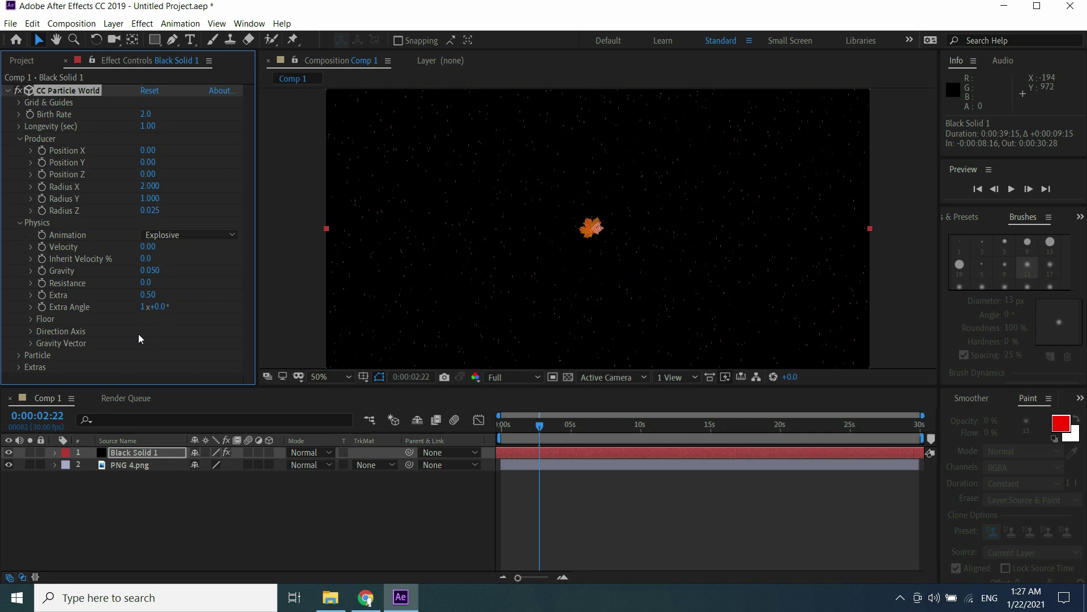
# Step: Make the particles Textured QuadPolygon using PNG 4.png as texture, and hide PNG 4
pyautogui.click(18, 355)
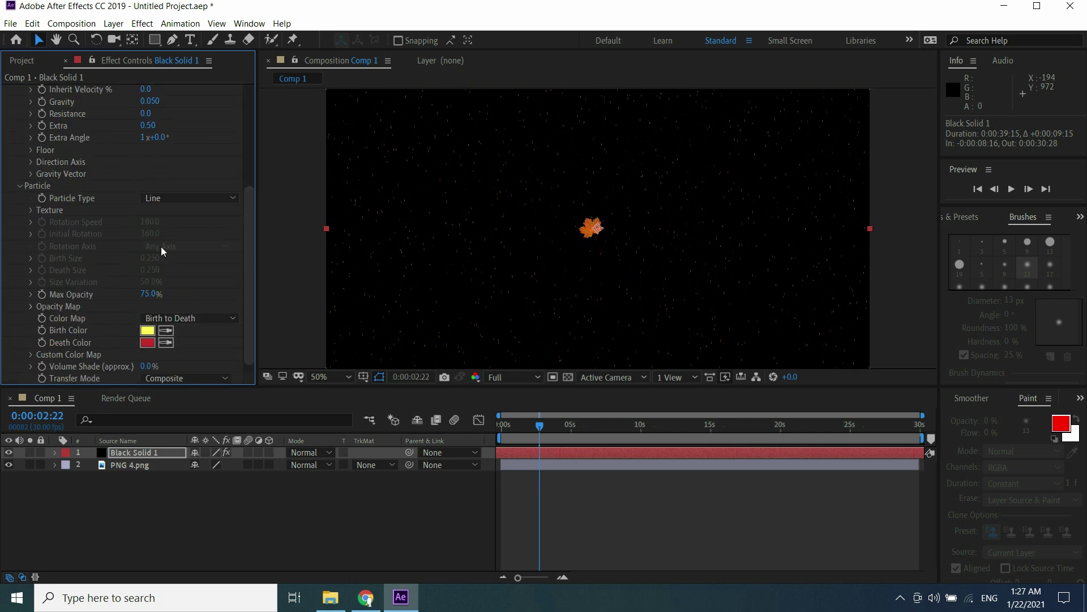
pyautogui.click(233, 197)
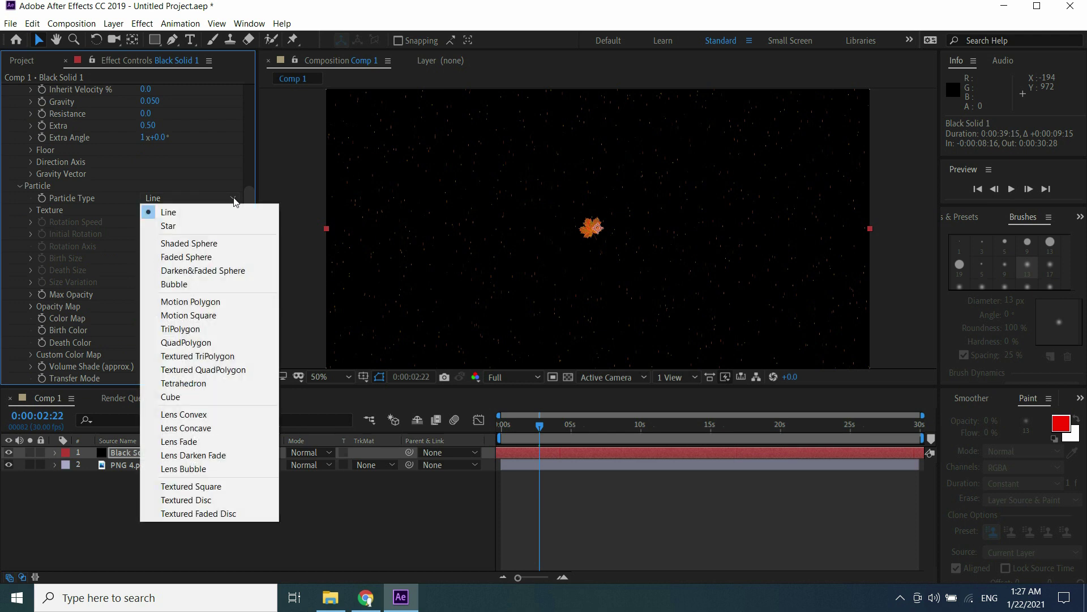
pyautogui.click(216, 369)
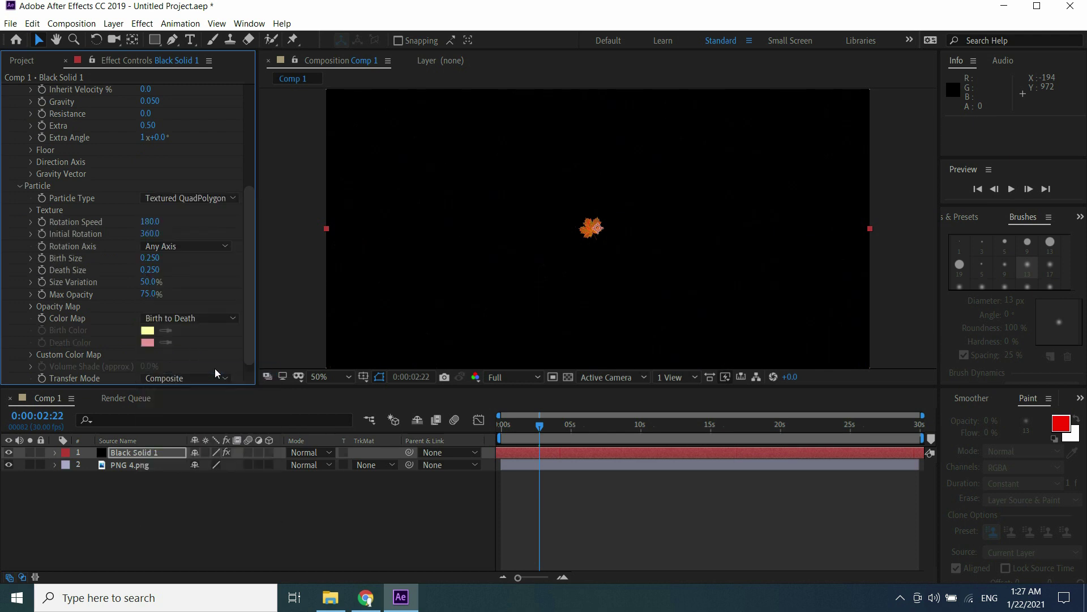
pyautogui.click(30, 209)
pyautogui.click(181, 220)
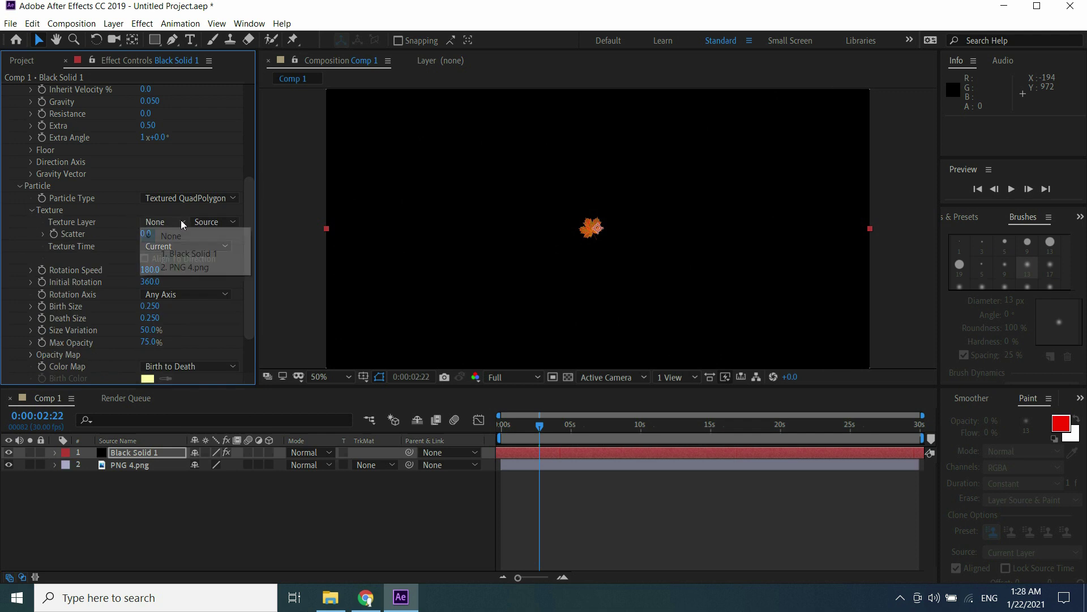
pyautogui.click(185, 268)
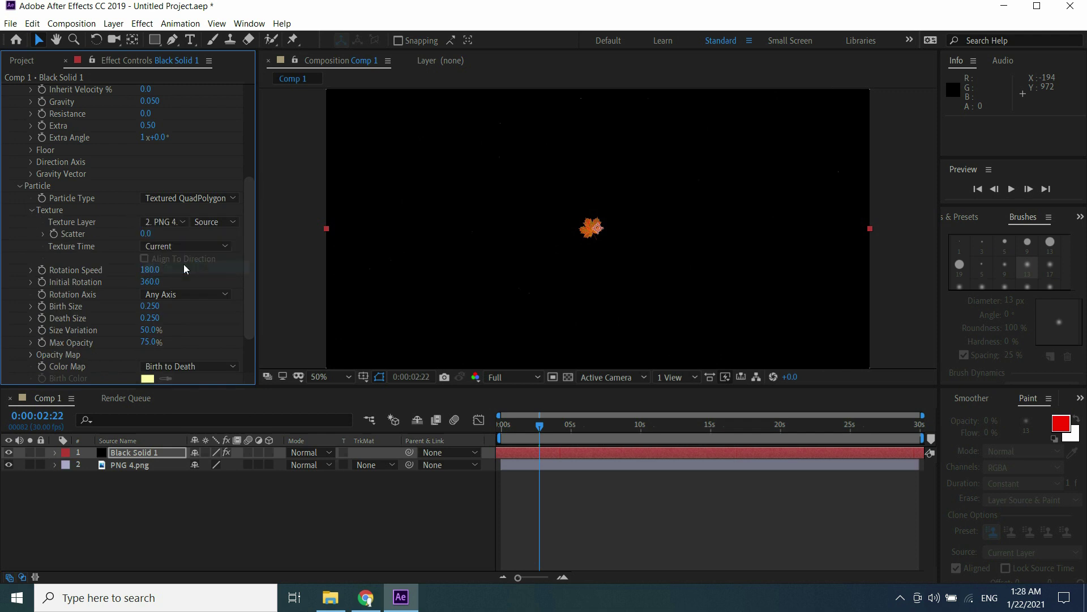
pyautogui.click(8, 465)
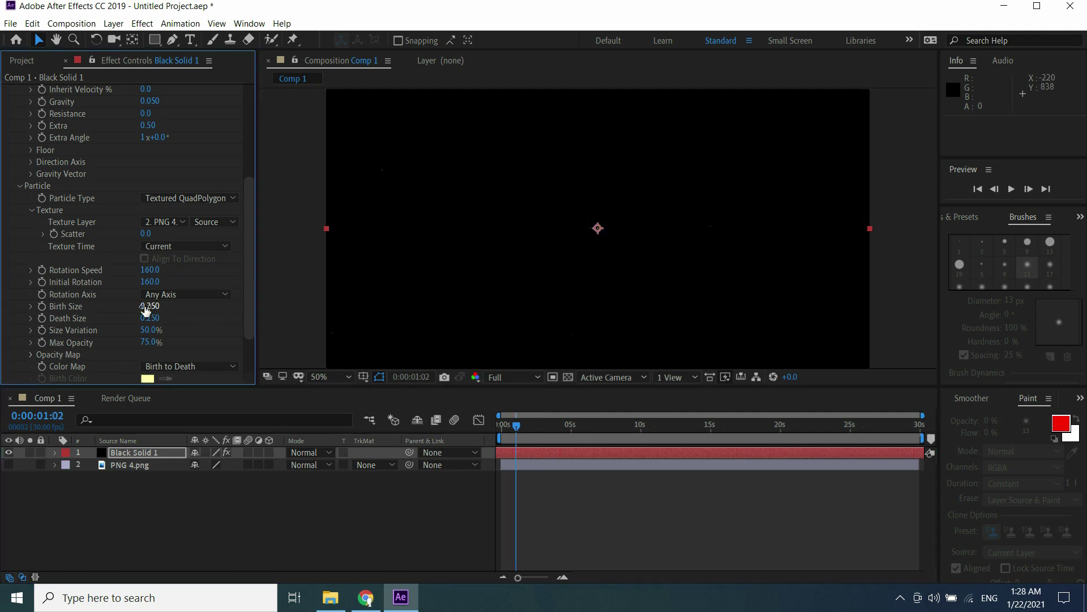
# Step: Set Birth Size 6 and Death Size 3, preview, and make Black Solid 1 3D
pyautogui.click(148, 306)
pyautogui.write('6')
pyautogui.press('Return')
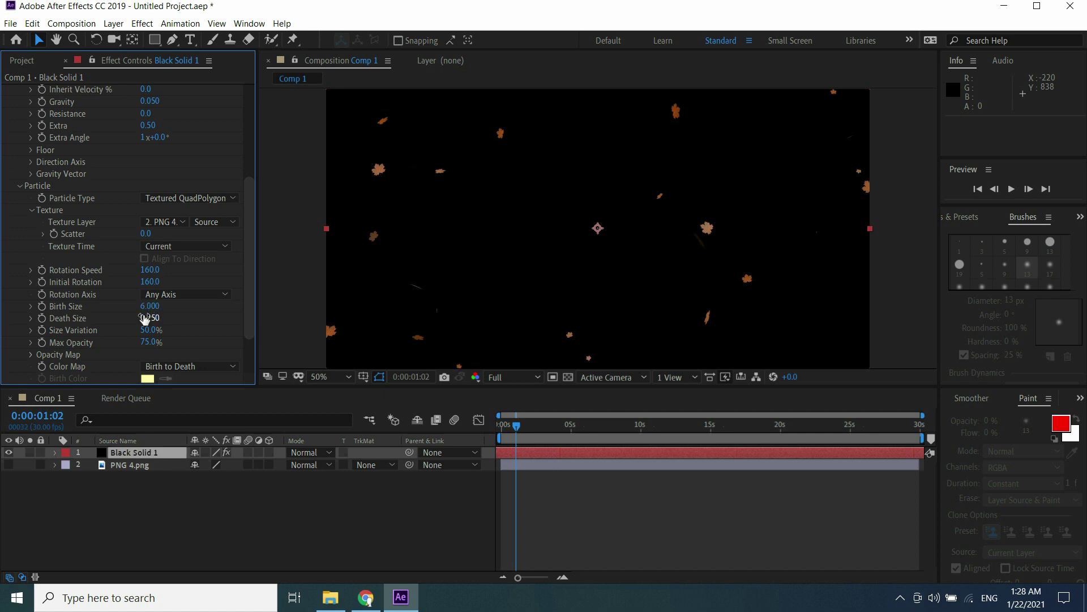
pyautogui.click(143, 318)
pyautogui.write('6')
pyautogui.press('Return')
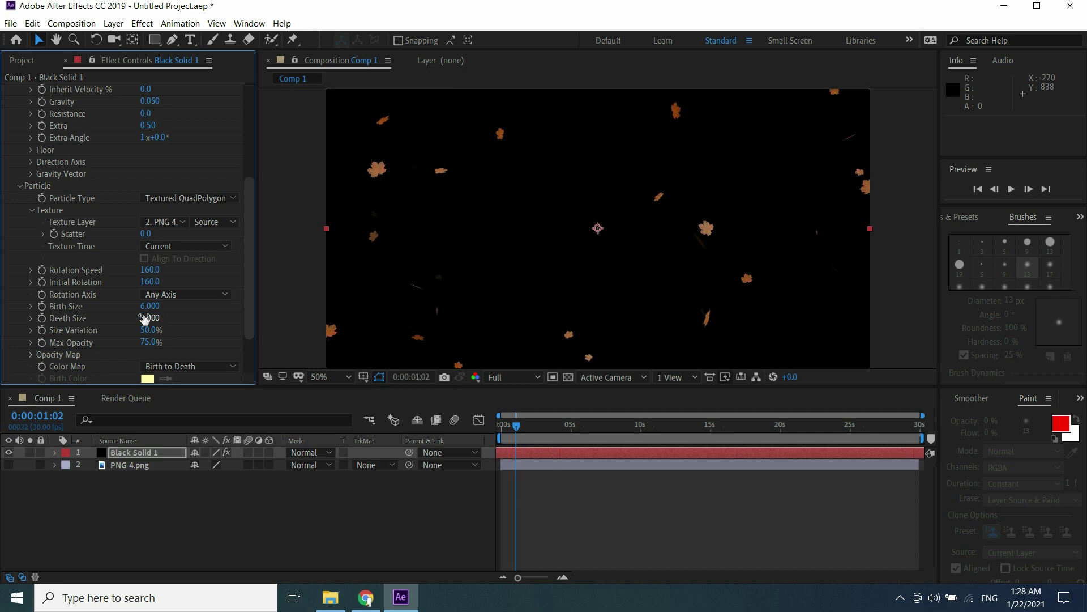
pyautogui.press('space')
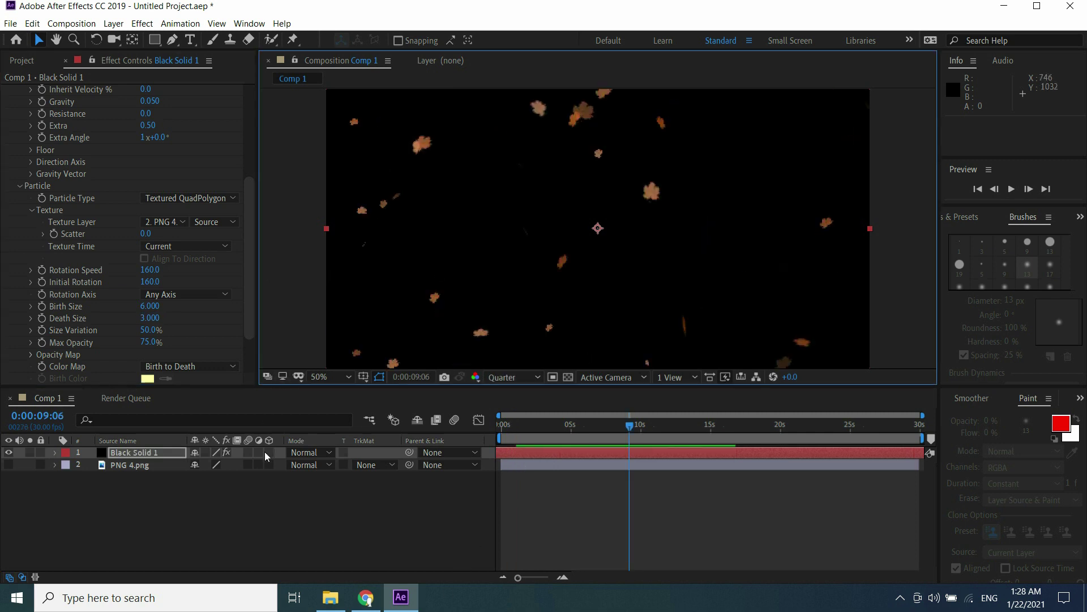
pyautogui.click(269, 452)
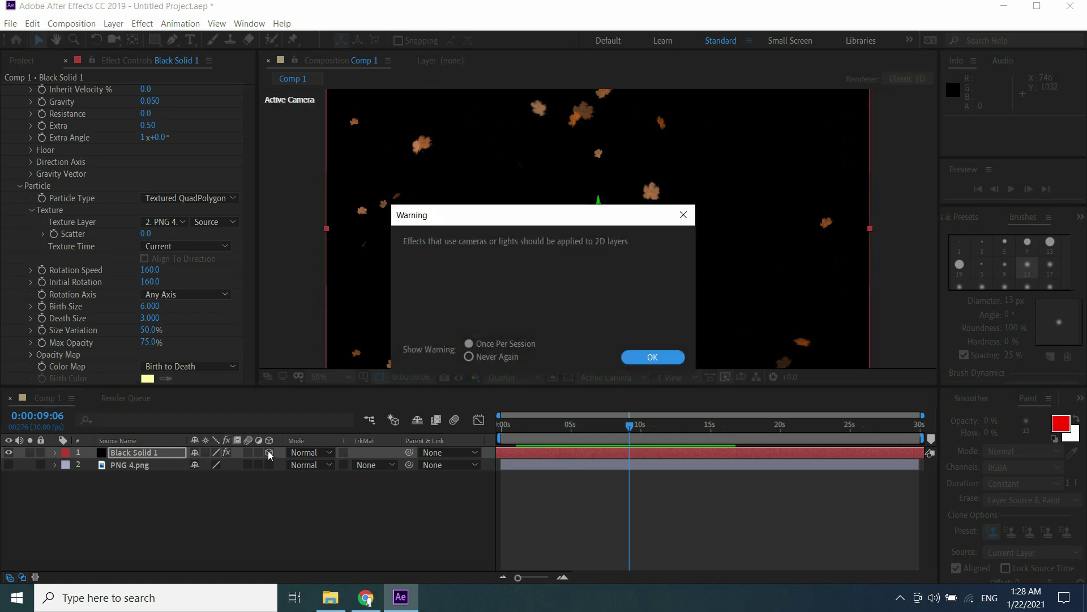
# Step: Accept the 3D layer warning, stop the preview, and set the leaves' Initial Rotation to 360
pyautogui.click(652, 357)
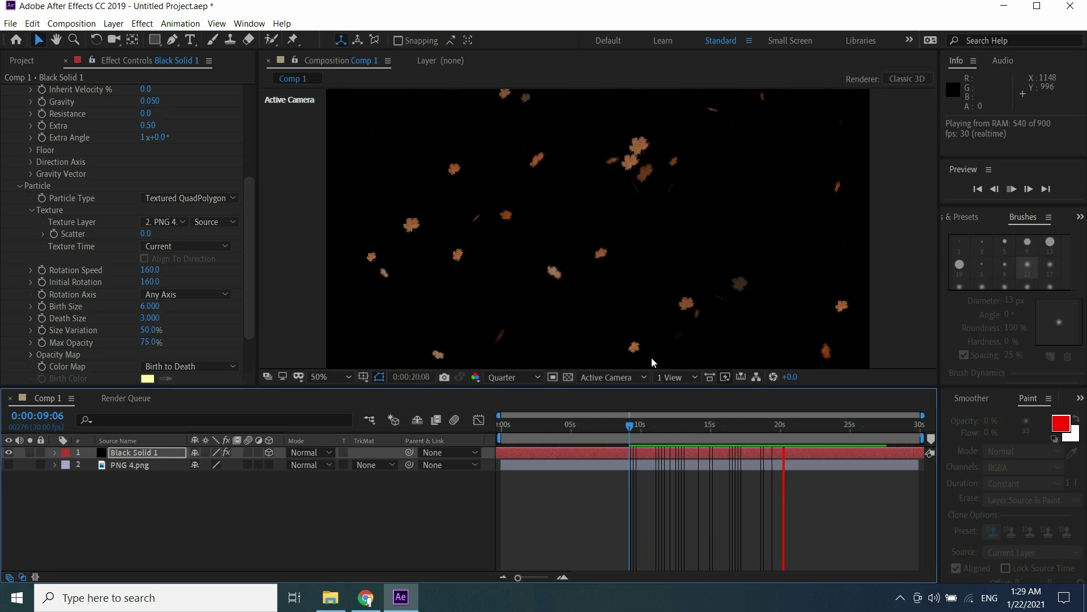
pyautogui.press('space')
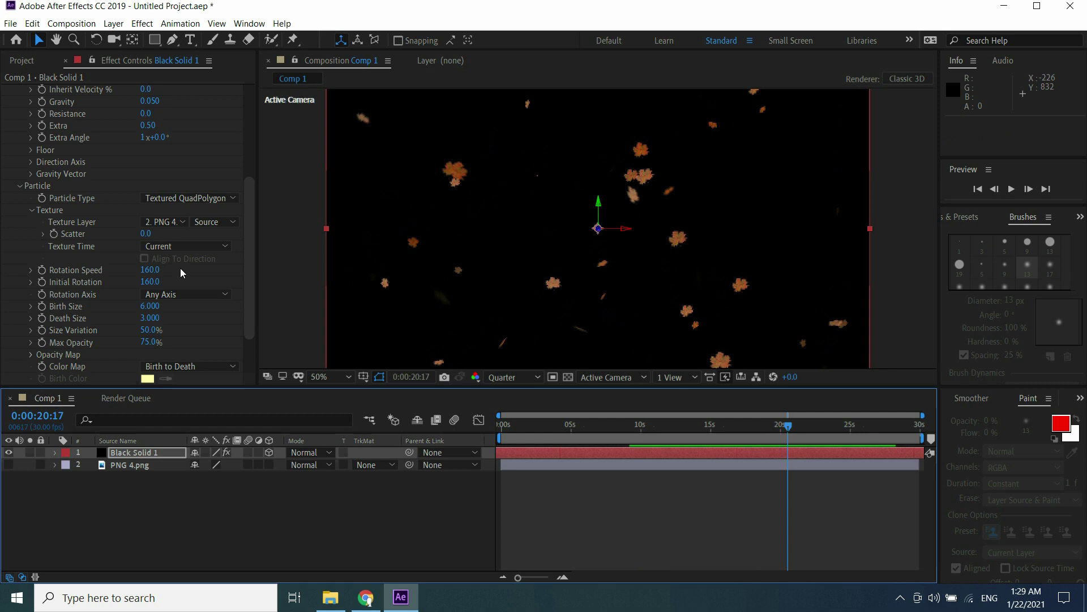
pyautogui.click(147, 282)
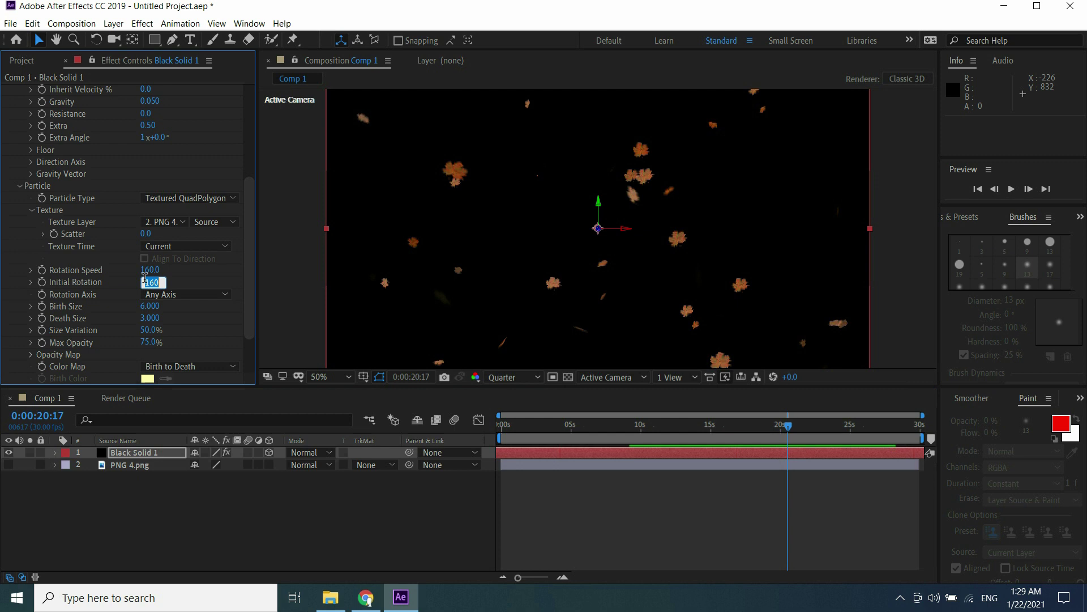
pyautogui.write('360')
pyautogui.press('Return')
pyautogui.press('space')
pyautogui.scroll(5, 251, 220)
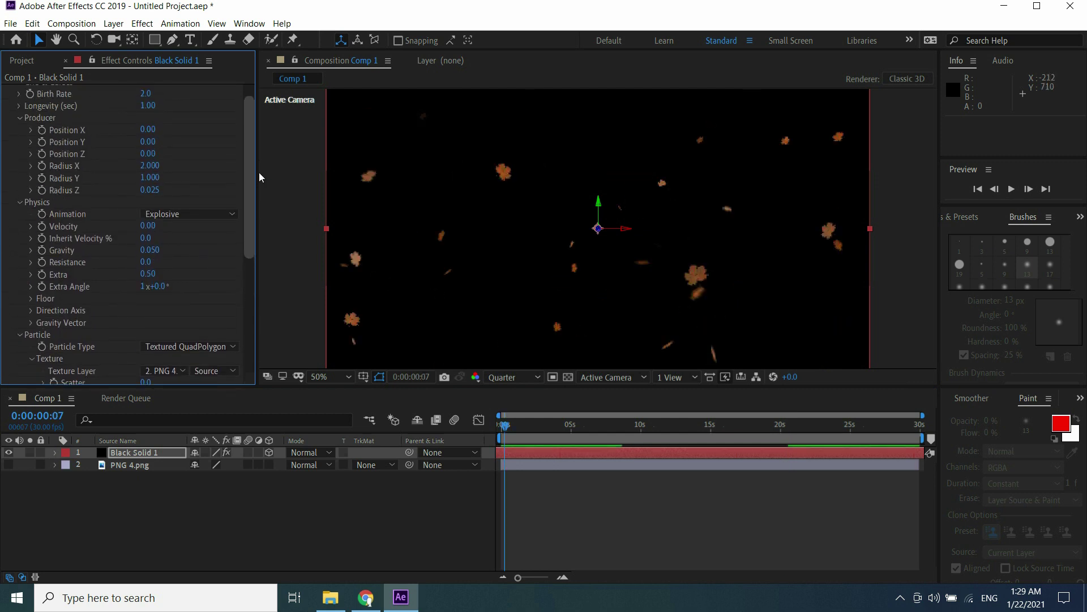
pyautogui.scroll(1, 259, 172)
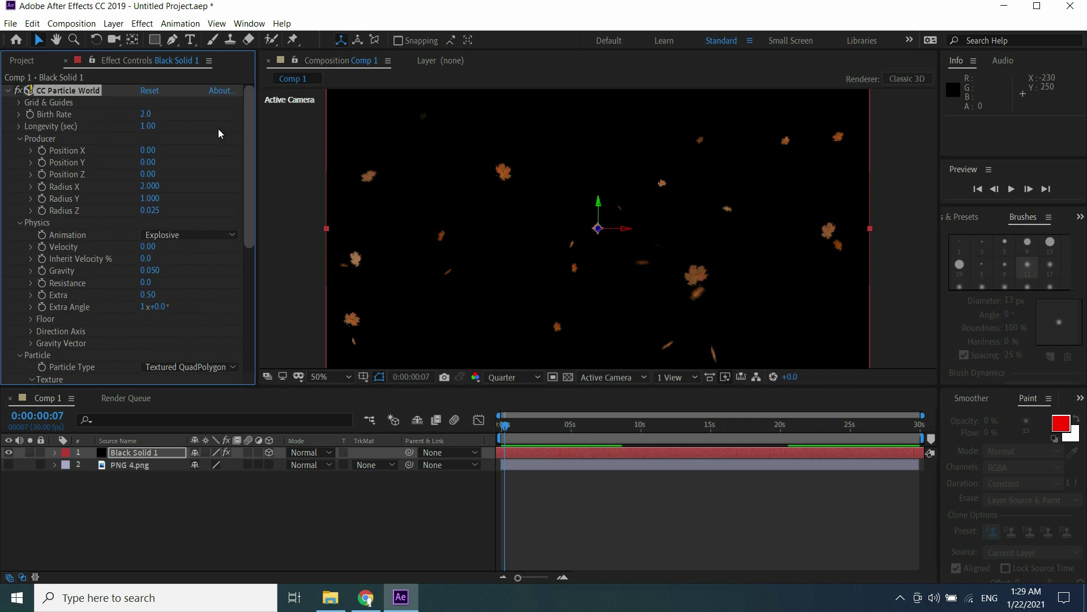
# Step: Lower the particle Birth Rate, set Longevity to 14 seconds, and preview the result
pyautogui.click(143, 115)
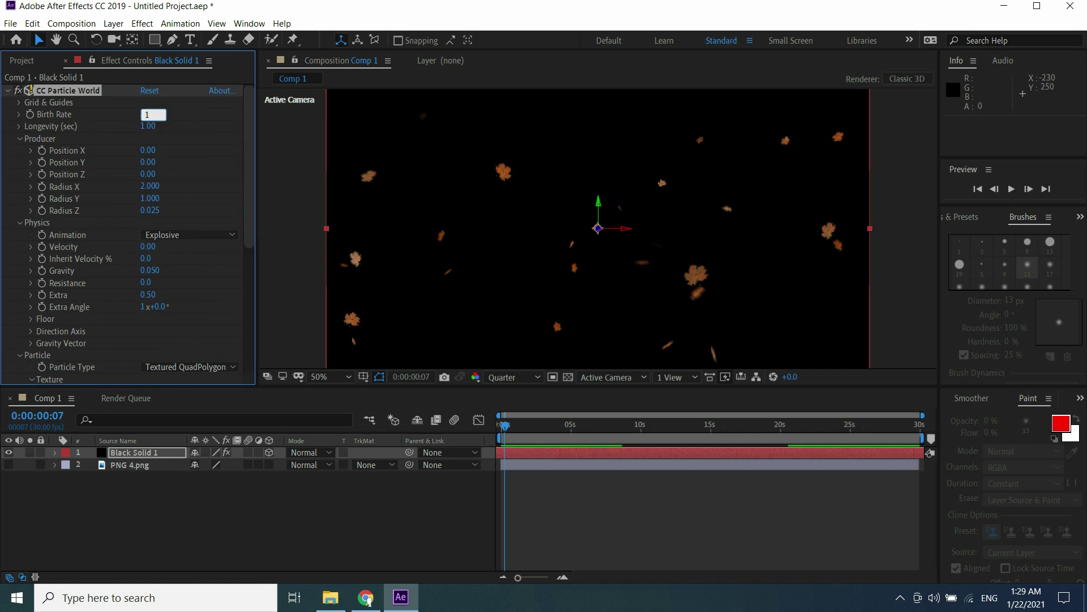
pyautogui.write('1')
pyautogui.press('Return')
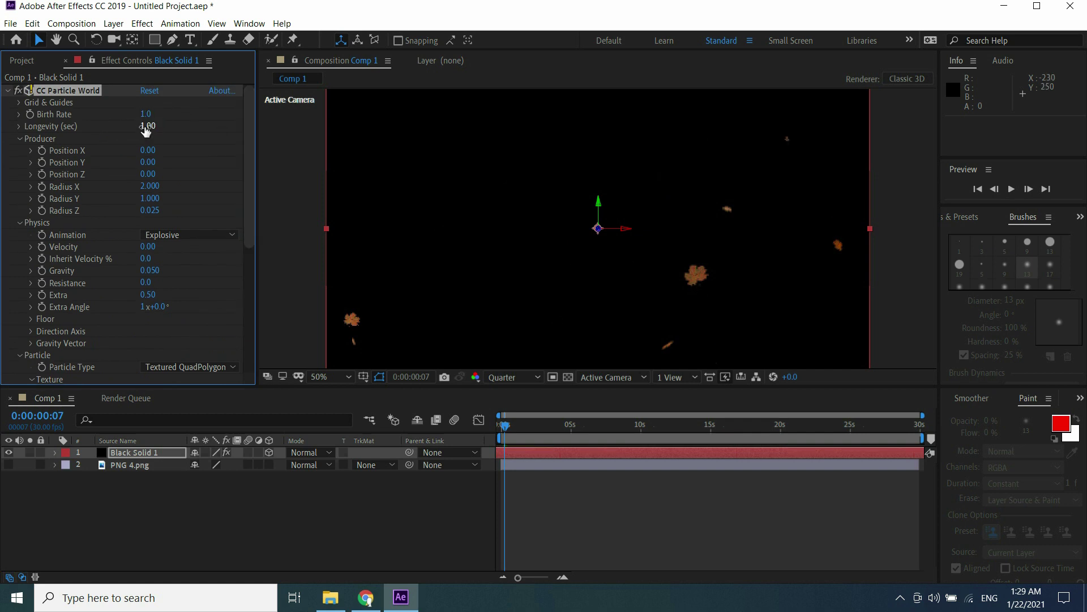
pyautogui.click(143, 125)
pyautogui.write('14')
pyautogui.press('Return')
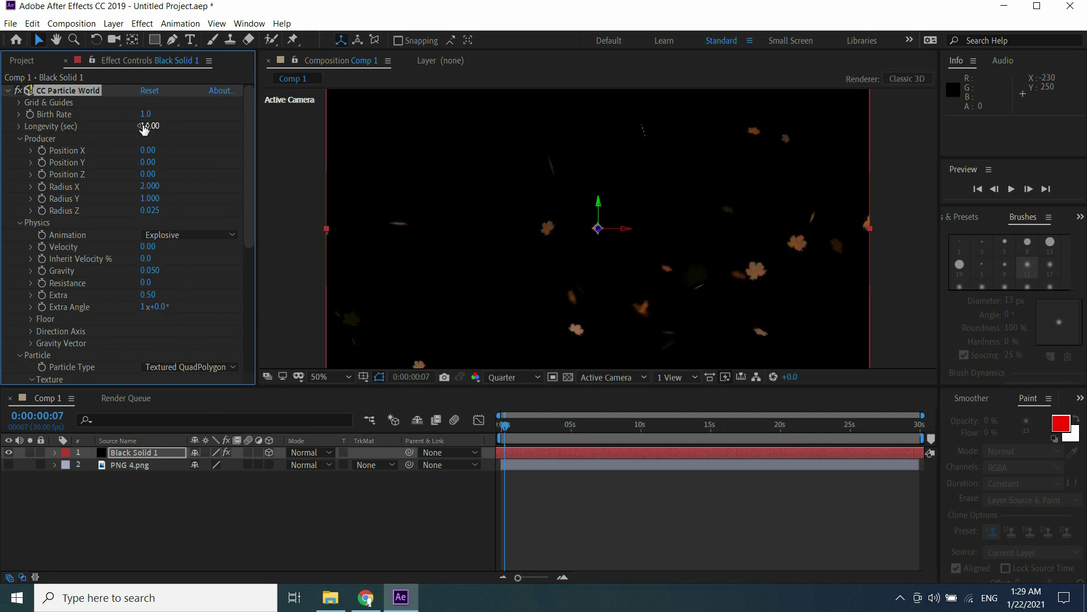
pyautogui.press('space')
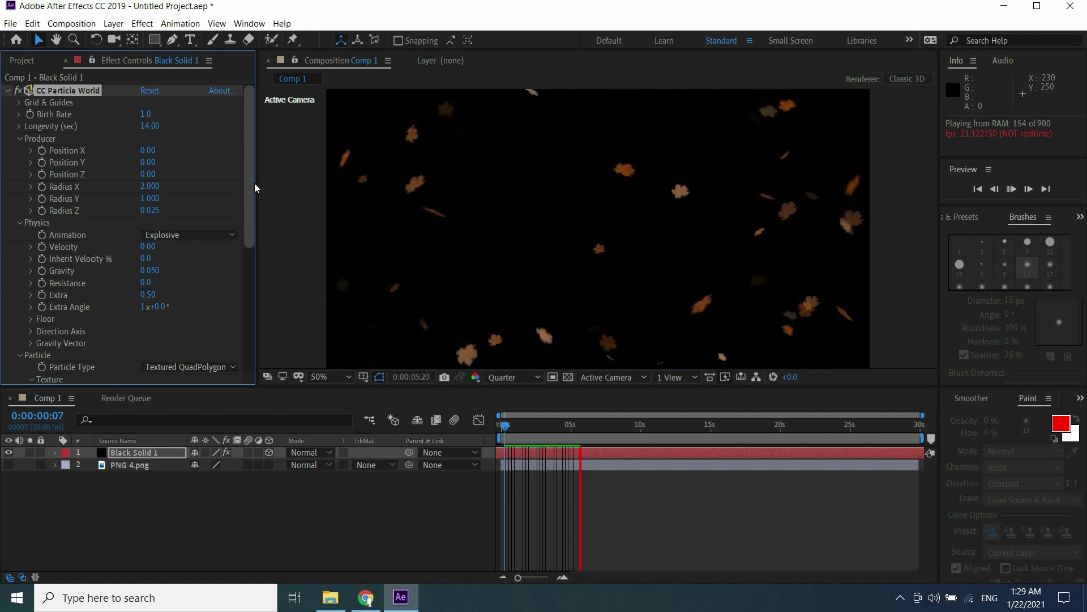
# Step: Lower the particles' Gravity to 0.030
pyautogui.moveTo(156, 272); pyautogui.dragTo(150, 275)
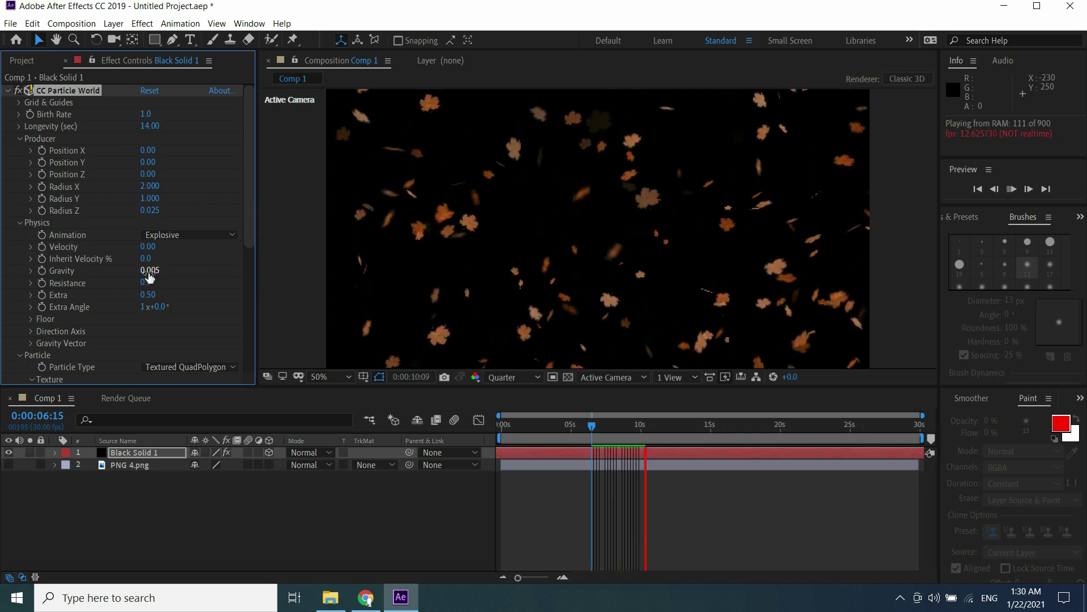
pyautogui.click(149, 272)
pyautogui.write('.0')
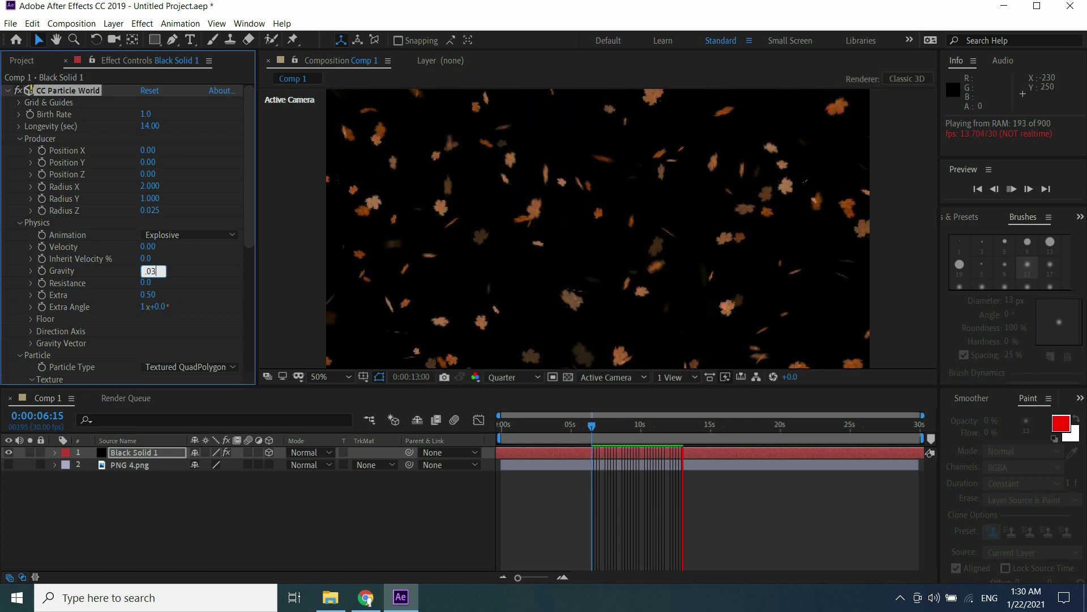
pyautogui.write('3')
pyautogui.press('Return')
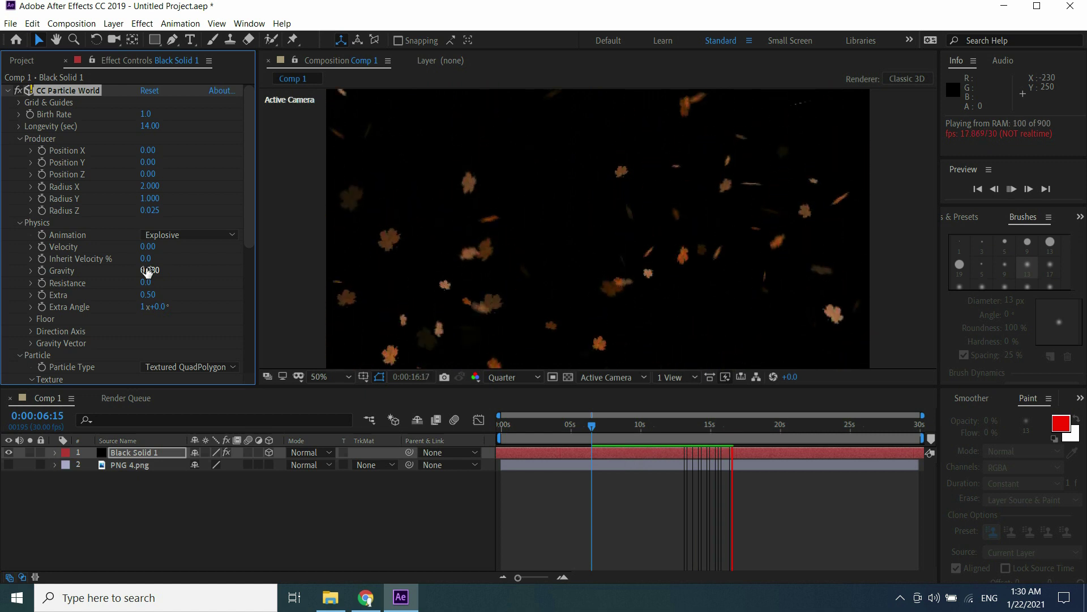
pyautogui.scroll(-6, 148, 272)
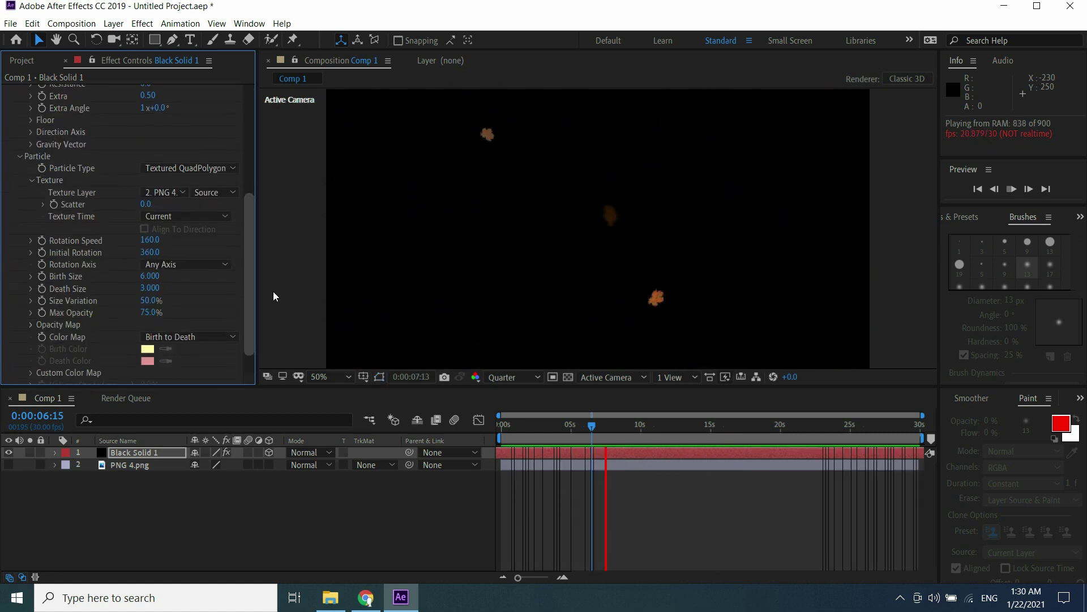
# Step: Set Max Opacity to 100% and raise the start of the Opacity Map curve
pyautogui.click(148, 310)
pyautogui.write('100')
pyautogui.press('Return')
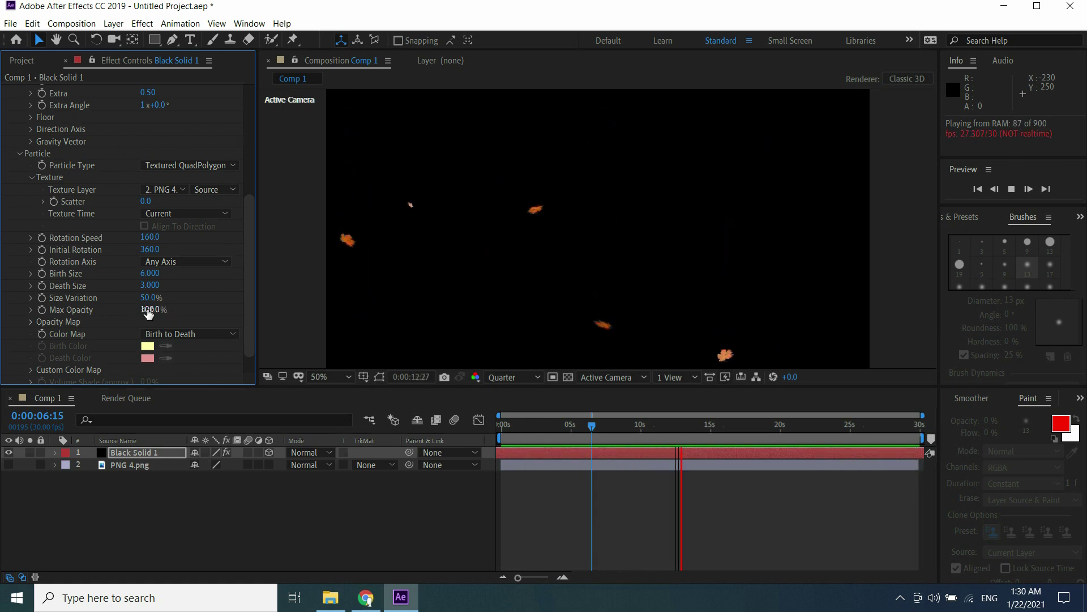
pyautogui.click(30, 321)
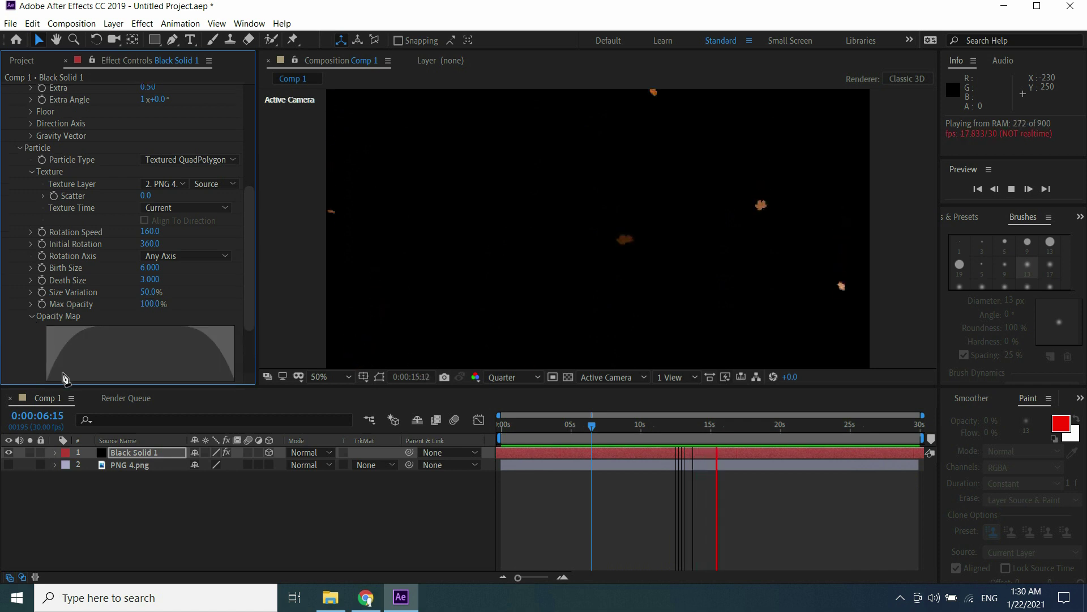
pyautogui.moveTo(64, 378); pyautogui.dragTo(47, 334)
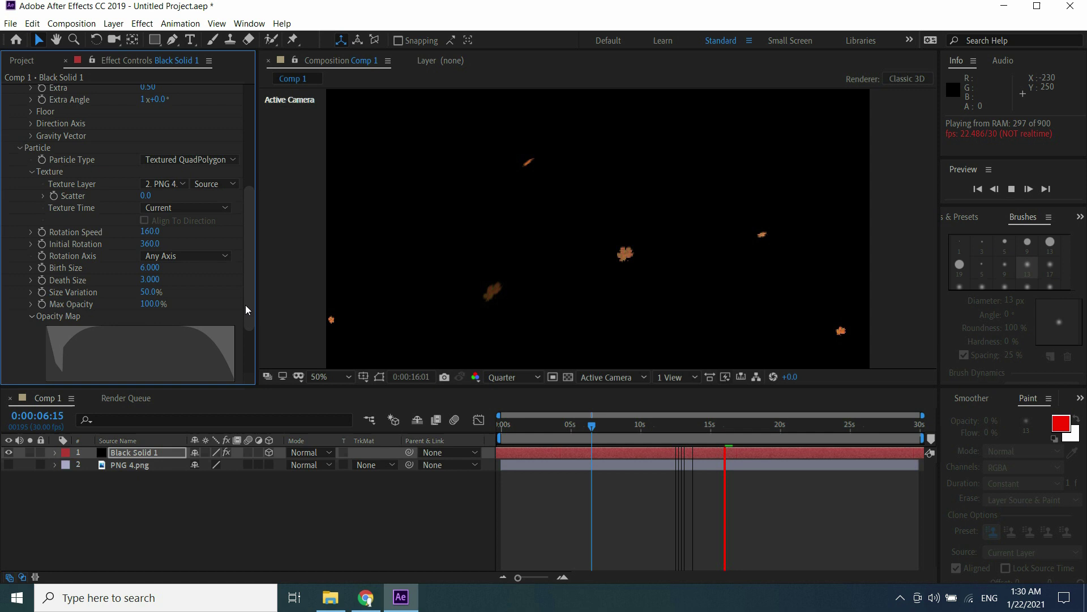
# Step: Set the leaves' Rotation Speed to 200 and stop the preview
pyautogui.click(148, 231)
pyautogui.write('200')
pyautogui.press('Return')
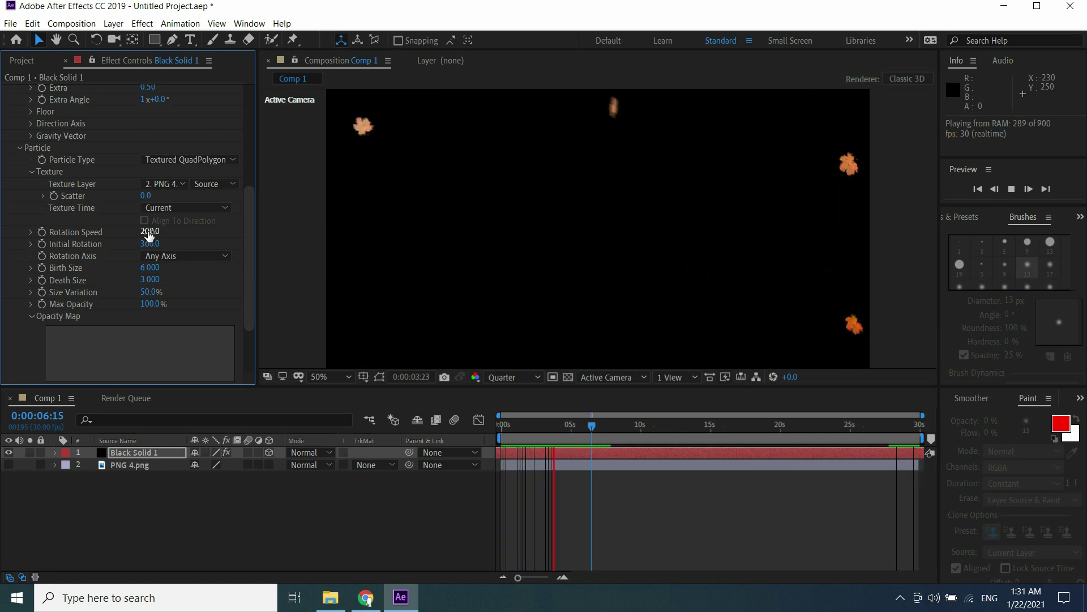
pyautogui.press('space')
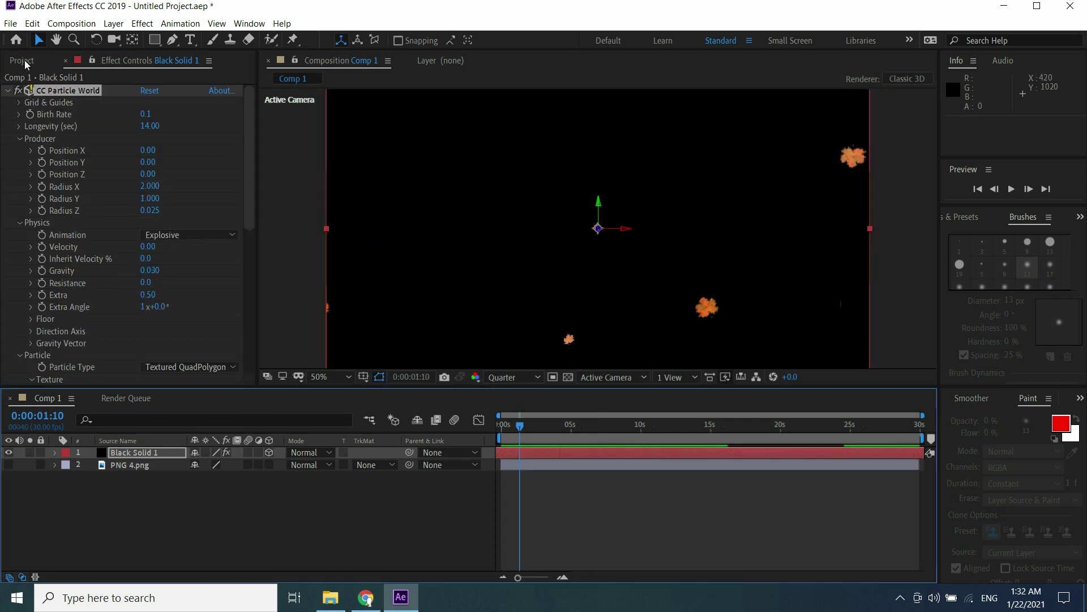
# Step: Add PNG 5.png and PNG 6.png from the Project panel to the composition as layers
pyautogui.click(25, 60)
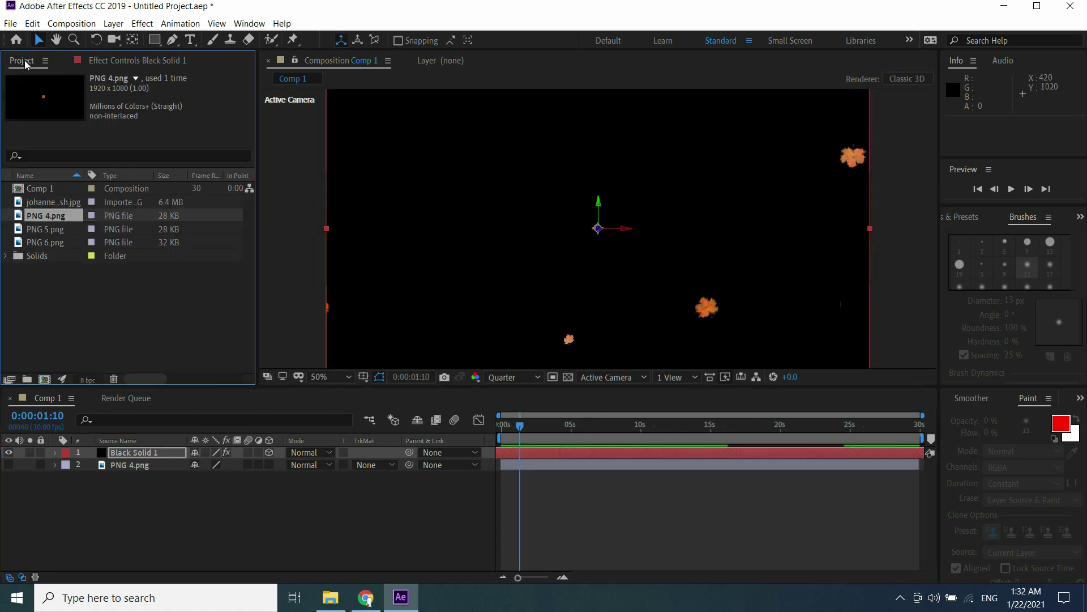
pyautogui.click(47, 229)
pyautogui.moveTo(46, 229); pyautogui.dragTo(101, 487)
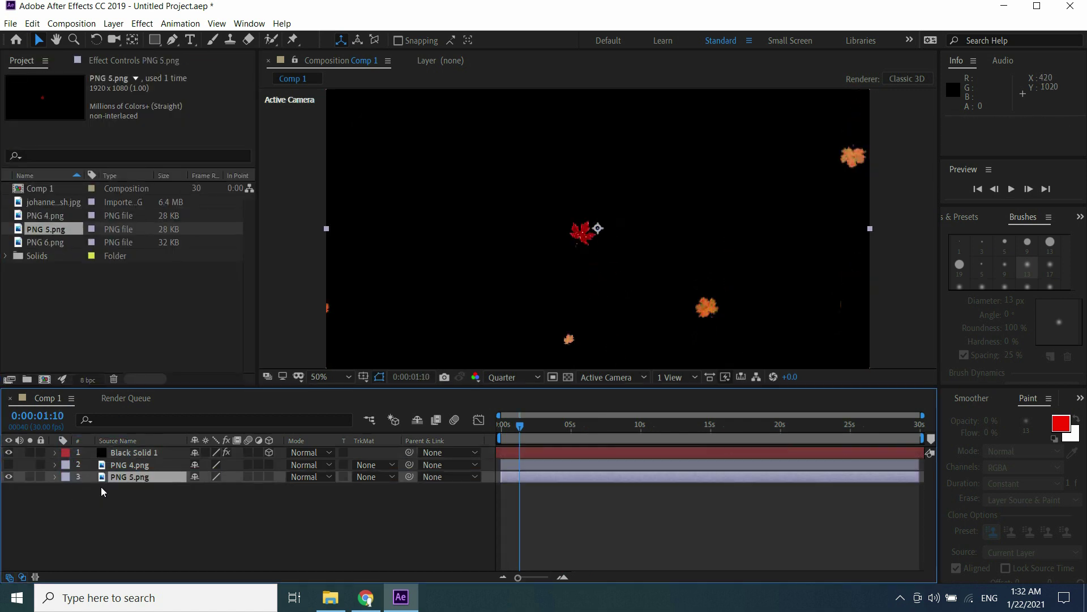
pyautogui.click(45, 242)
pyautogui.moveTo(45, 241); pyautogui.dragTo(89, 504)
# Step: Rename Black Solid 1 to 4 and duplicate it into layers 5 and 6
pyautogui.click(124, 452)
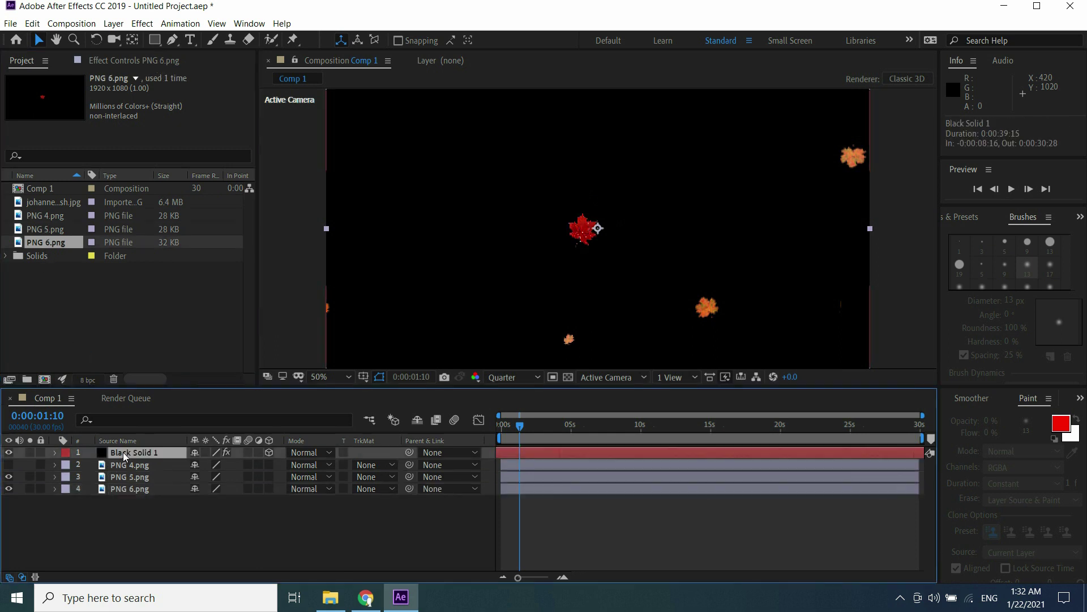
pyautogui.press('Return')
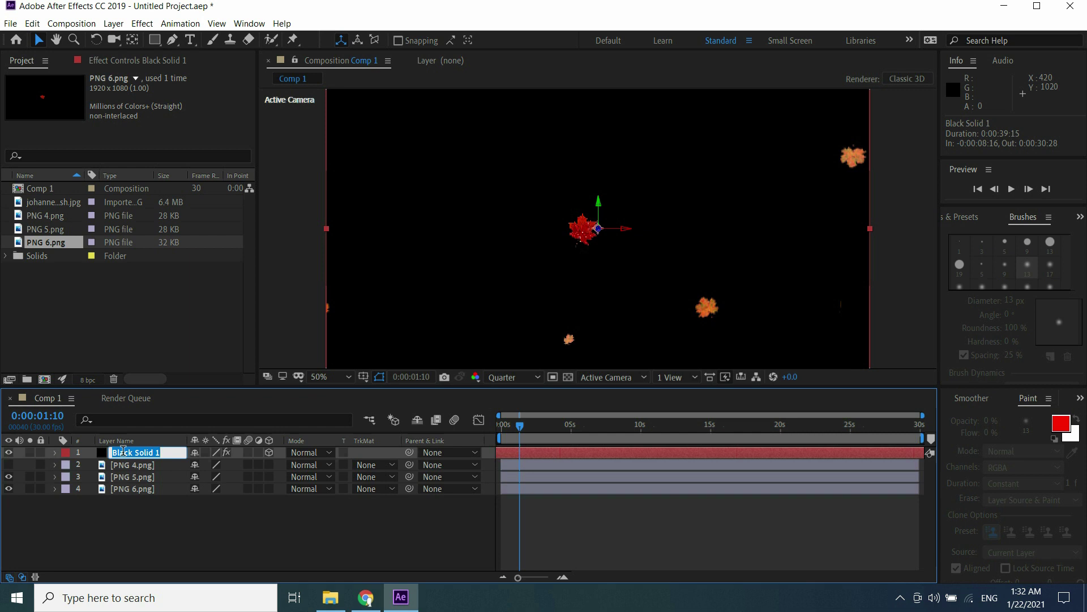
pyautogui.write('4')
pyautogui.press('Return')
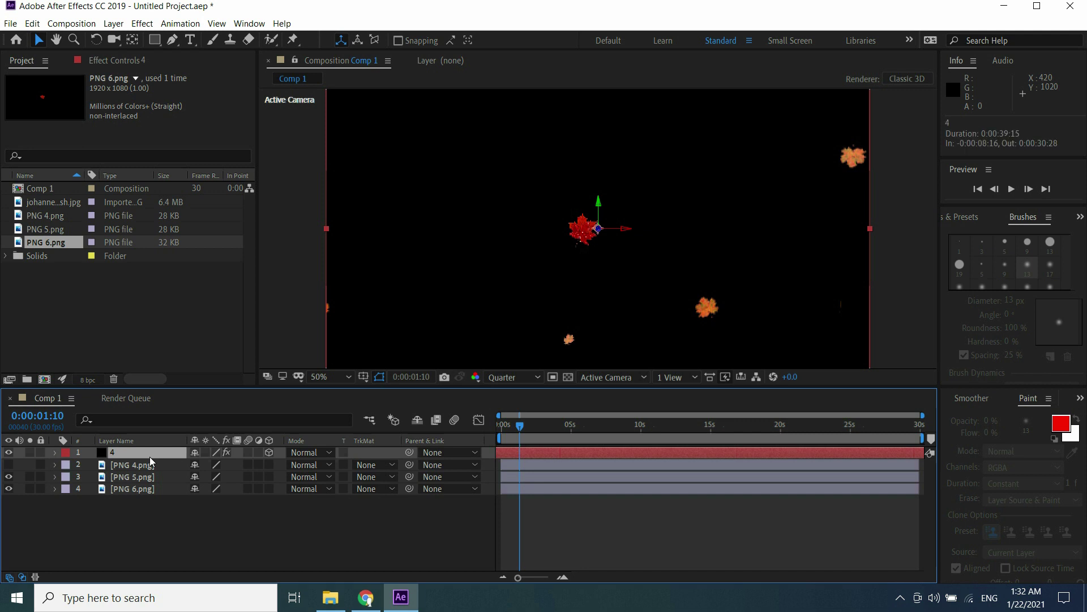
pyautogui.hotkey('ctrl', 'd')
pyautogui.hotkey('ctrl', 'd')
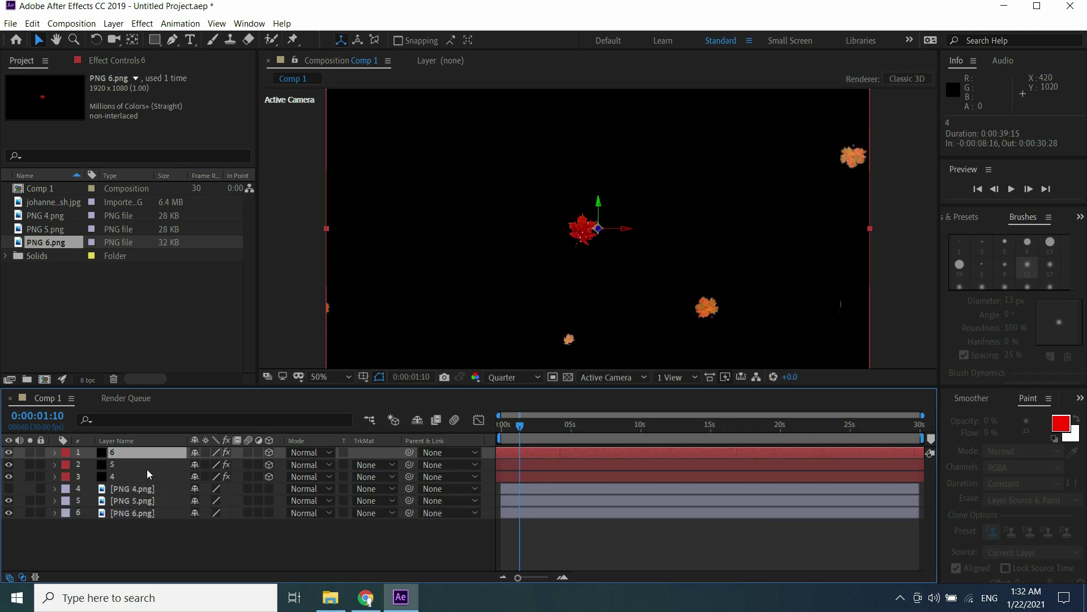
pyautogui.click(145, 465)
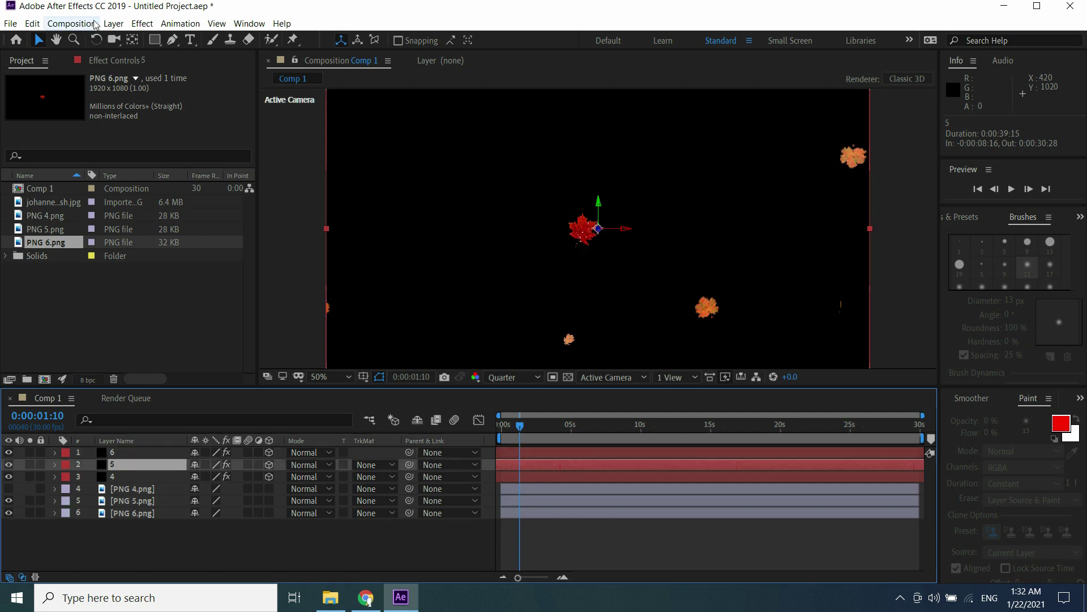
# Step: Set solid 5's CC Particle World Texture Layer to PNG 5.png
pyautogui.click(102, 61)
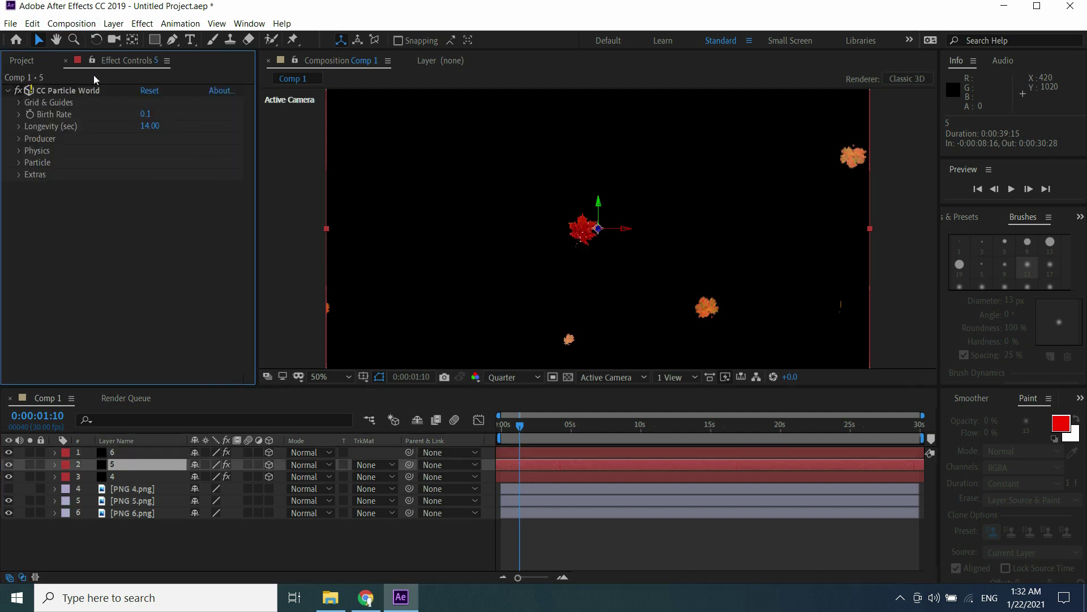
pyautogui.click(19, 164)
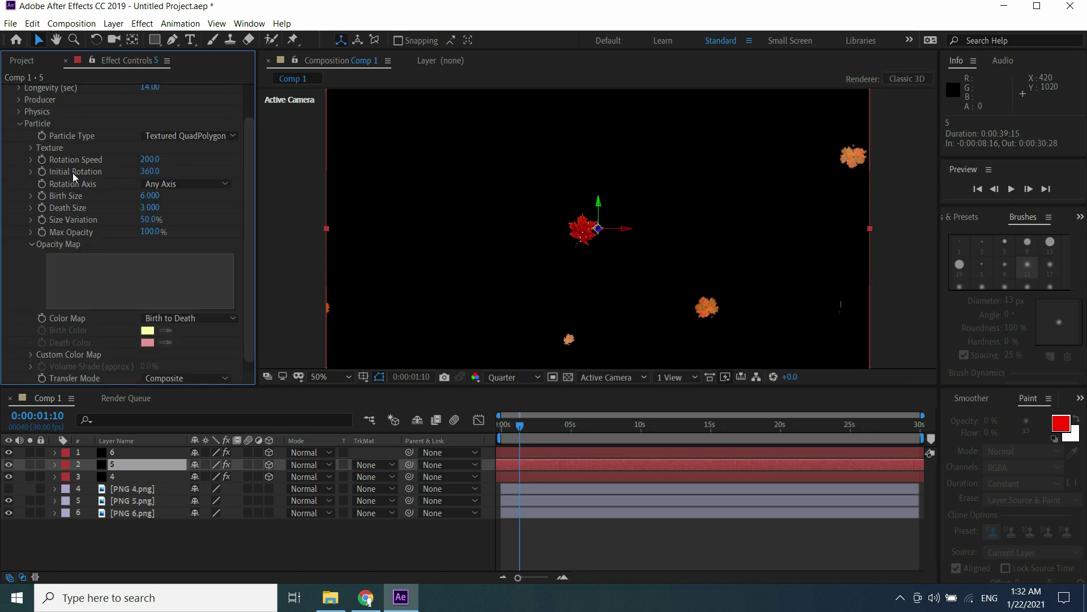
pyautogui.click(30, 148)
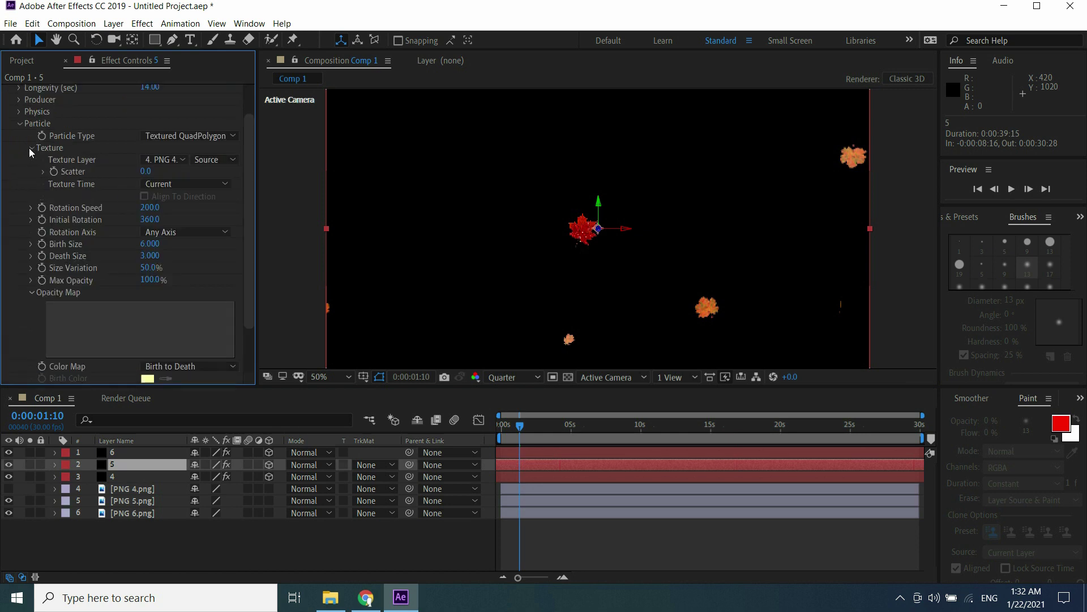
pyautogui.click(182, 158)
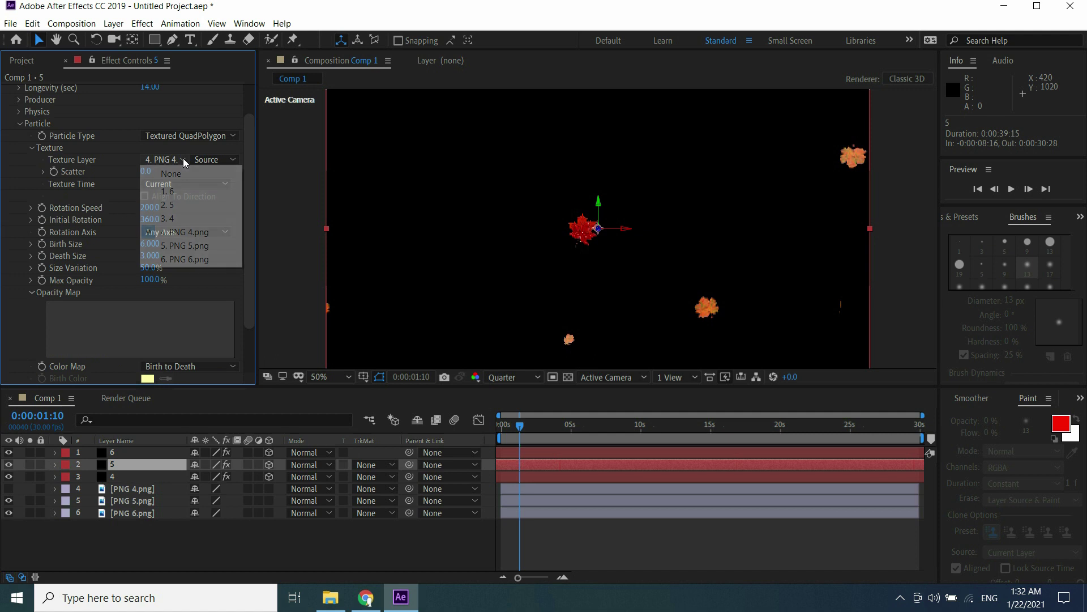
pyautogui.click(182, 244)
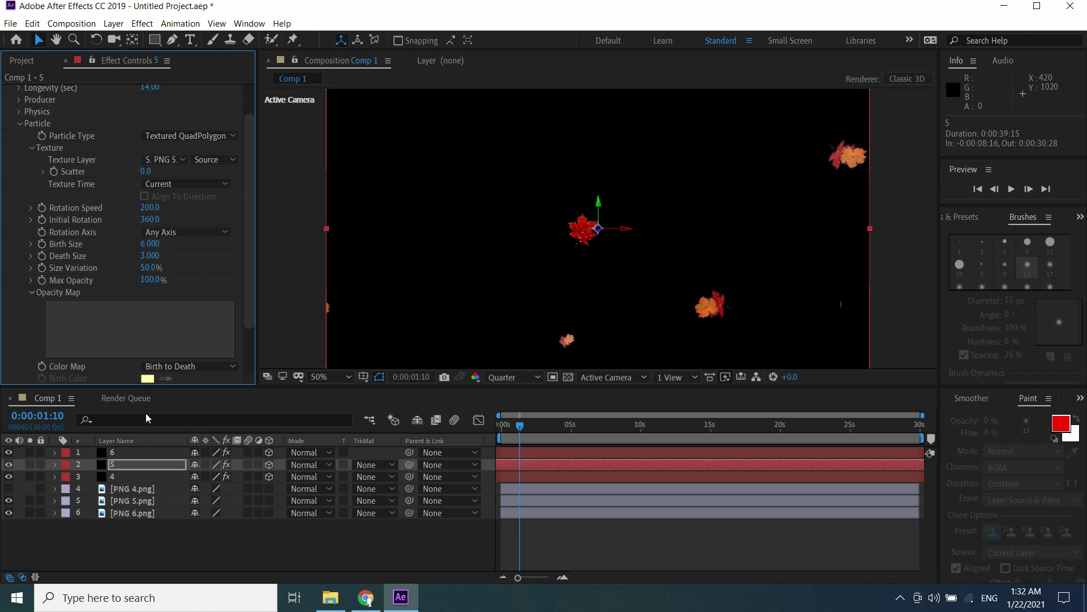
# Step: Set solid 6's Texture Layer to PNG 6.png and hide the PNG image layers
pyautogui.click(145, 452)
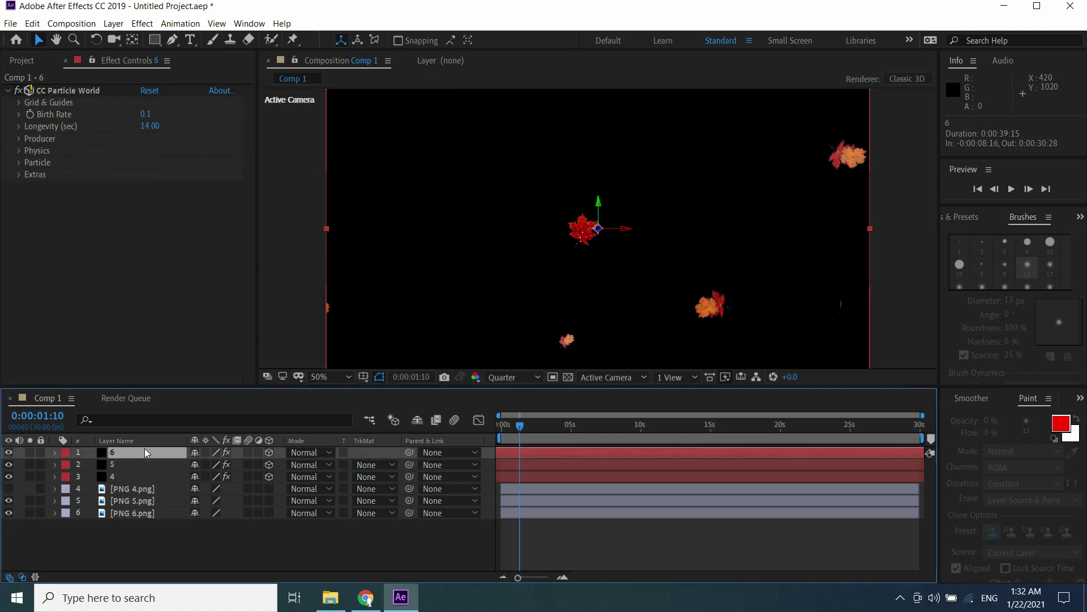
pyautogui.click(17, 163)
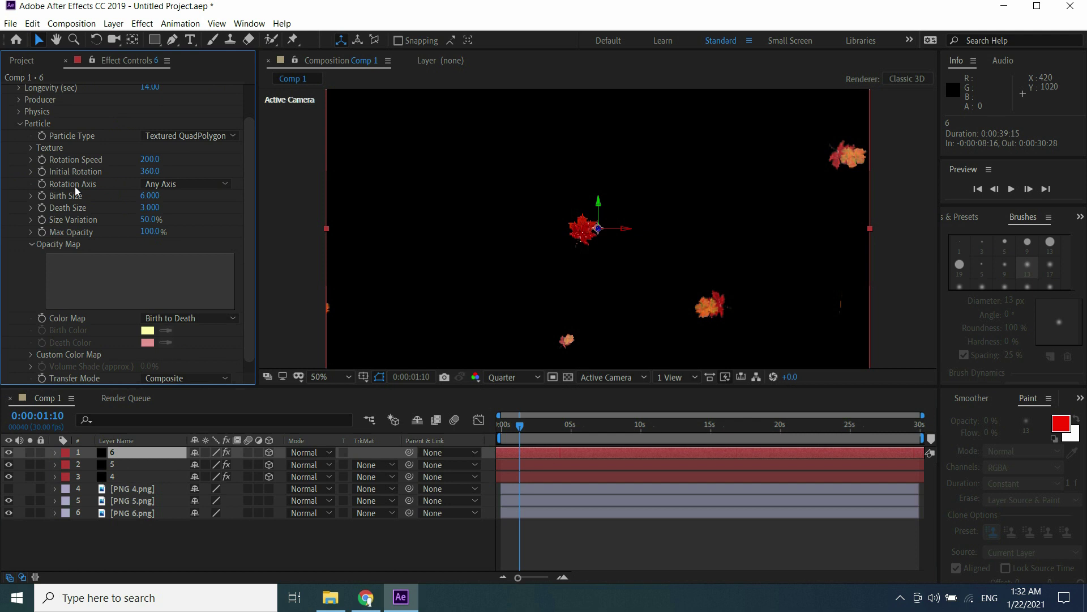
pyautogui.click(32, 147)
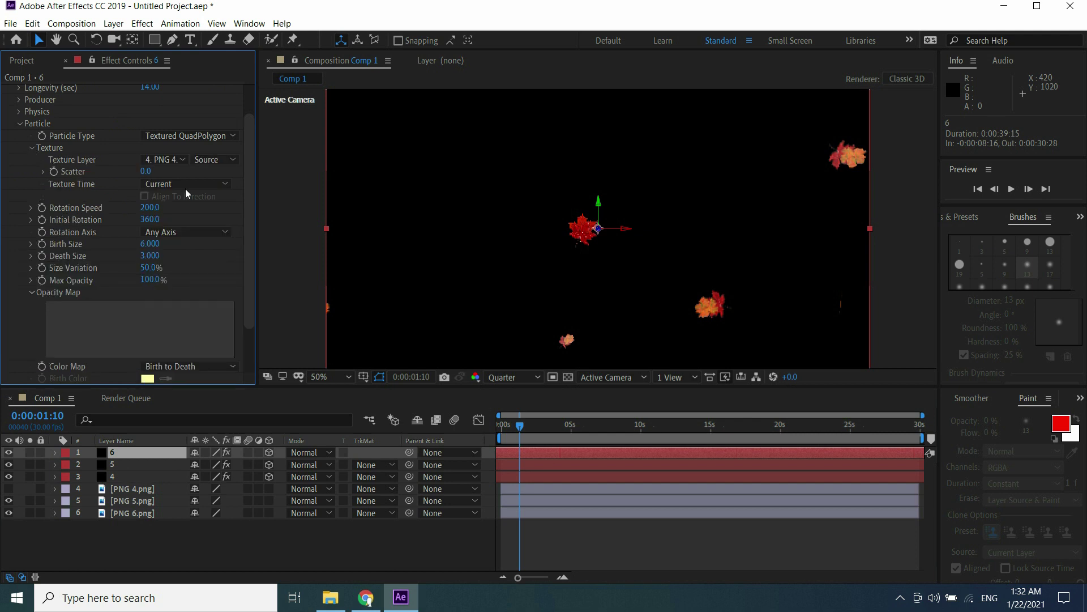
pyautogui.click(183, 161)
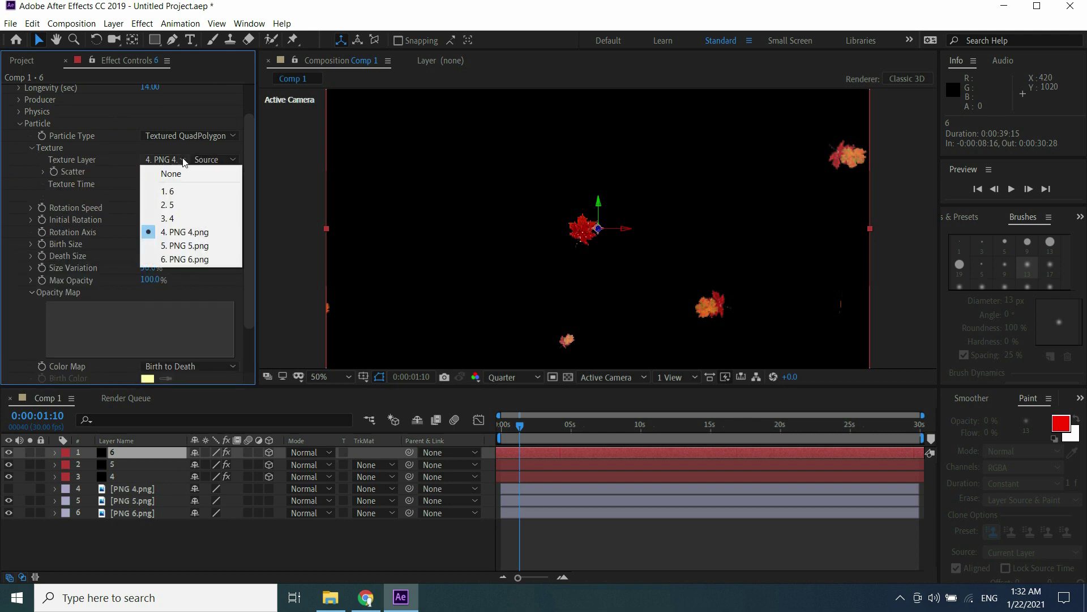
pyautogui.click(175, 260)
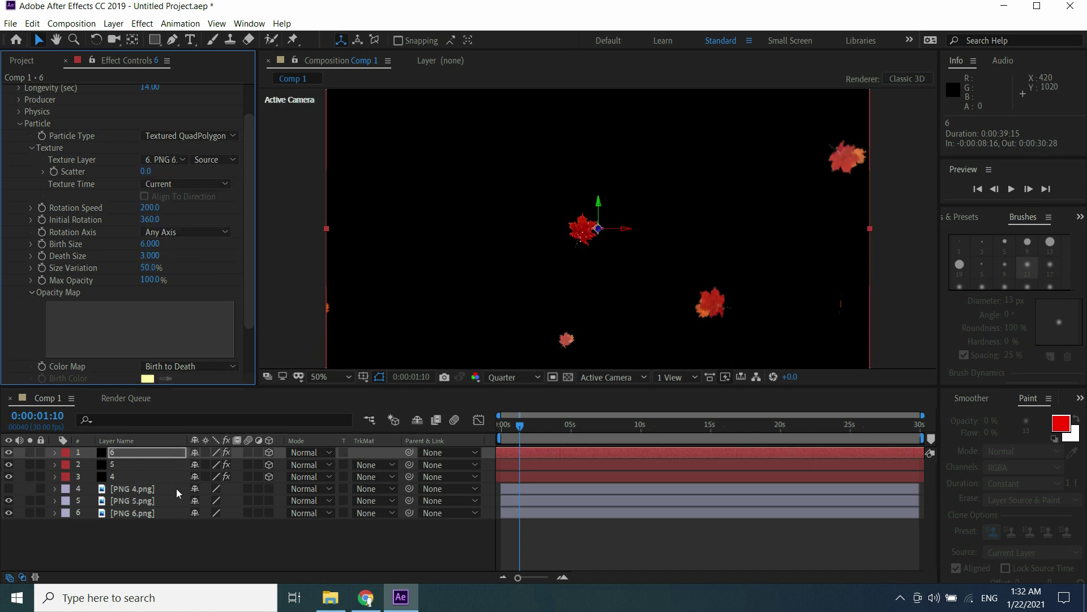
pyautogui.click(9, 501)
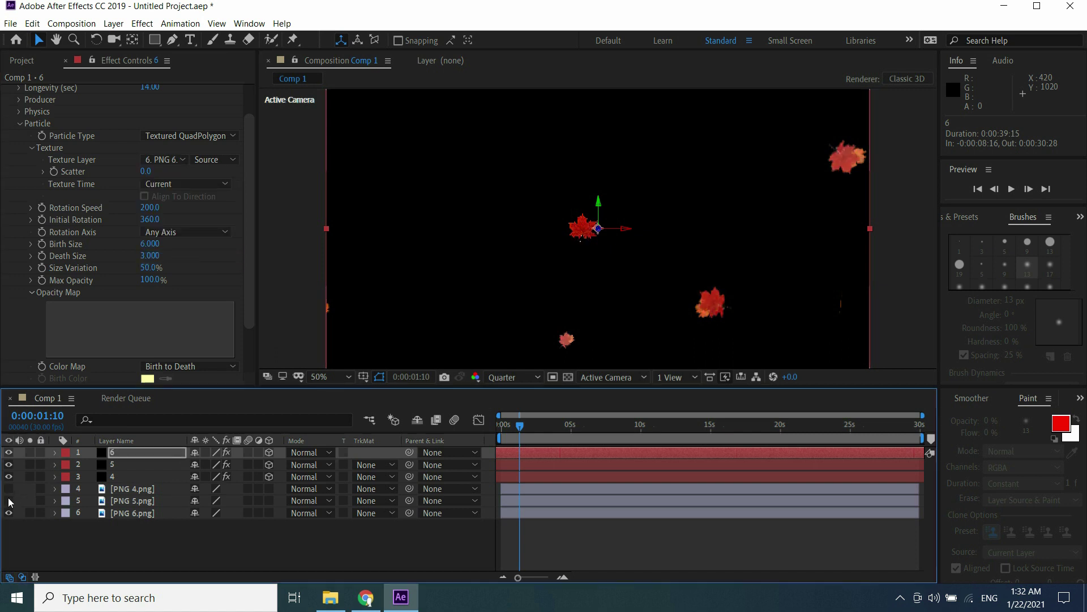
pyautogui.click(9, 513)
# Step: Shift solids 6 and 5 earlier, extend 5 and 4 past the comp end, then preview
pyautogui.moveTo(680, 450); pyautogui.dragTo(484, 452)
pyautogui.moveTo(603, 453); pyautogui.dragTo(491, 452)
pyautogui.moveTo(689, 463); pyautogui.dragTo(523, 467)
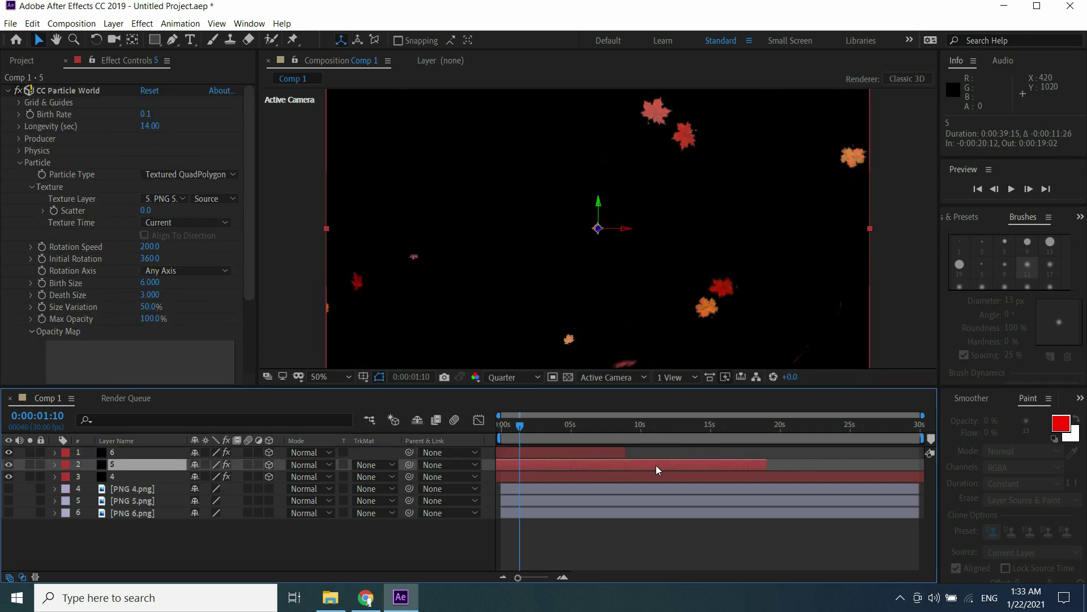
pyautogui.moveTo(657, 465); pyautogui.dragTo(515, 485)
pyautogui.moveTo(661, 466); pyautogui.dragTo(978, 456)
pyautogui.moveTo(670, 462); pyautogui.dragTo(998, 460)
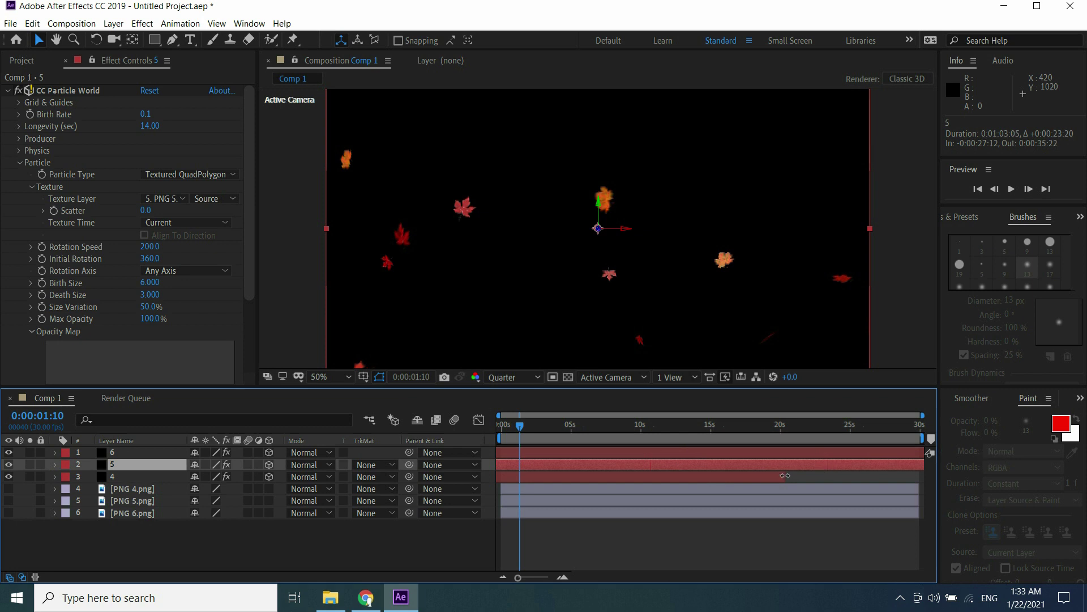
pyautogui.moveTo(785, 476); pyautogui.dragTo(975, 471)
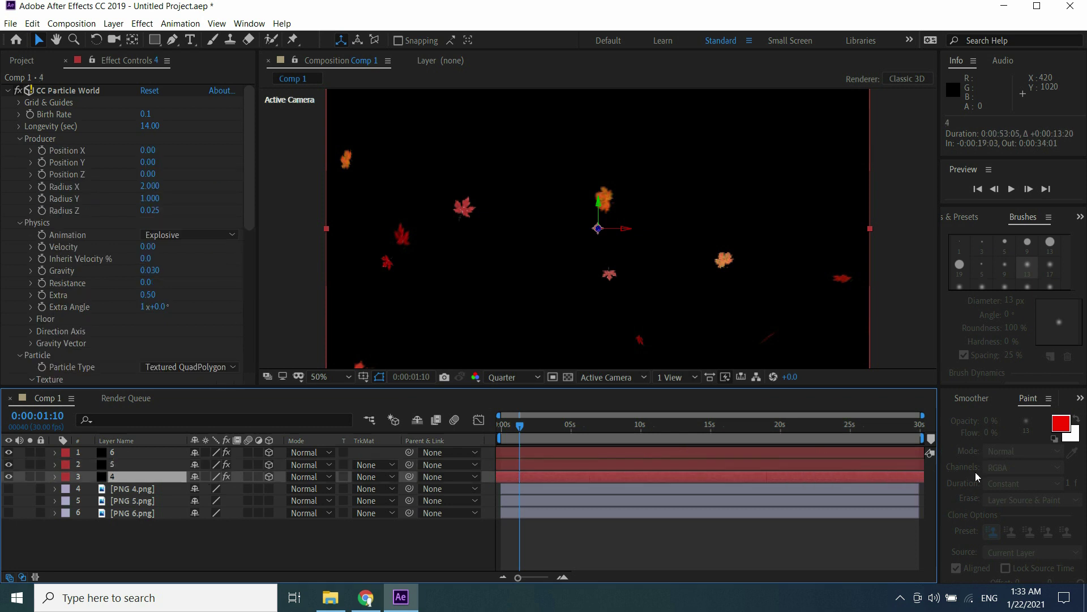
pyautogui.press('space')
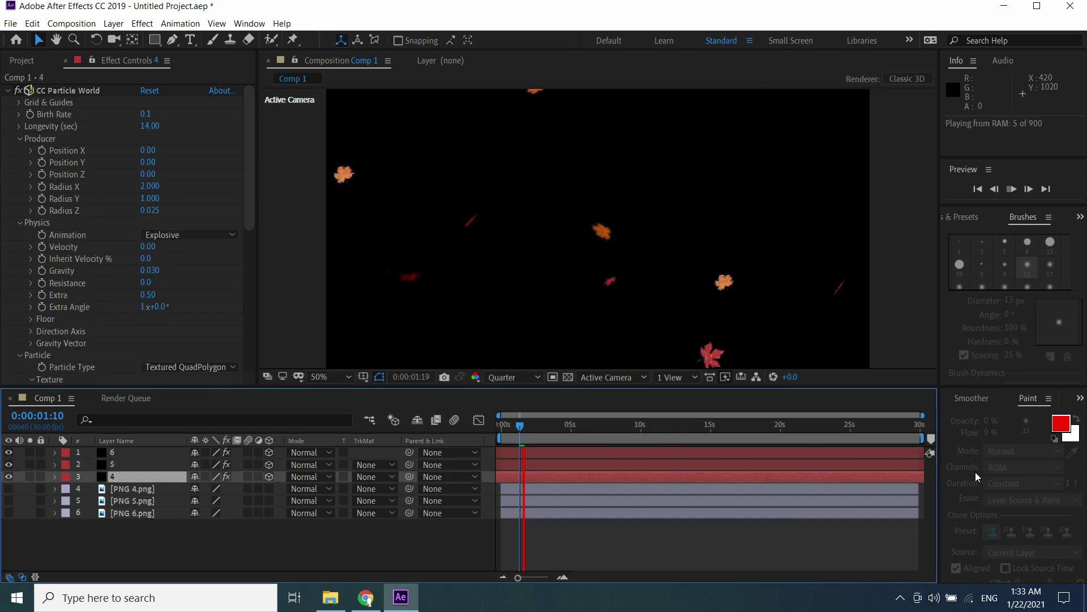
pyautogui.click(22, 60)
pyautogui.moveTo(70, 205); pyautogui.dragTo(137, 489)
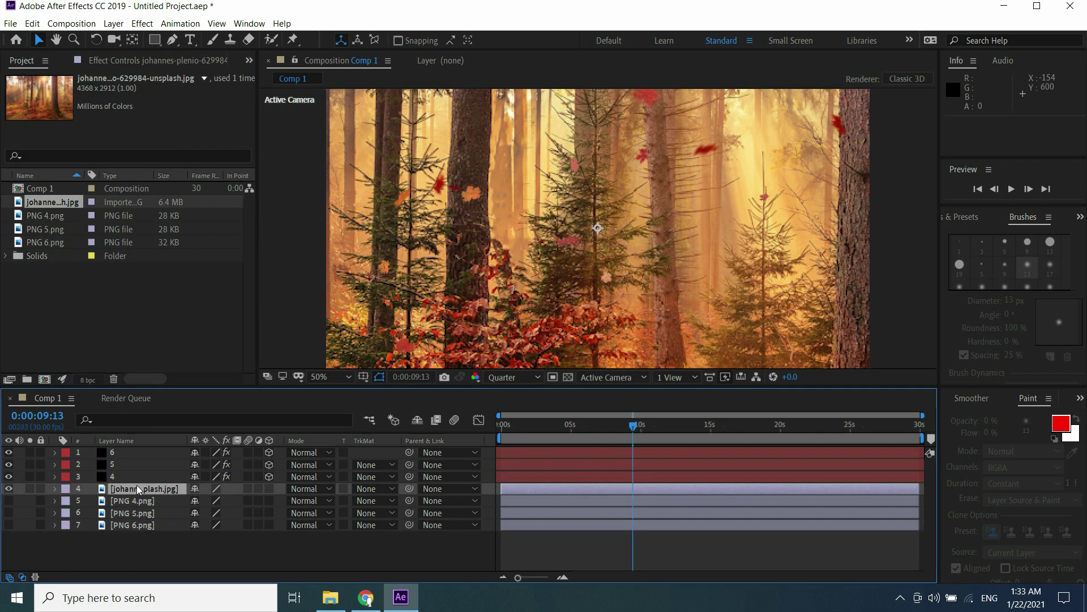
pyautogui.press('space')
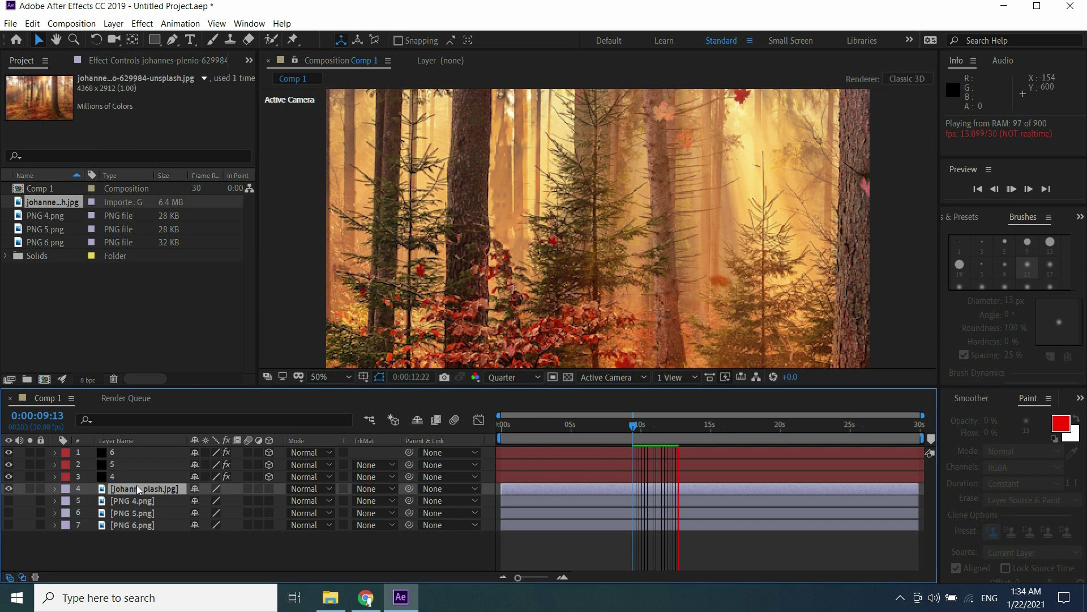
pyautogui.press('space')
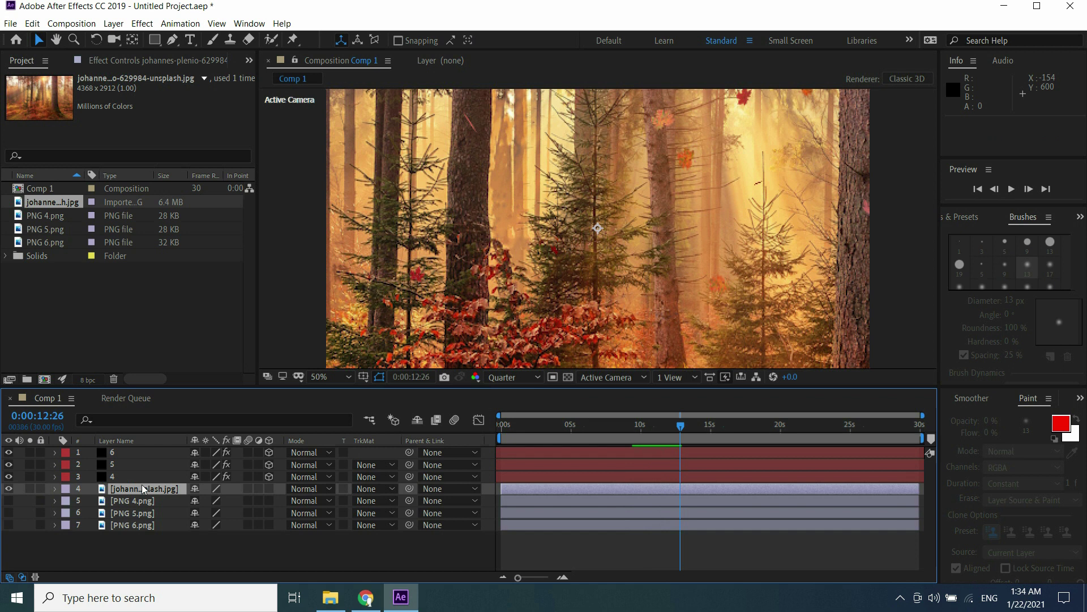
pyautogui.press('Delete')
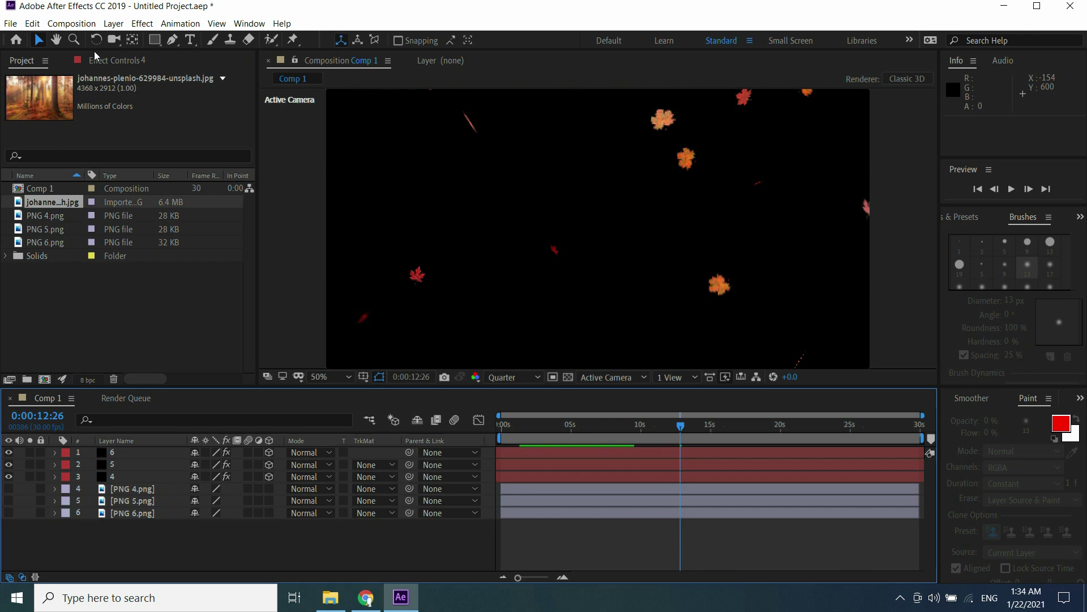
pyautogui.click(83, 25)
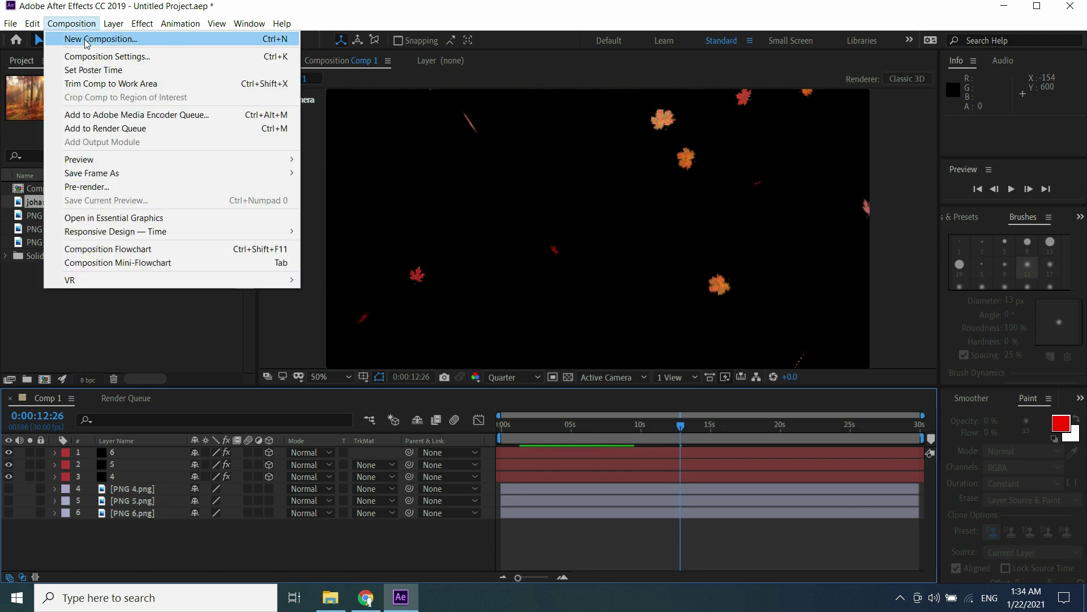
# Step: Set Comp 1's background colour to bright green 19F710 in Composition Settings
pyautogui.click(90, 58)
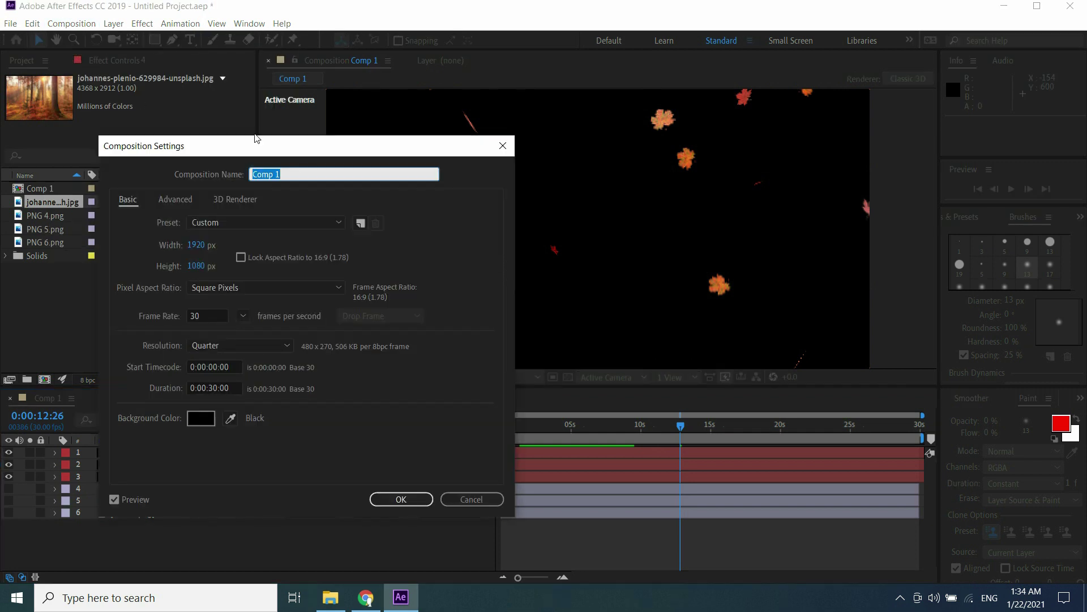
pyautogui.click(203, 419)
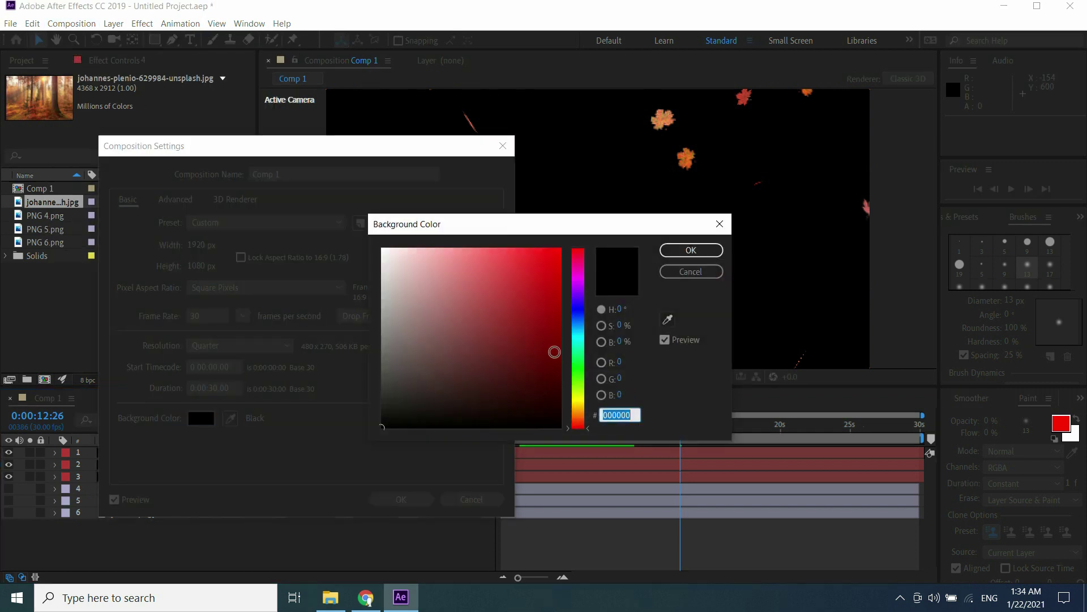
pyautogui.click(579, 370)
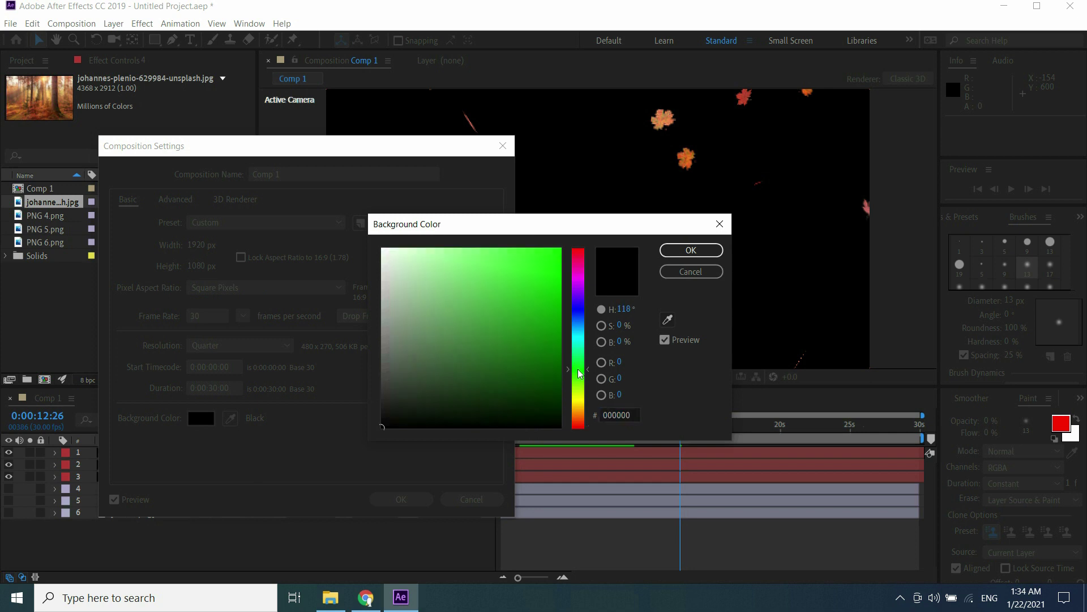
pyautogui.click(549, 252)
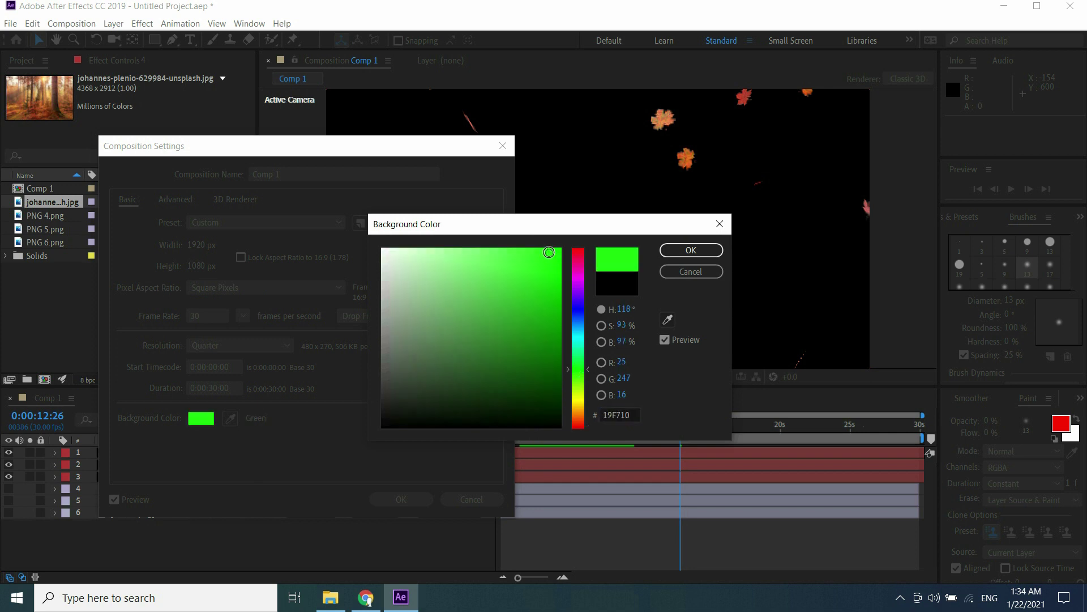
pyautogui.click(633, 414)
pyautogui.hotkey('ctrl', 'c')
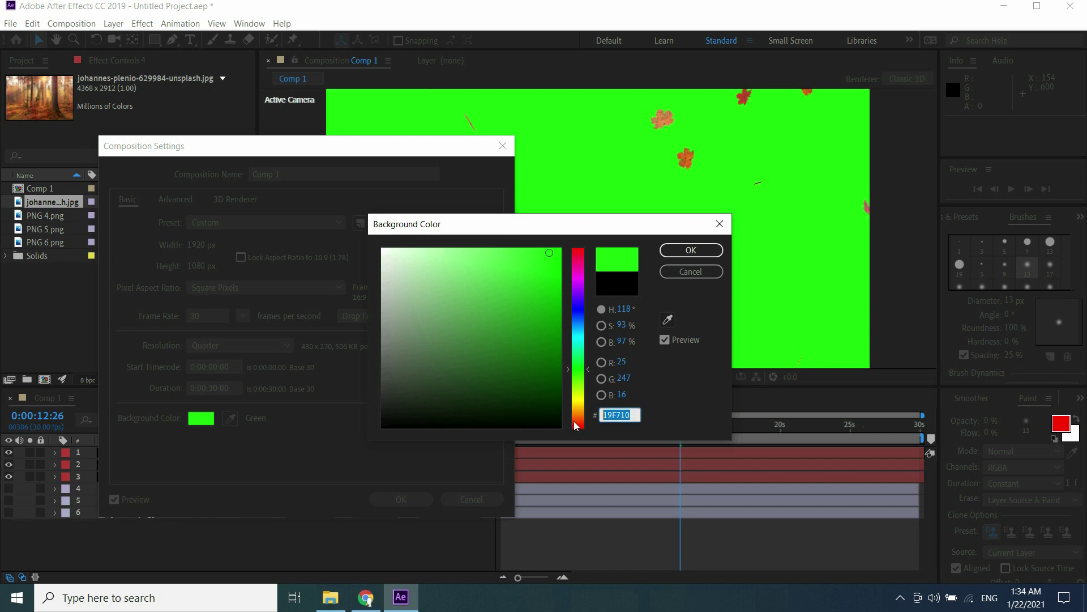
pyautogui.click(673, 252)
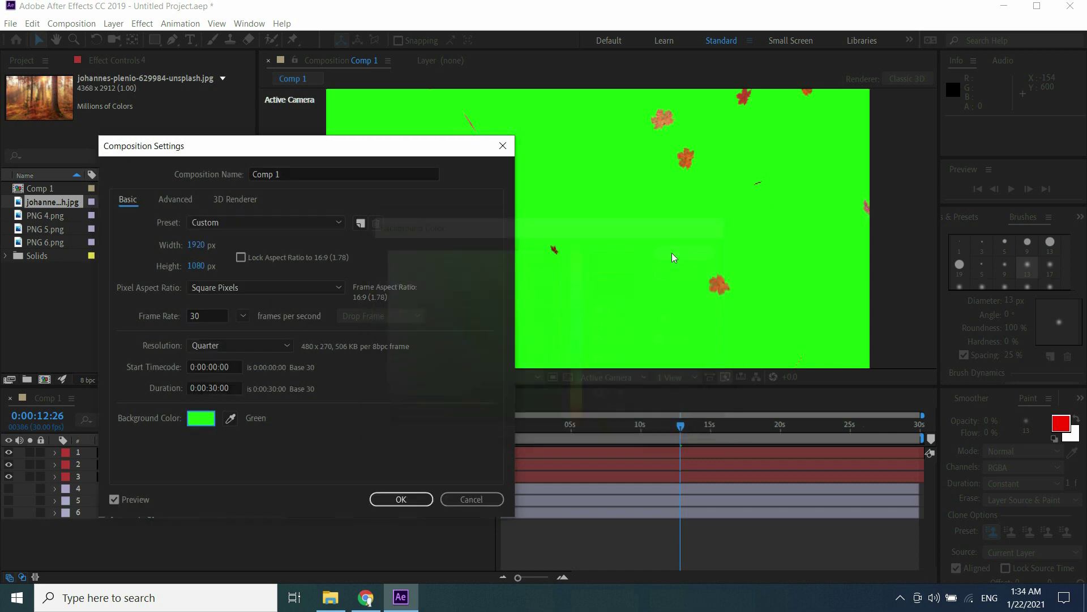
pyautogui.click(401, 500)
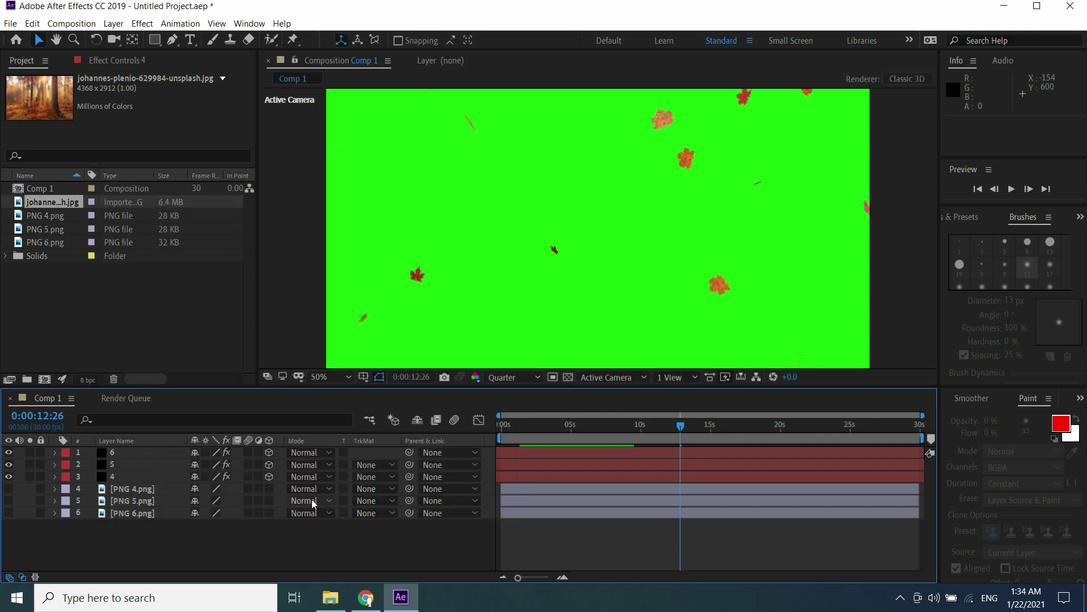
# Step: Recolour solid 4 to green 19F710 through Solid Settings
pyautogui.click(123, 477)
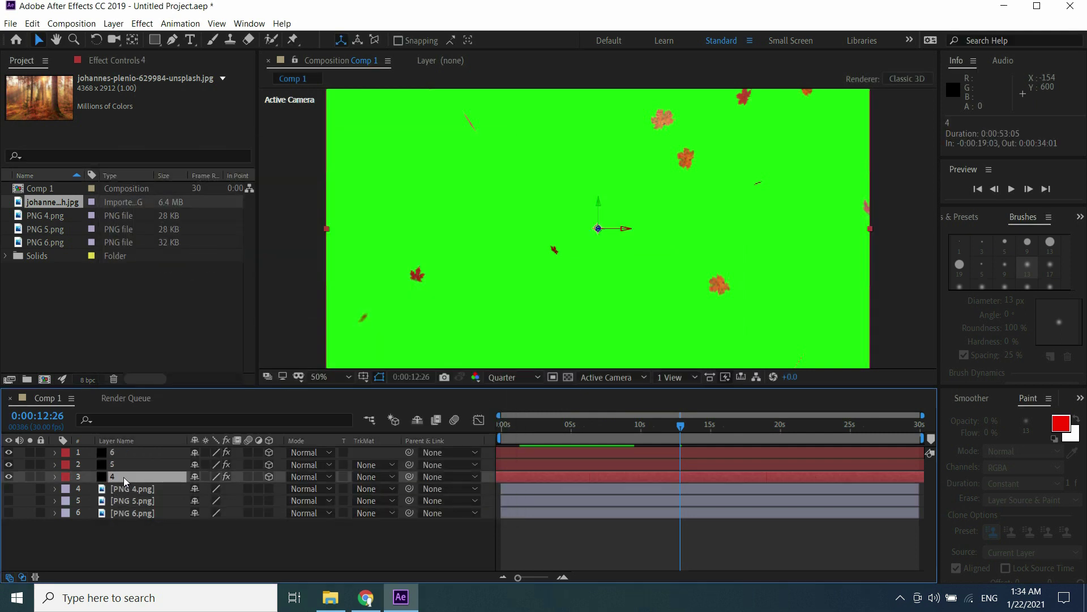
pyautogui.click(111, 26)
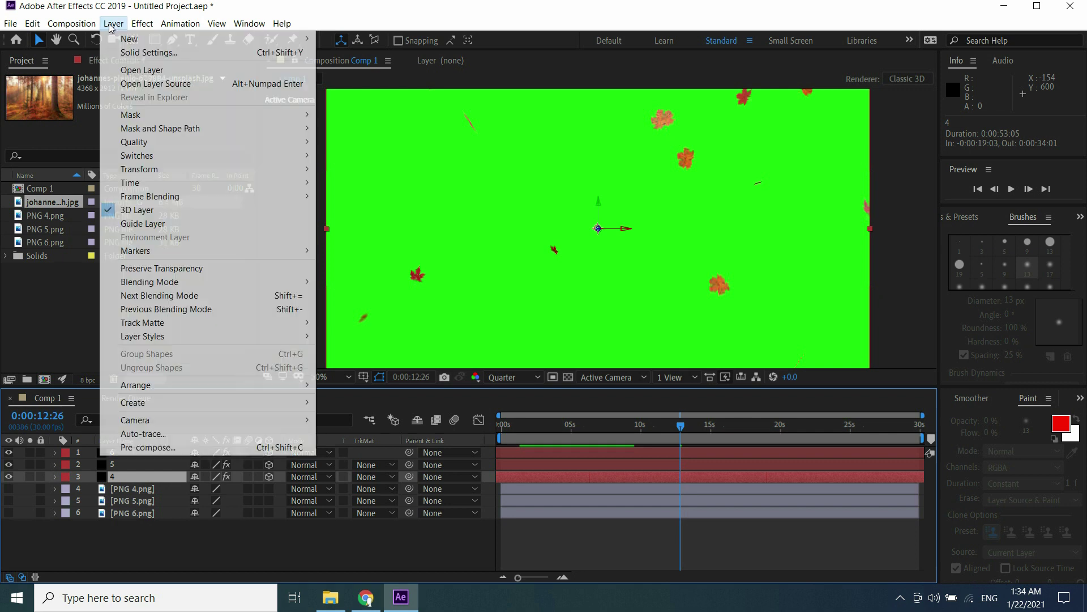
pyautogui.click(124, 53)
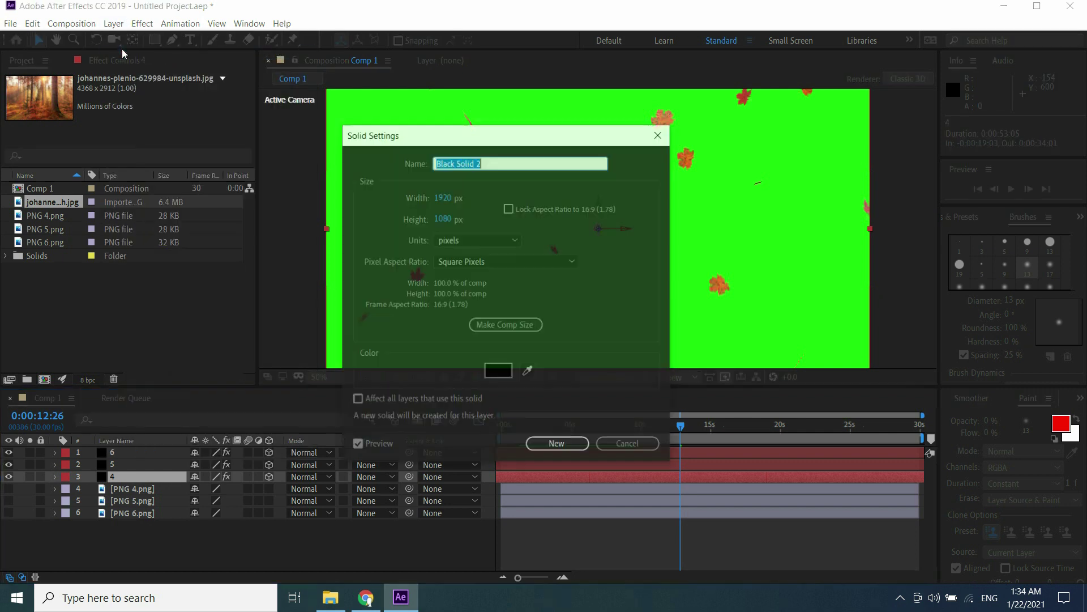
pyautogui.click(500, 371)
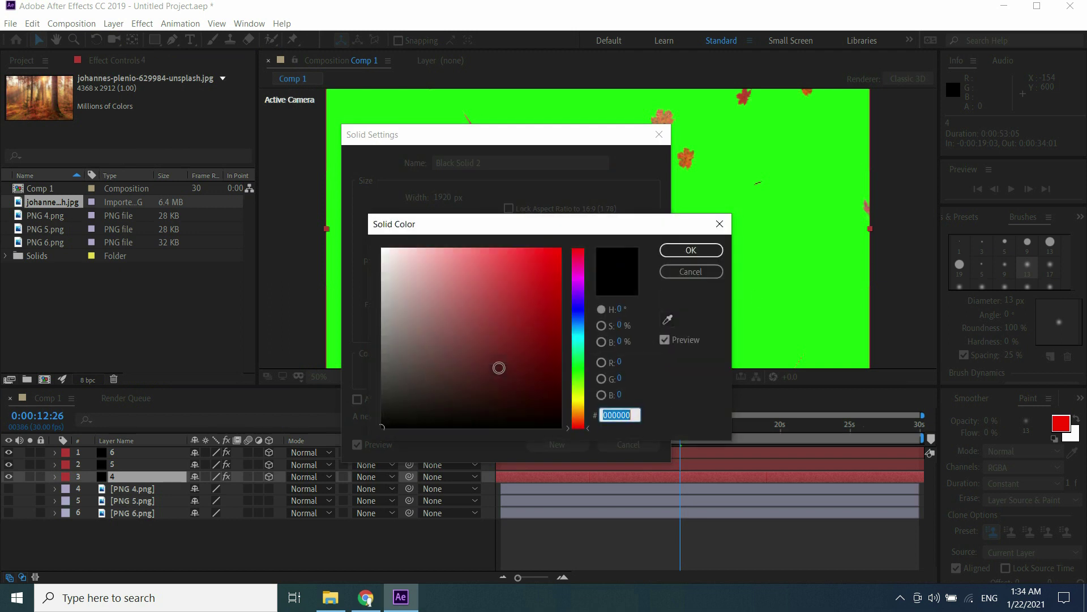
pyautogui.hotkey('ctrl', 'v')
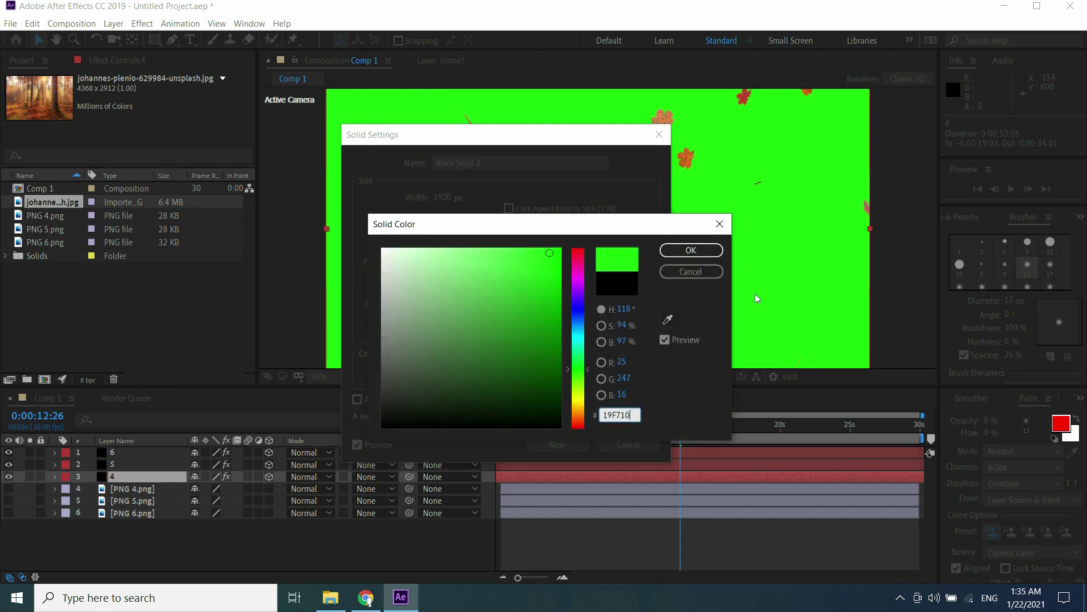
pyautogui.click(693, 250)
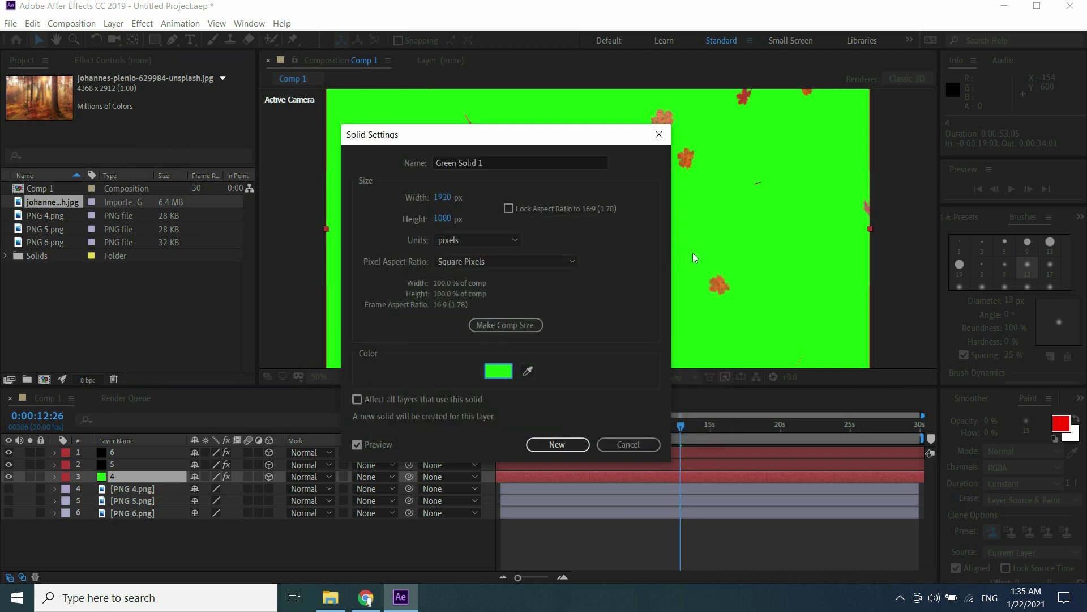
pyautogui.click(563, 445)
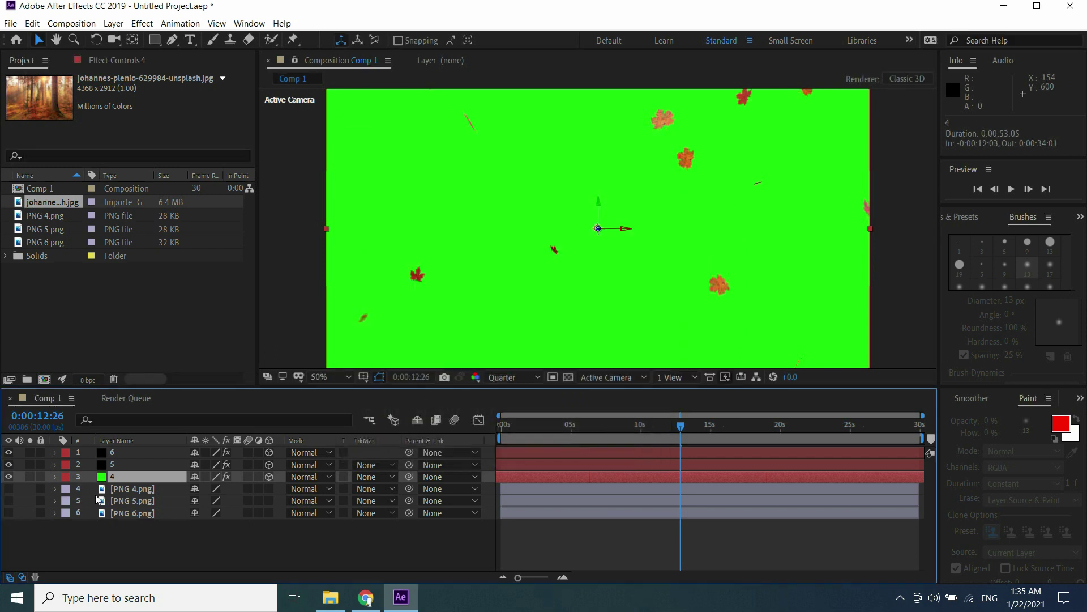
# Step: Recolour solid 5 to green 19F710
pyautogui.click(136, 465)
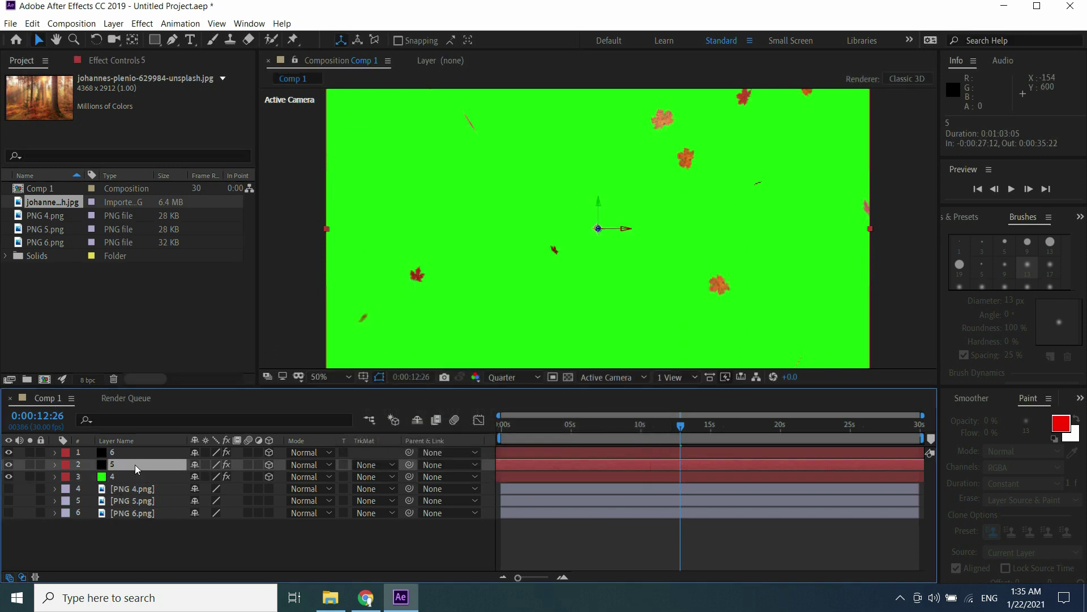
pyautogui.click(113, 24)
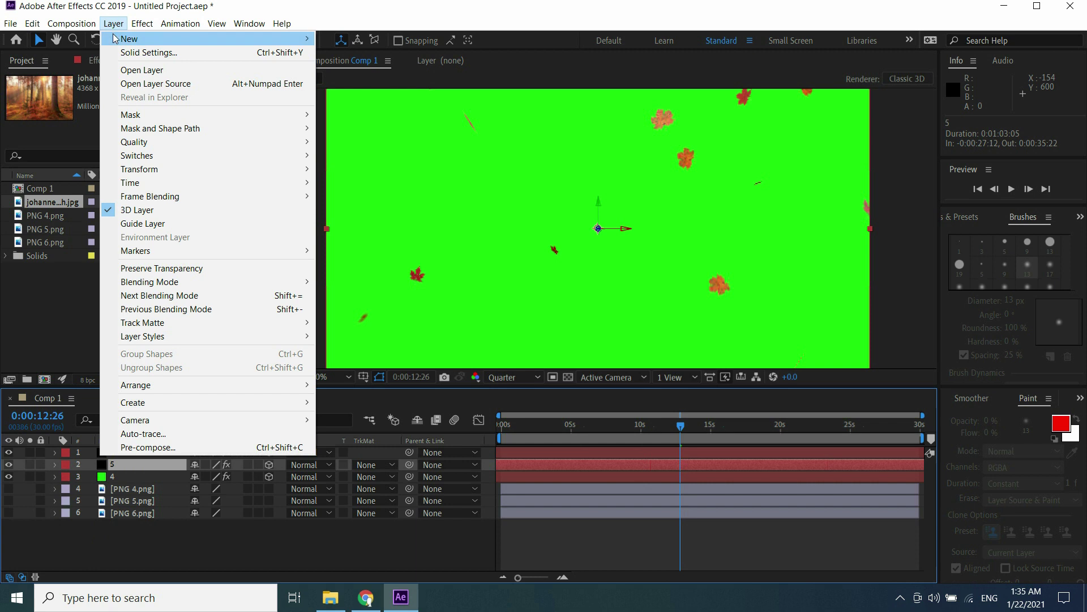
pyautogui.click(148, 52)
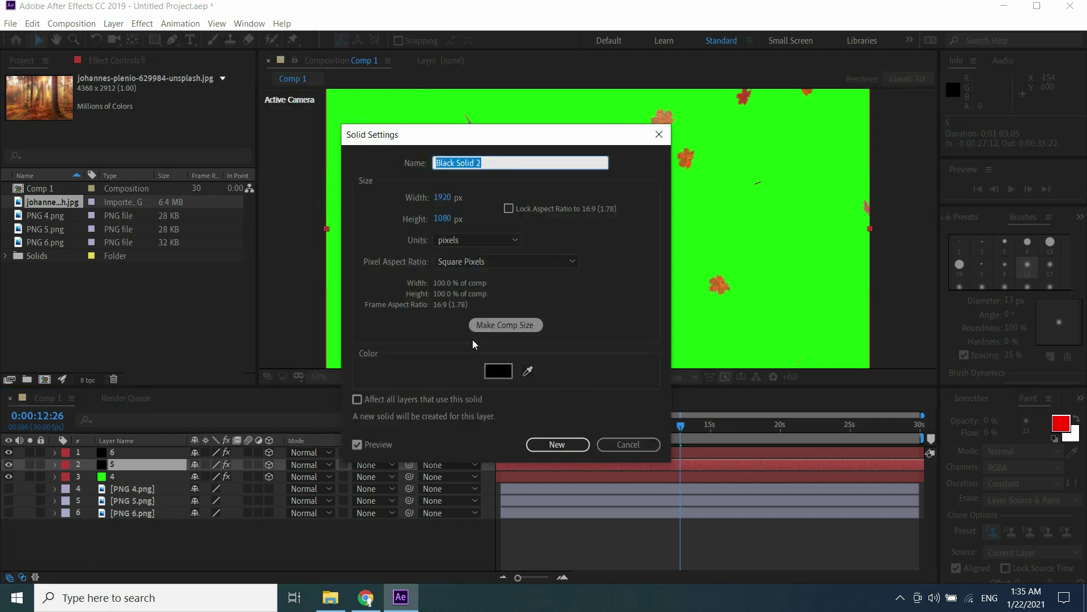
pyautogui.click(489, 371)
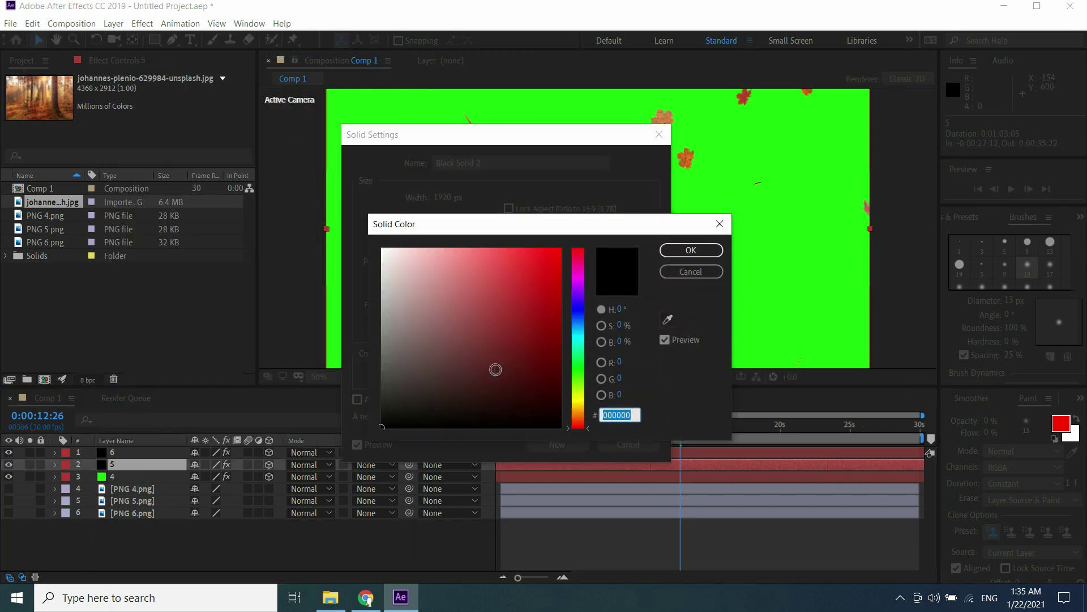
pyautogui.hotkey('ctrl', 'v')
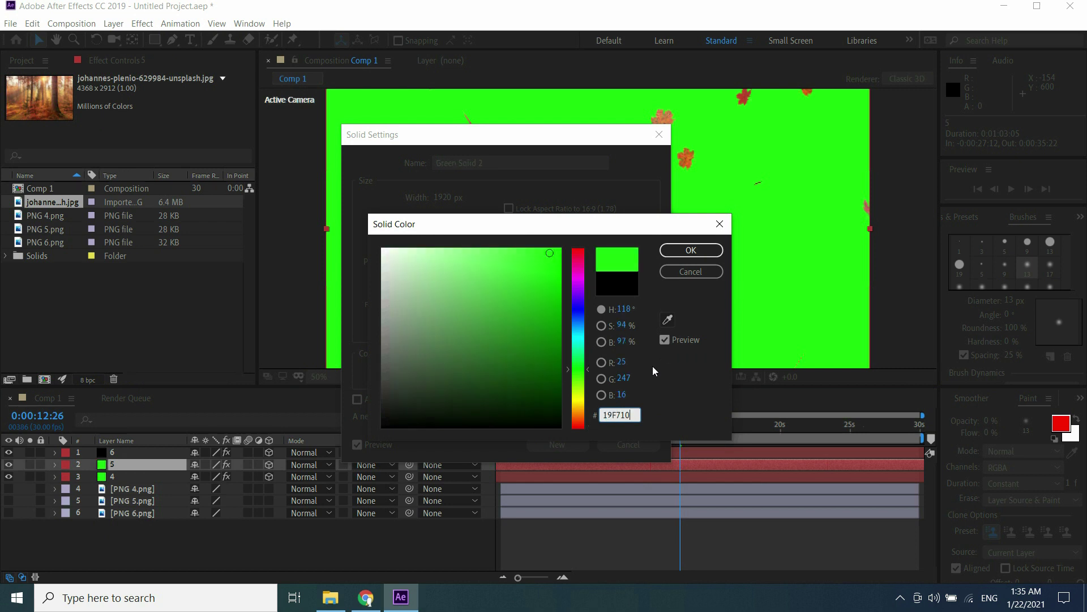
pyautogui.click(675, 250)
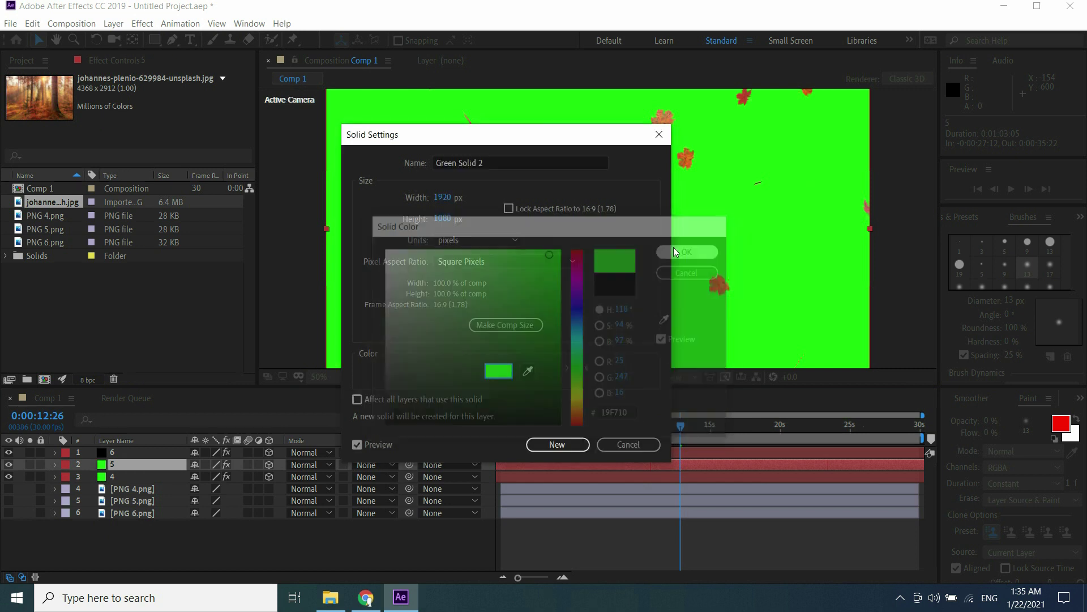
pyautogui.click(545, 444)
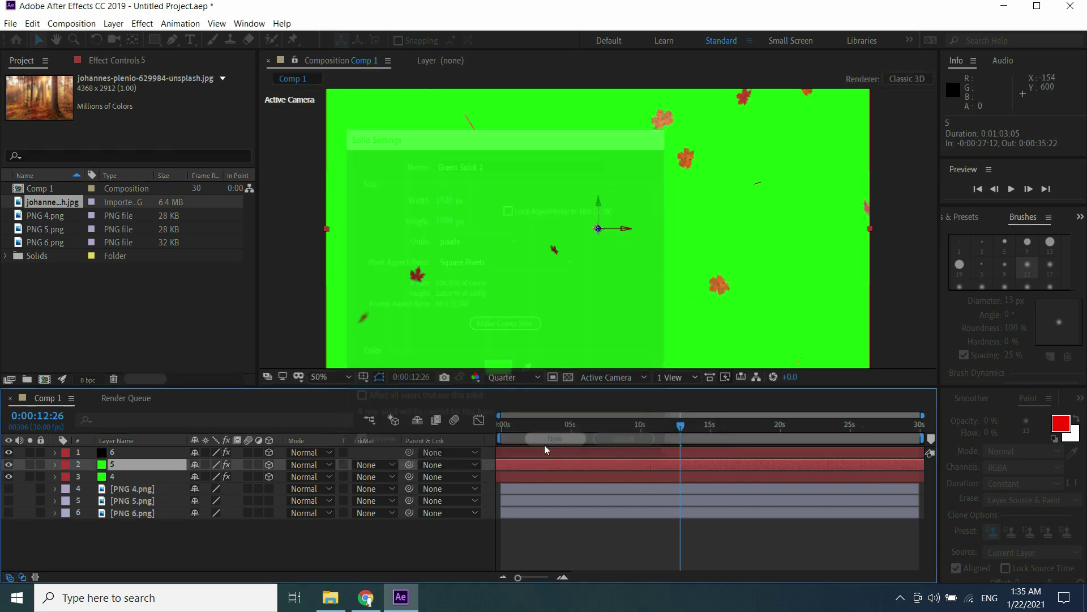
# Step: Recolour solid 6 to green 19F710
pyautogui.click(138, 454)
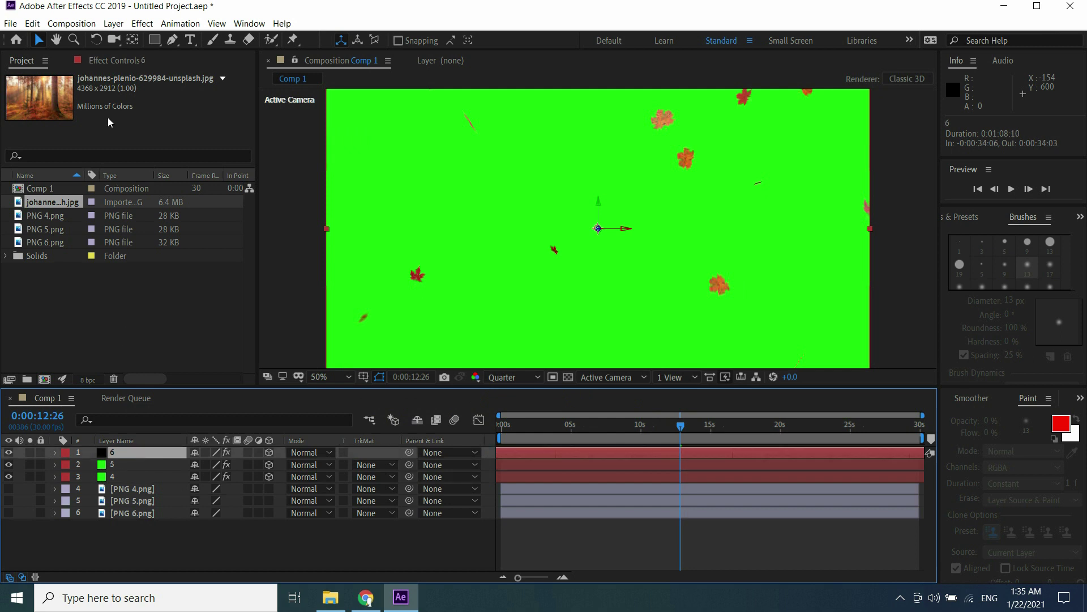
pyautogui.click(113, 24)
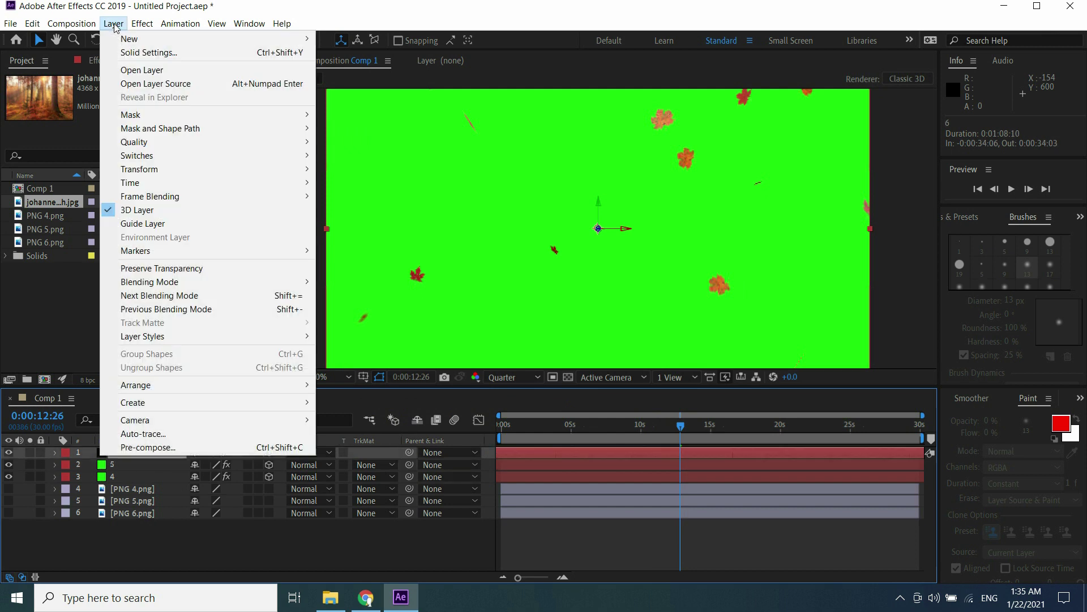
pyautogui.click(126, 53)
pyautogui.click(490, 371)
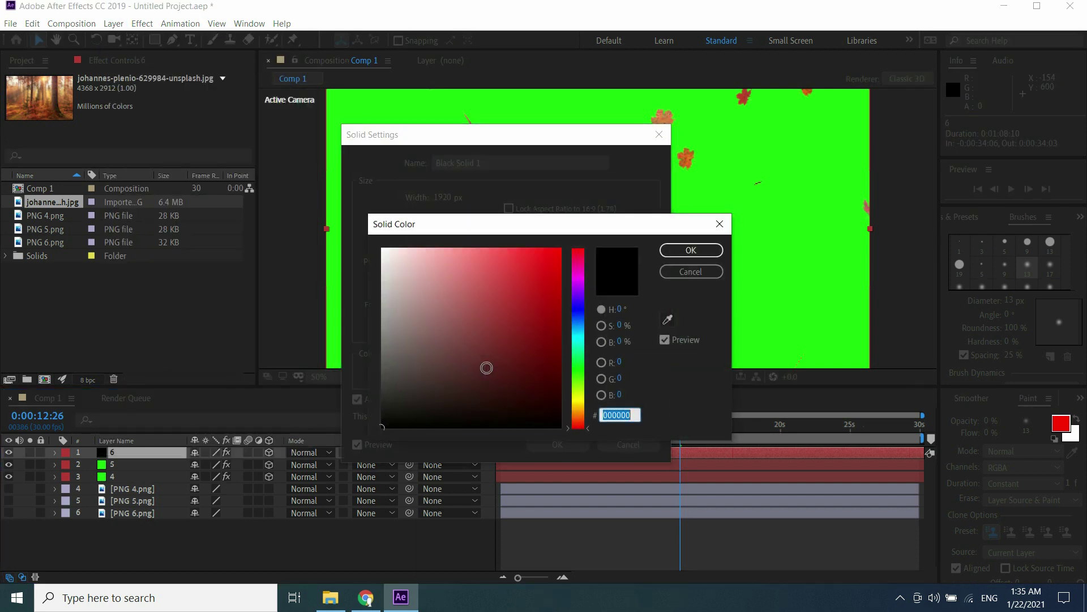
pyautogui.write('19F710')
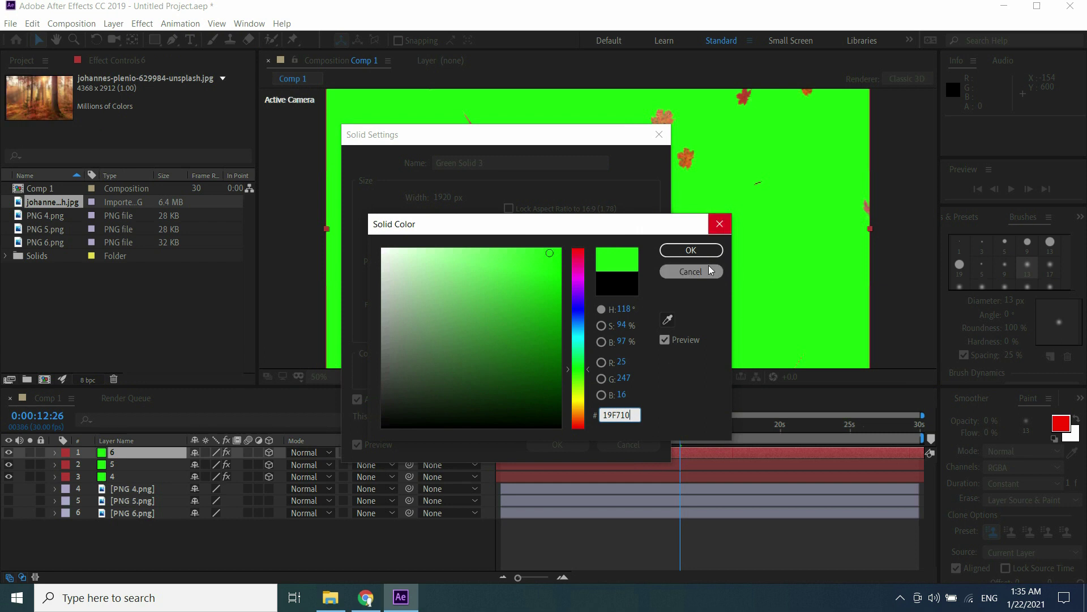
pyautogui.click(701, 253)
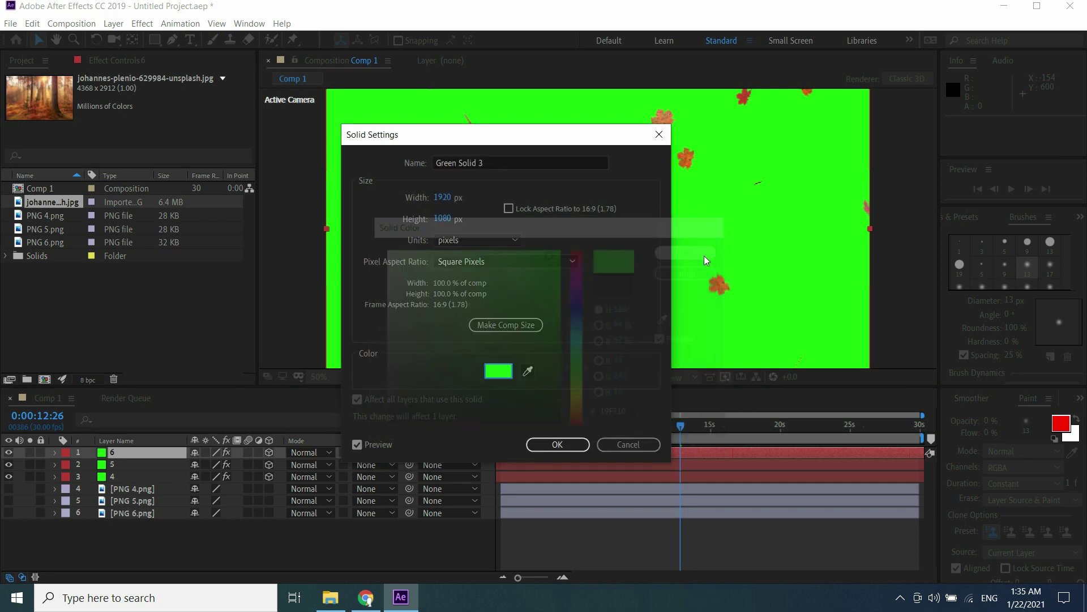
pyautogui.click(552, 445)
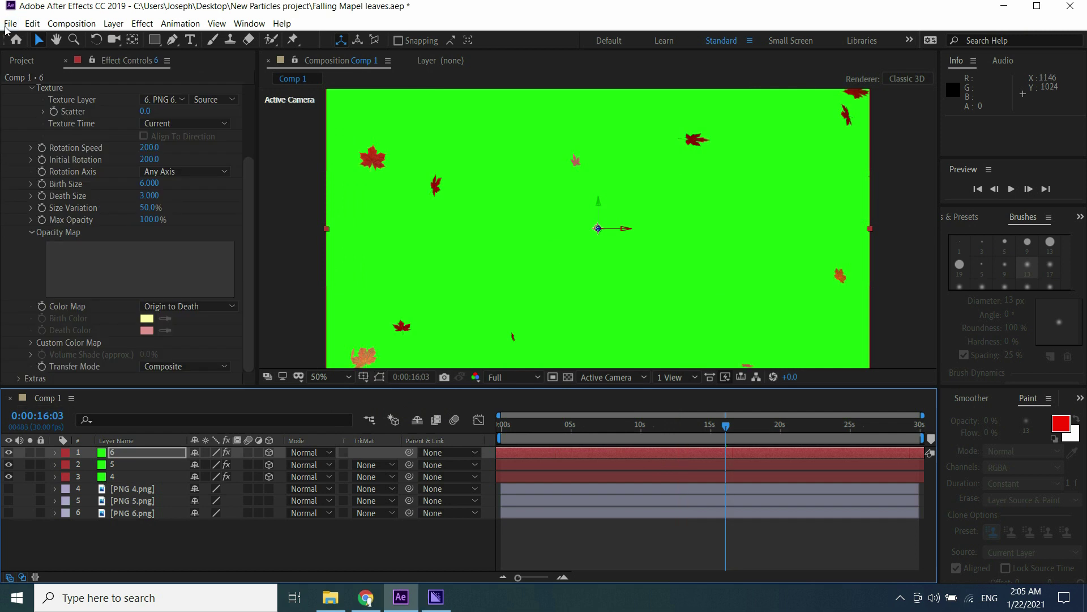
pyautogui.click(10, 23)
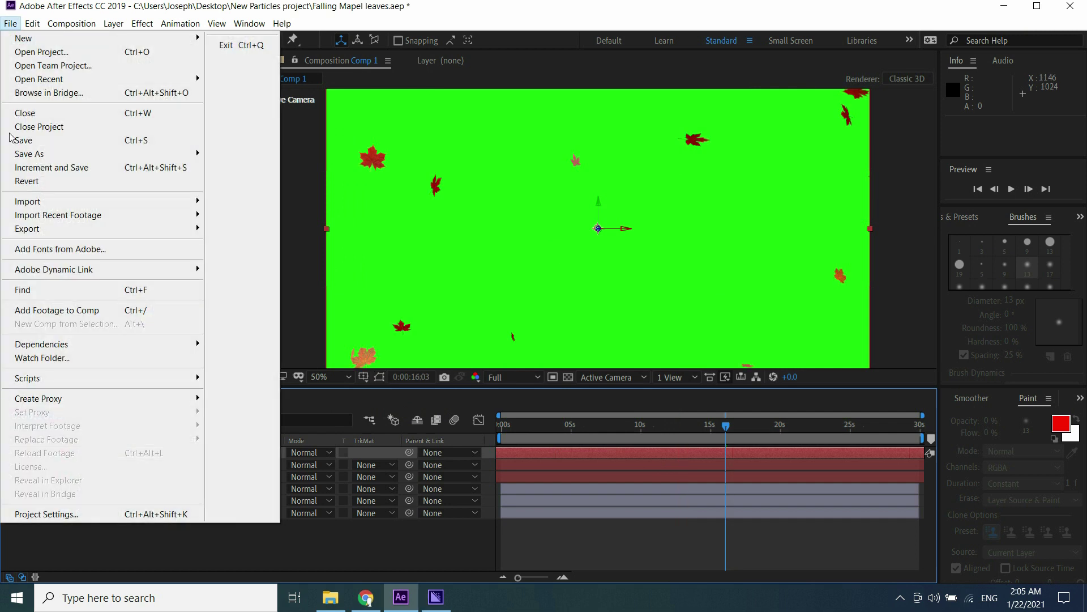
# Step: Queue Comp 1 in Media Encoder as H.264 YouTube 1080p Full HD and start encoding
pyautogui.moveTo(130, 229)
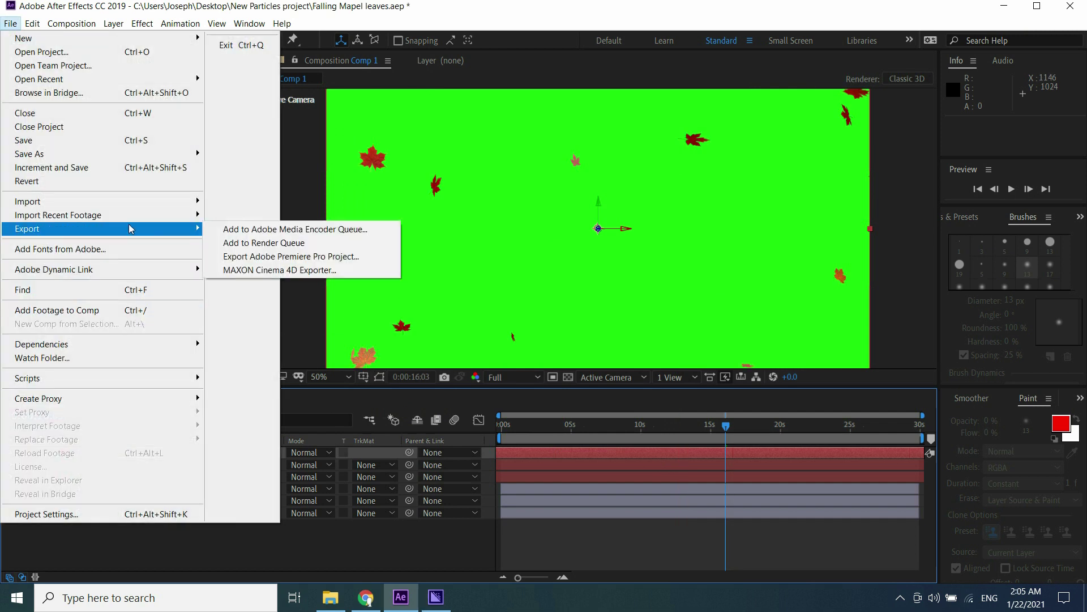
pyautogui.click(250, 229)
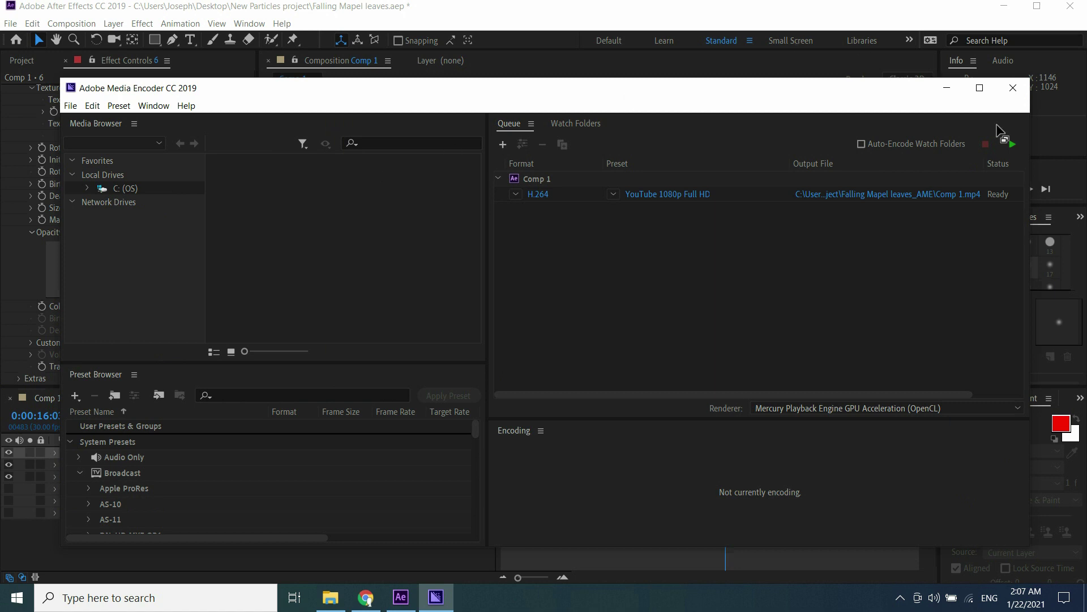
pyautogui.click(1013, 145)
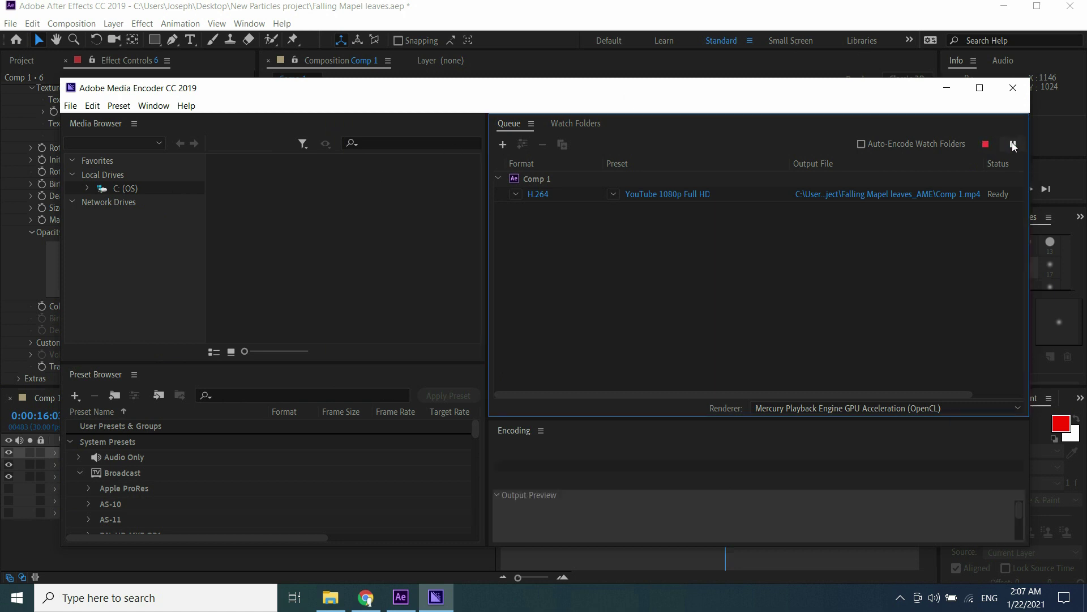
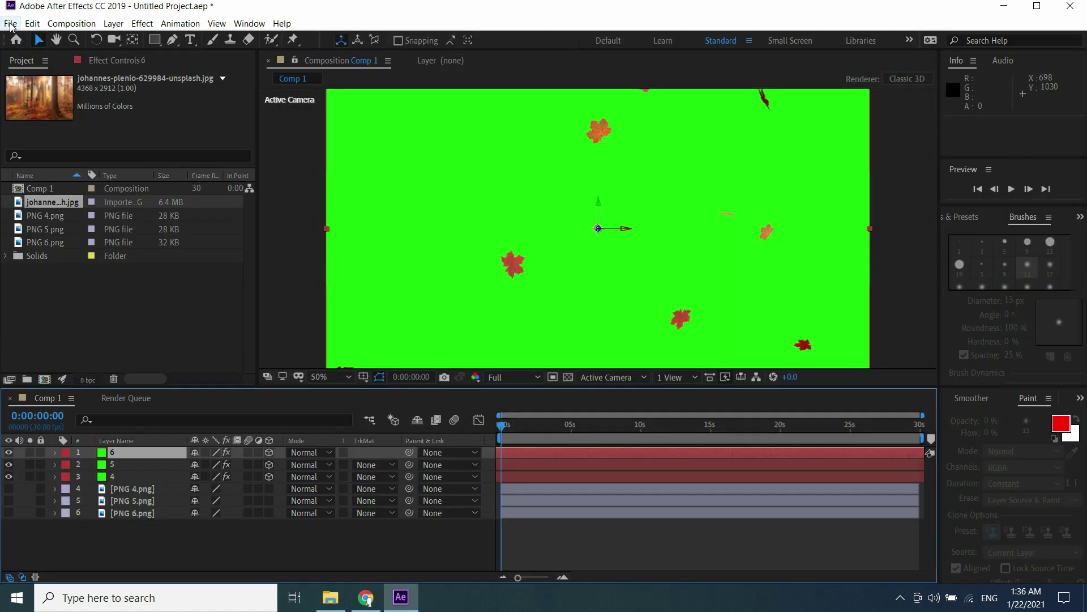
# Step: Add Comp 1 to the Render Queue and switch its output module from Lossless to AVI
pyautogui.click(10, 24)
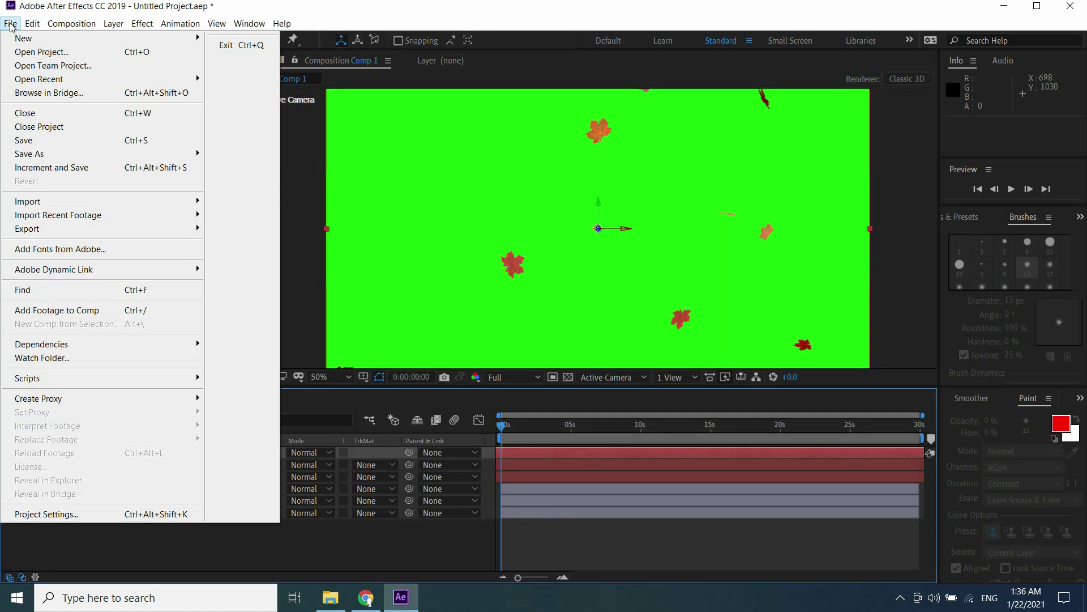
pyautogui.moveTo(111, 231)
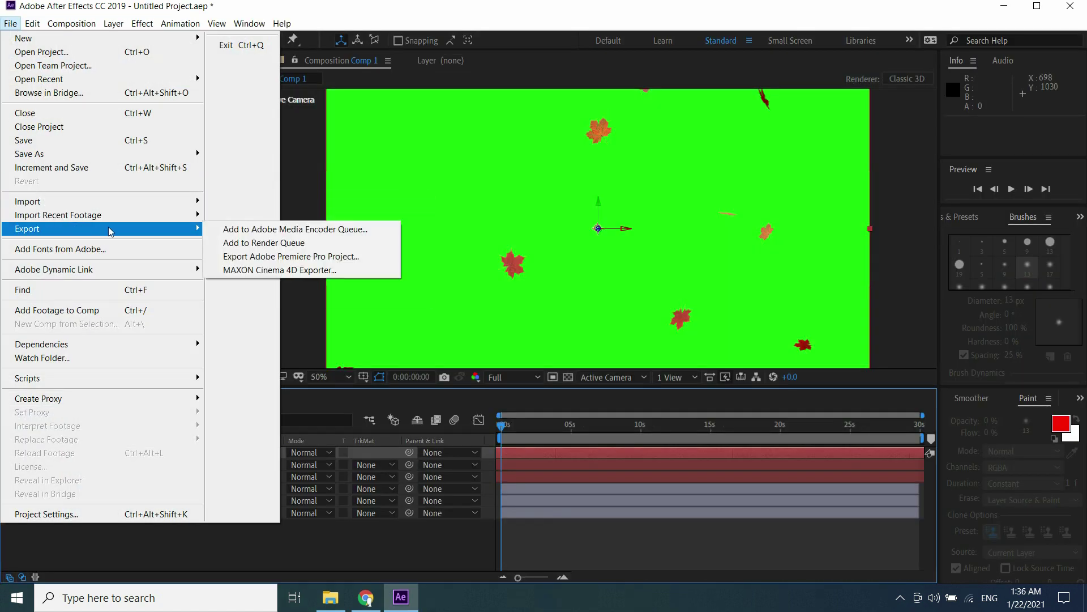
pyautogui.click(246, 243)
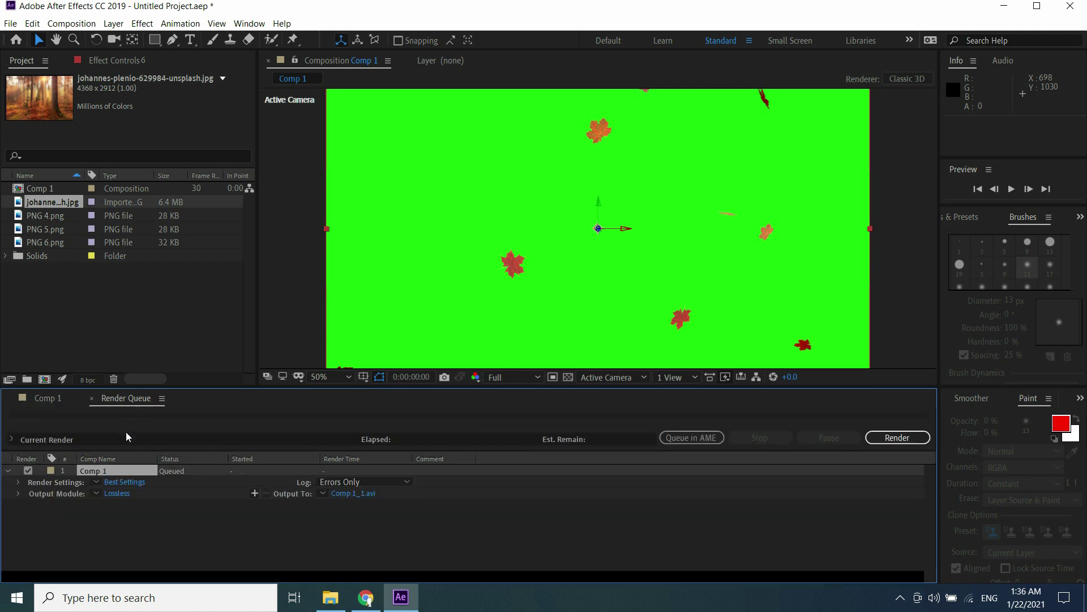
pyautogui.click(114, 493)
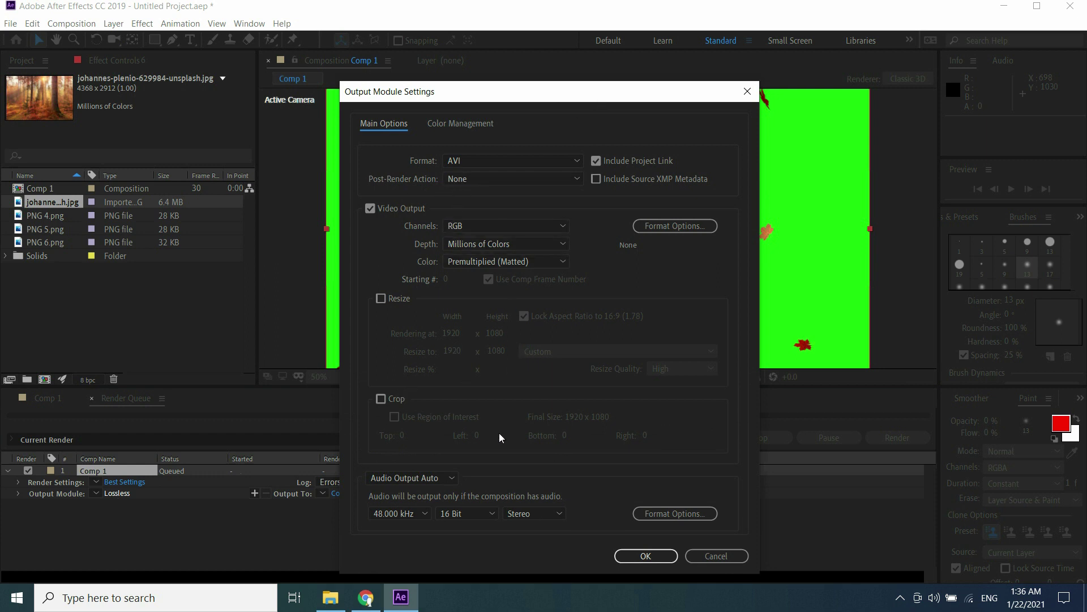
pyautogui.click(628, 556)
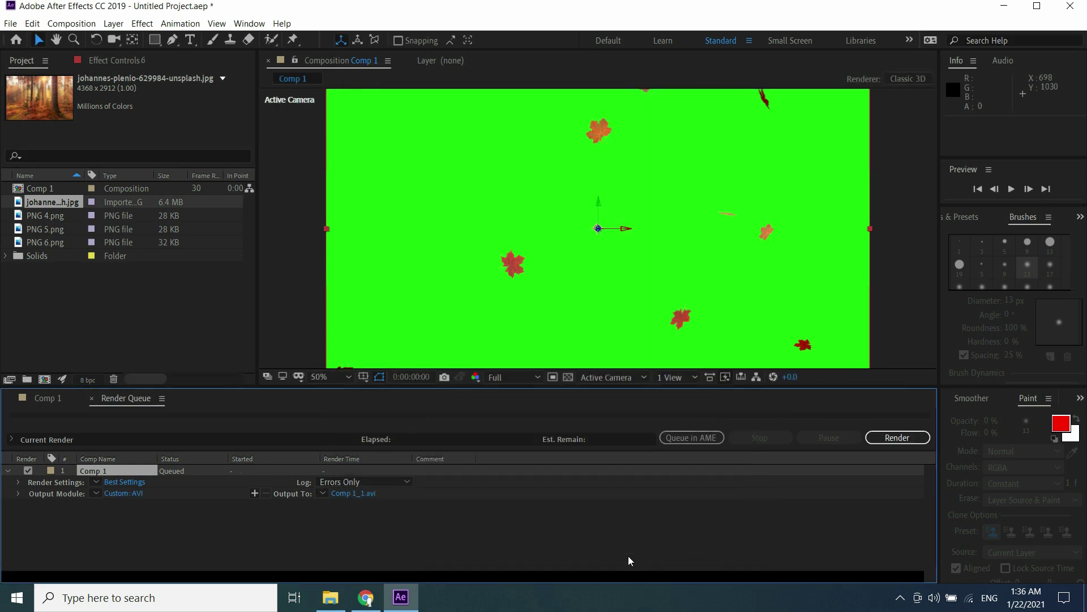
# Step: Render Comp 1 to Comp 1.avi in the Desktop\New Particles project folder
pyautogui.click(352, 494)
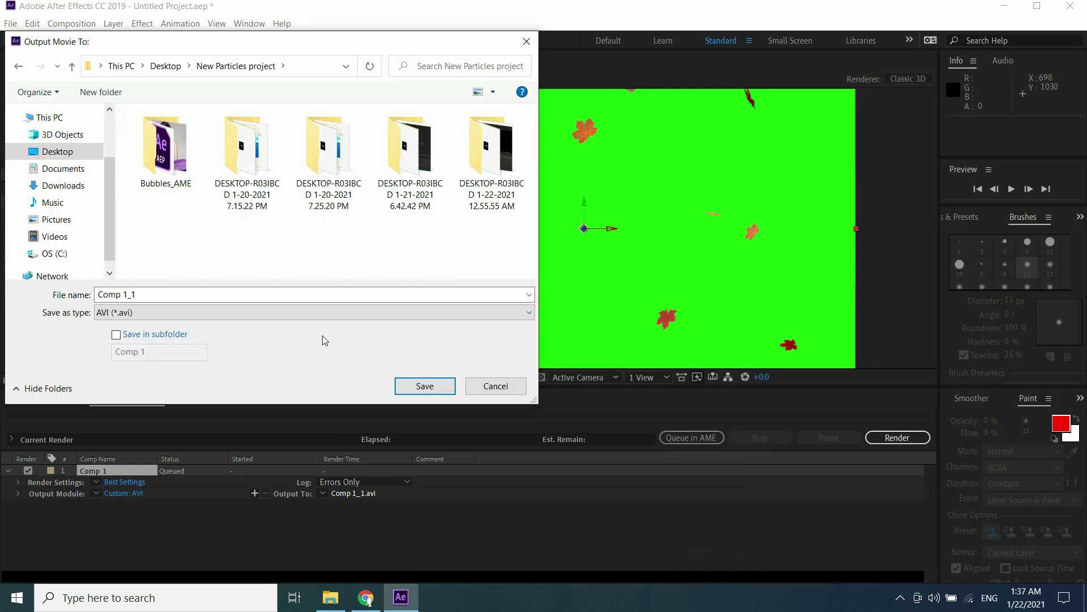
pyautogui.click(425, 386)
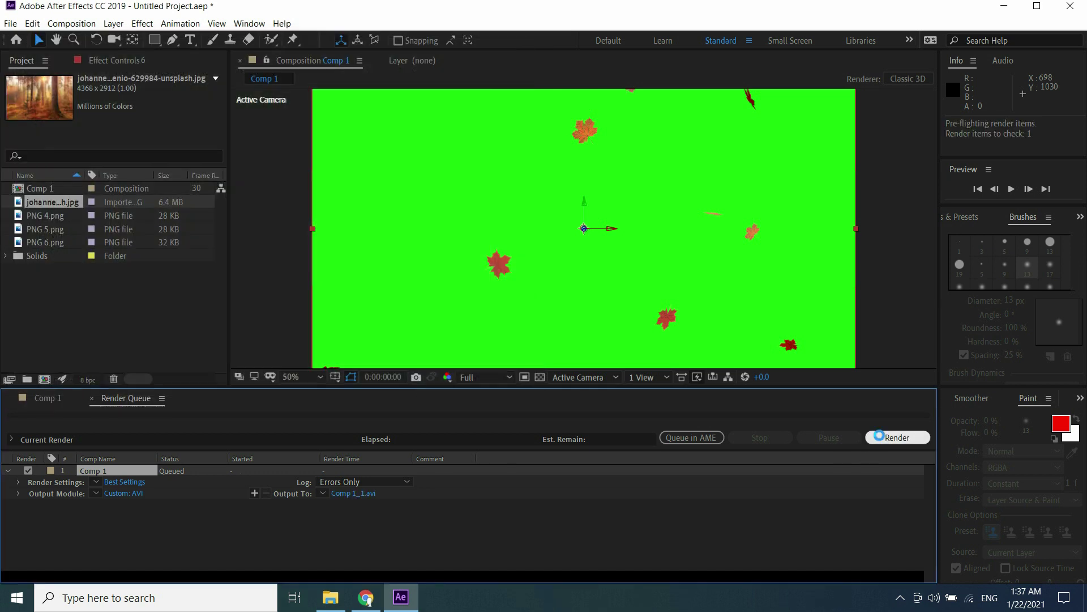
pyautogui.click(881, 439)
pyautogui.click(882, 439)
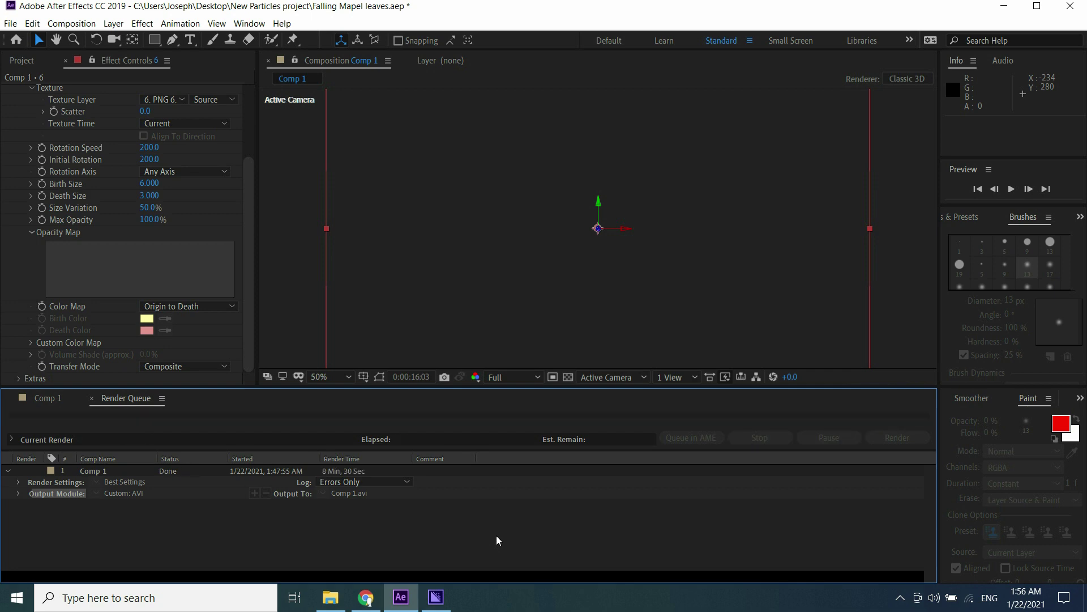
# Step: Drag Comp 1.avi from the New Particles project folder into the Media Encoder queue
pyautogui.click(1004, 7)
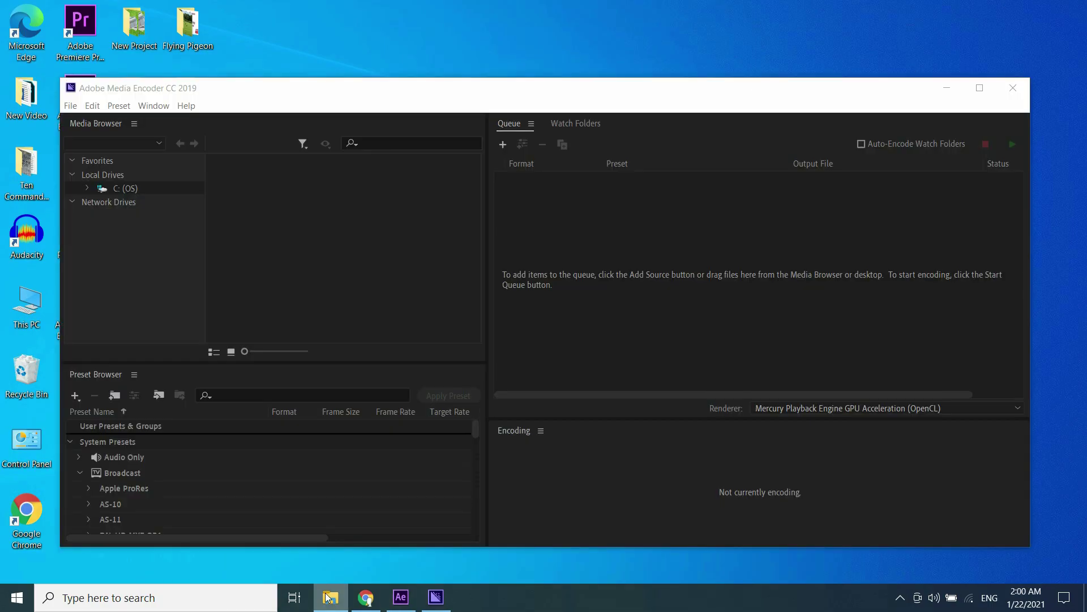
pyautogui.click(327, 597)
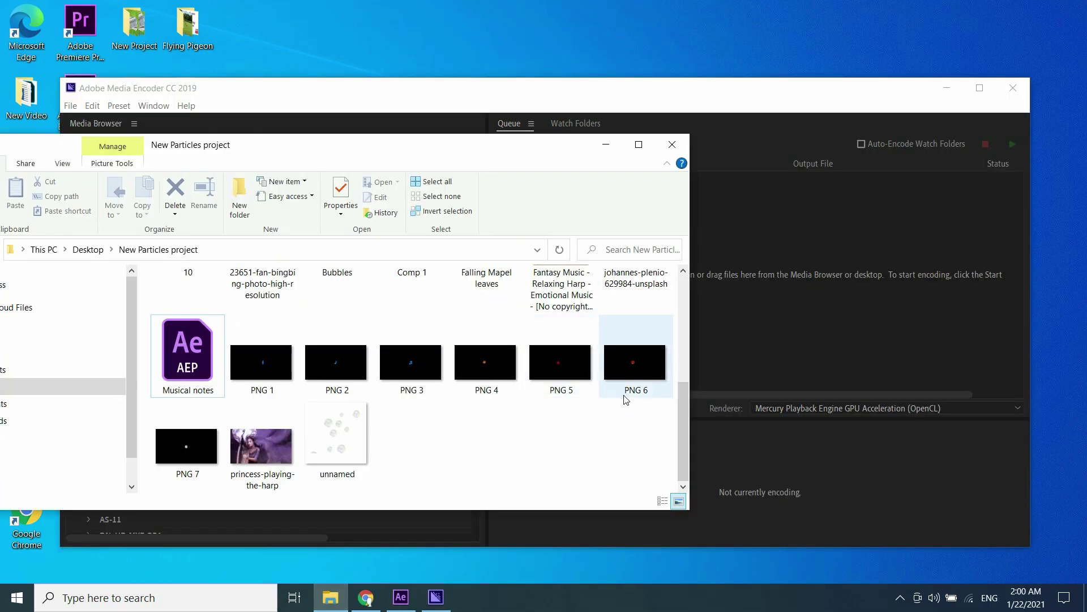
pyautogui.moveTo(679, 410); pyautogui.dragTo(679, 380)
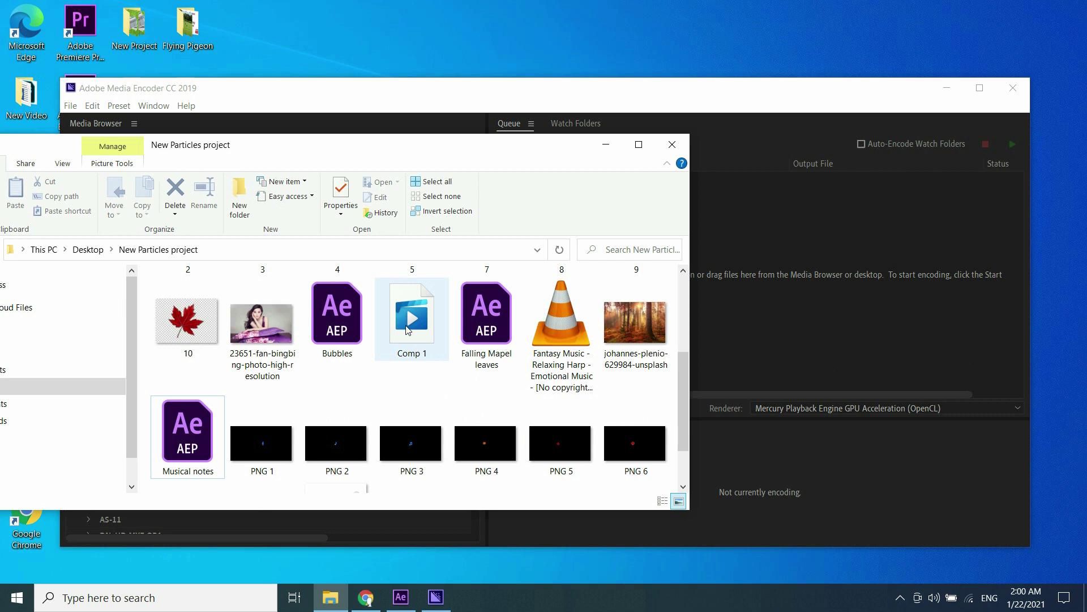
pyautogui.moveTo(408, 331)
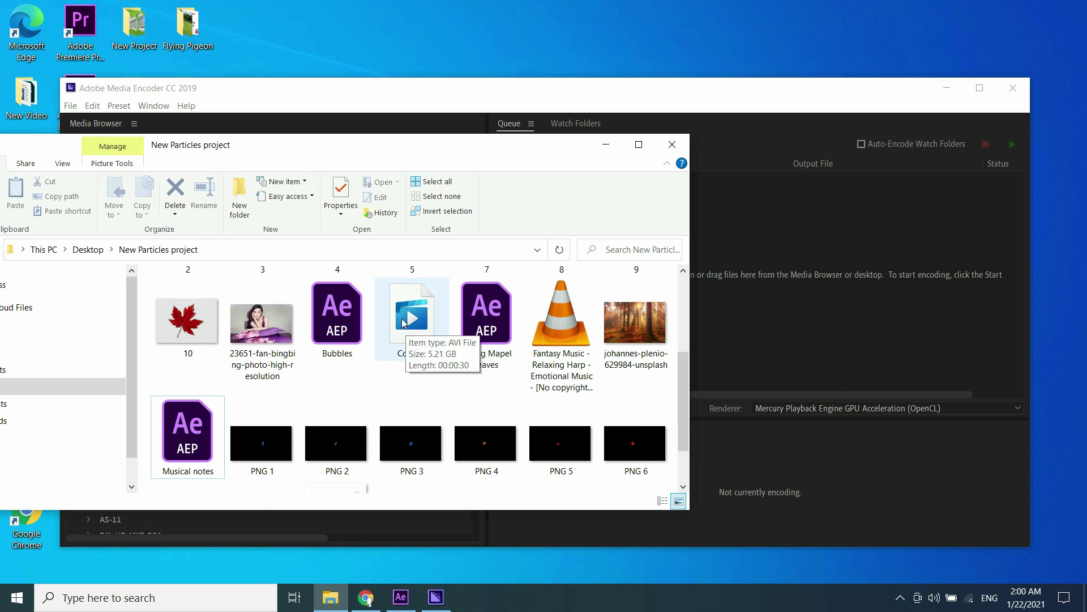
pyautogui.click(405, 323)
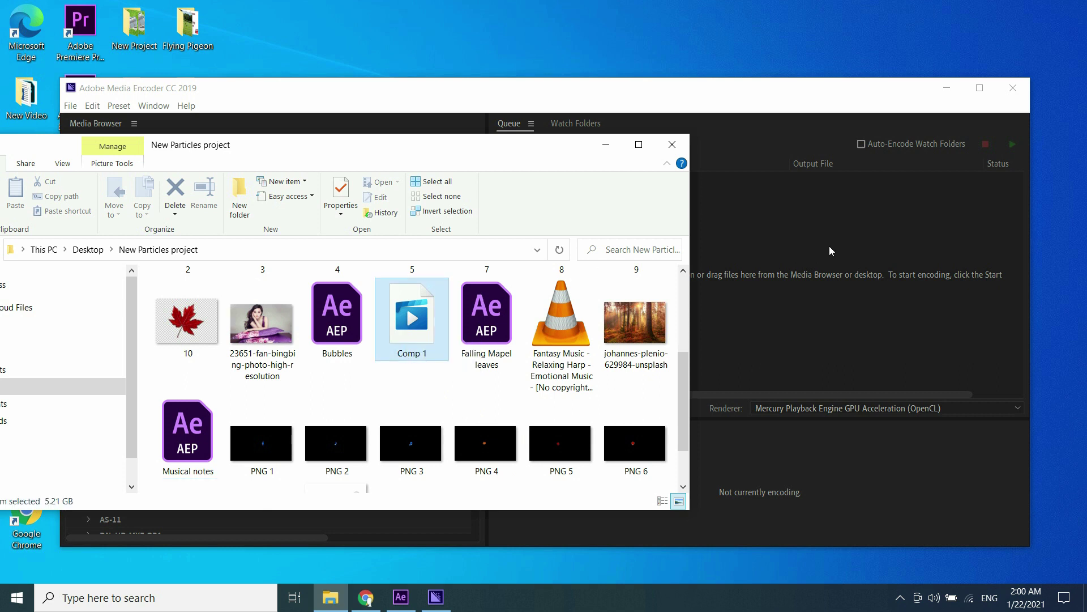
pyautogui.moveTo(830, 246); pyautogui.dragTo(829, 246)
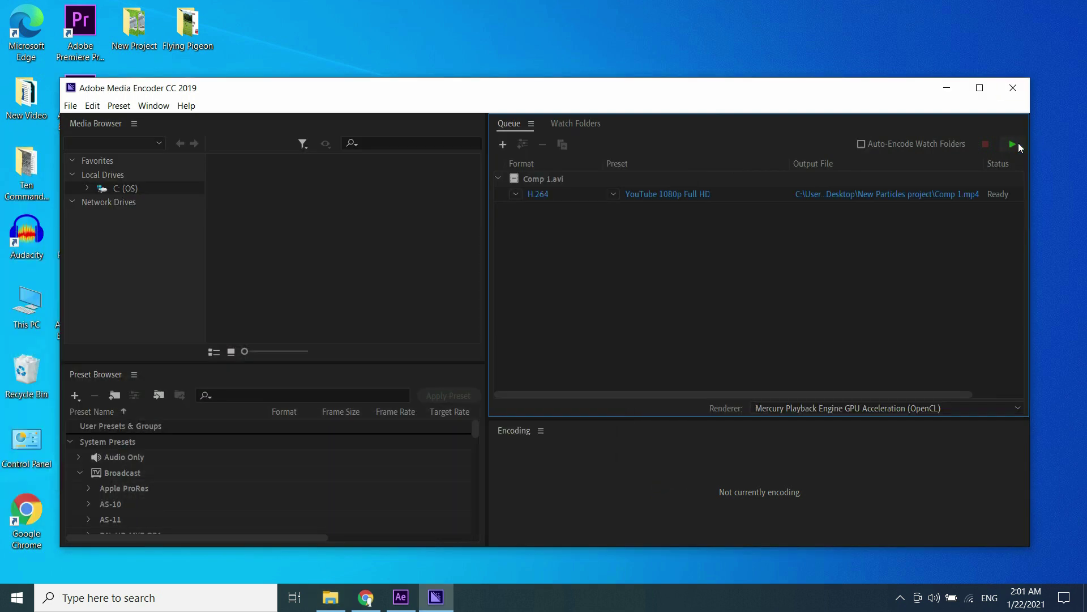
# Step: Start the Media Encoder queue to encode Comp 1.avi into Comp 1.mp4 as H.264 YouTube 1080p
pyautogui.click(1013, 145)
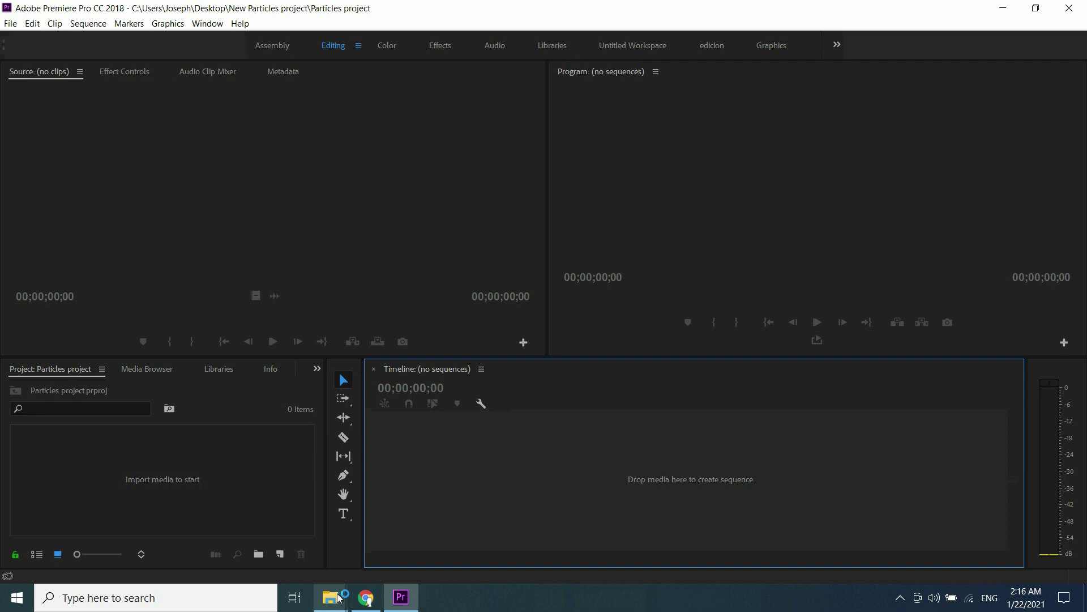
# Step: Import the johannes-plenio forest photo, Comp 1.mp4 and Comp 2.mp4 into Premiere's Project panel
pyautogui.moveTo(331, 597)
pyautogui.click(255, 539)
pyautogui.moveTo(300, 348); pyautogui.dragTo(77, 498)
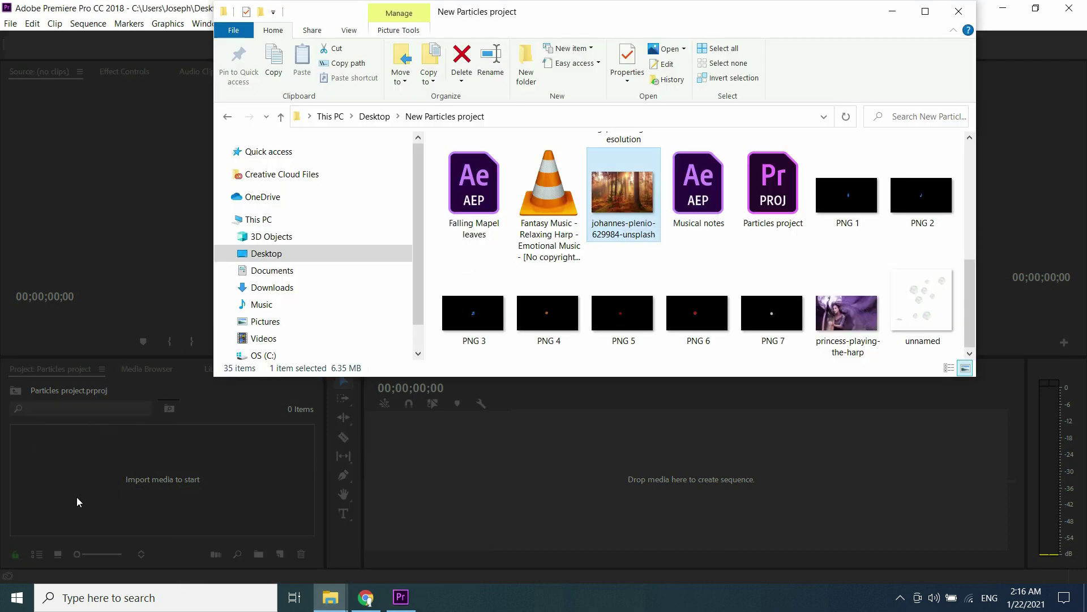
pyautogui.moveTo(970, 276); pyautogui.dragTo(974, 235)
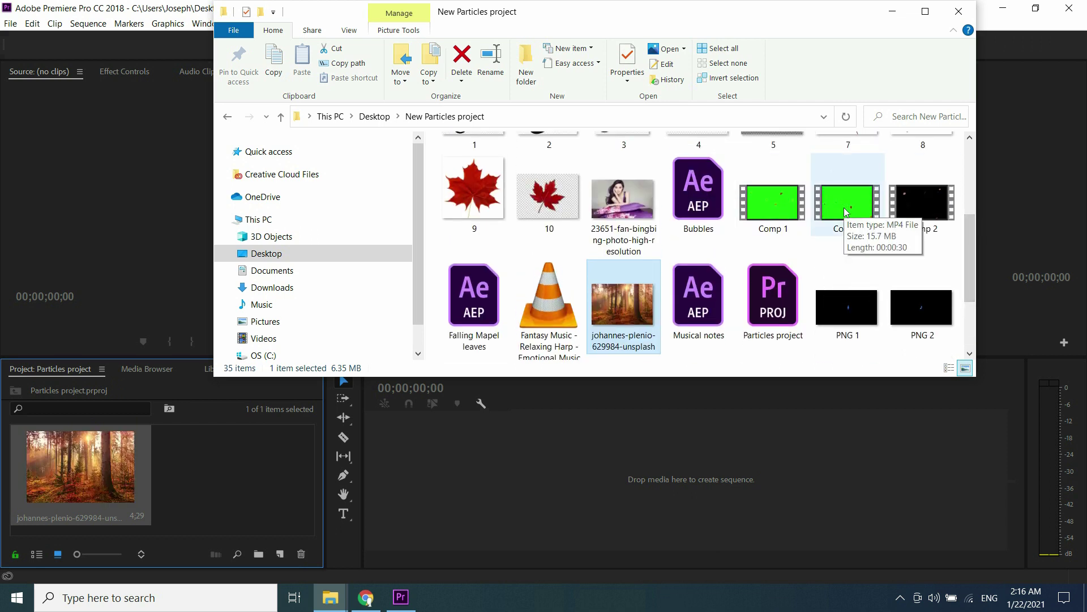
pyautogui.moveTo(847, 192); pyautogui.dragTo(165, 494)
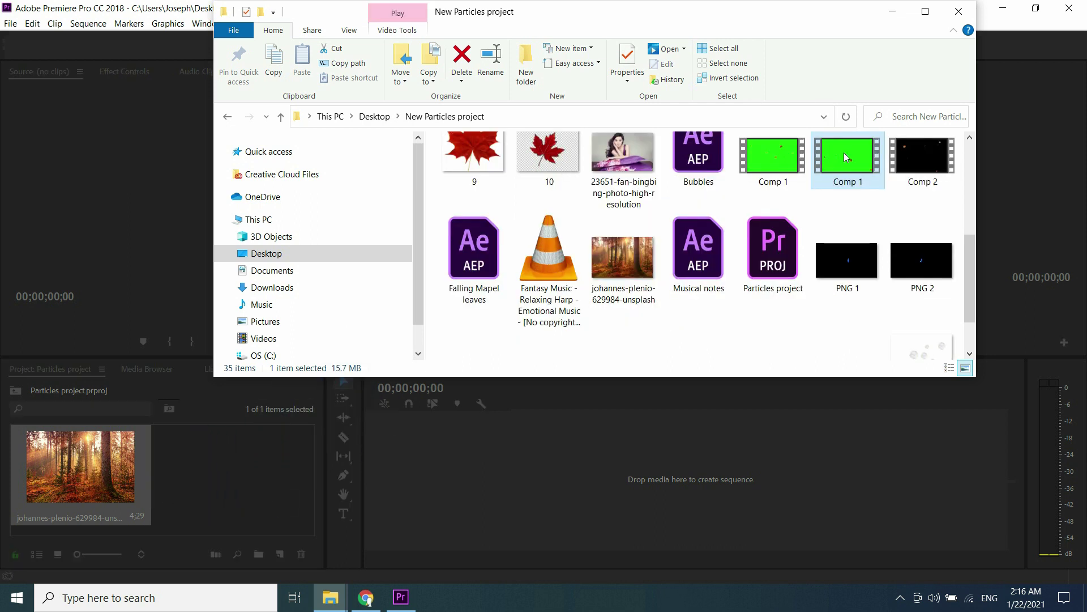
pyautogui.moveTo(844, 152); pyautogui.dragTo(206, 410)
pyautogui.click(892, 11)
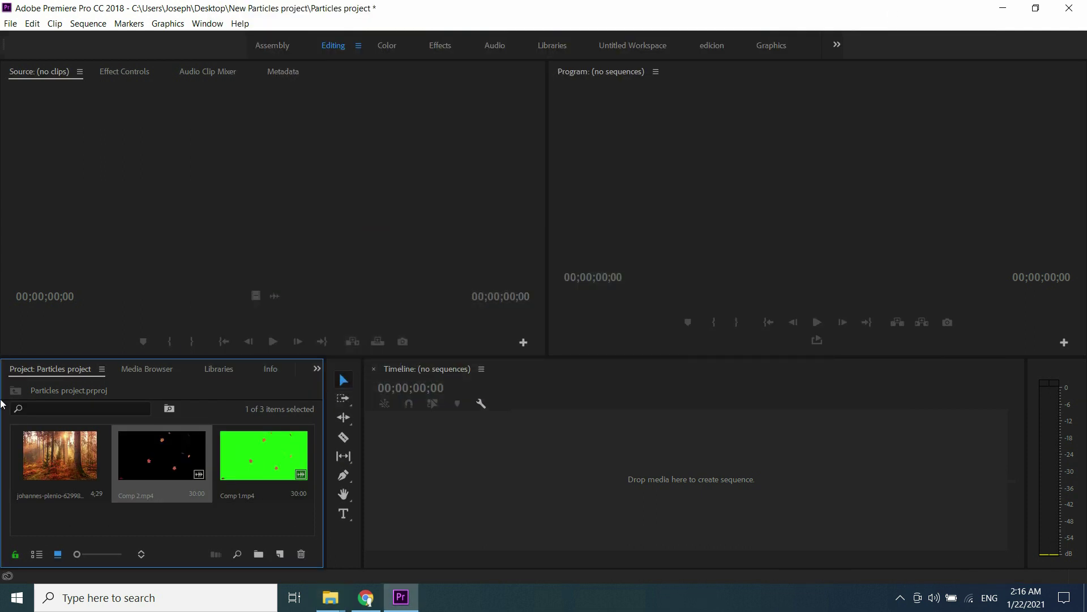
# Step: Create a sequence from the forest photo and place Comp 2.mp4 on the track above it
pyautogui.moveTo(62, 470); pyautogui.dragTo(512, 477)
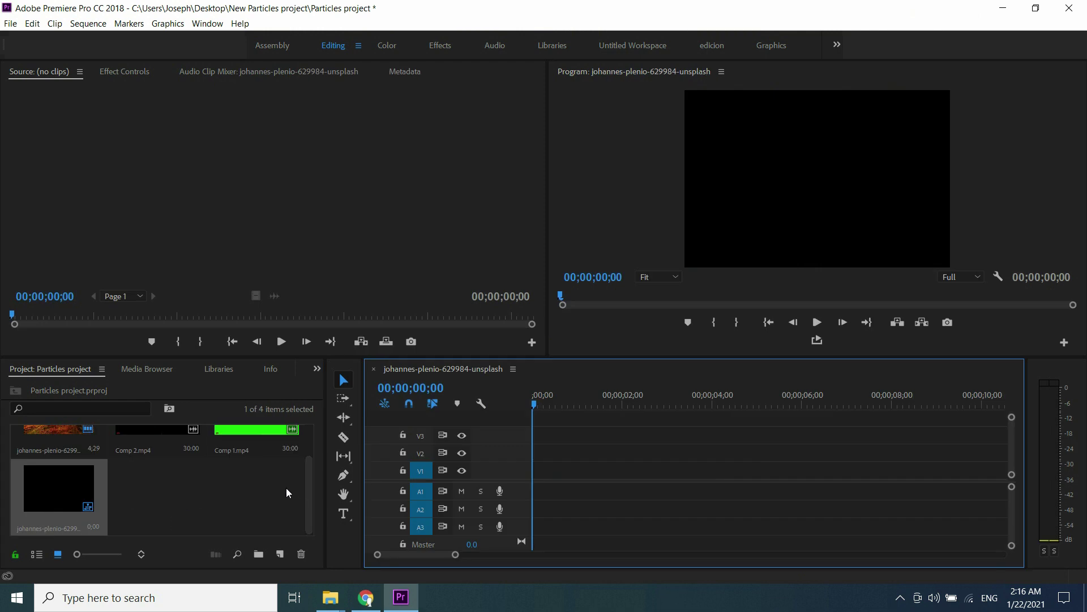
pyautogui.moveTo(308, 488); pyautogui.dragTo(315, 454)
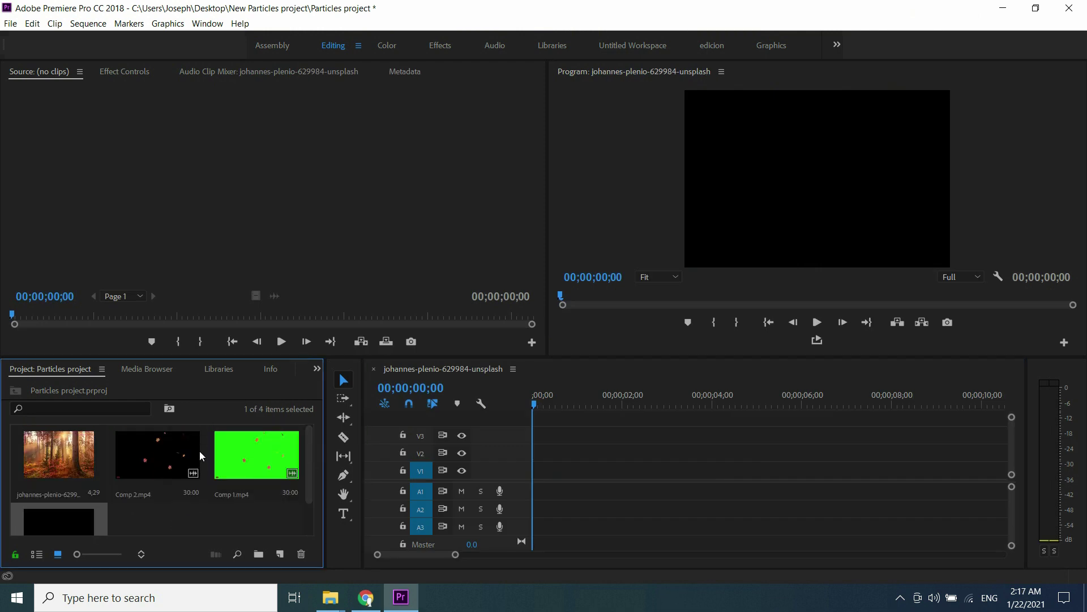
pyautogui.doubleClick(161, 453)
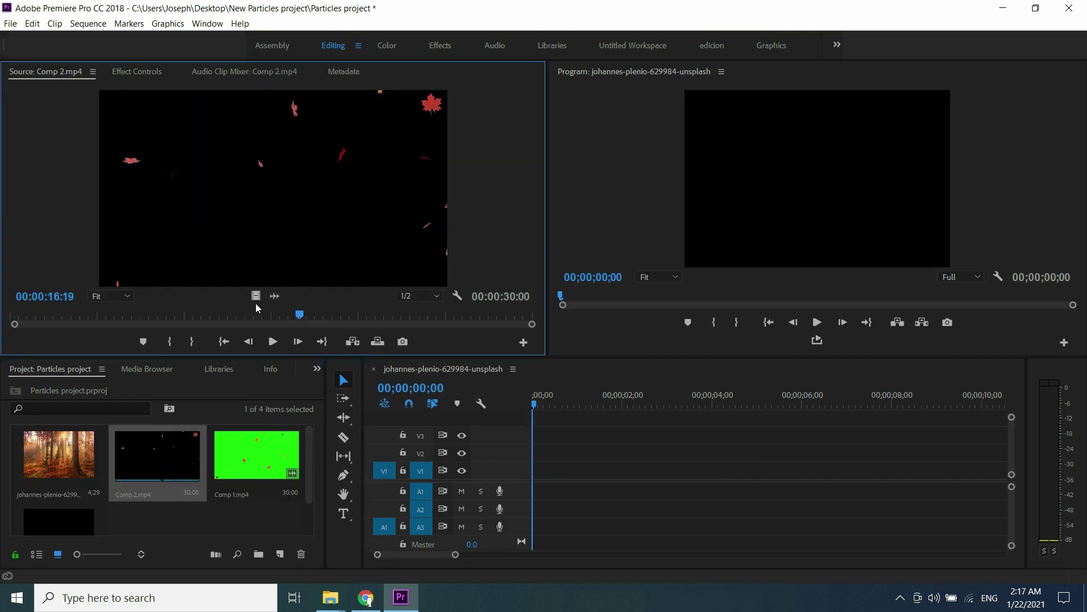
pyautogui.moveTo(256, 295); pyautogui.dragTo(558, 453)
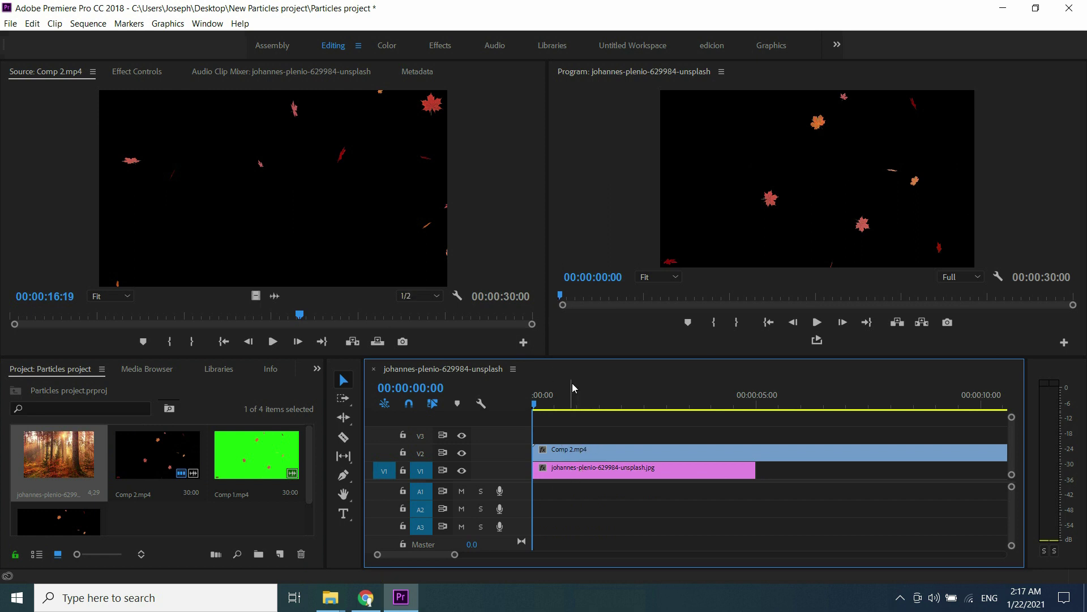
# Step: Set the Comp 2.mp4 clip's Opacity blend mode to Screen
pyautogui.click(580, 452)
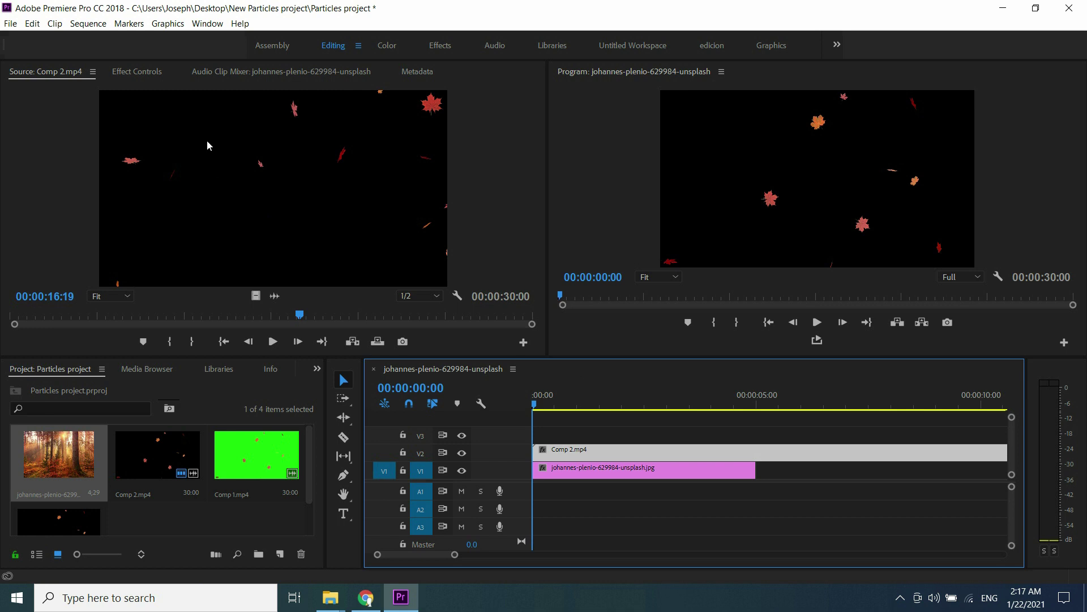
pyautogui.click(141, 78)
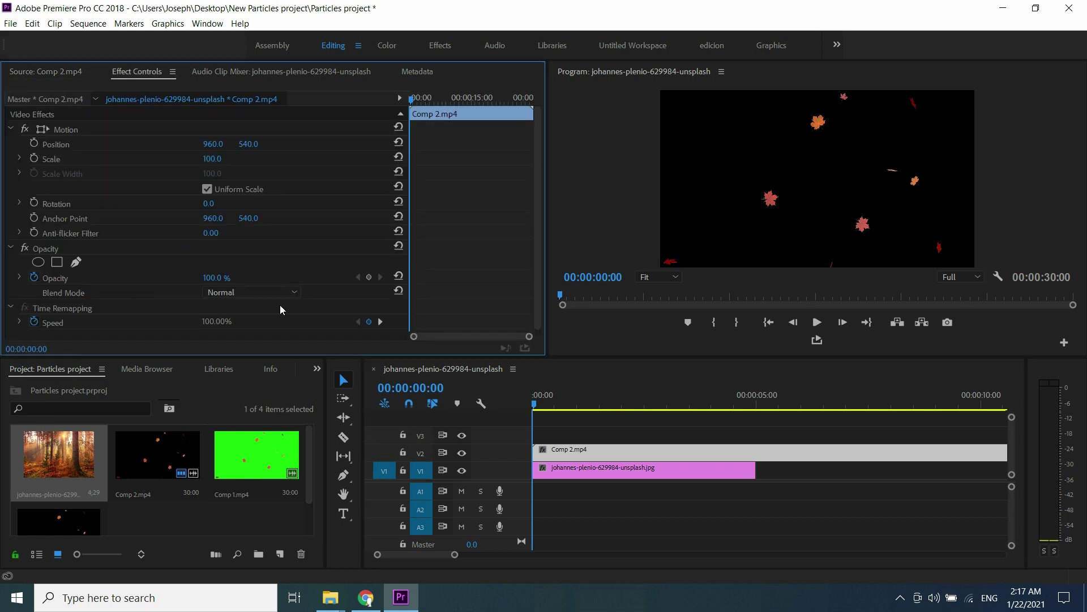
pyautogui.click(293, 293)
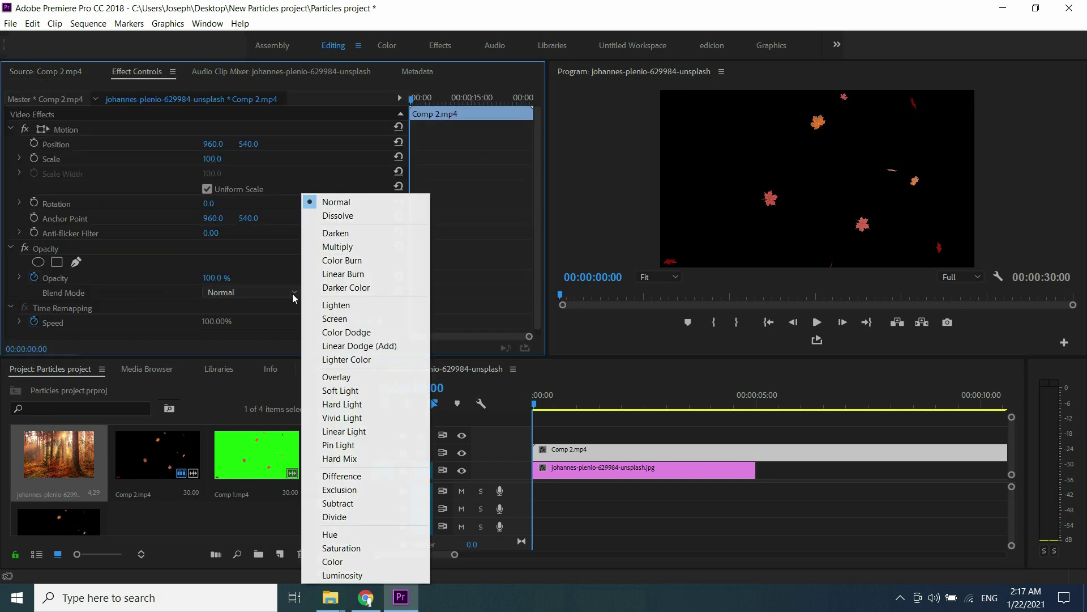
pyautogui.click(349, 320)
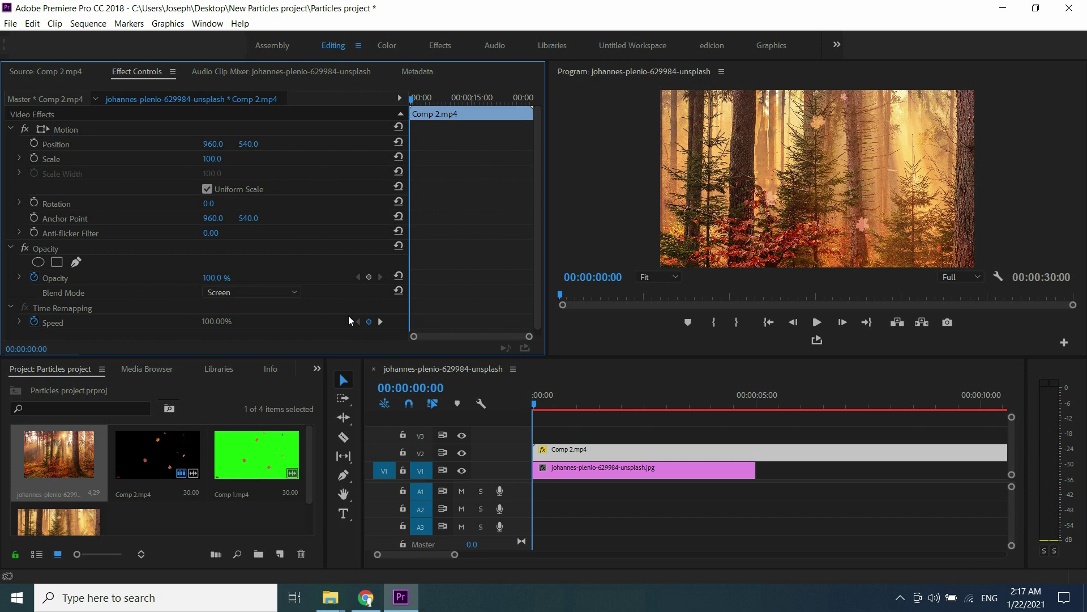
pyautogui.click(632, 472)
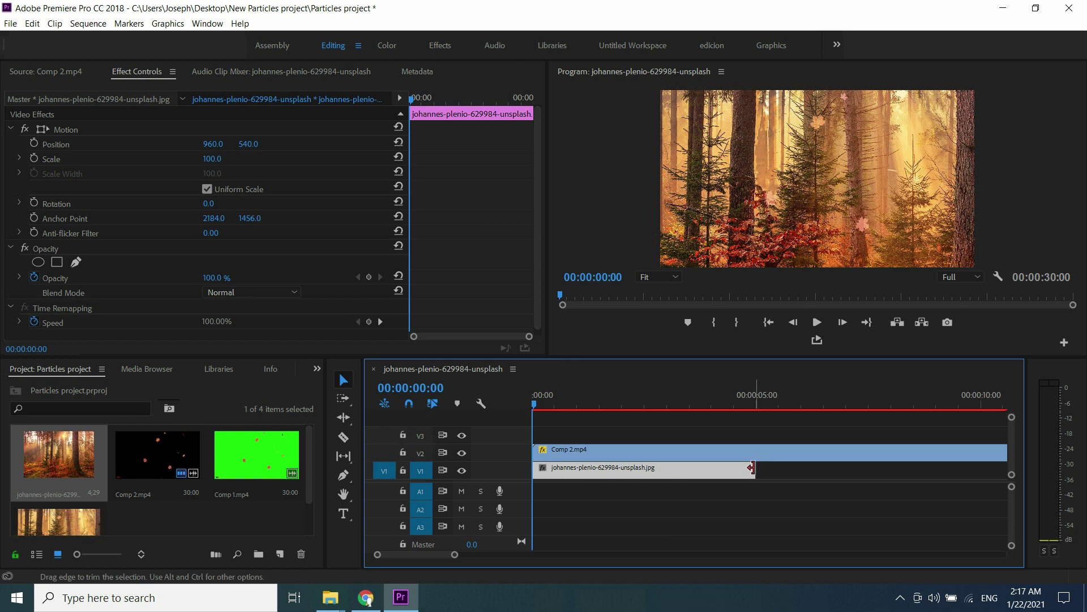
# Step: Extend the forest photo clip and play the sequence in a maximized Program monitor
pyautogui.moveTo(754, 468); pyautogui.dragTo(1017, 482)
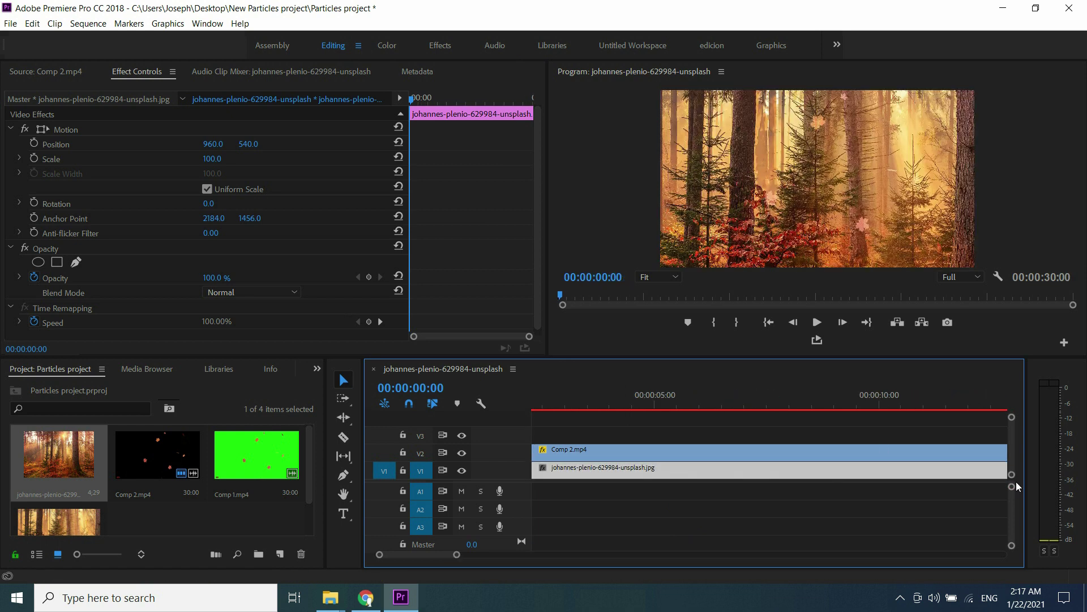
pyautogui.click(548, 394)
pyautogui.press('space')
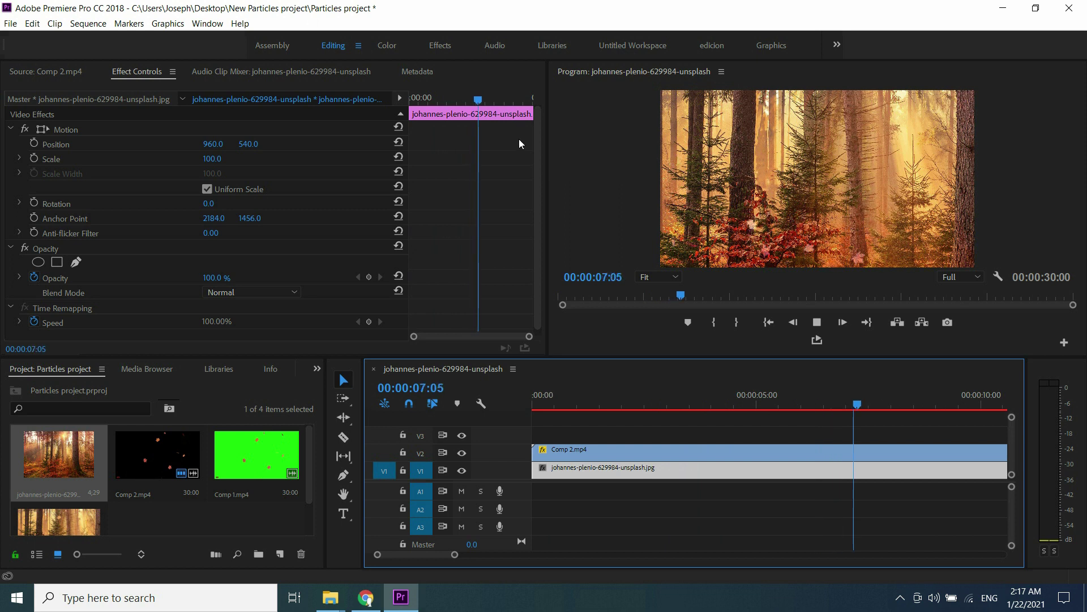
pyautogui.click(597, 192)
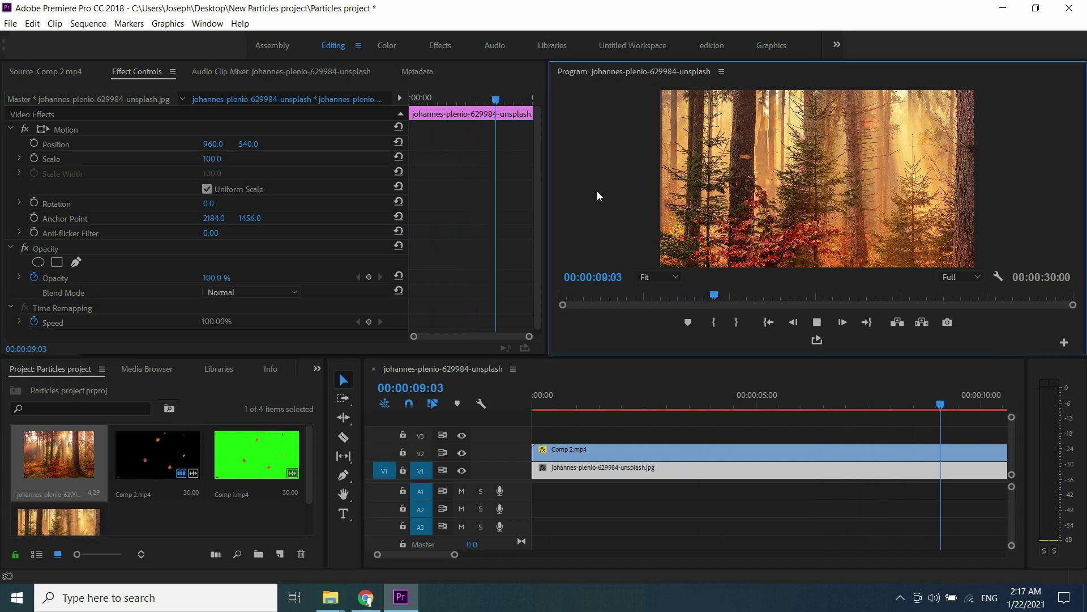
pyautogui.press('`')
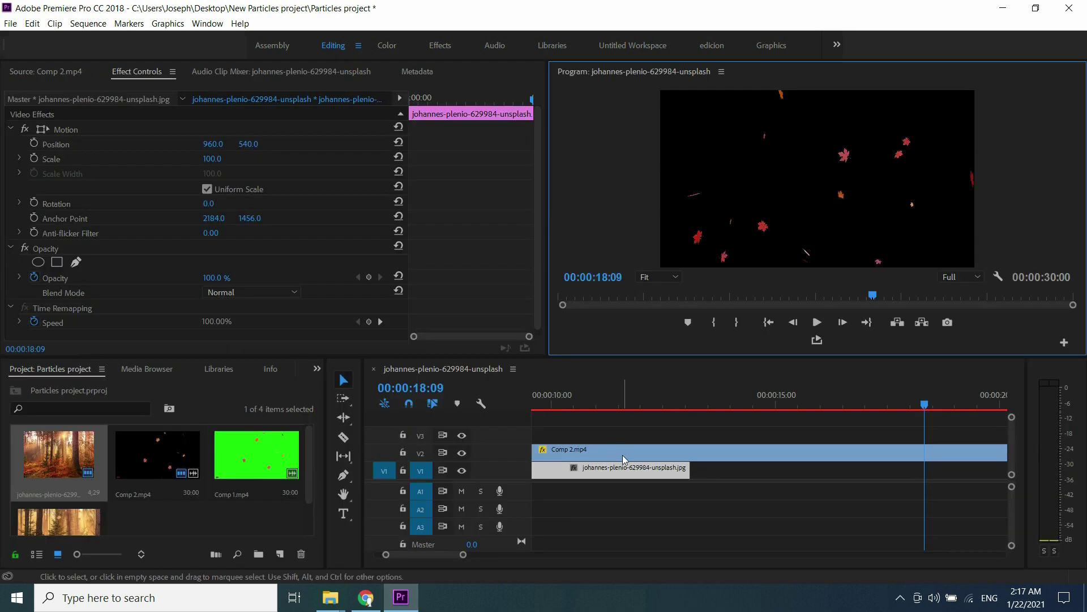
# Step: Delete Comp 2.mp4 from the sequence and extend the forest photo to 00:00:18:19
pyautogui.click(623, 453)
pyautogui.press('Delete')
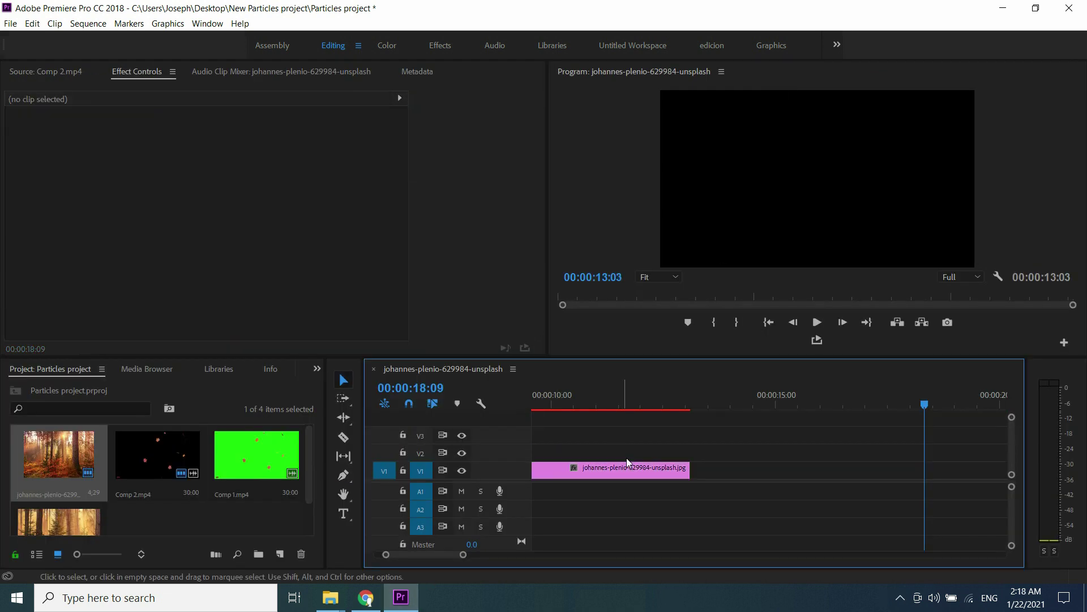
pyautogui.moveTo(689, 470); pyautogui.dragTo(938, 481)
pyautogui.click(247, 452)
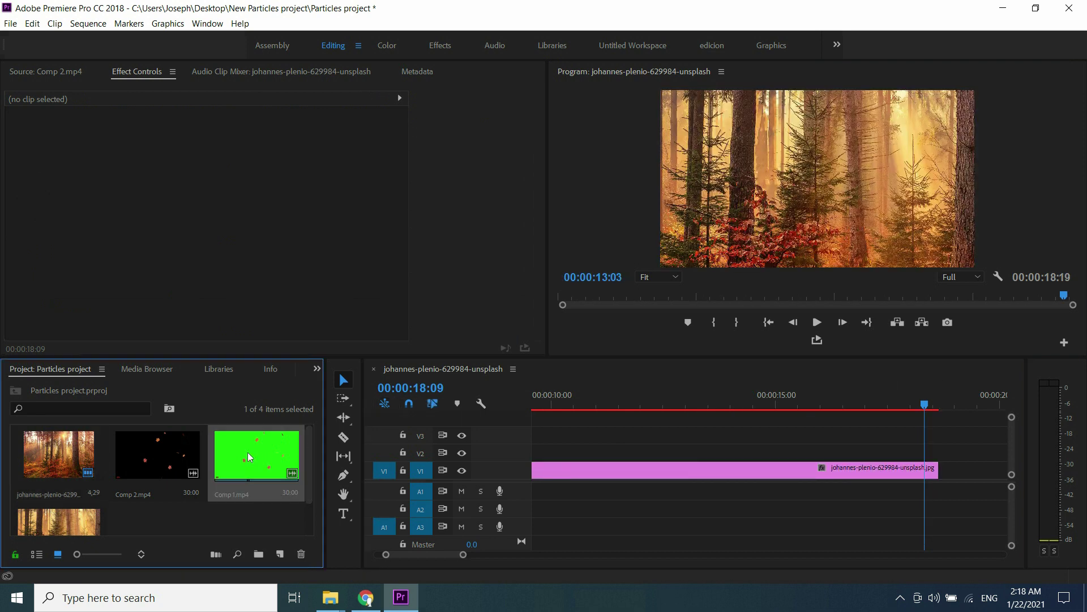
# Step: Place Comp 1.mp4 on V2 above the photo and apply Ultra Key, found by searching 'key'
pyautogui.doubleClick(248, 454)
pyautogui.moveTo(253, 296); pyautogui.dragTo(541, 453)
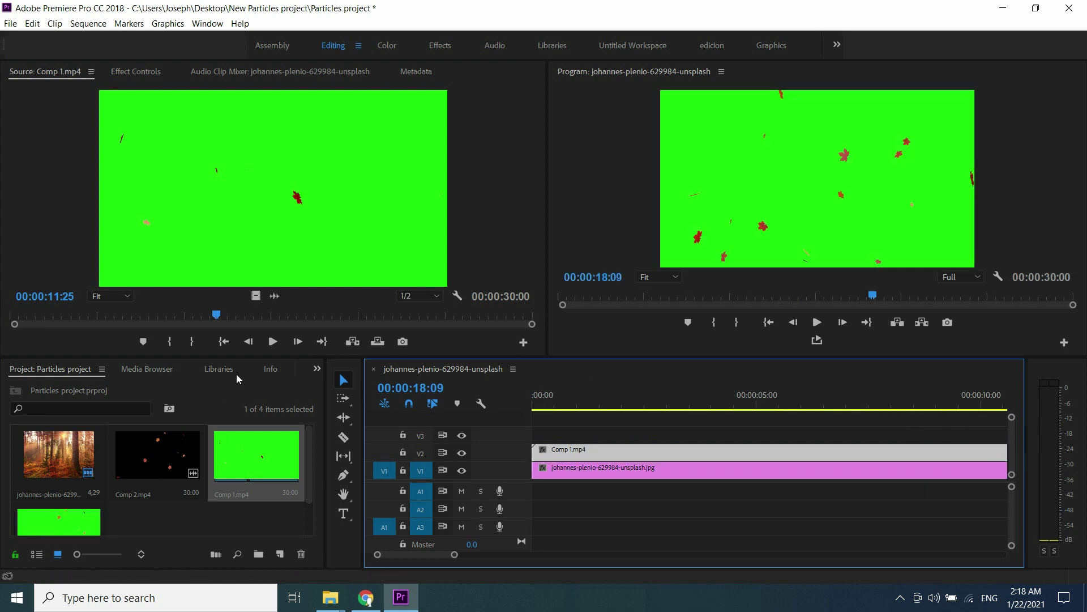
pyautogui.click(317, 369)
pyautogui.click(338, 448)
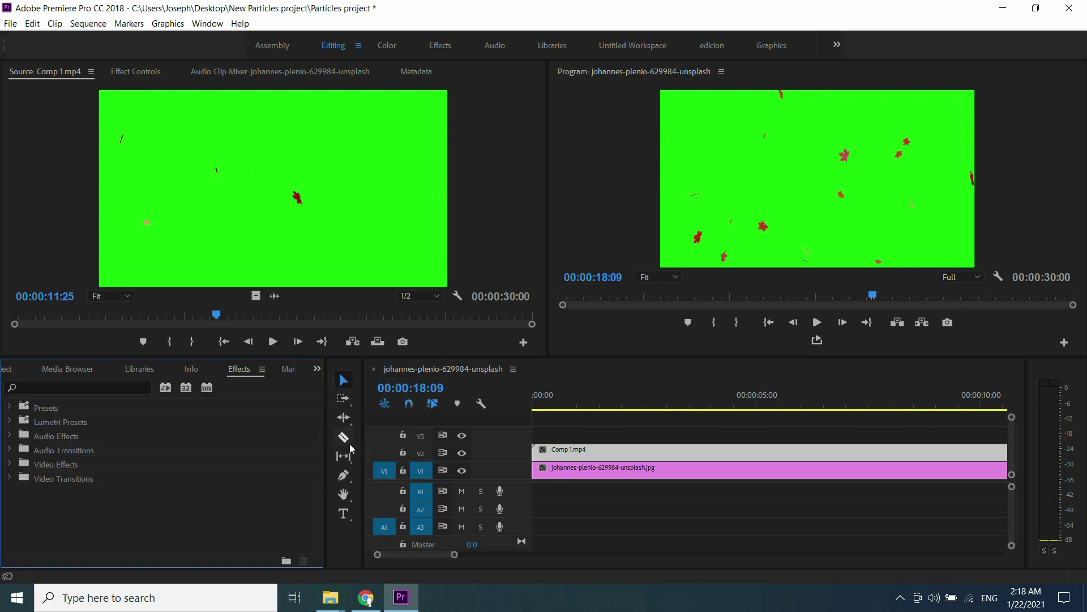
pyautogui.click(34, 388)
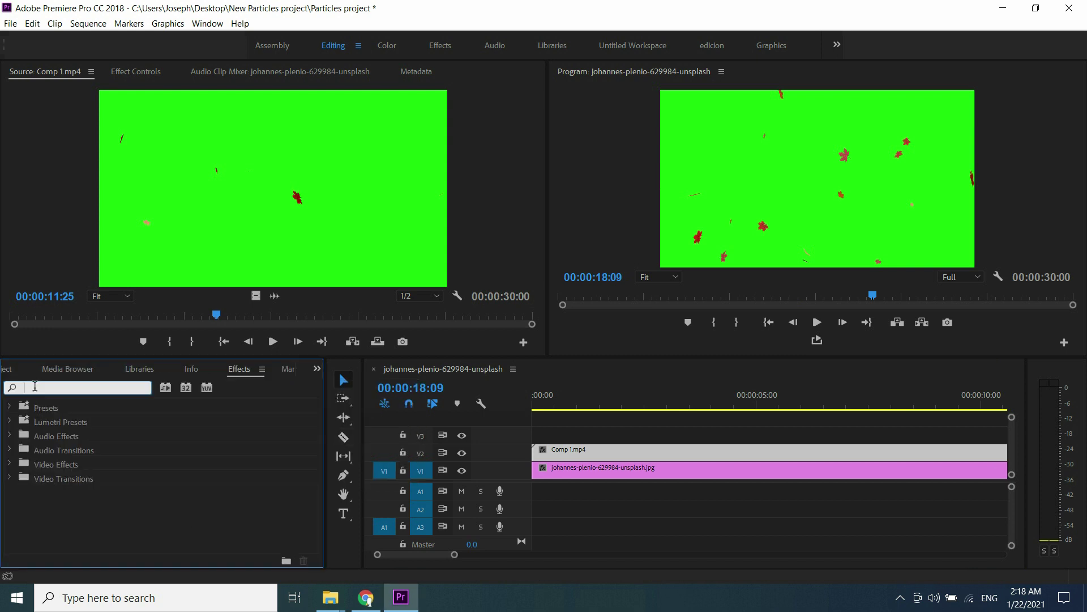
pyautogui.write('key')
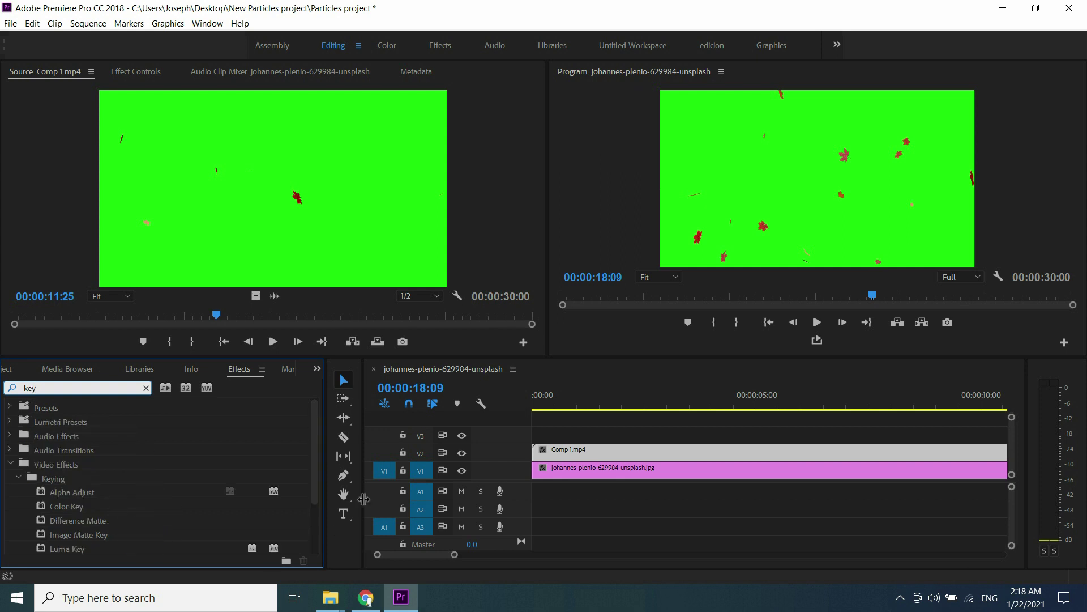
pyautogui.scroll(-3, 321, 506)
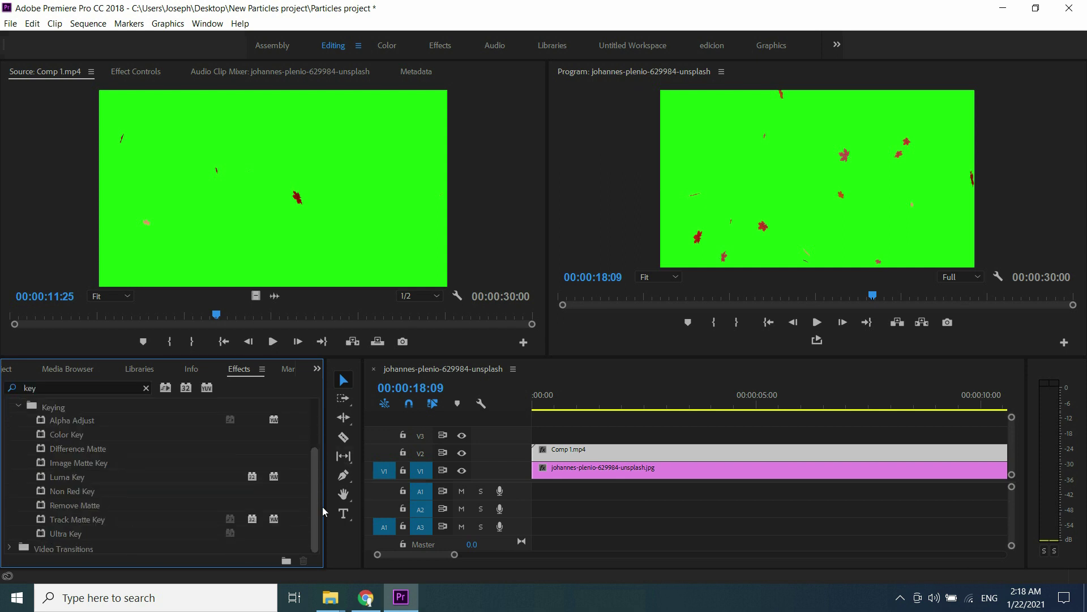
pyautogui.moveTo(53, 534); pyautogui.dragTo(661, 453)
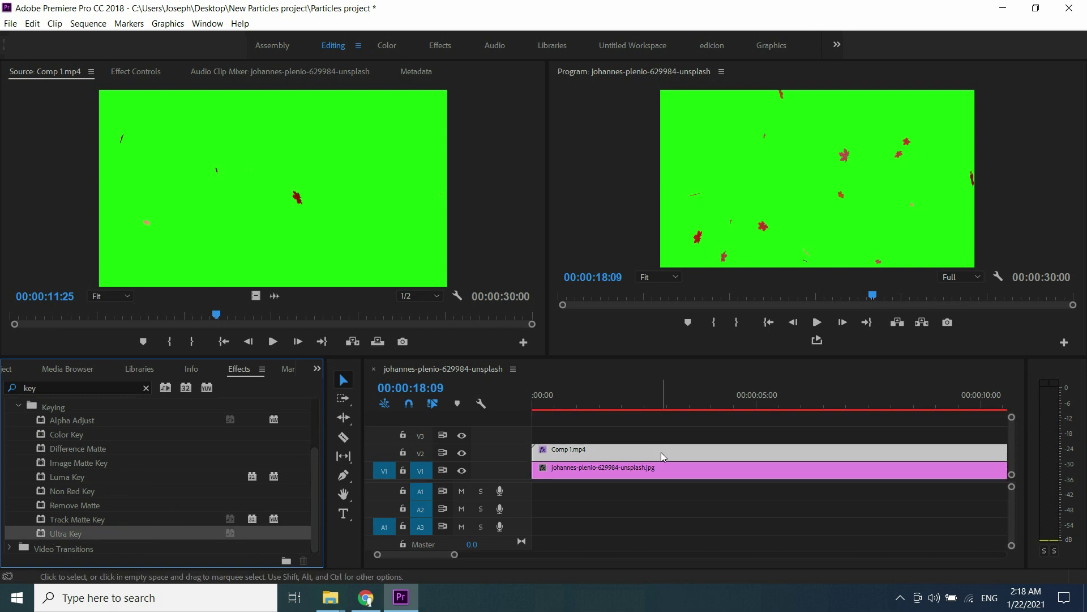
# Step: Set Ultra Key's Key Color to the green background using the eyedropper in the Program monitor
pyautogui.click(136, 72)
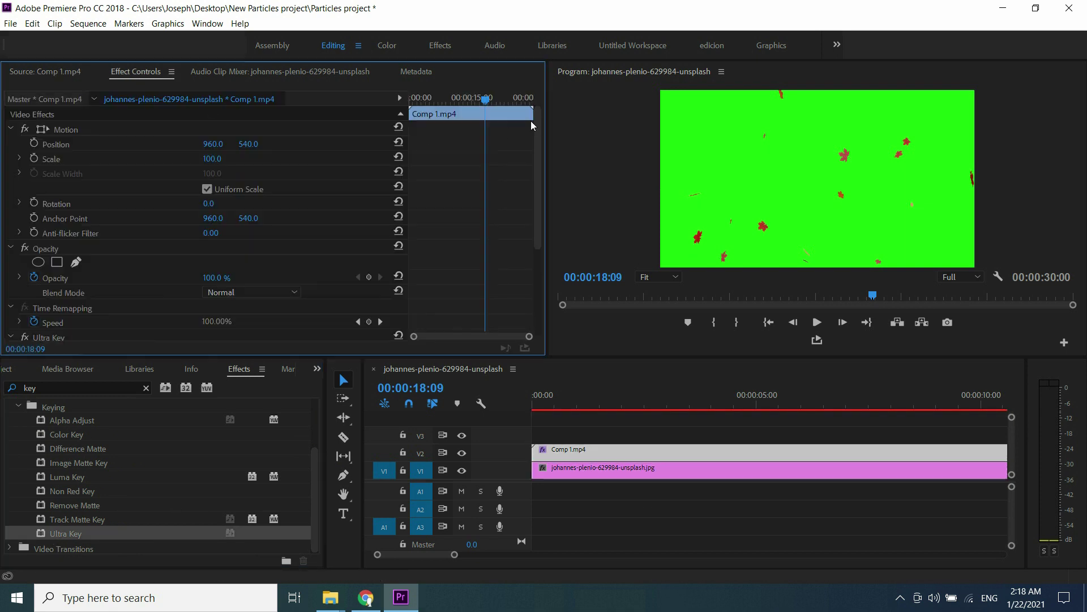
pyautogui.moveTo(539, 172); pyautogui.dragTo(550, 277)
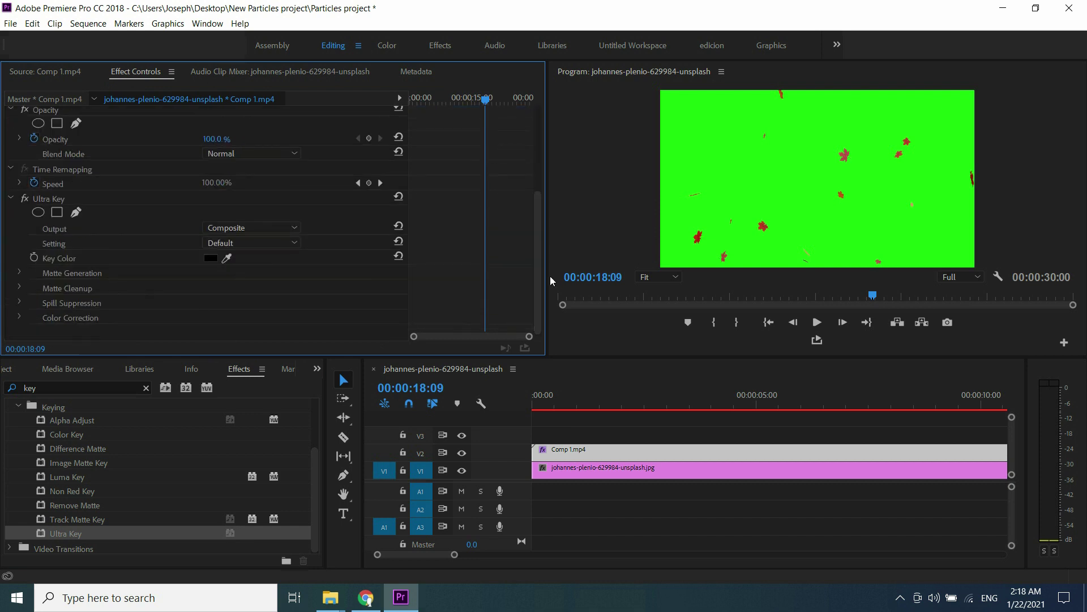
pyautogui.click(227, 257)
pyautogui.click(719, 148)
pyautogui.click(686, 135)
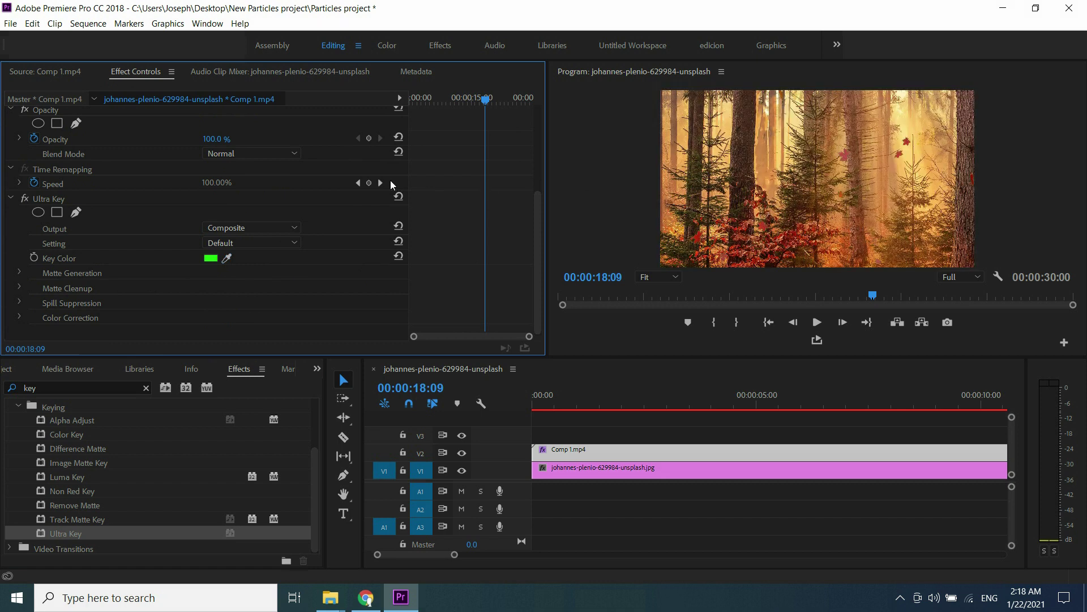
# Step: Play the keyed leaves-over-forest composite from the start in a maximized Program monitor
pyautogui.click(535, 398)
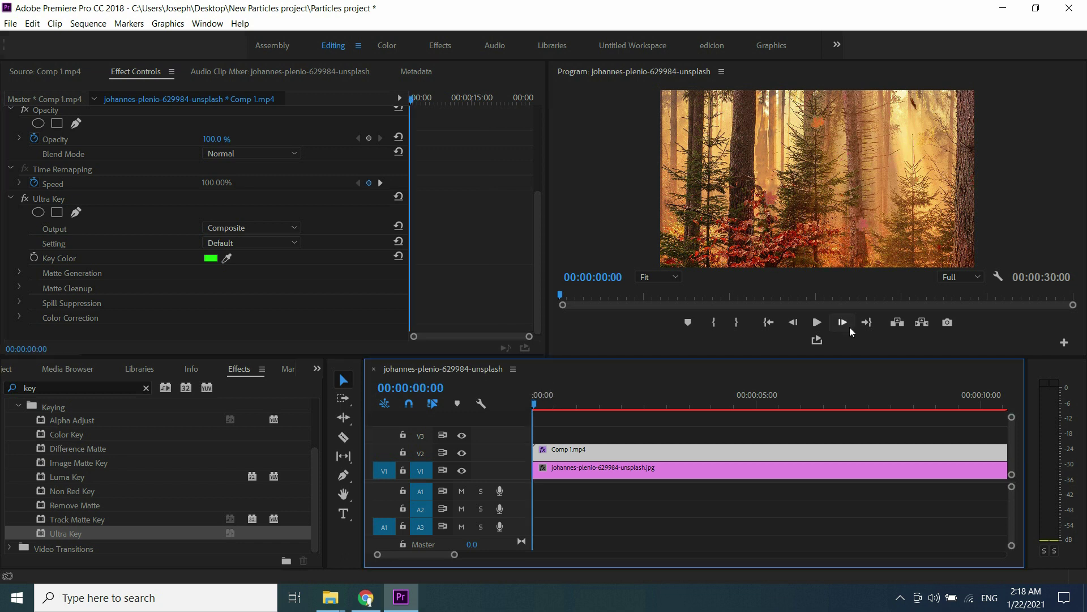
pyautogui.click(818, 322)
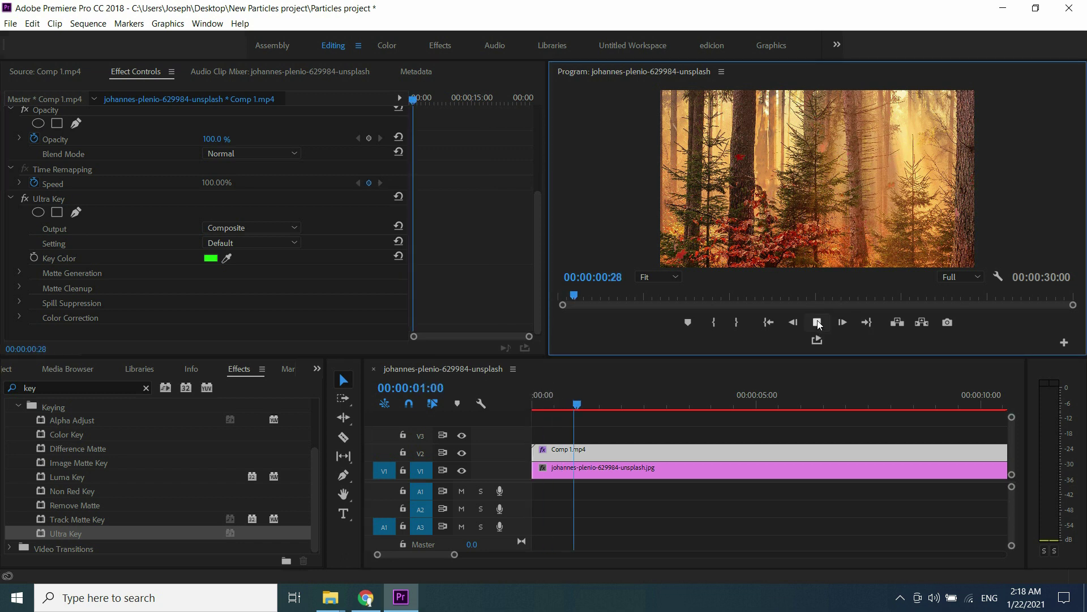
pyautogui.press('`')
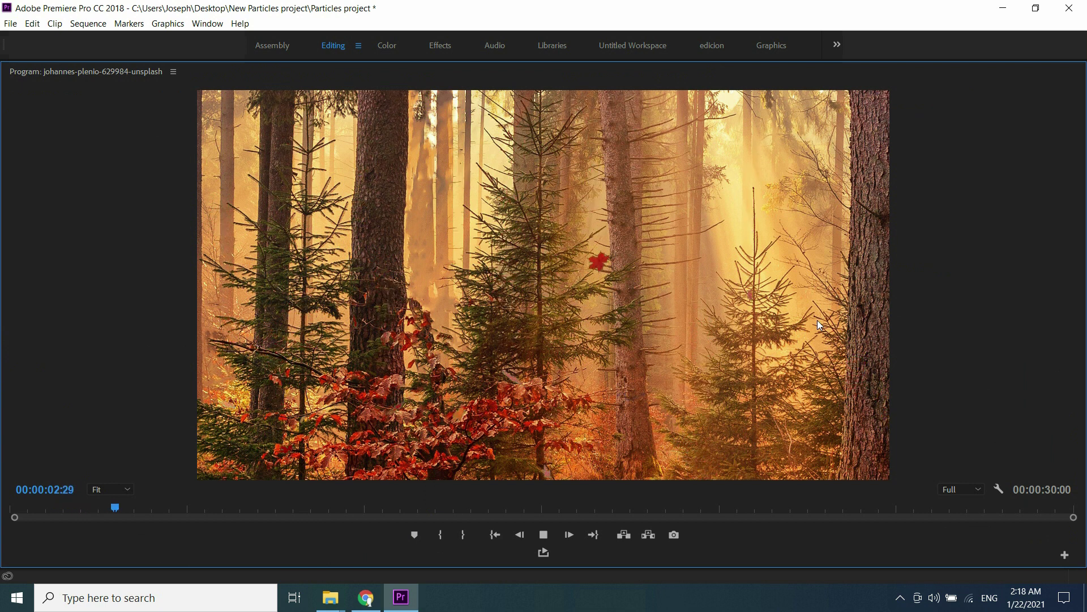